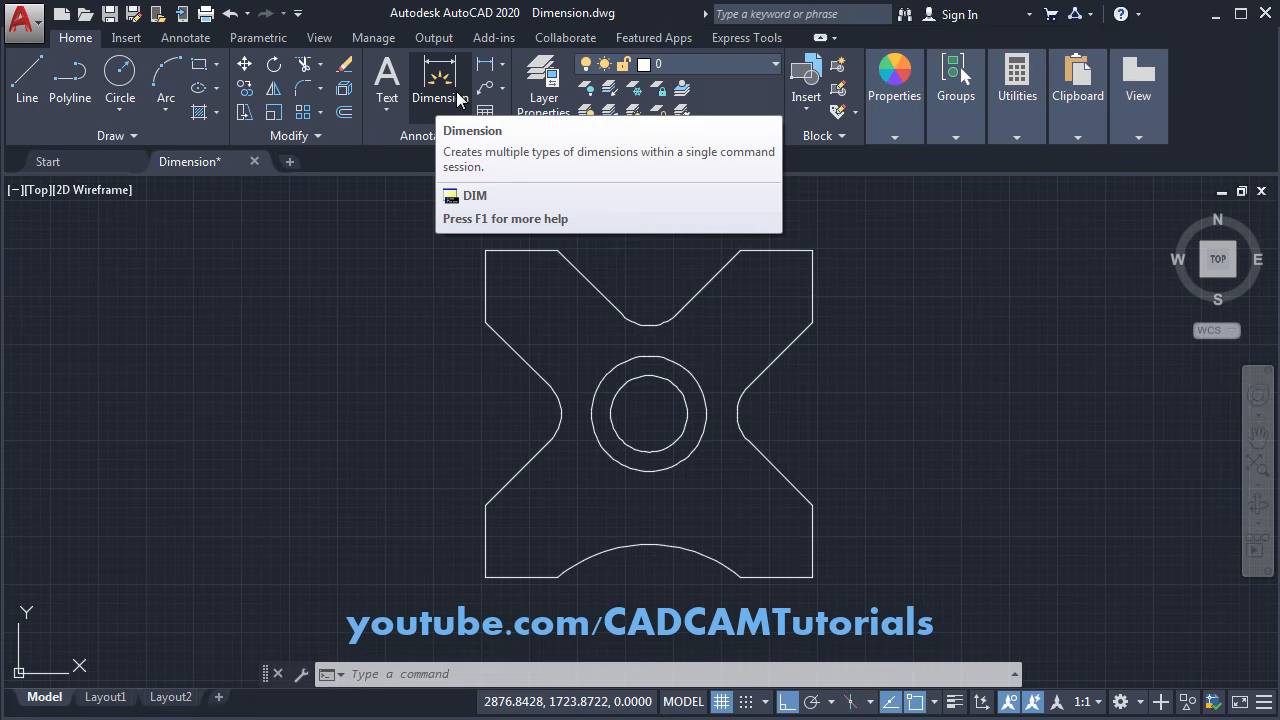
Step: Dimension the short horizontal edge at the part's lower-left corner, placing the dimension just below it
{"action": "left_click", "coordinate": [504, 63]}
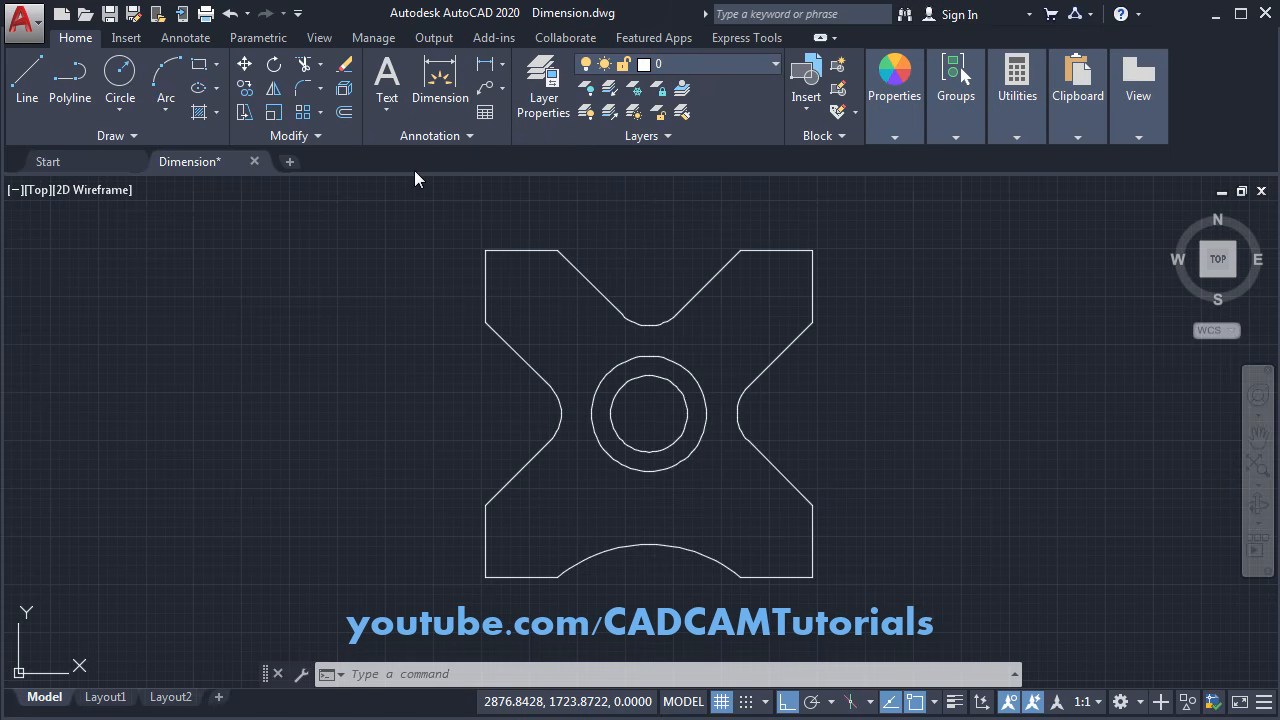
{"action": "left_click", "coordinate": [435, 95]}
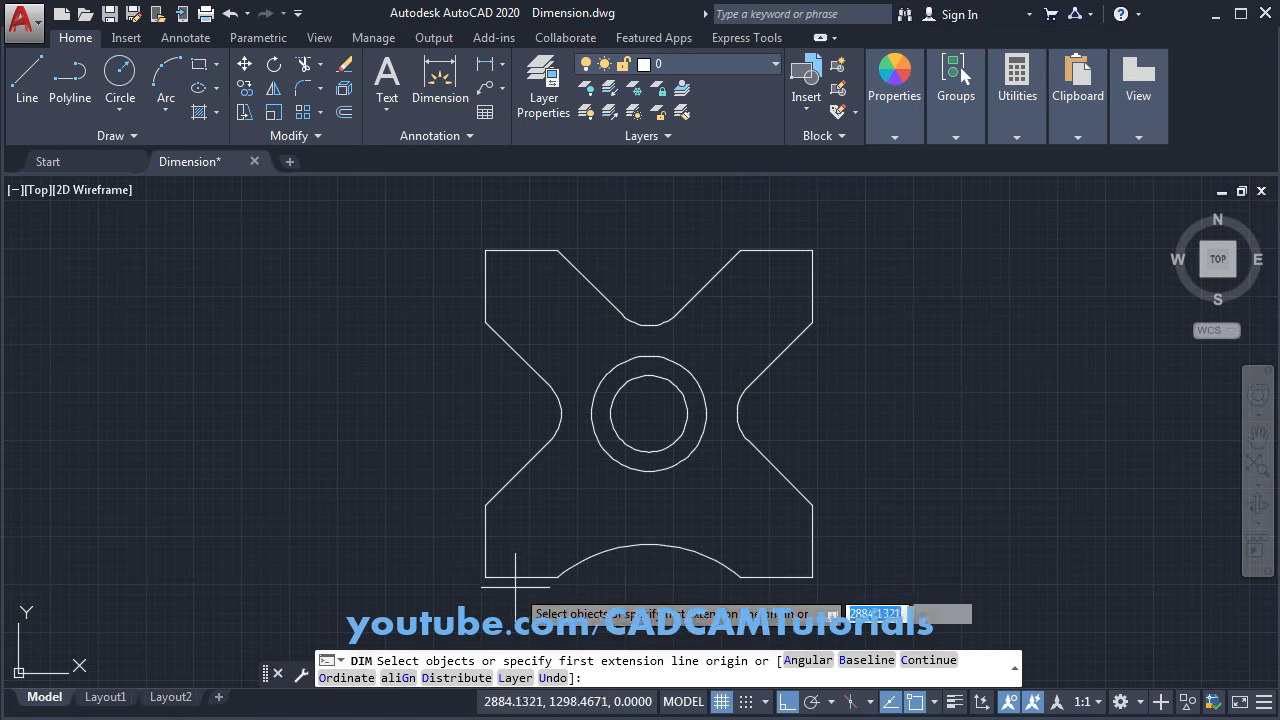
{"action": "scroll", "coordinate": [460, 560], "scroll_direction": "up", "scroll_amount": 5}
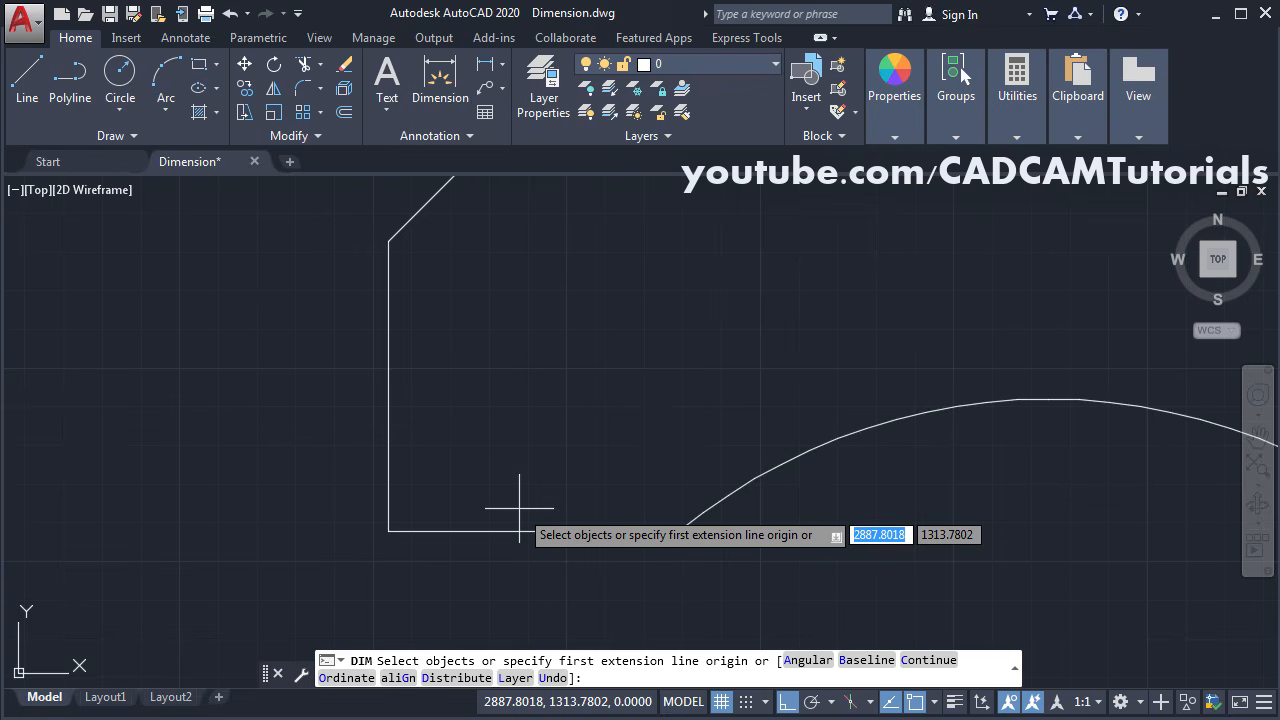
{"action": "key", "text": "Return"}
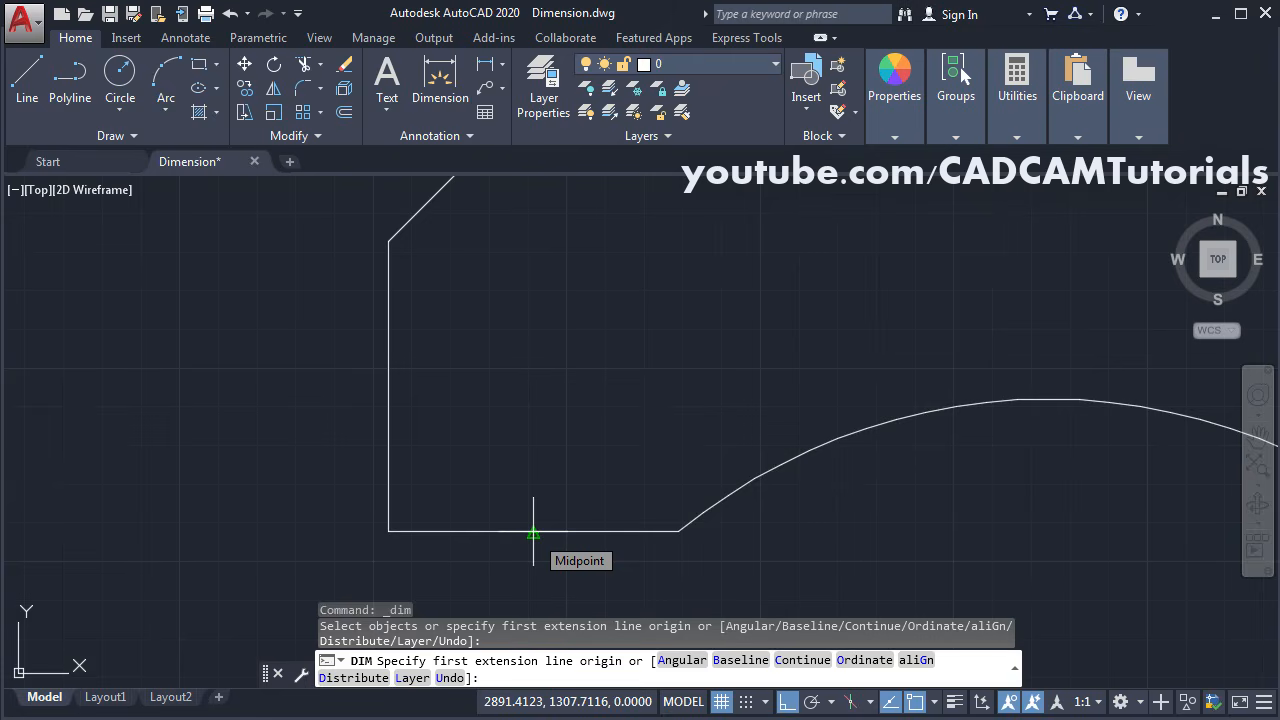
{"action": "left_click", "coordinate": [470, 531]}
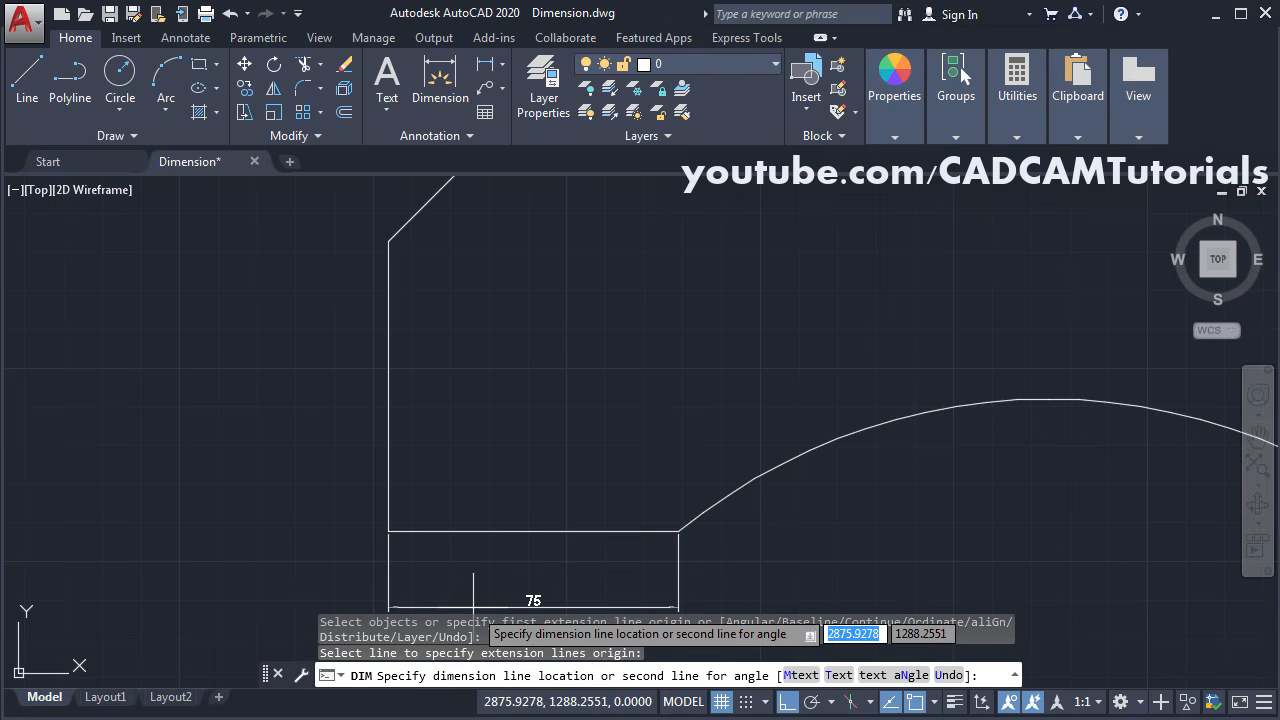
{"action": "left_click", "coordinate": [475, 606]}
{"action": "middle_click_drag", "start_coordinate": [613, 582], "coordinate": [617, 480]}
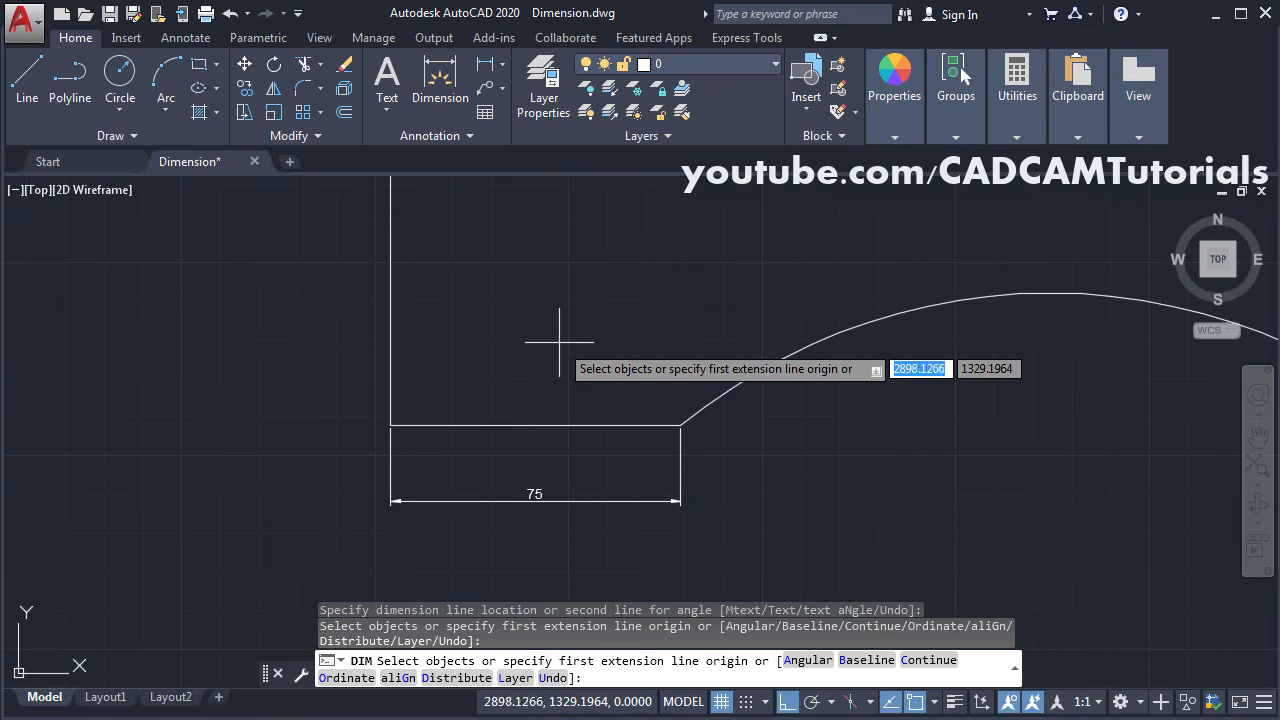
{"action": "scroll", "coordinate": [575, 345], "scroll_direction": "down", "scroll_amount": 5}
{"action": "mouse_move", "coordinate": [648, 305]}
{"action": "middle_mouse_down"}
{"action": "mouse_move", "coordinate": [637, 476]}
{"action": "mouse_move", "coordinate": [624, 490]}
{"action": "middle_mouse_up"}
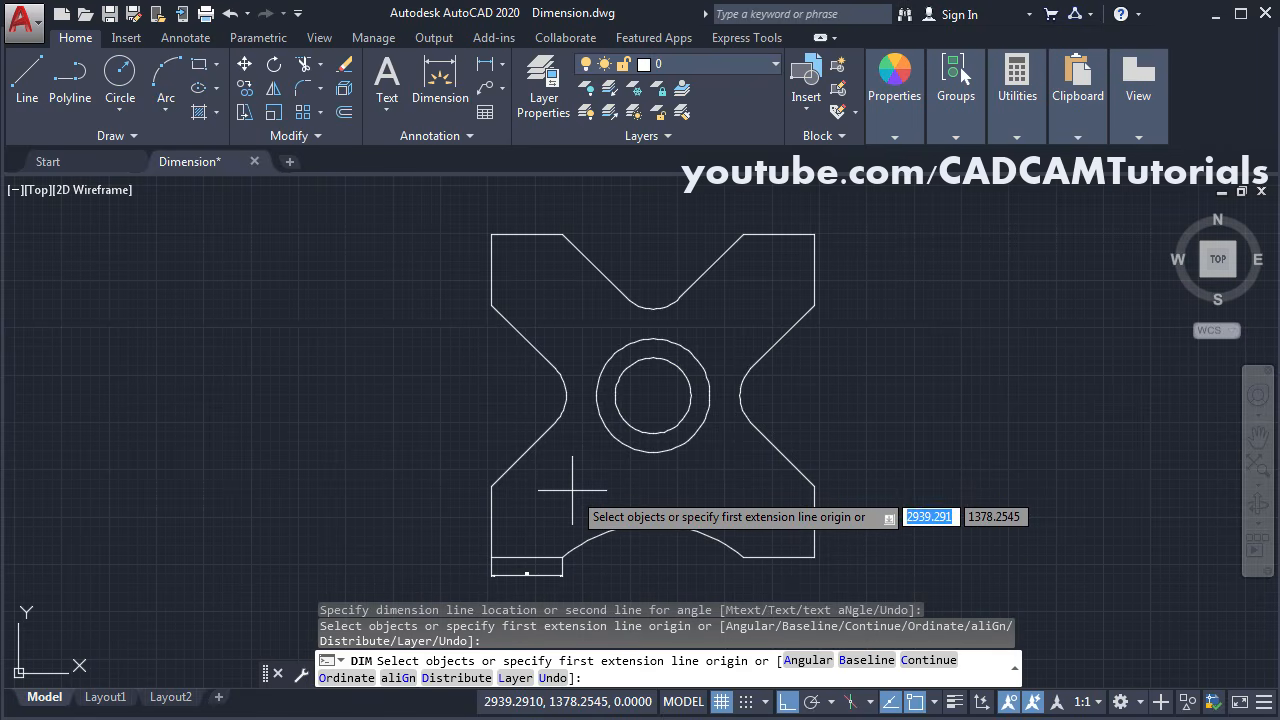
{"action": "key", "text": "Return"}
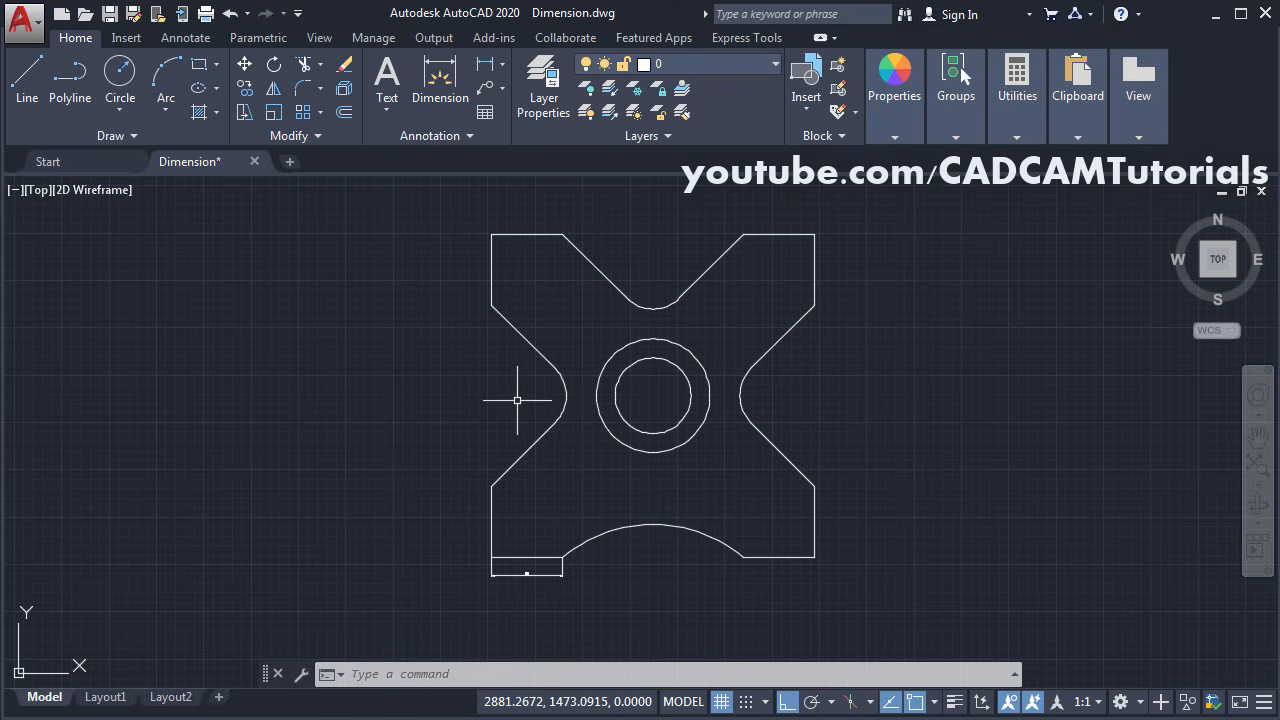
Step: Modify the ISO-25 dimension style to use an overall scale of 5 for dimension features
{"action": "left_click", "coordinate": [431, 136]}
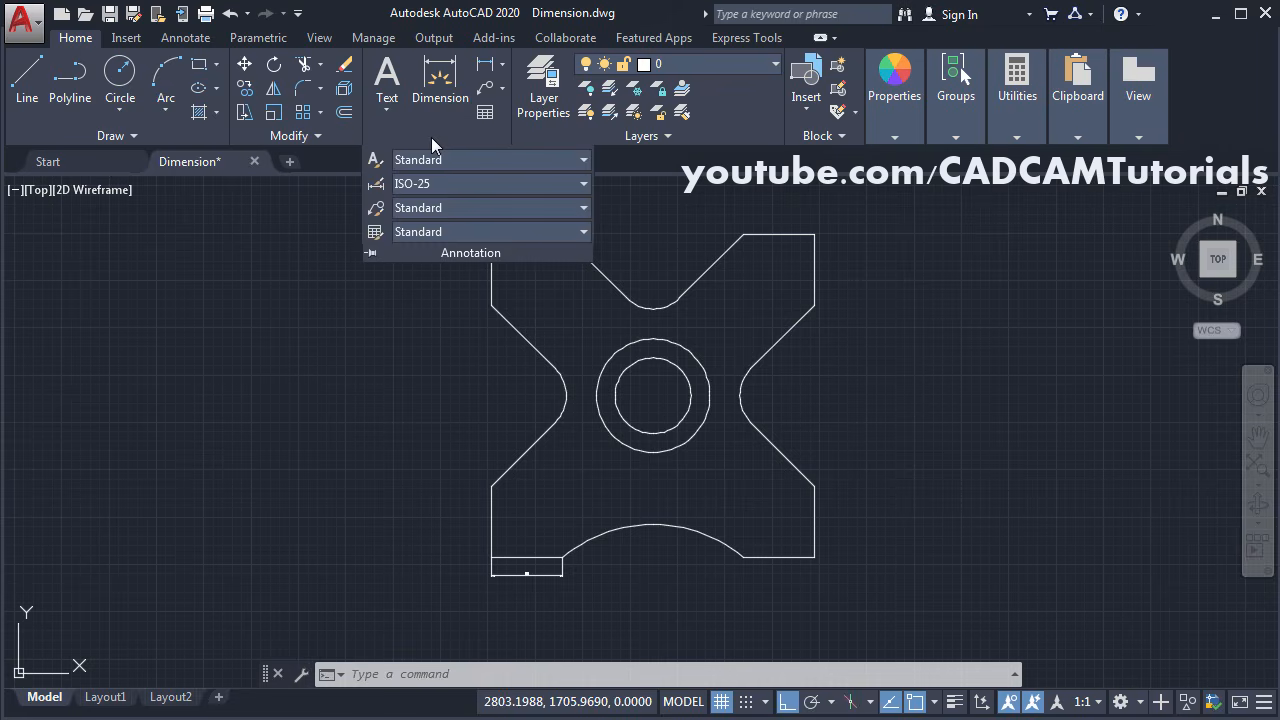
{"action": "left_click", "coordinate": [377, 185]}
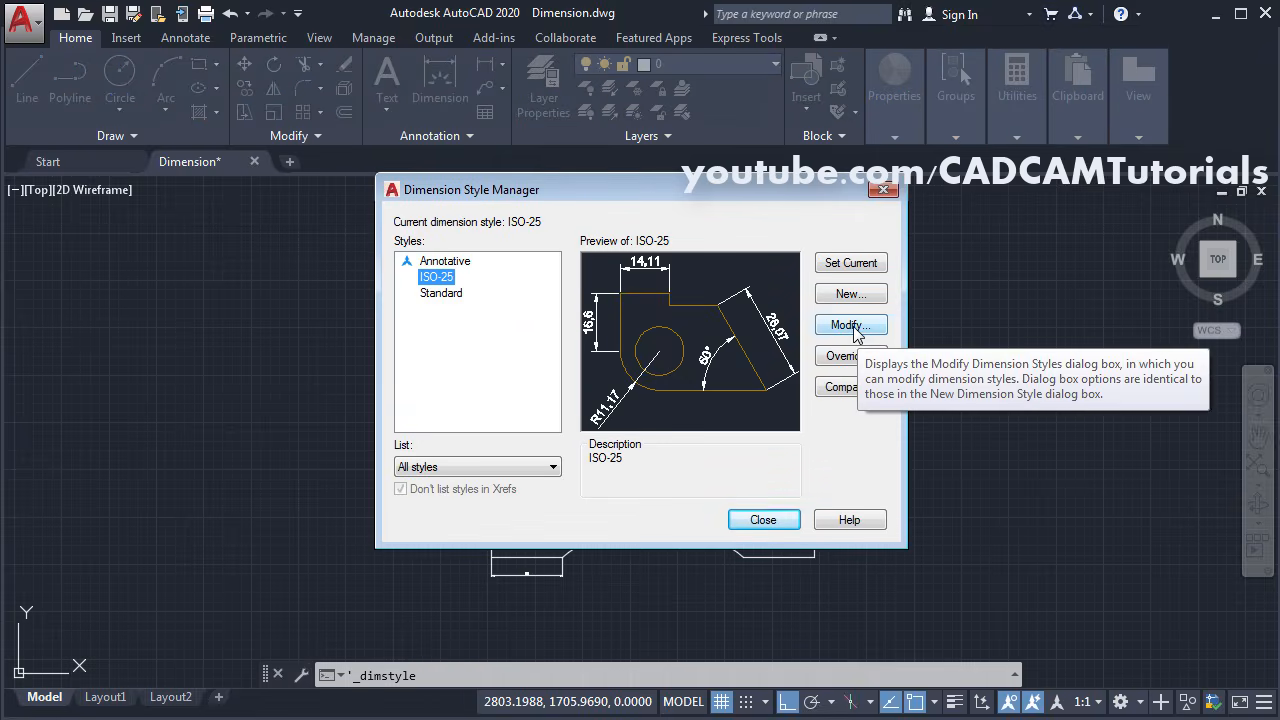
{"action": "left_click", "coordinate": [852, 327]}
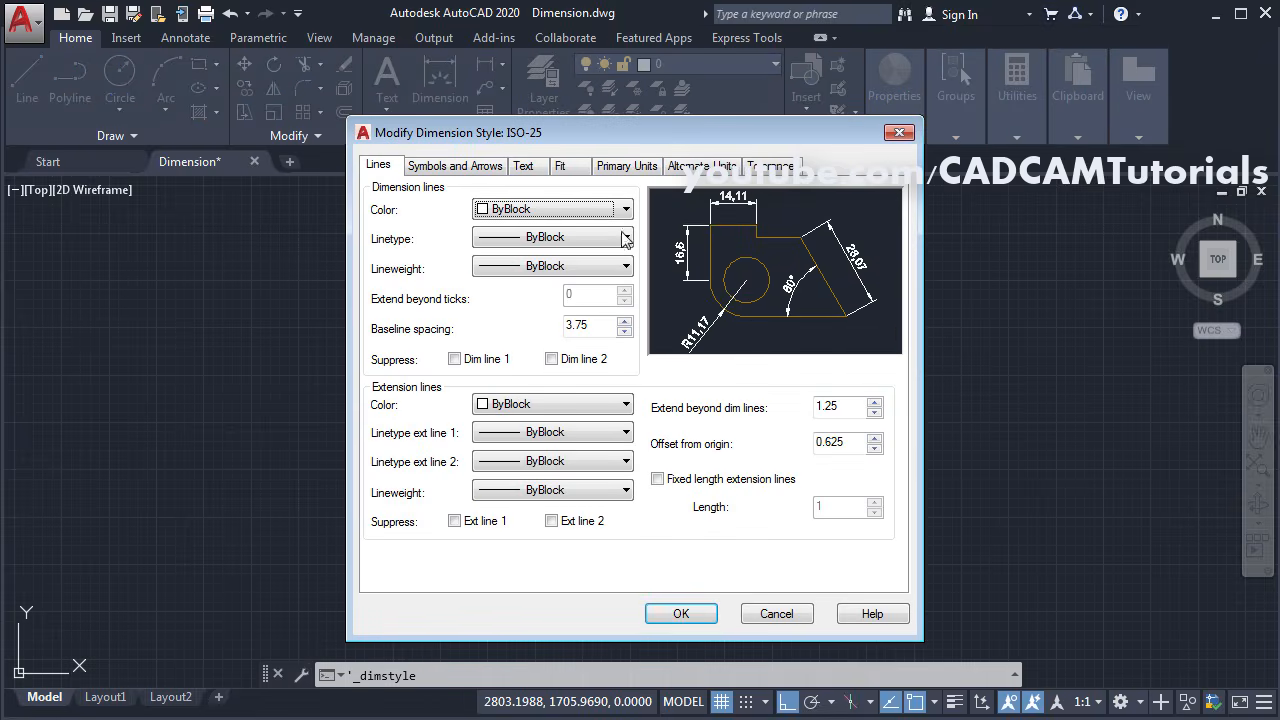
{"action": "left_click", "coordinate": [560, 170]}
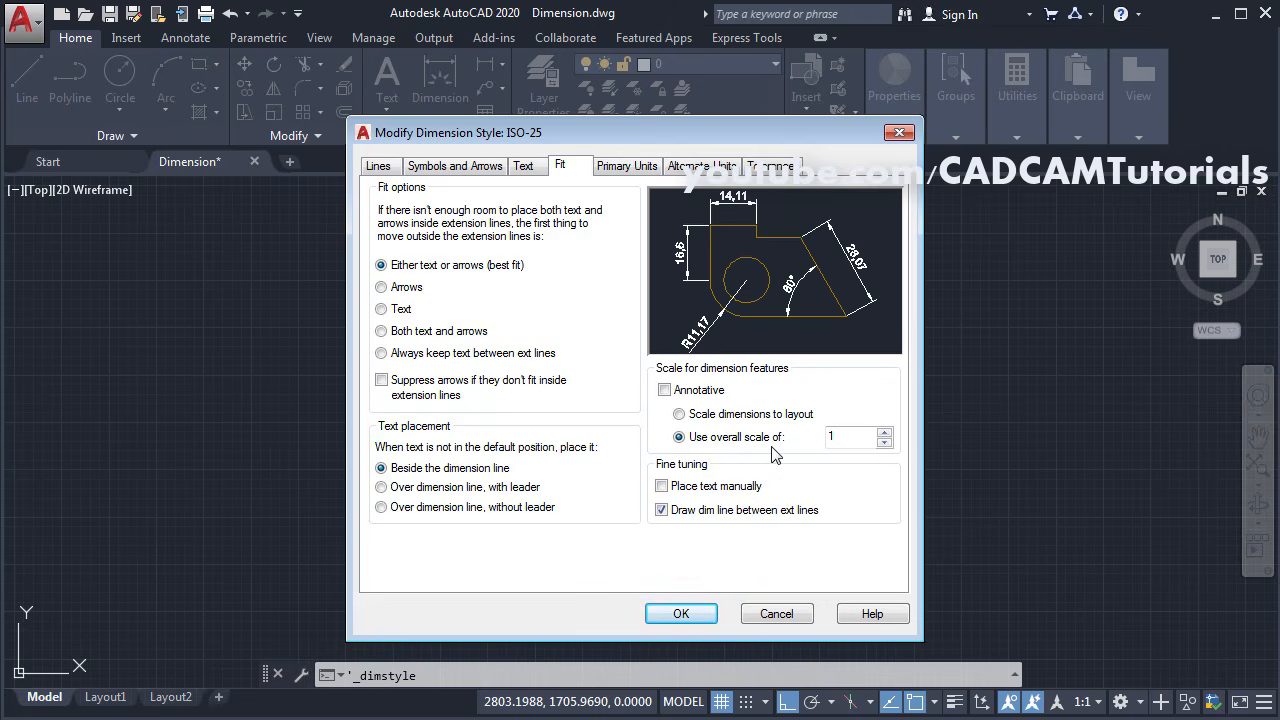
{"action": "left_click_drag", "start_coordinate": [866, 437], "coordinate": [781, 437]}
{"action": "type", "text": "5"}
{"action": "left_click", "coordinate": [676, 612]}
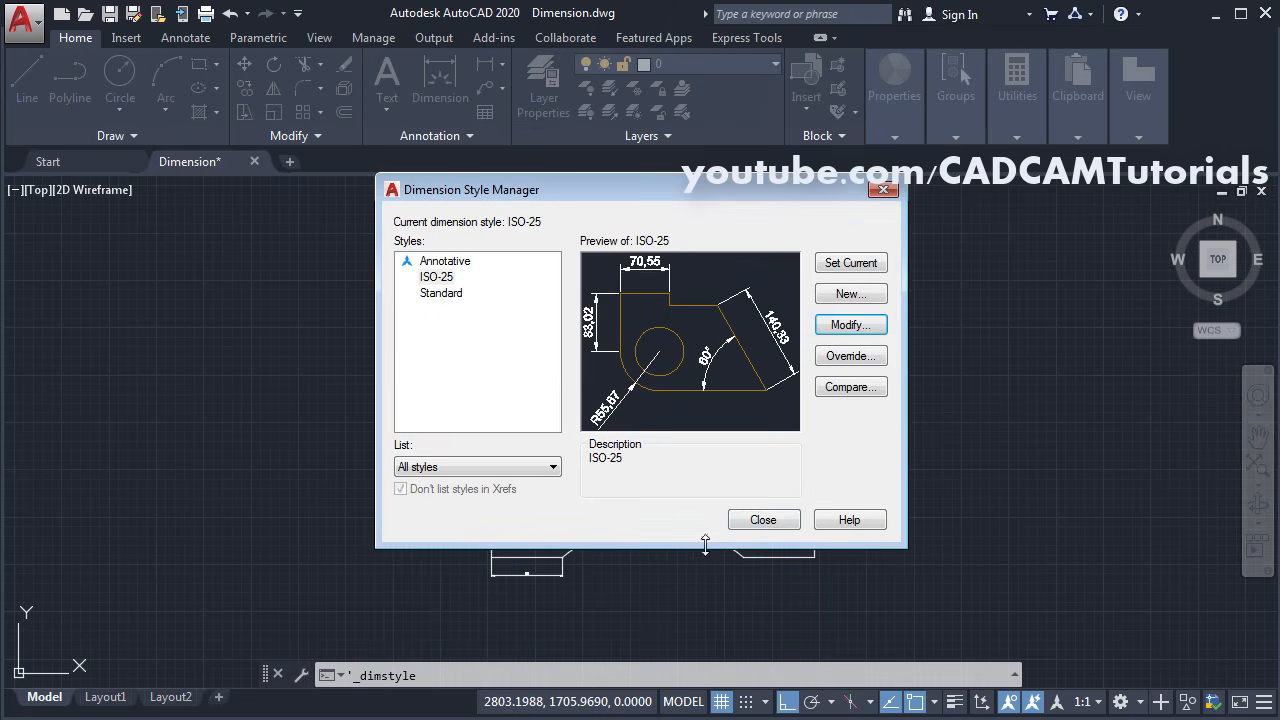
{"action": "left_click", "coordinate": [763, 520]}
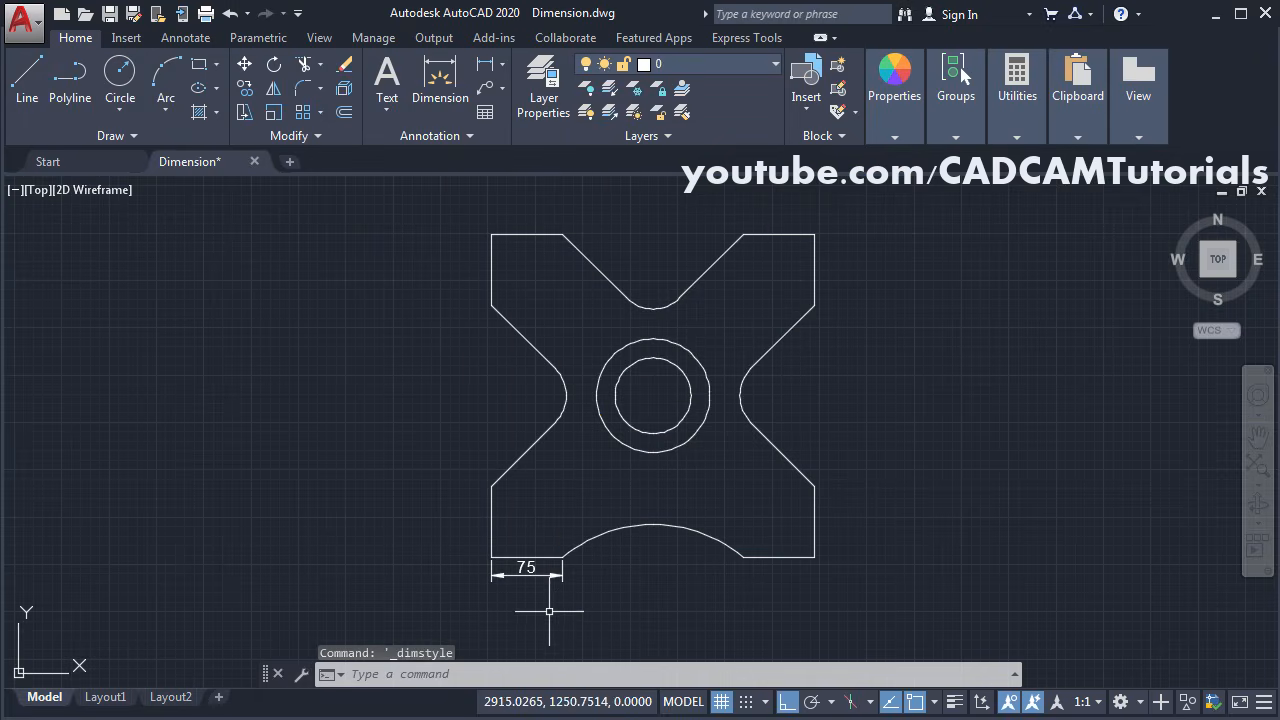
Step: Dimension the vertical edge at the part's lower-left corner by selecting the line, placing the dimension outside the part
{"action": "scroll", "coordinate": [470, 575], "scroll_direction": "up", "scroll_amount": 2}
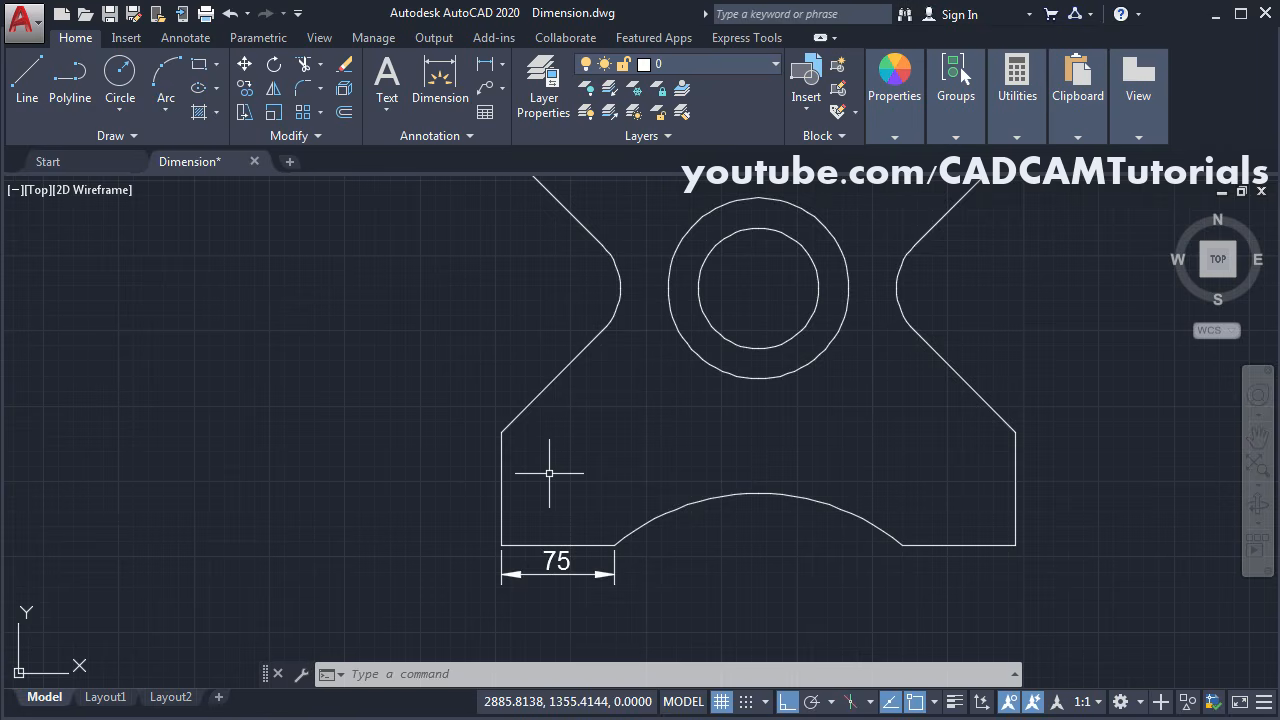
{"action": "scroll", "coordinate": [555, 490], "scroll_direction": "up", "scroll_amount": 2}
{"action": "mouse_move", "coordinate": [571, 443]}
{"action": "middle_mouse_down"}
{"action": "mouse_move", "coordinate": [606, 457]}
{"action": "mouse_move", "coordinate": [651, 443]}
{"action": "middle_mouse_up"}
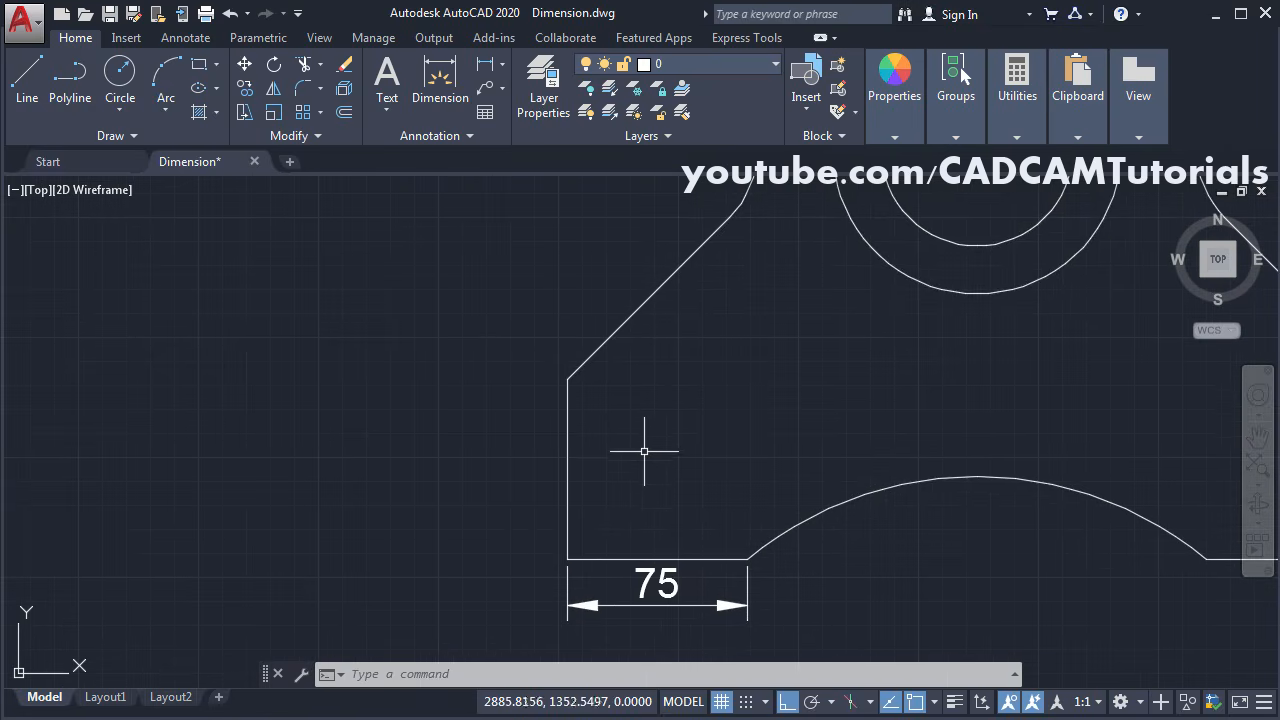
{"action": "left_click", "coordinate": [427, 108]}
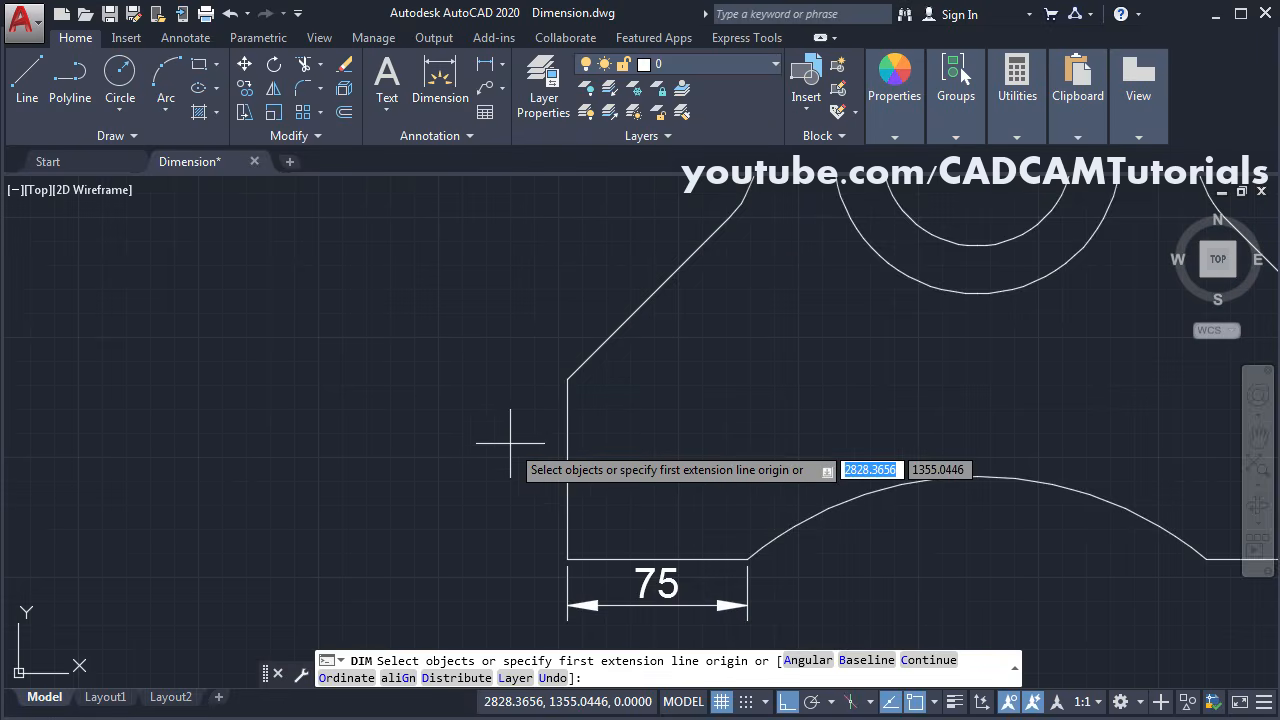
{"action": "key", "text": "Return"}
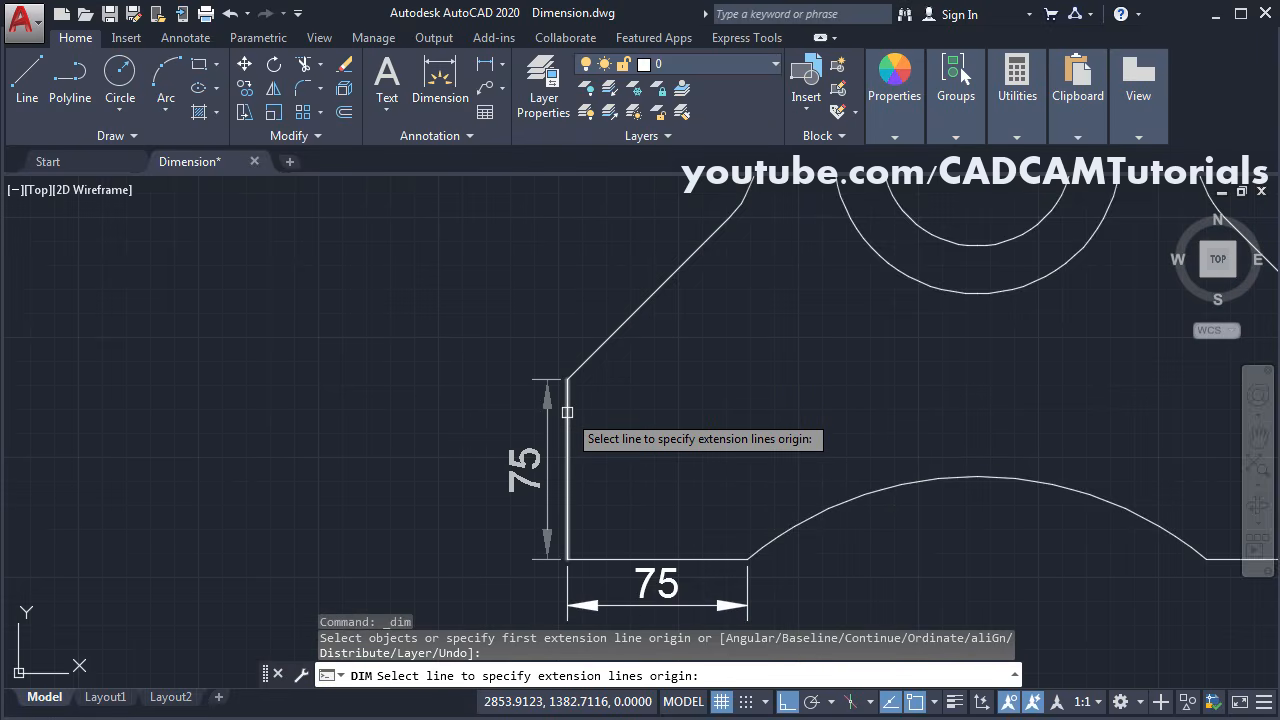
{"action": "left_click", "coordinate": [567, 412]}
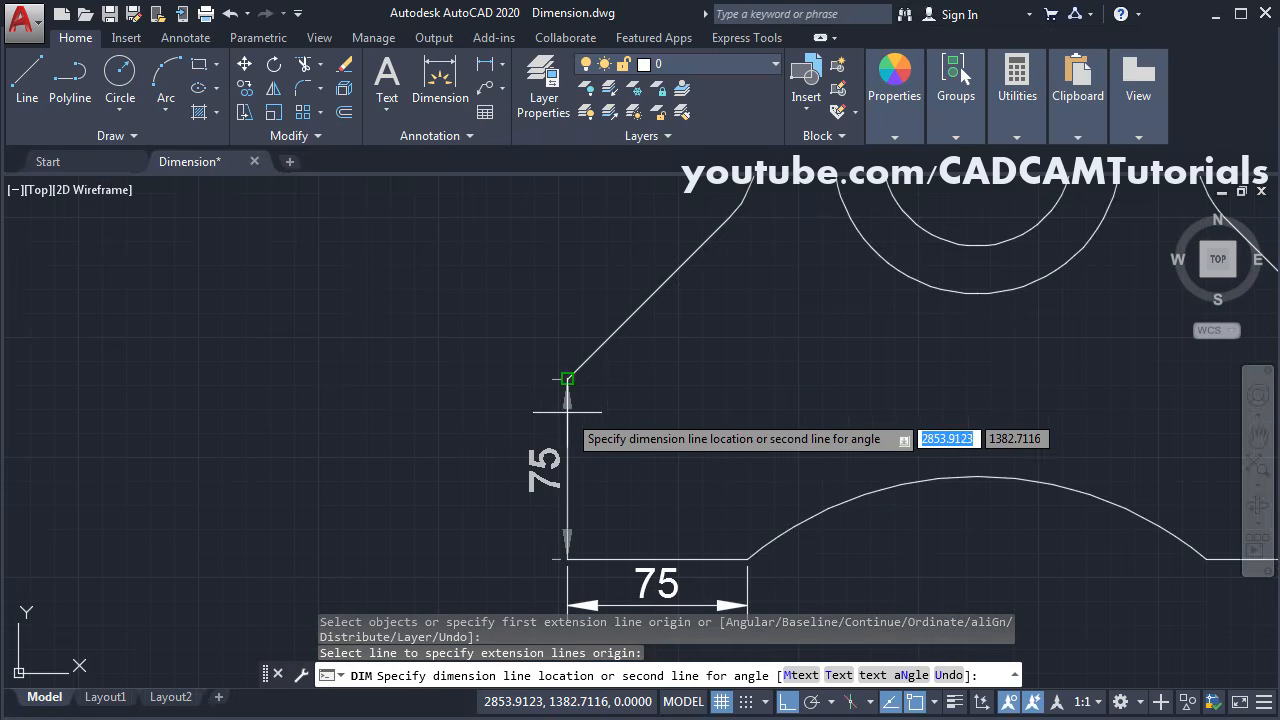
{"action": "left_click", "coordinate": [499, 428]}
Step: Add an aligned dimension to the lower-left slanted edge with Ortho mode turned off, placing it outside the part
{"action": "middle_click_drag", "start_coordinate": [749, 366], "coordinate": [706, 500]}
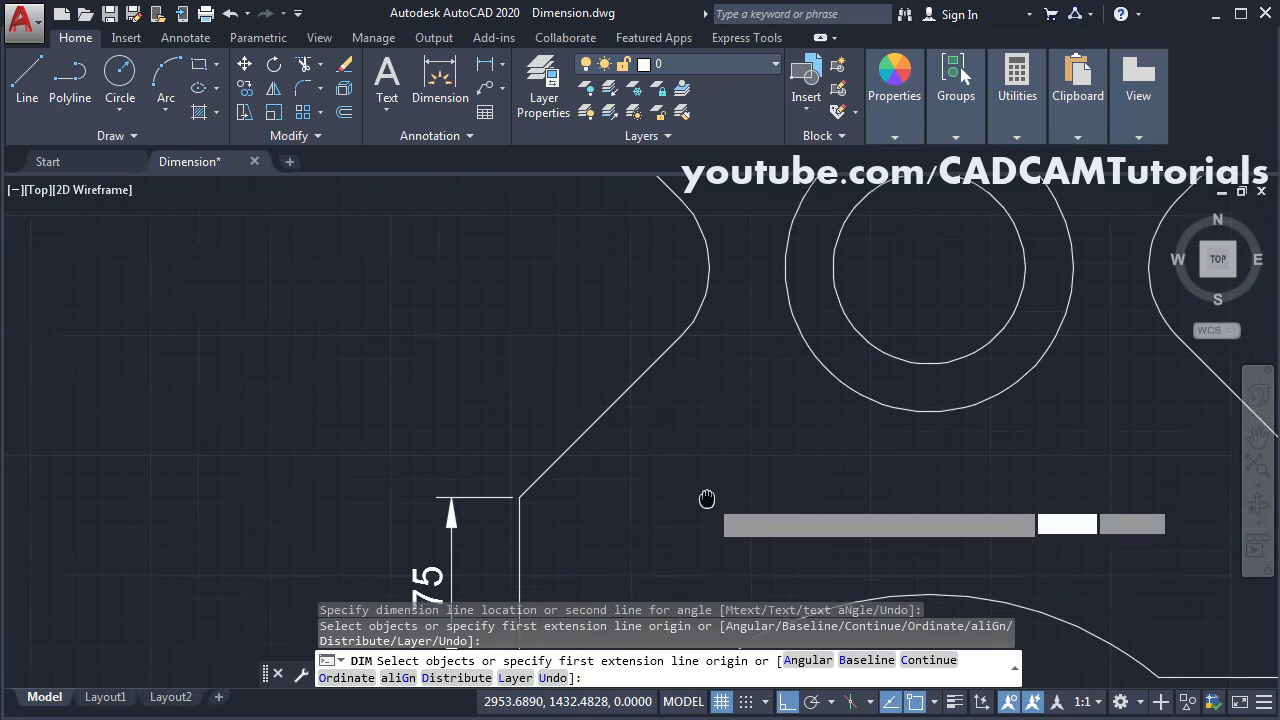
{"action": "key", "text": "Return"}
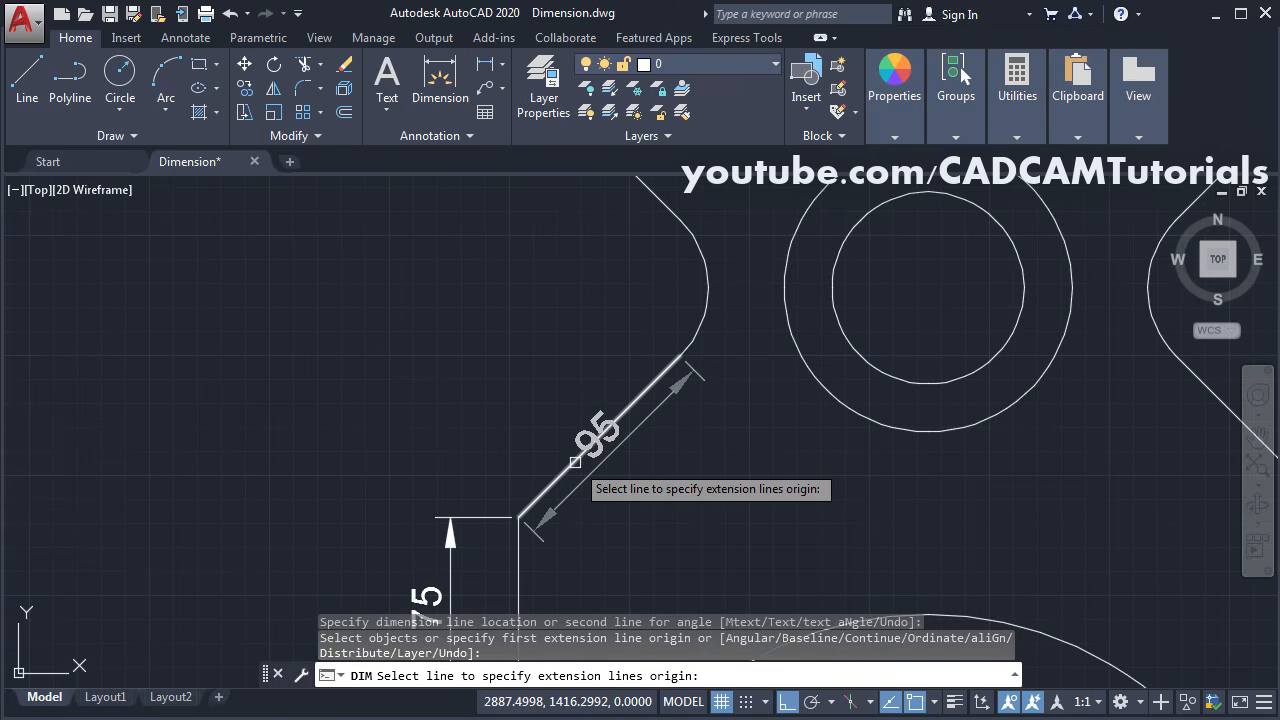
{"action": "left_click", "coordinate": [575, 462]}
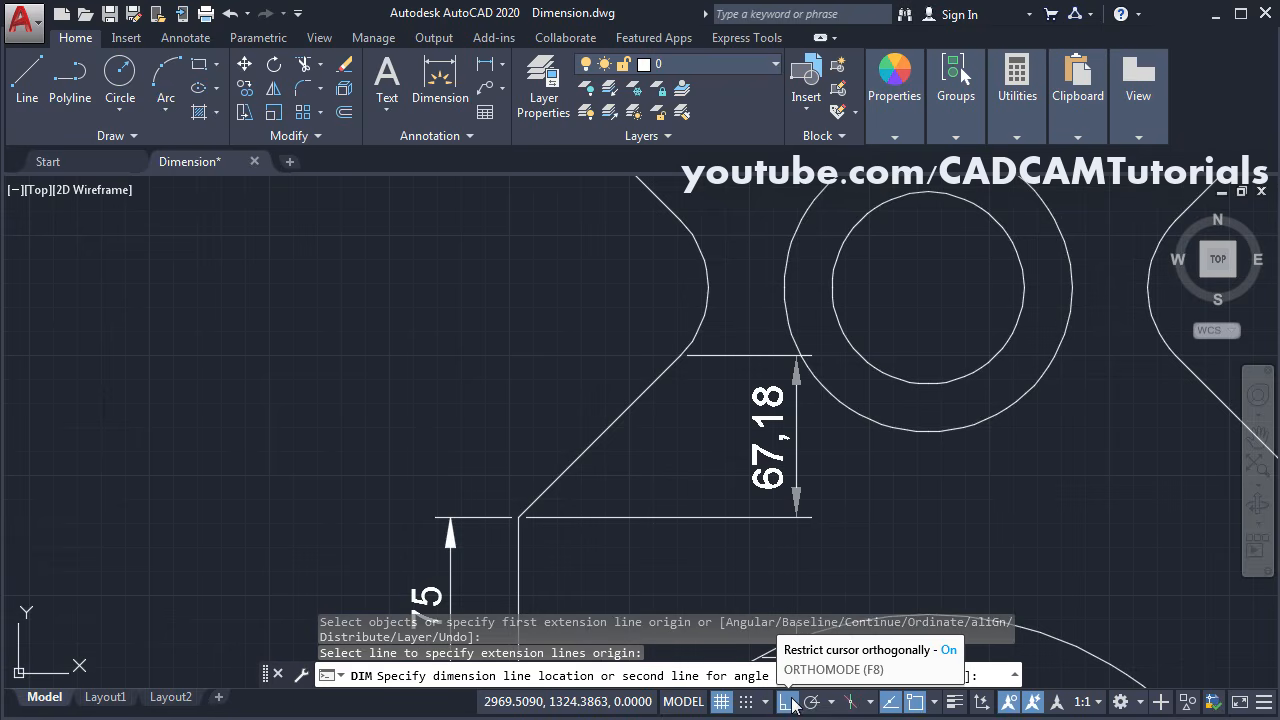
{"action": "left_click", "coordinate": [788, 701]}
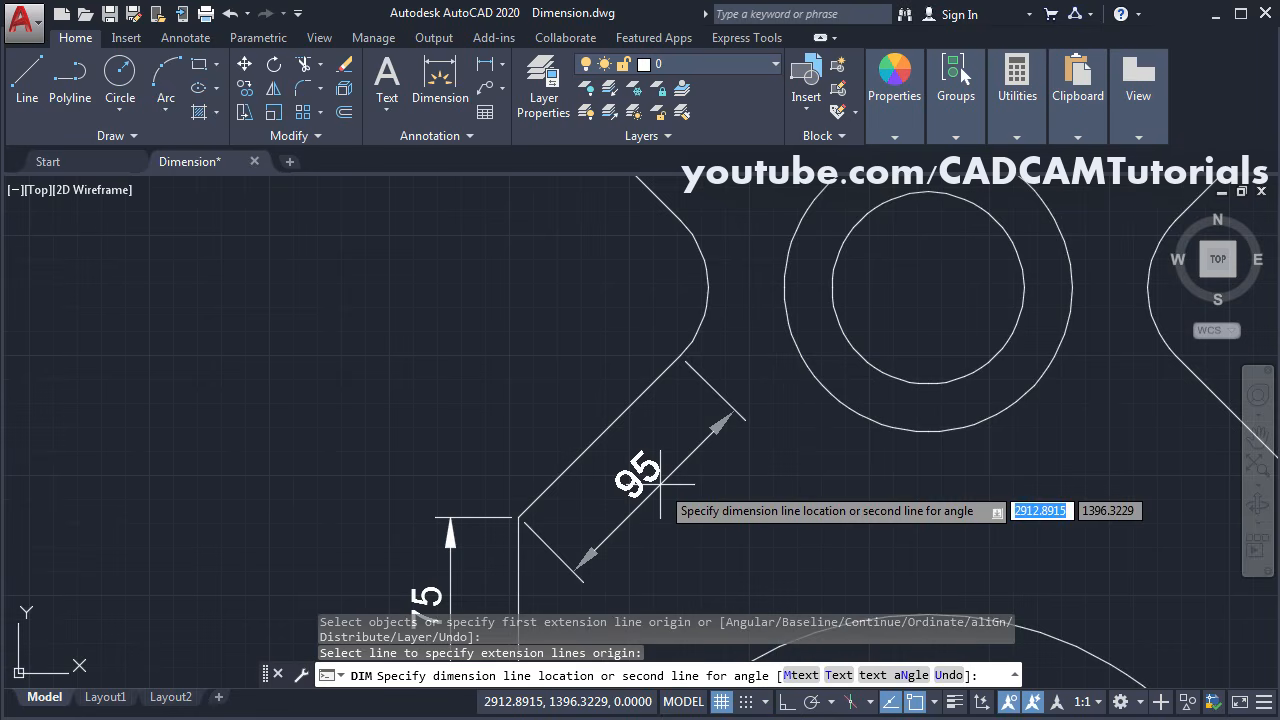
{"action": "left_click", "coordinate": [575, 375]}
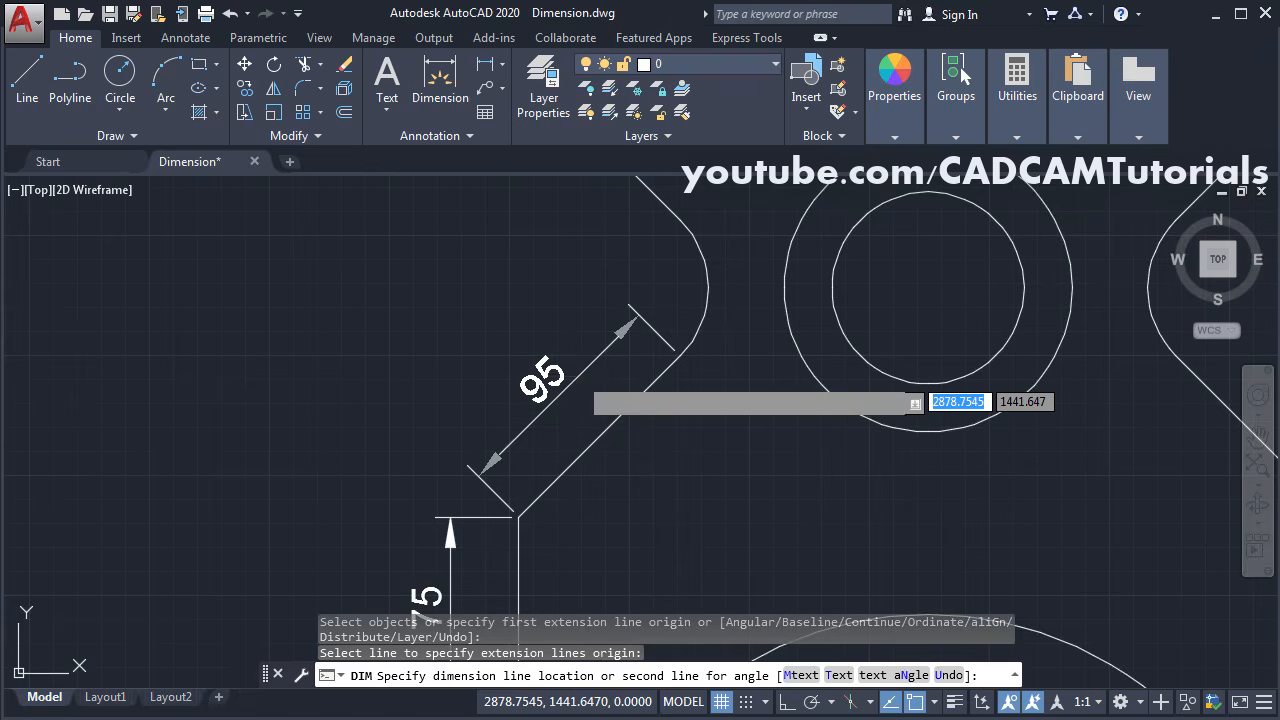
Step: Add a diameter dimension to the outer central circle, placing its text outside the circle at the upper right
{"action": "scroll", "coordinate": [694, 414], "scroll_direction": "down", "scroll_amount": 2}
{"action": "middle_click_drag", "start_coordinate": [949, 409], "coordinate": [799, 472]}
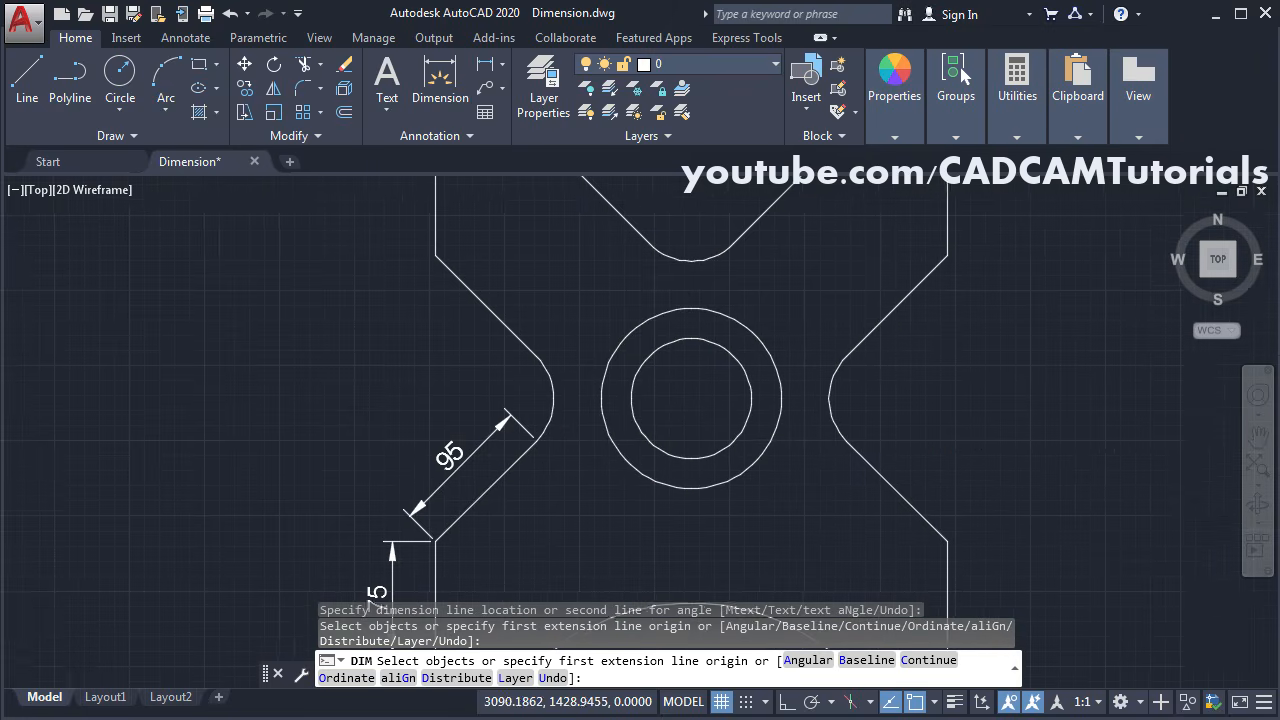
{"action": "scroll", "coordinate": [798, 430], "scroll_direction": "up", "scroll_amount": 2}
{"action": "middle_click_drag", "start_coordinate": [795, 288], "coordinate": [823, 370]}
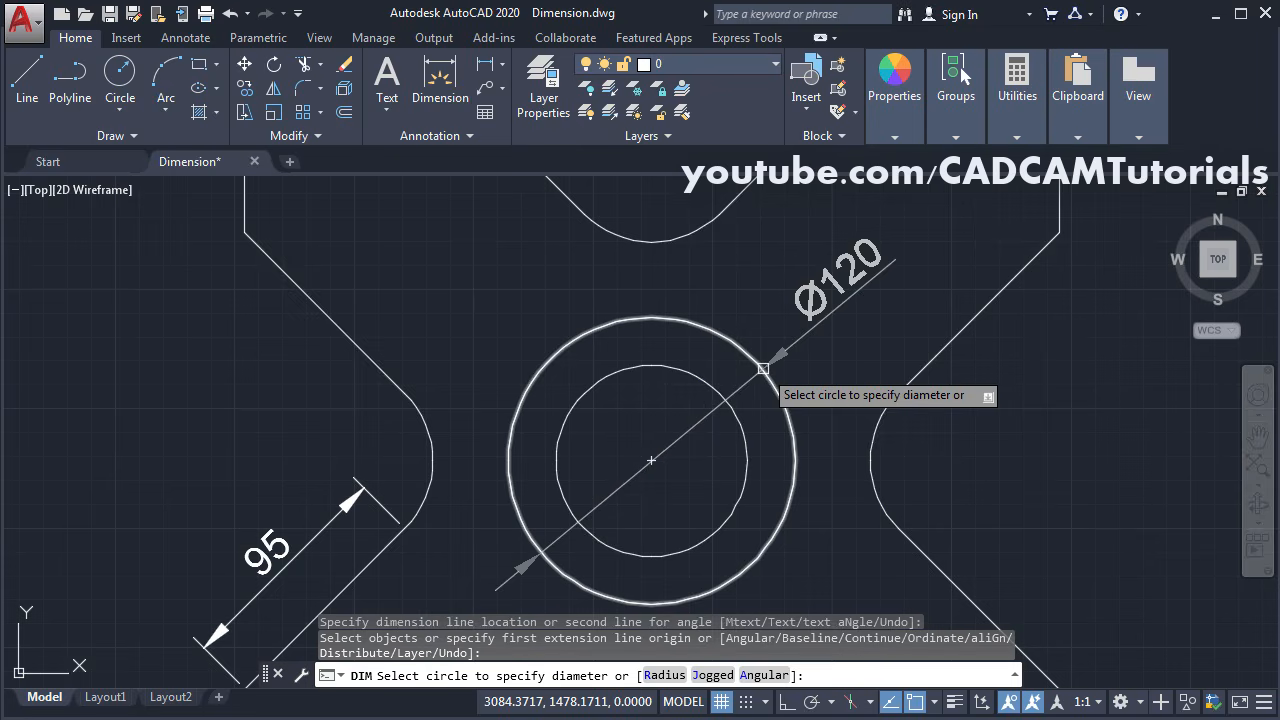
{"action": "left_click", "coordinate": [764, 368]}
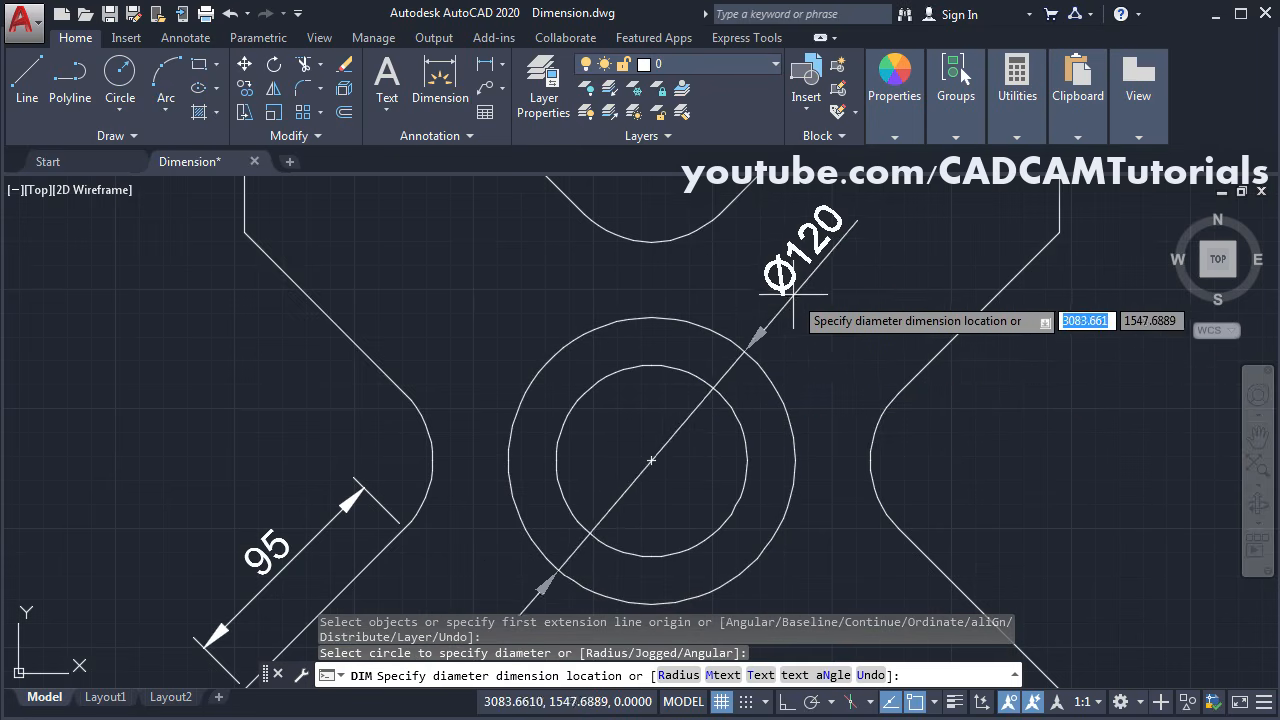
{"action": "left_click", "coordinate": [836, 355]}
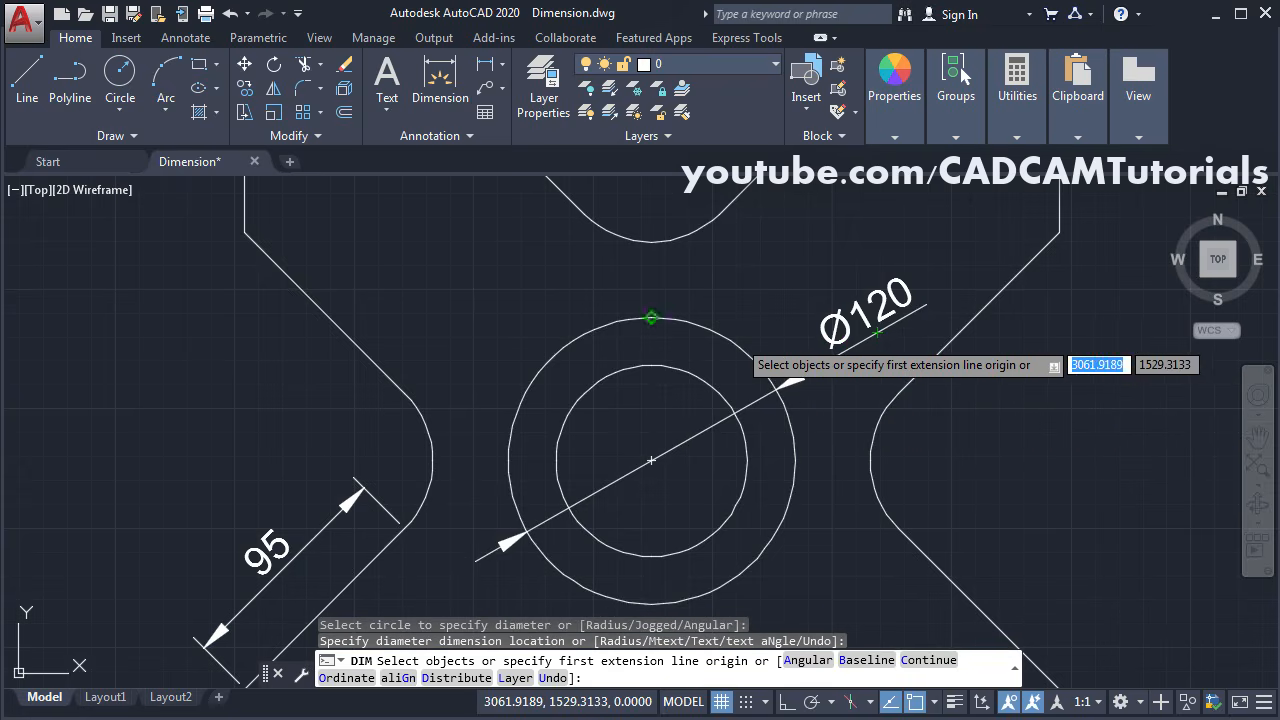
Step: Dimension the inner central circle using the Radius option, placing the text above and outside the outer circle
{"action": "left_click", "coordinate": [688, 371]}
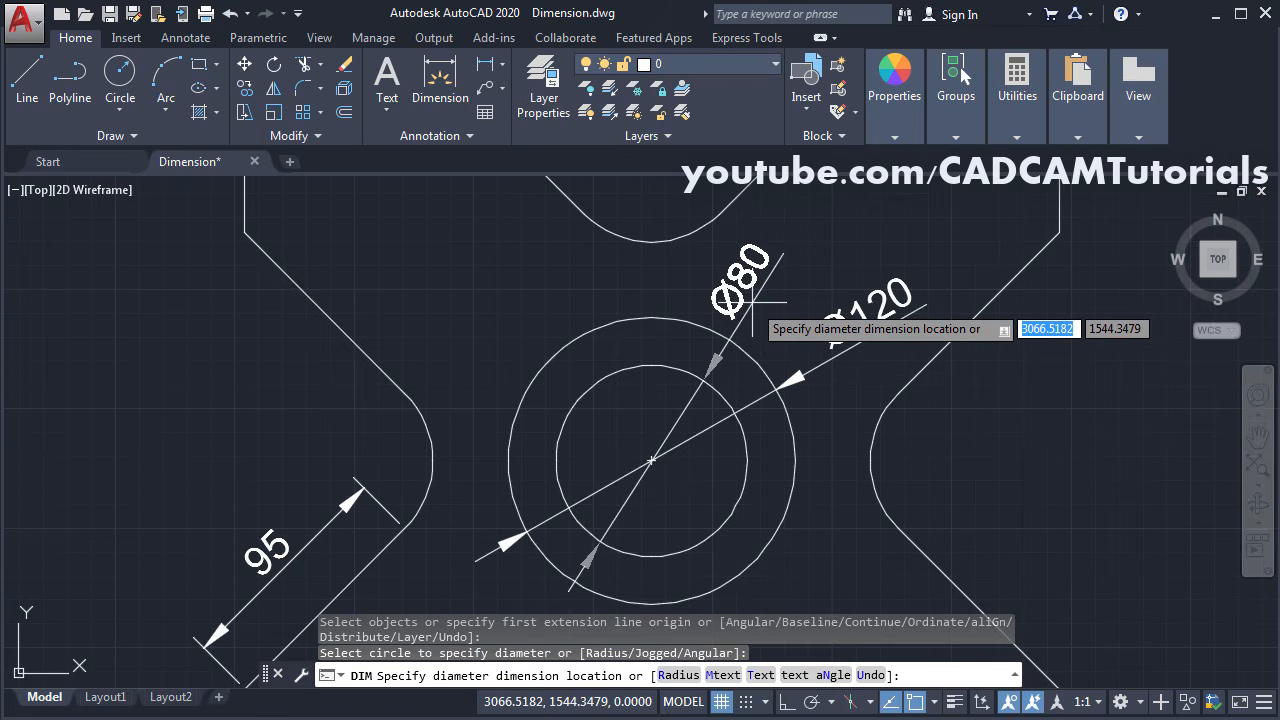
{"action": "left_click", "coordinate": [678, 675]}
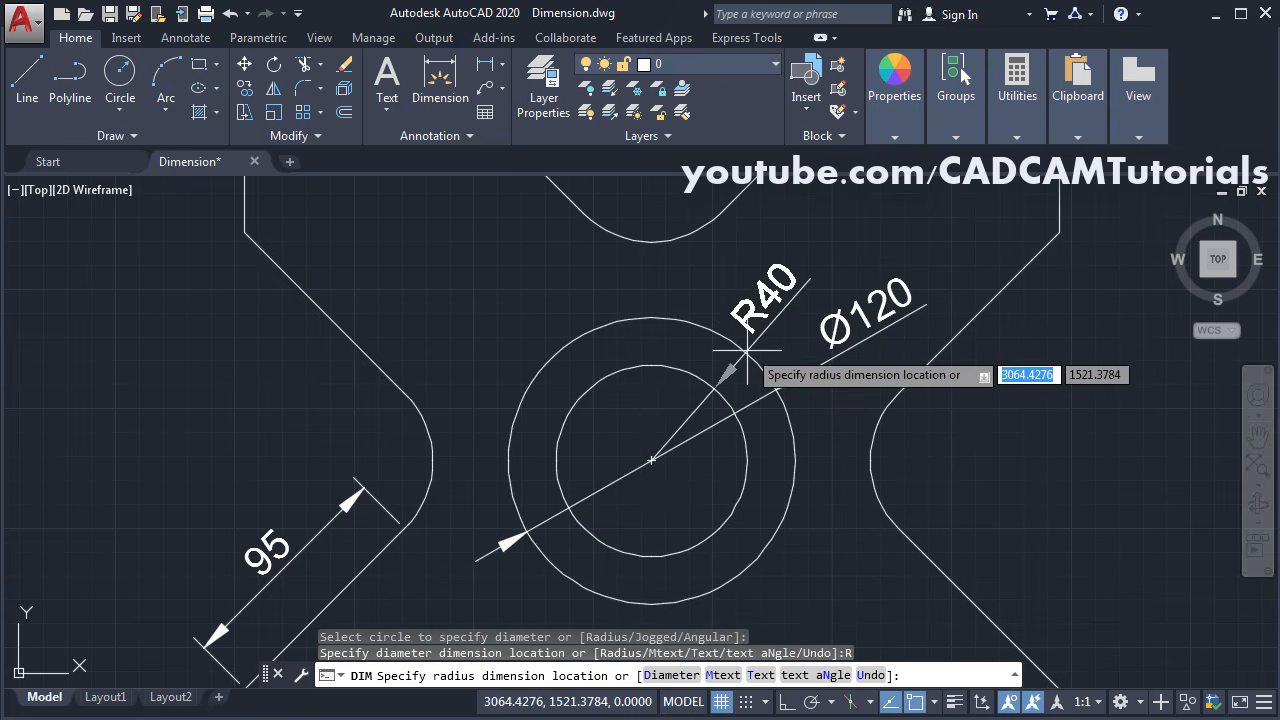
{"action": "left_click", "coordinate": [750, 297]}
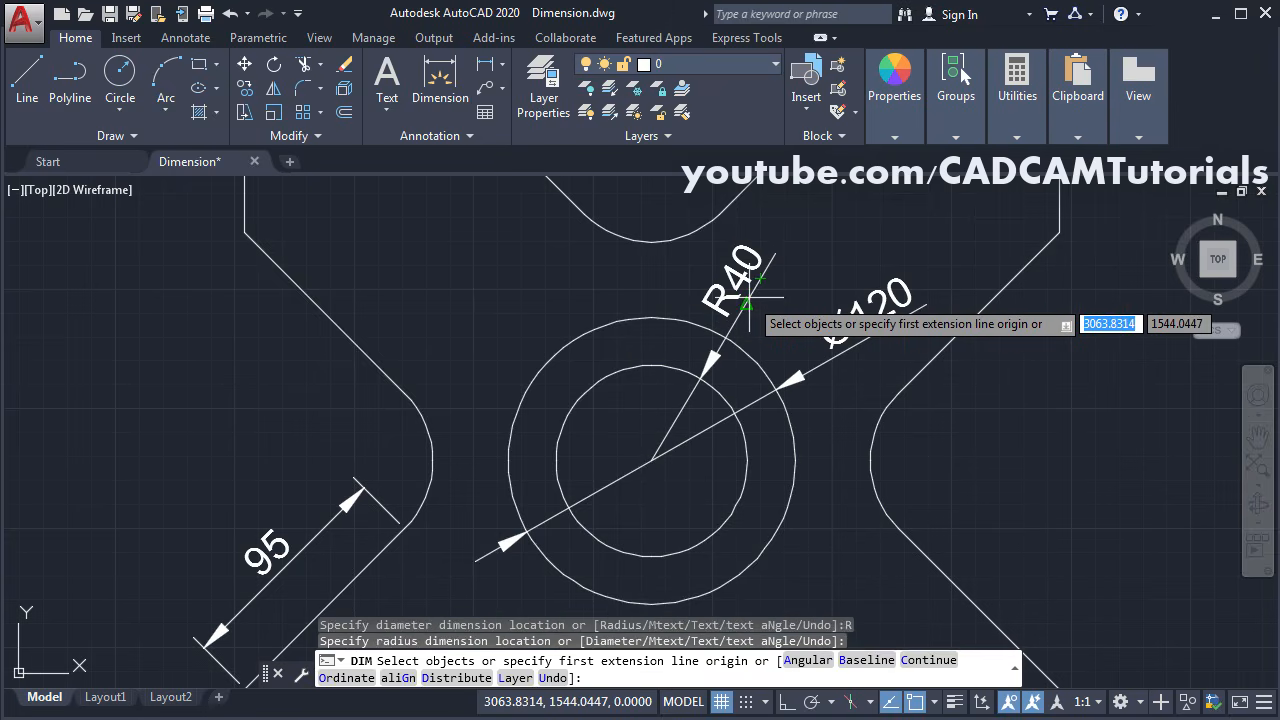
Step: Add a jogged radius dimension to the part's bottom arc, placing the centre override, text and jog below the arc
{"action": "scroll", "coordinate": [810, 390], "scroll_direction": "down", "scroll_amount": 2}
{"action": "middle_click_drag", "start_coordinate": [811, 517], "coordinate": [814, 283]}
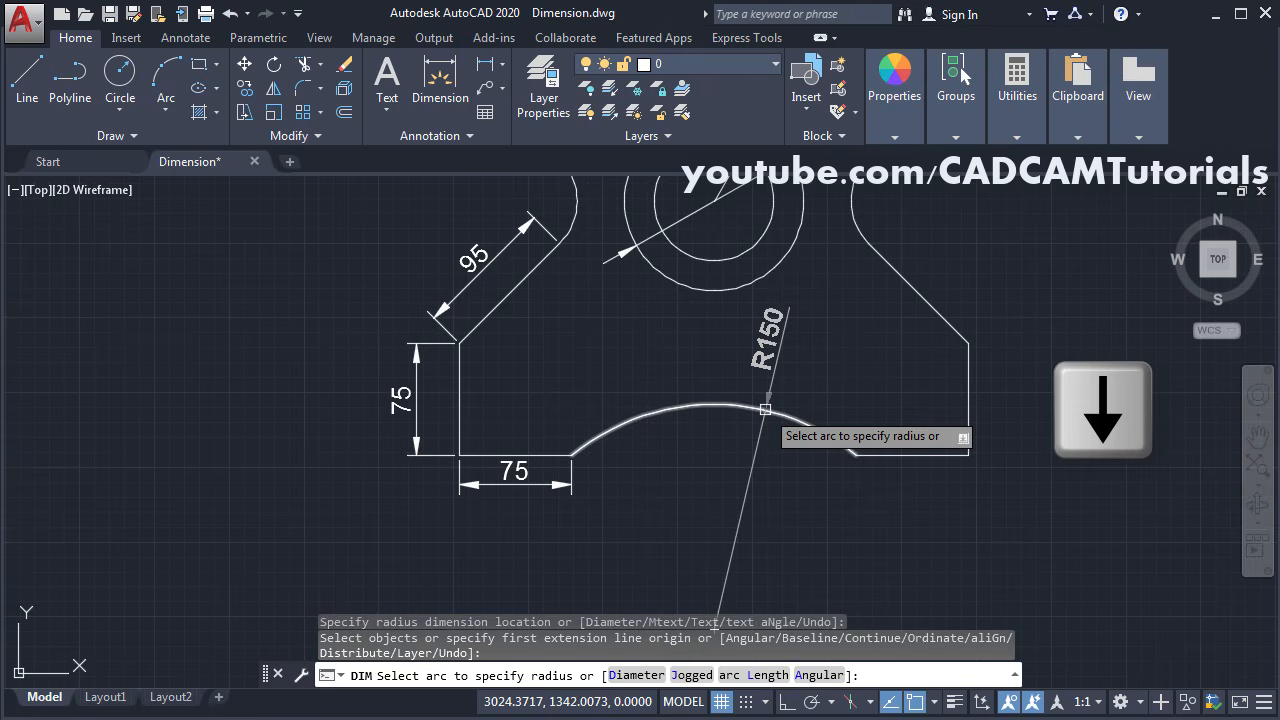
{"action": "key", "text": "Down"}
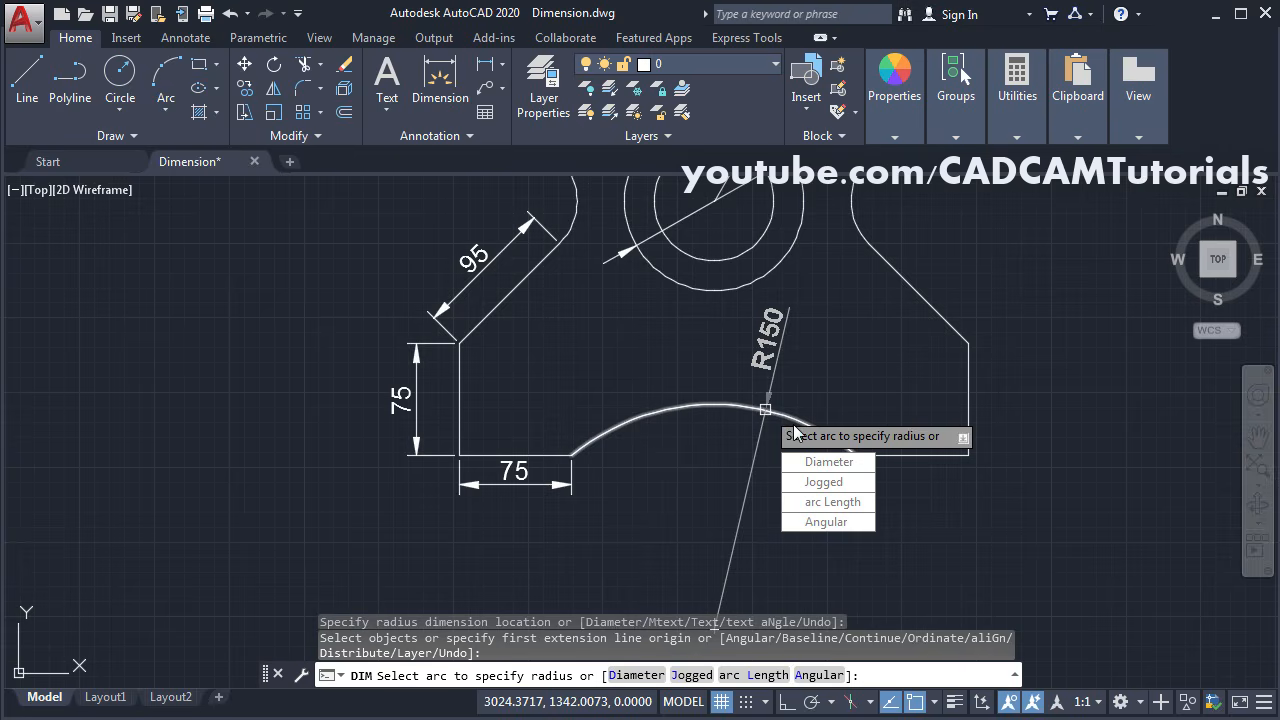
{"action": "left_click", "coordinate": [835, 487]}
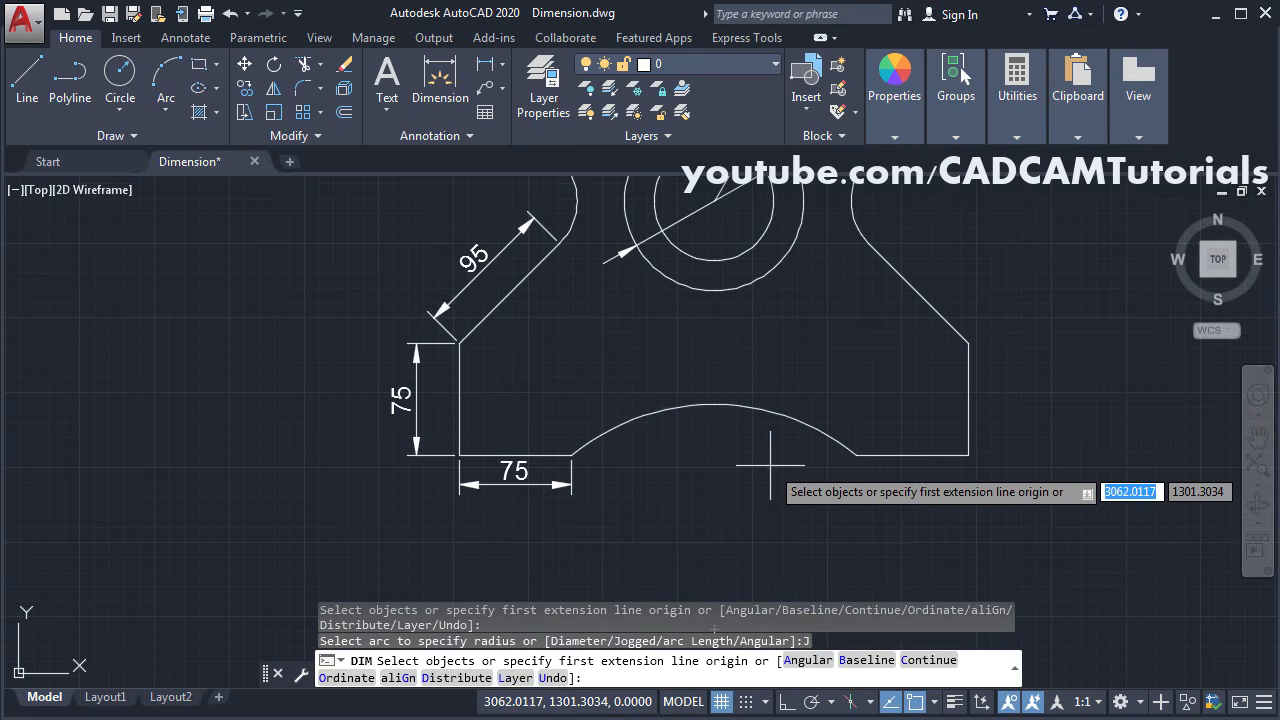
{"action": "left_click", "coordinate": [776, 414]}
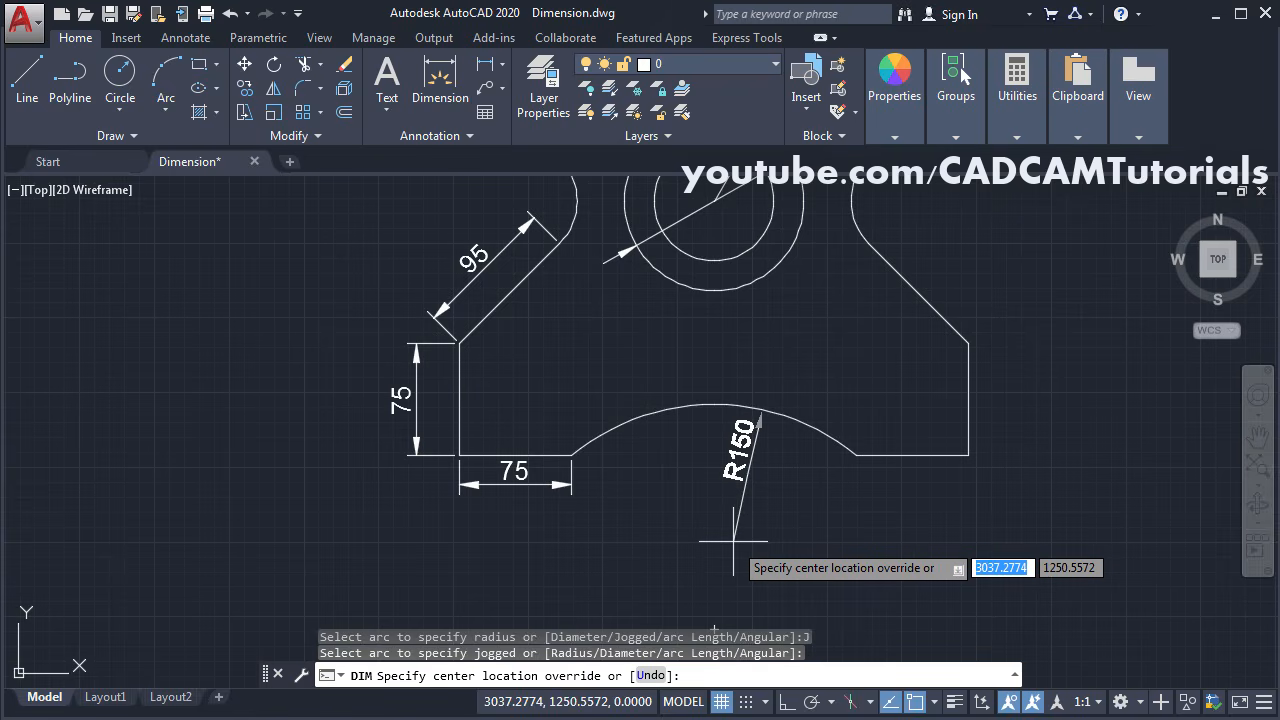
{"action": "middle_click_drag", "start_coordinate": [734, 541], "coordinate": [734, 494]}
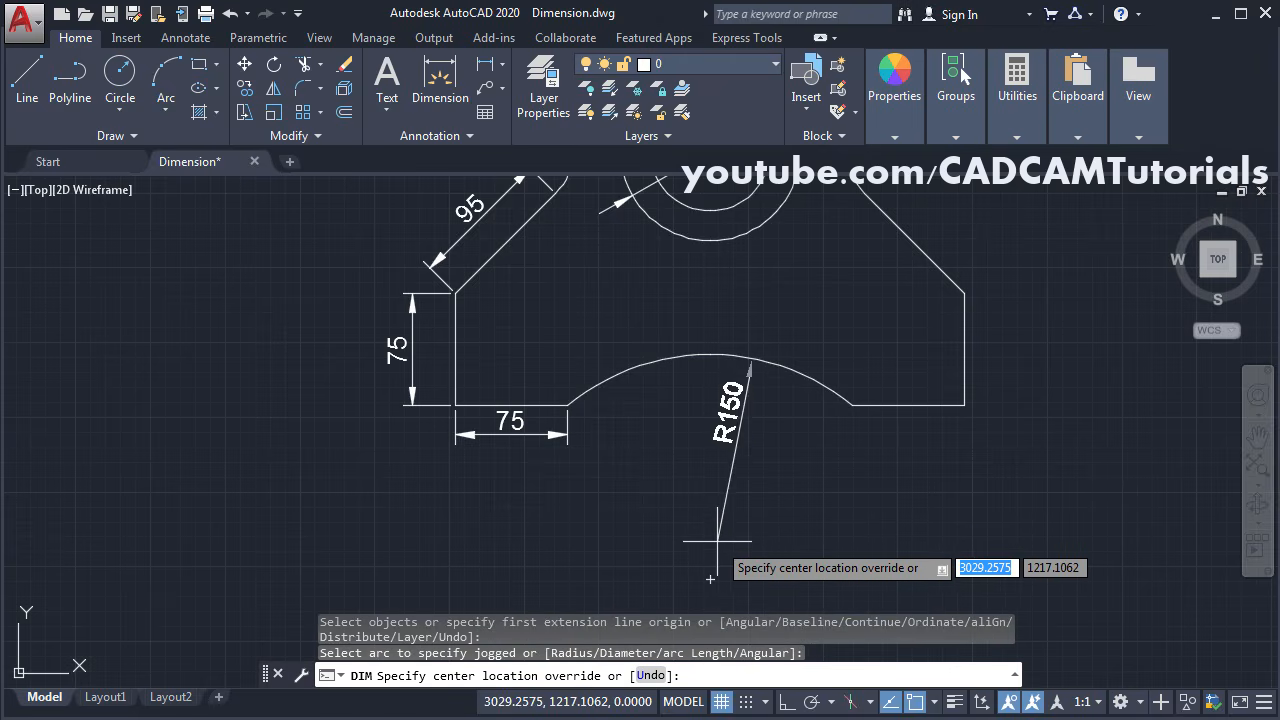
{"action": "left_click", "coordinate": [719, 540]}
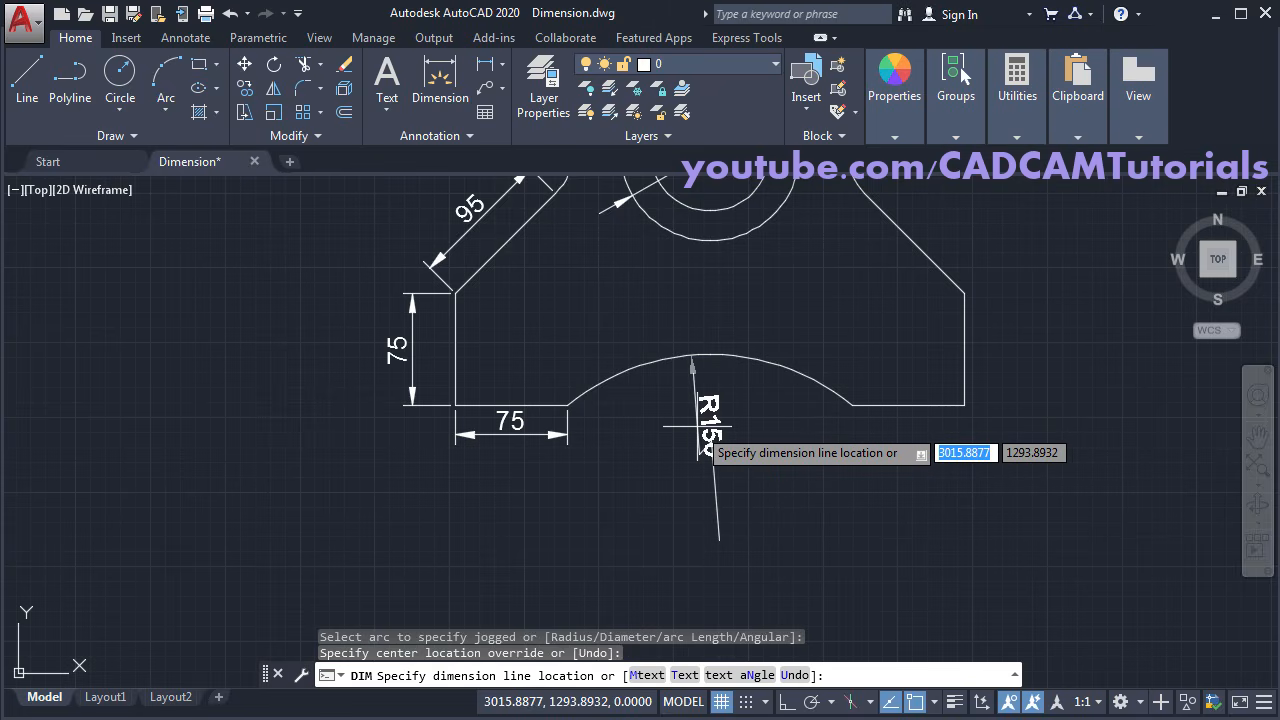
{"action": "left_click", "coordinate": [795, 437]}
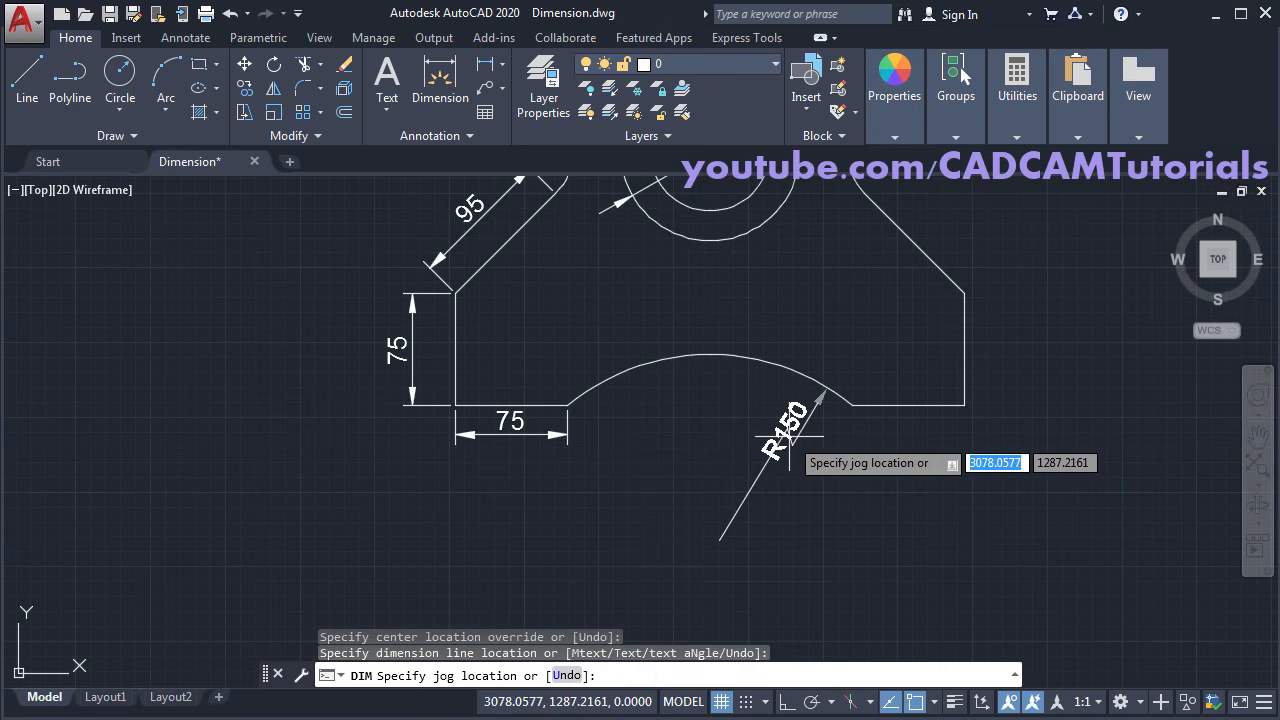
{"action": "left_click", "coordinate": [758, 494]}
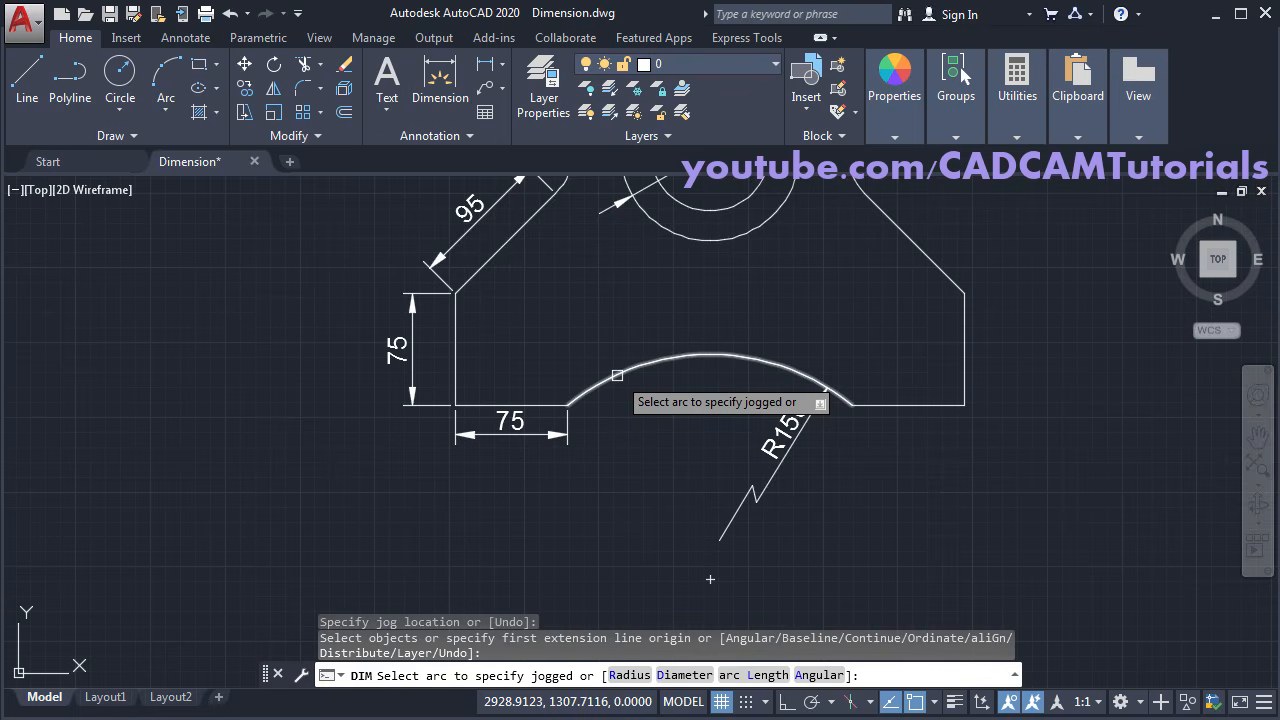
Step: Add an arc length dimension to the same bottom arc, placing the dimension line just above it
{"action": "key", "text": "Down"}
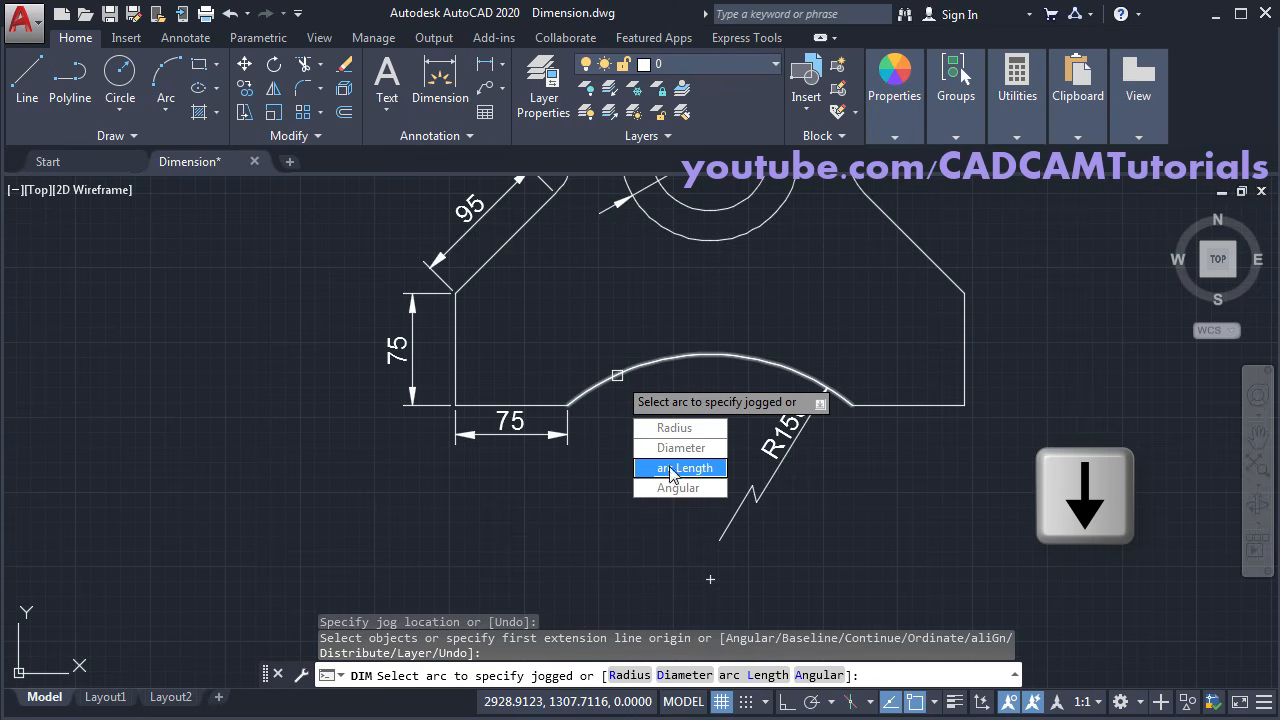
{"action": "left_click", "coordinate": [670, 468]}
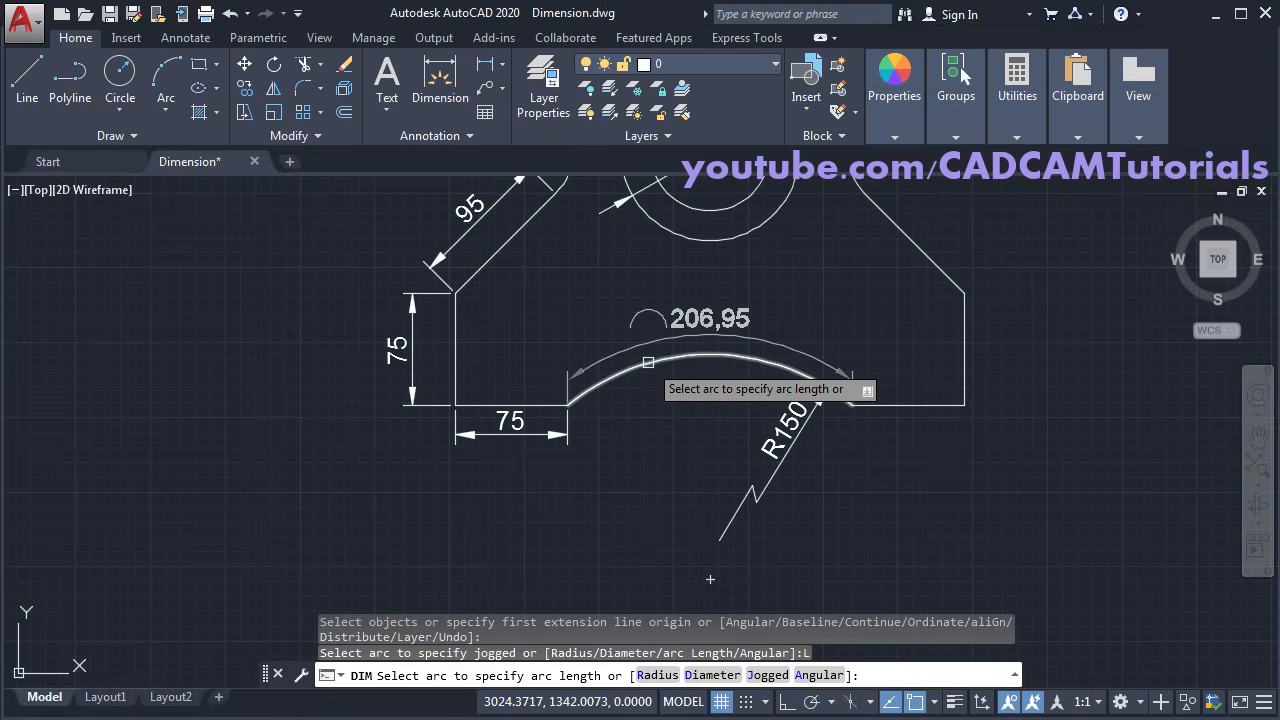
{"action": "left_click", "coordinate": [648, 362]}
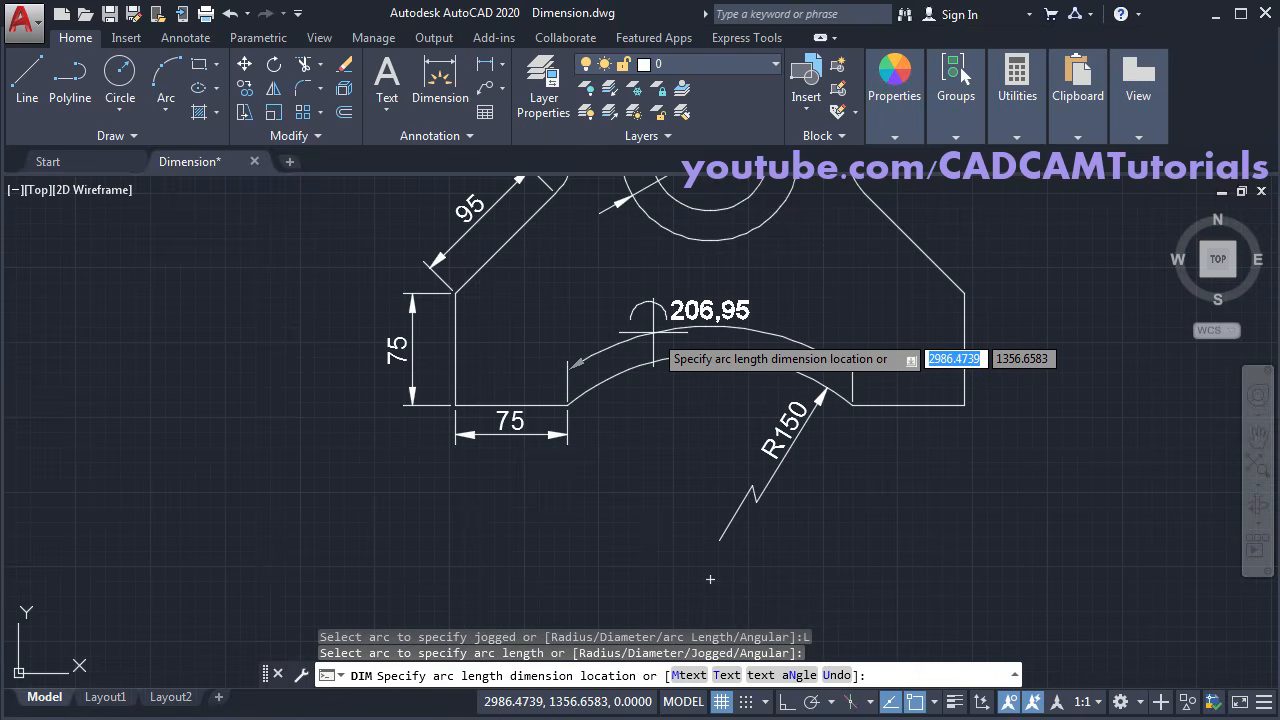
{"action": "left_click", "coordinate": [660, 322]}
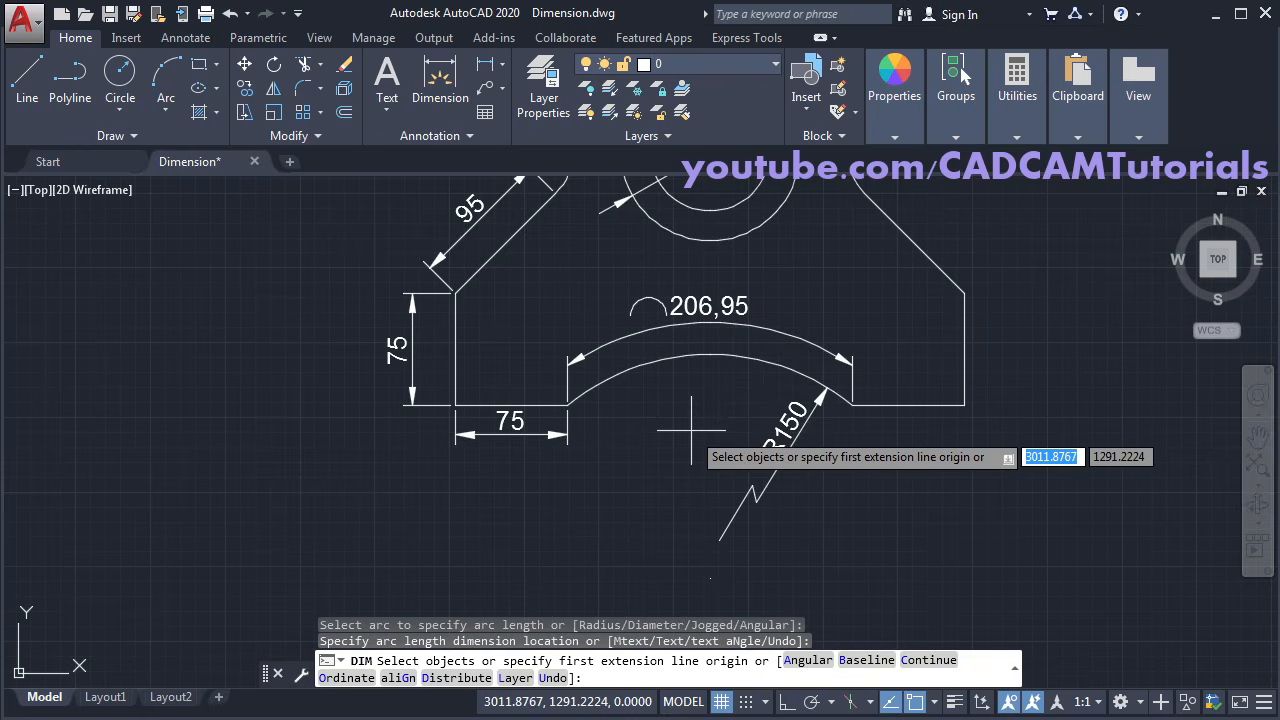
Step: Dimension the angle between the upper-left arm's vertical edge and the slanted edge below it, placing the text inside the part
{"action": "scroll", "coordinate": [680, 420], "scroll_direction": "down", "scroll_amount": 2}
{"action": "middle_click_drag", "start_coordinate": [720, 295], "coordinate": [677, 509]}
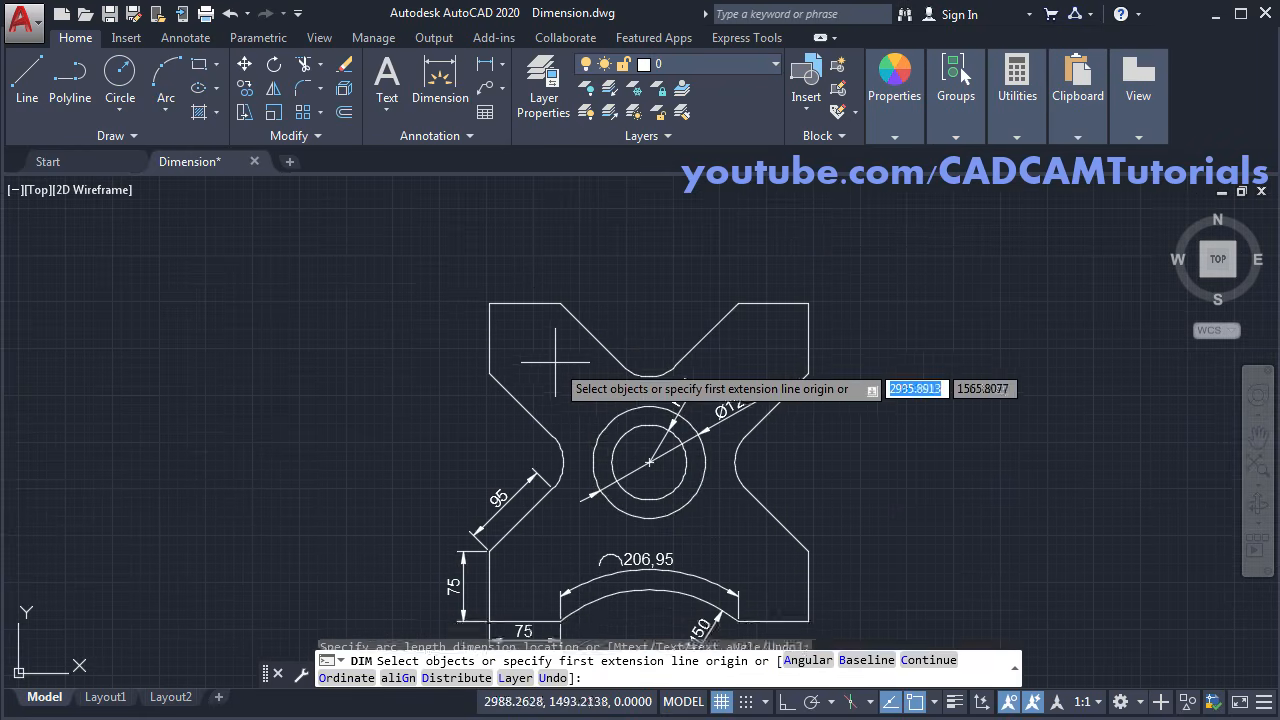
{"action": "scroll", "coordinate": [538, 365], "scroll_direction": "up", "scroll_amount": 2}
{"action": "scroll", "coordinate": [538, 365], "scroll_direction": "up", "scroll_amount": 2}
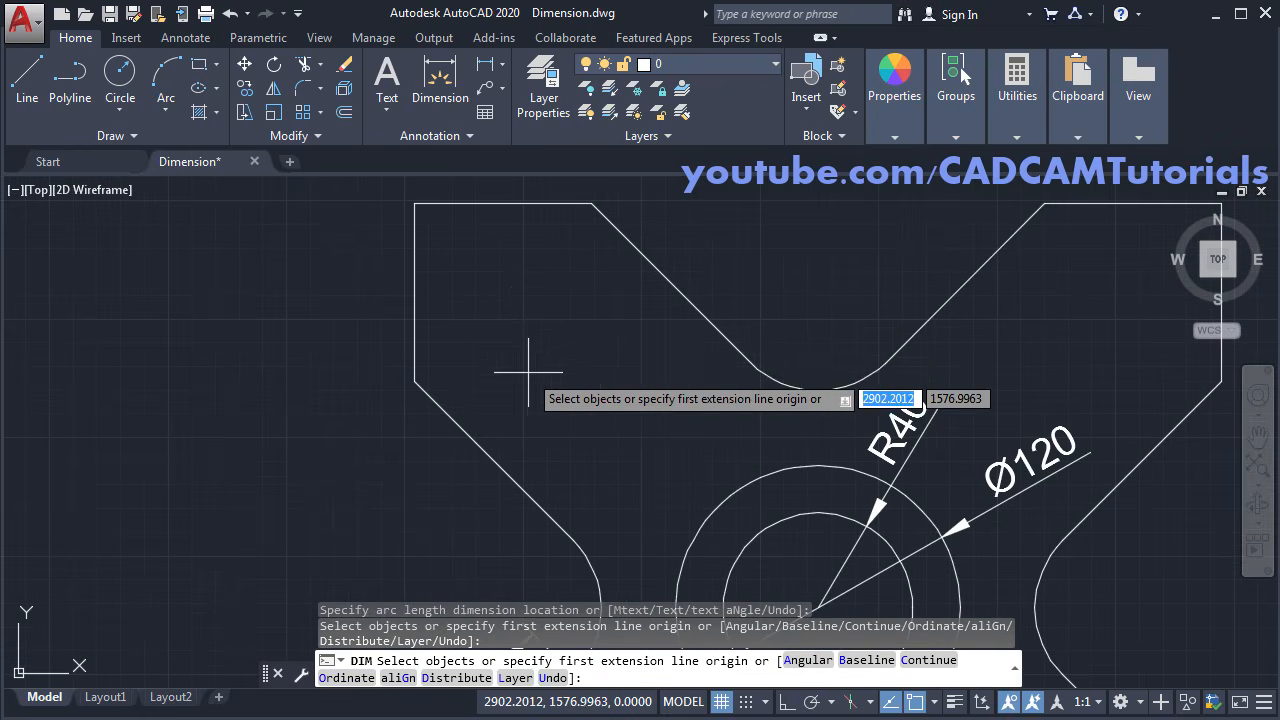
{"action": "left_click", "coordinate": [413, 325]}
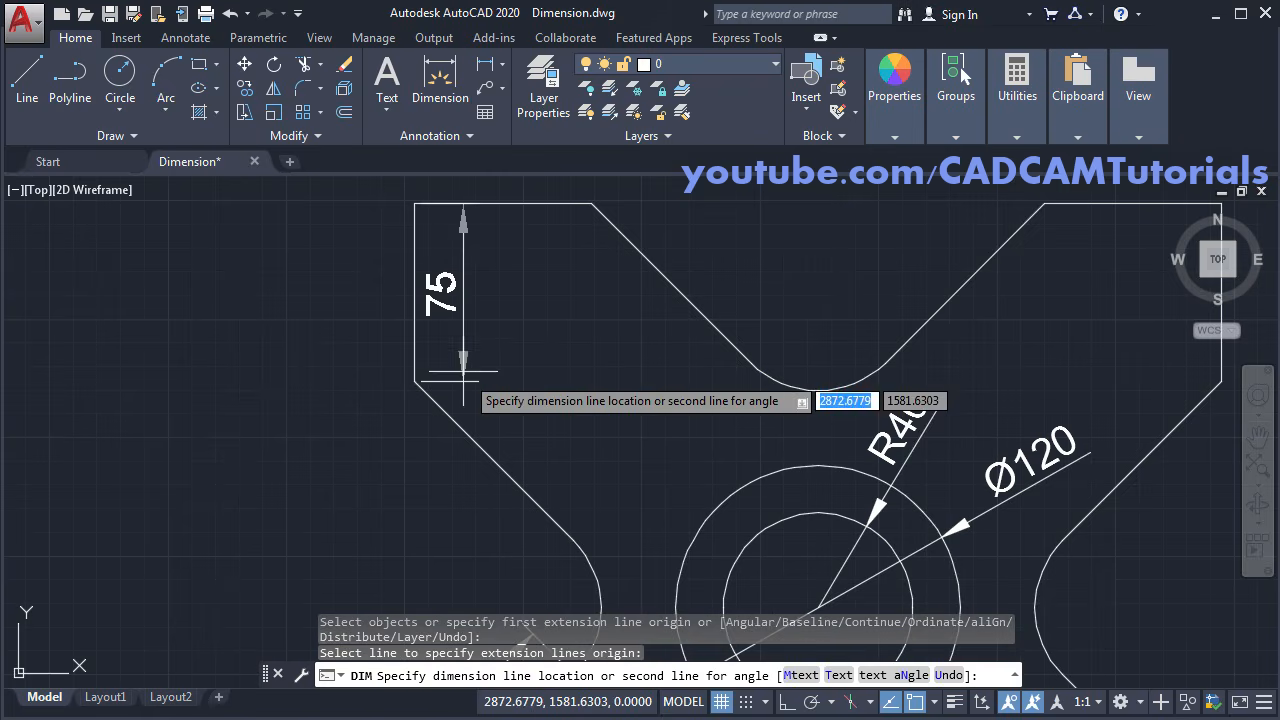
{"action": "left_click", "coordinate": [470, 438]}
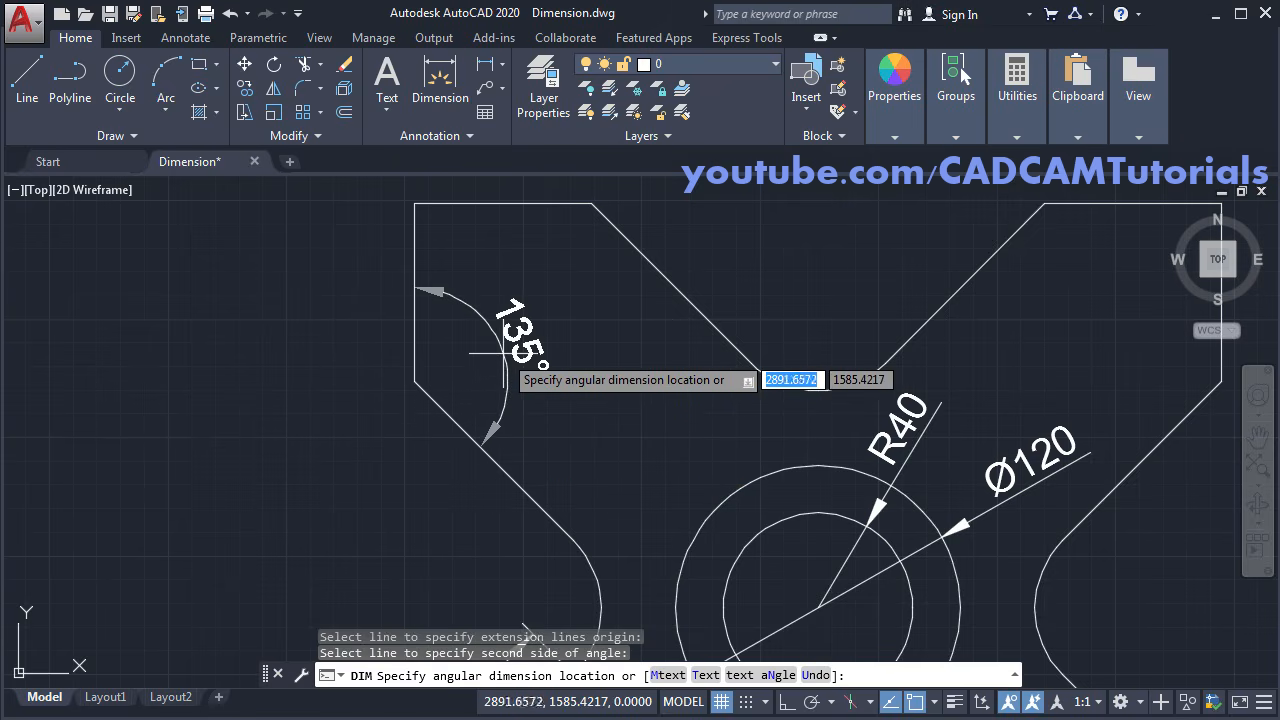
{"action": "left_click", "coordinate": [500, 351]}
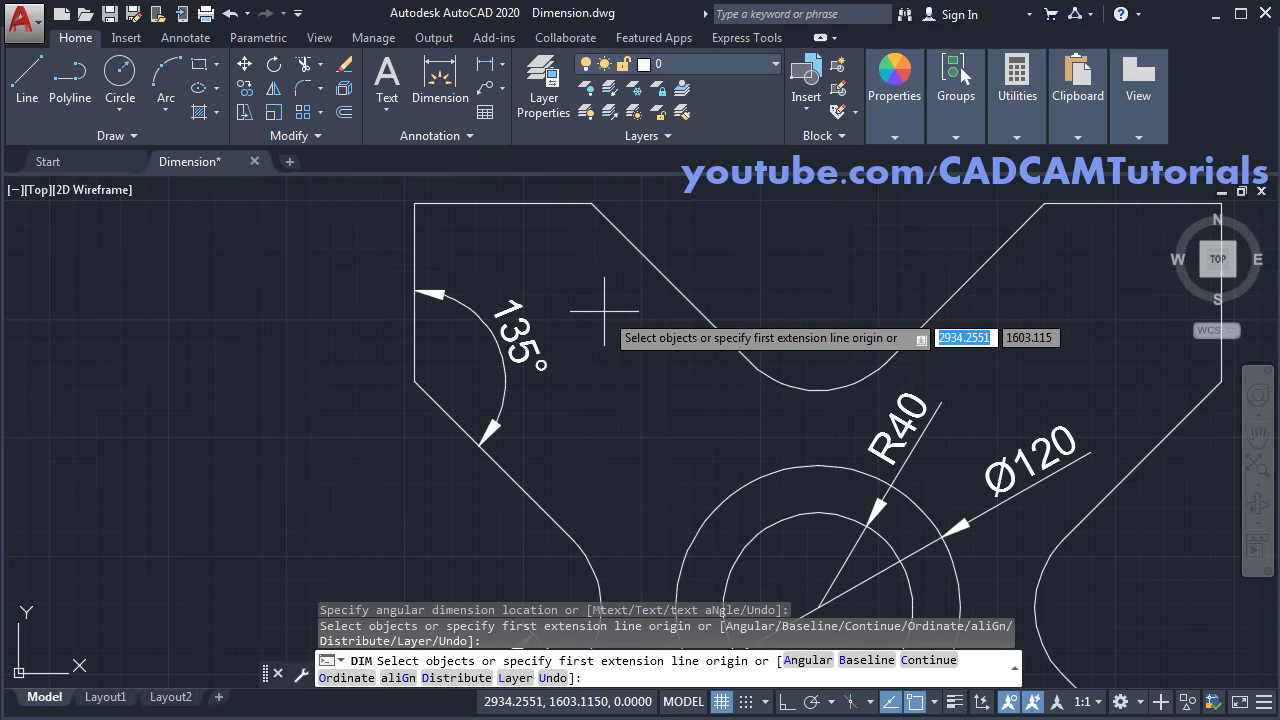
Step: Add a linear dimension to the upper-left arm's horizontal top edge, placing it above the part
{"action": "scroll", "coordinate": [605, 311], "scroll_direction": "down", "scroll_amount": 3}
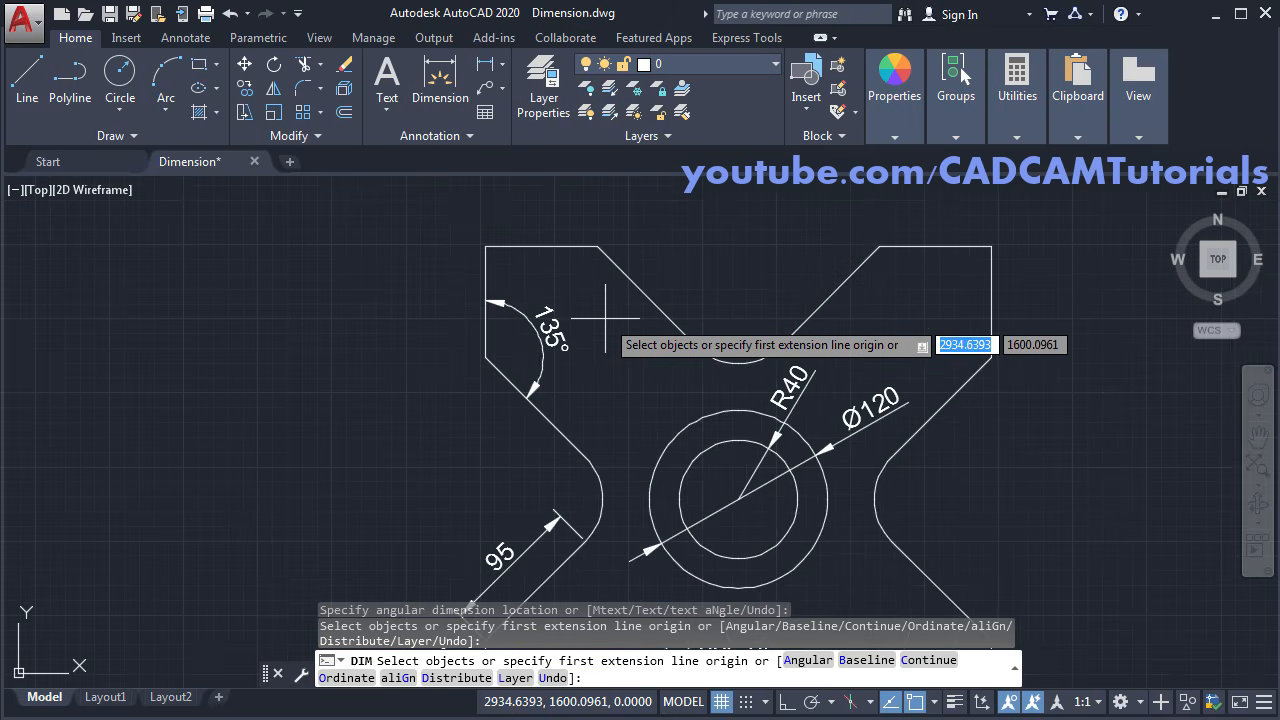
{"action": "middle_click_drag", "start_coordinate": [666, 266], "coordinate": [631, 386]}
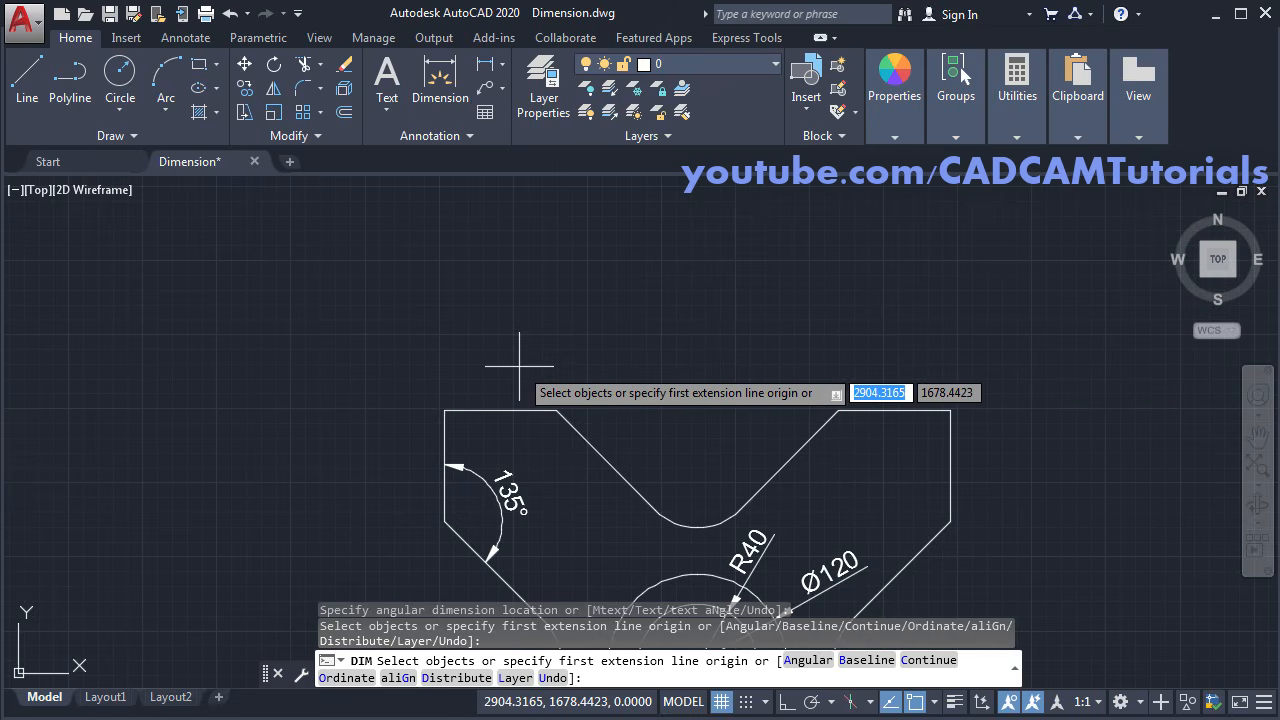
{"action": "key", "text": "Return"}
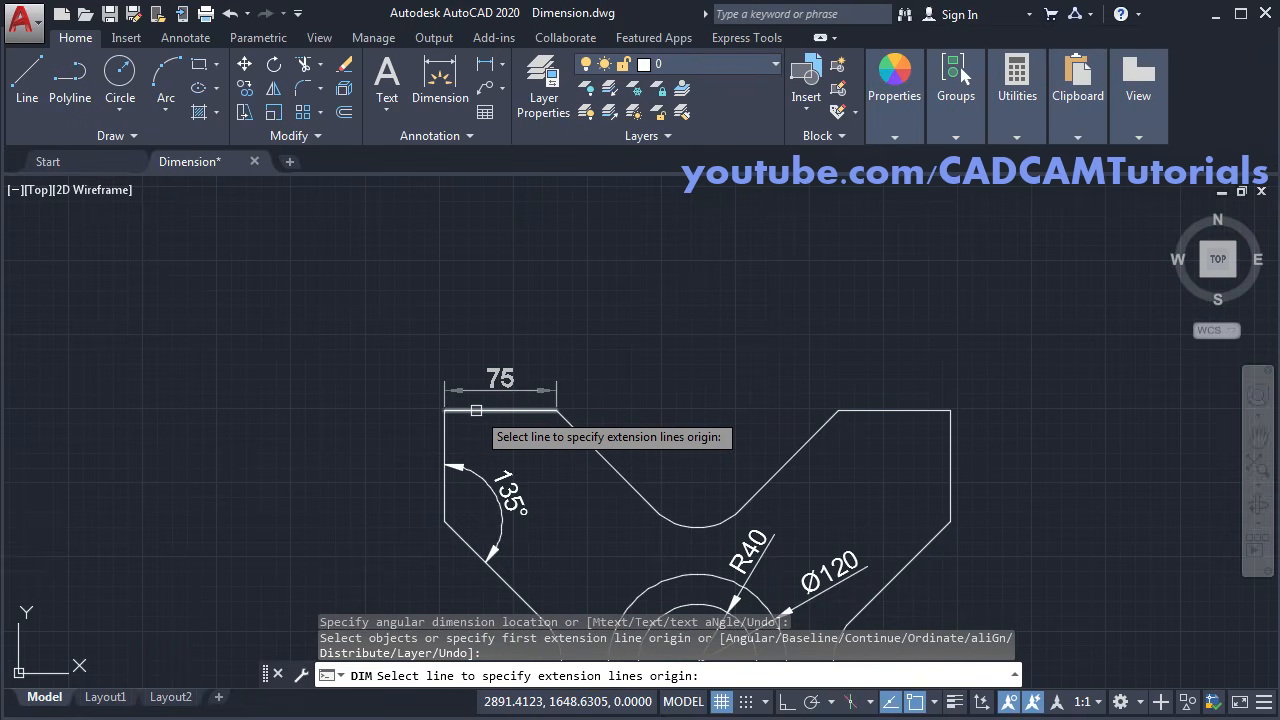
{"action": "left_click", "coordinate": [476, 410]}
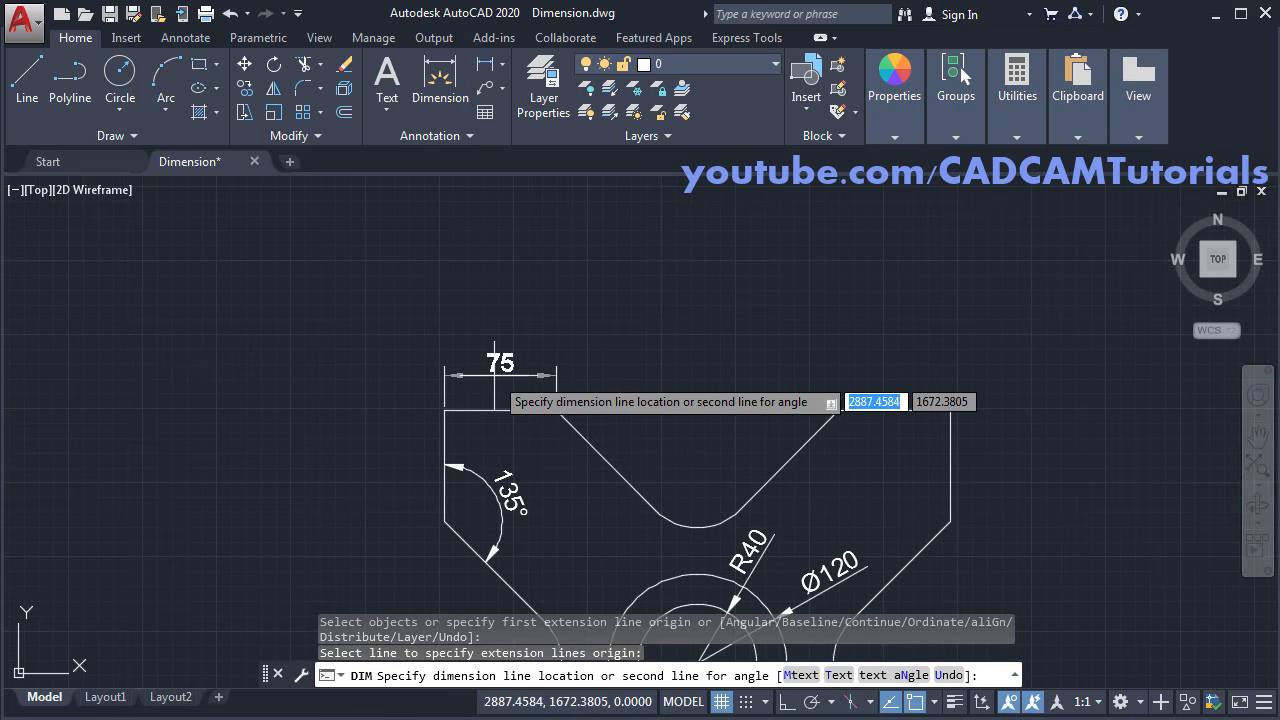
{"action": "left_click", "coordinate": [490, 375]}
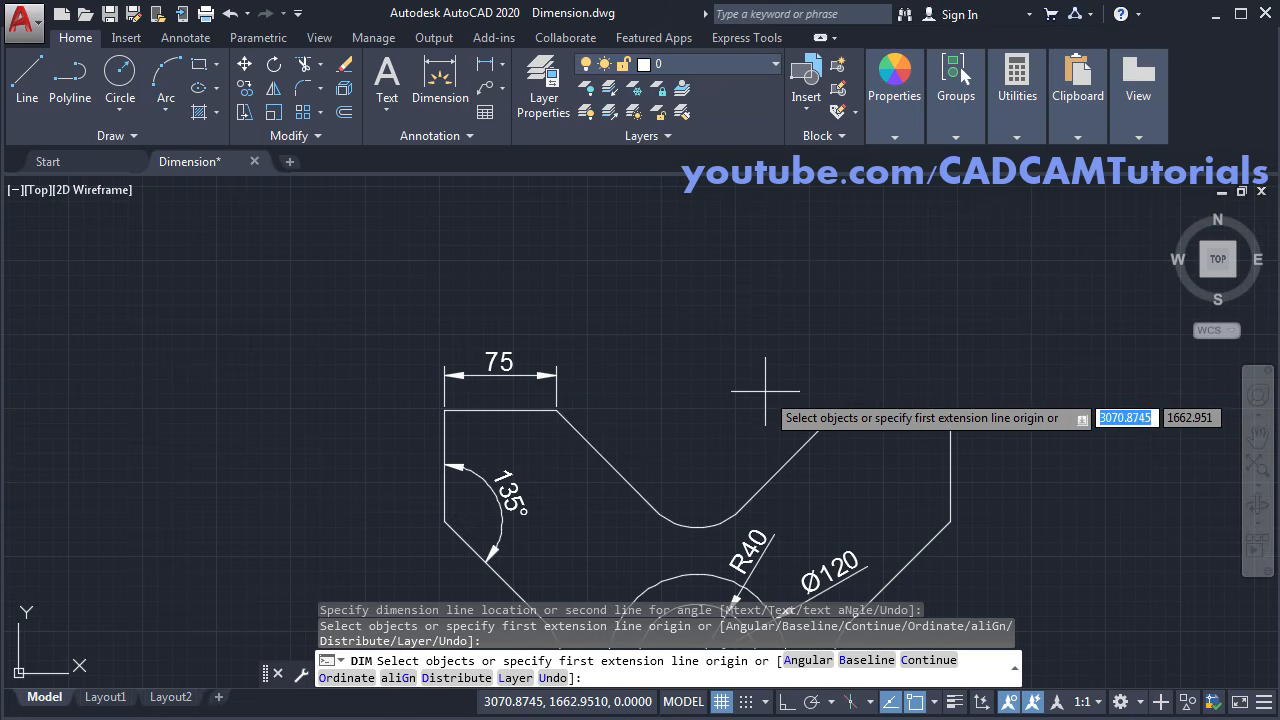
Step: Continue the upper-left arm's top dimension to both top corners of the upper-right arm with the Continue option
{"action": "left_click", "coordinate": [917, 664]}
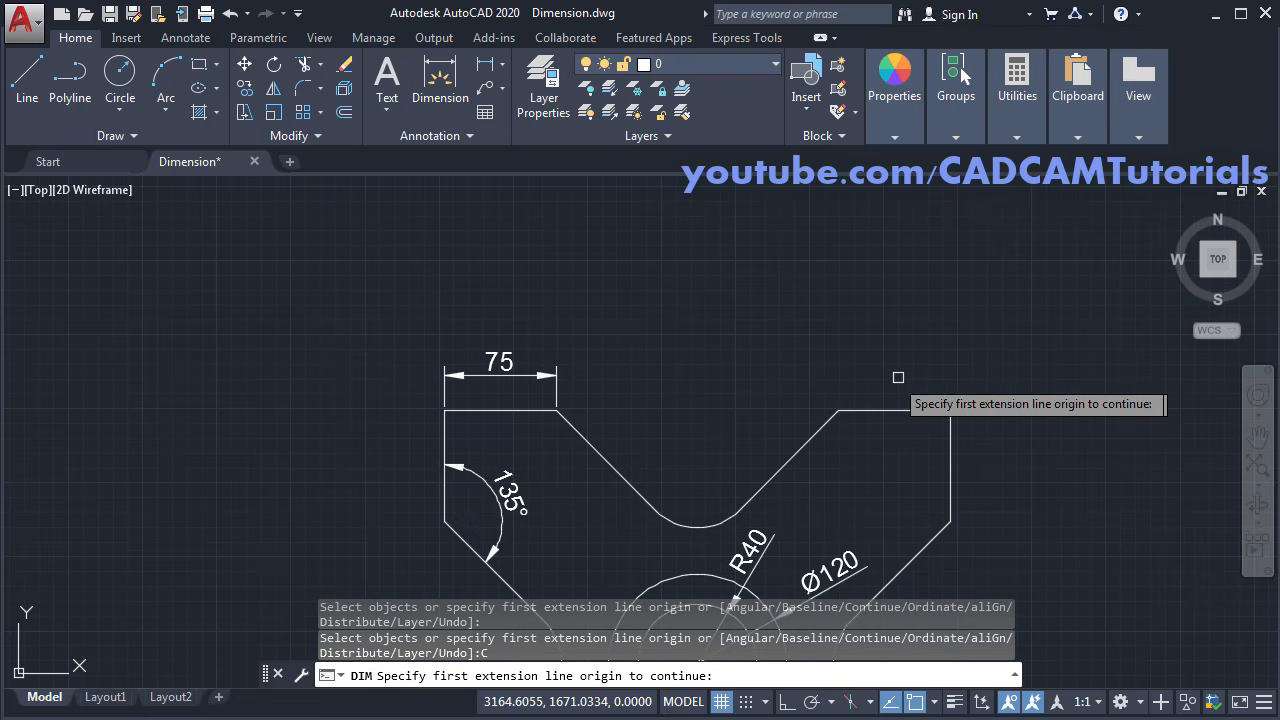
{"action": "left_click", "coordinate": [526, 374]}
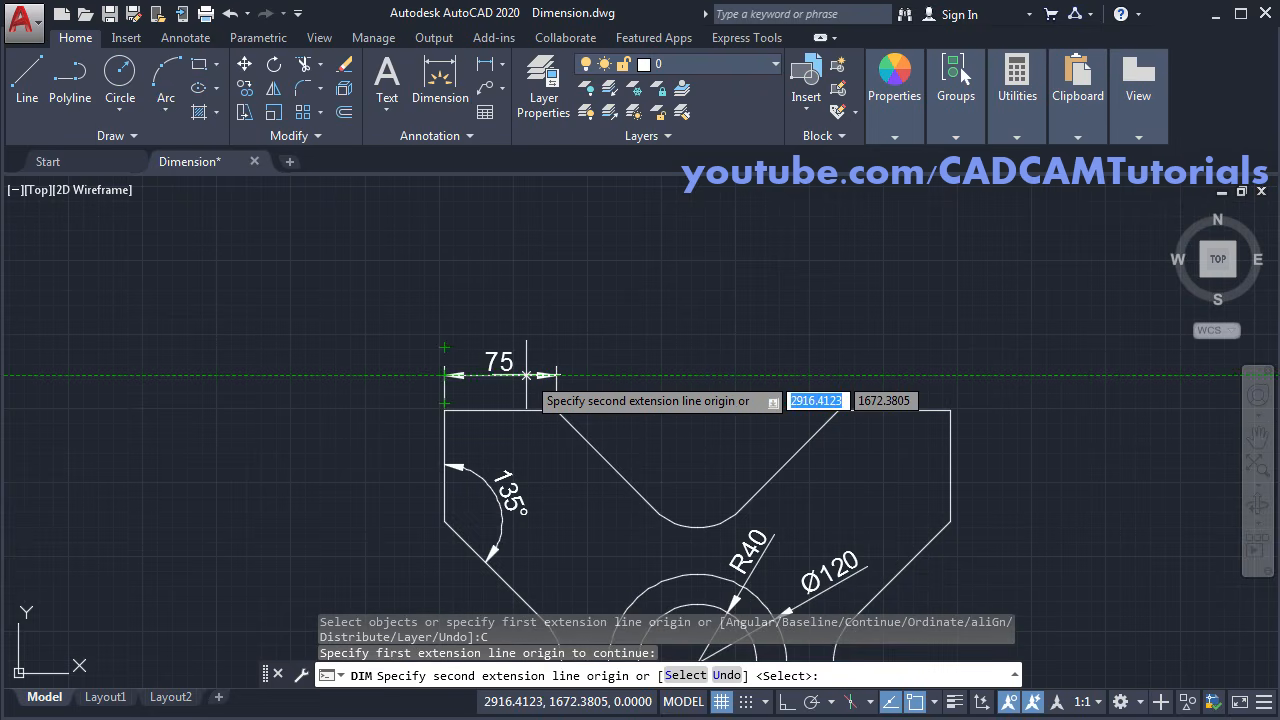
{"action": "left_click", "coordinate": [839, 410]}
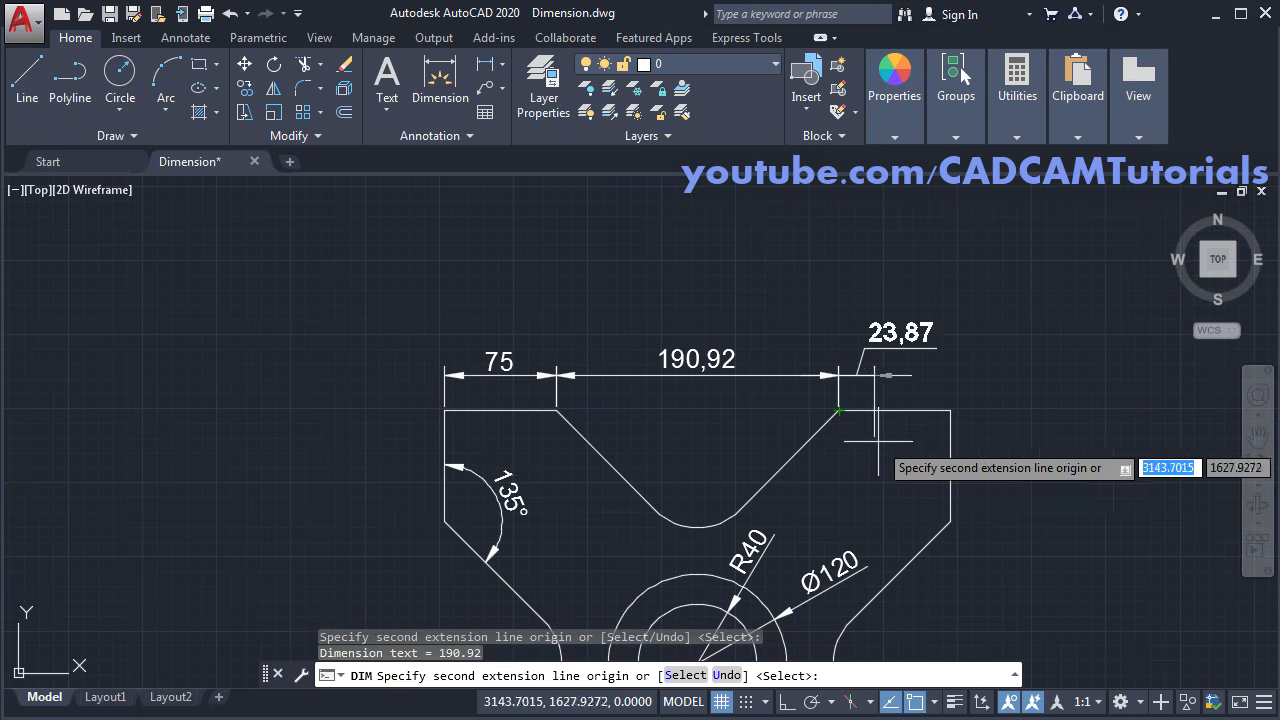
{"action": "left_click", "coordinate": [950, 410]}
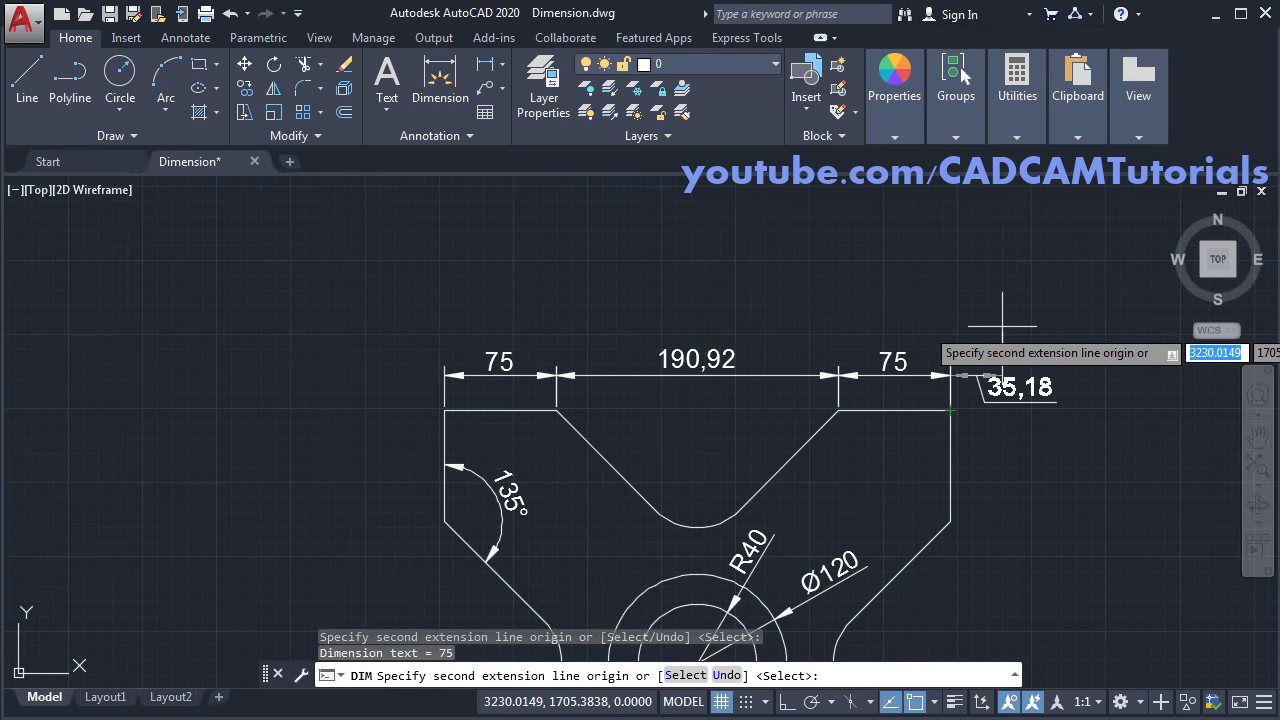
{"action": "key", "text": "Escape"}
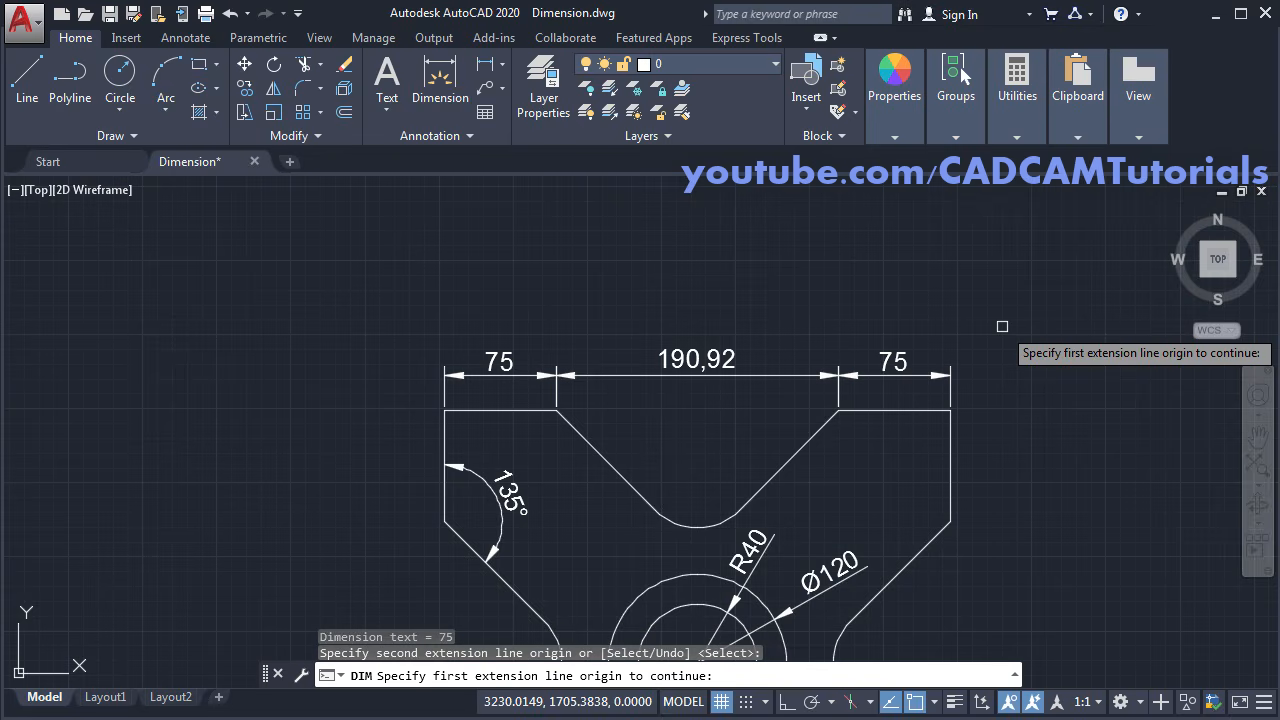
{"action": "key", "text": "Escape"}
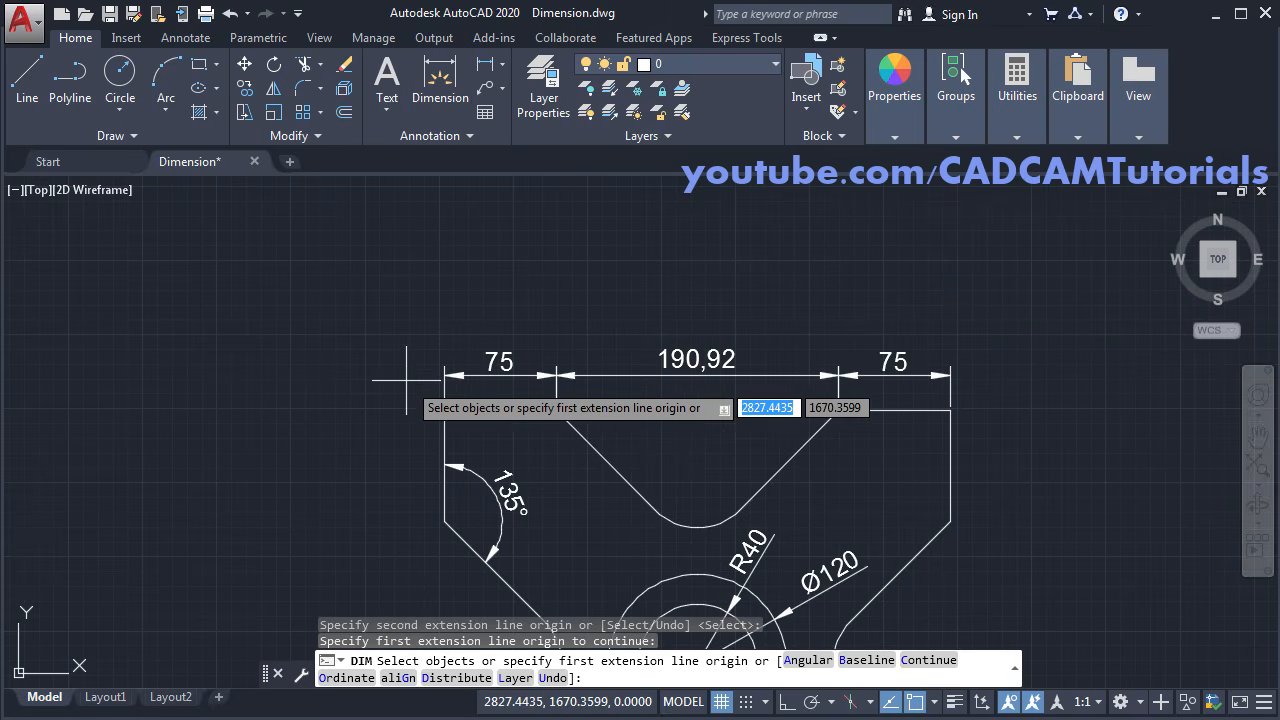
Step: Add baseline dimensions from the part's upper-left corner to both top corners of the upper-right arm, using the upper-left arm's top dimension as base
{"action": "key", "text": "Return"}
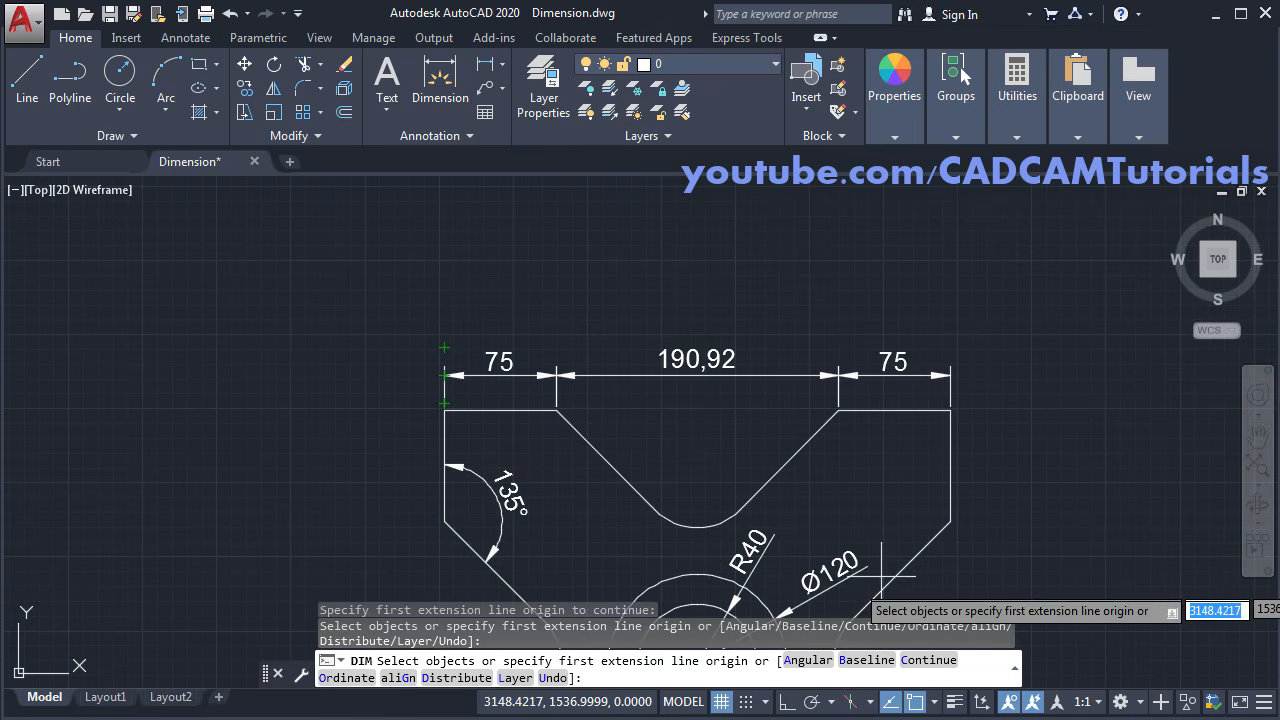
{"action": "left_click", "coordinate": [866, 660]}
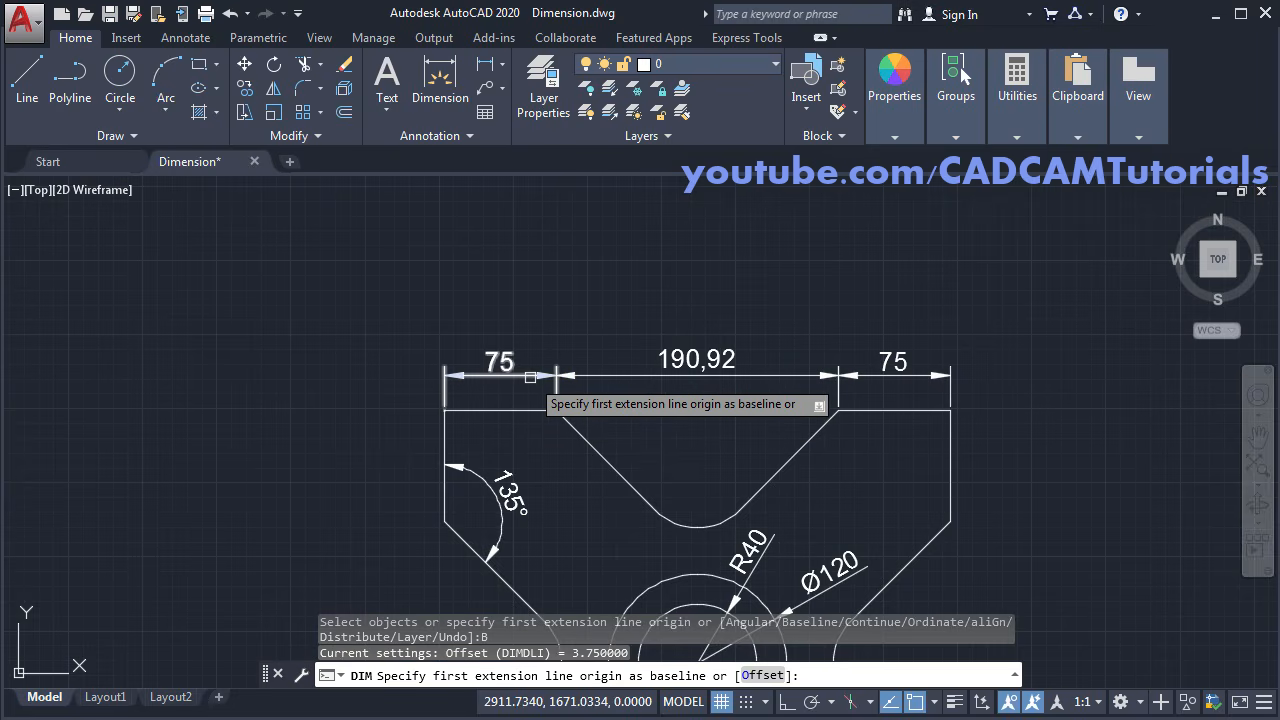
{"action": "left_click", "coordinate": [474, 374]}
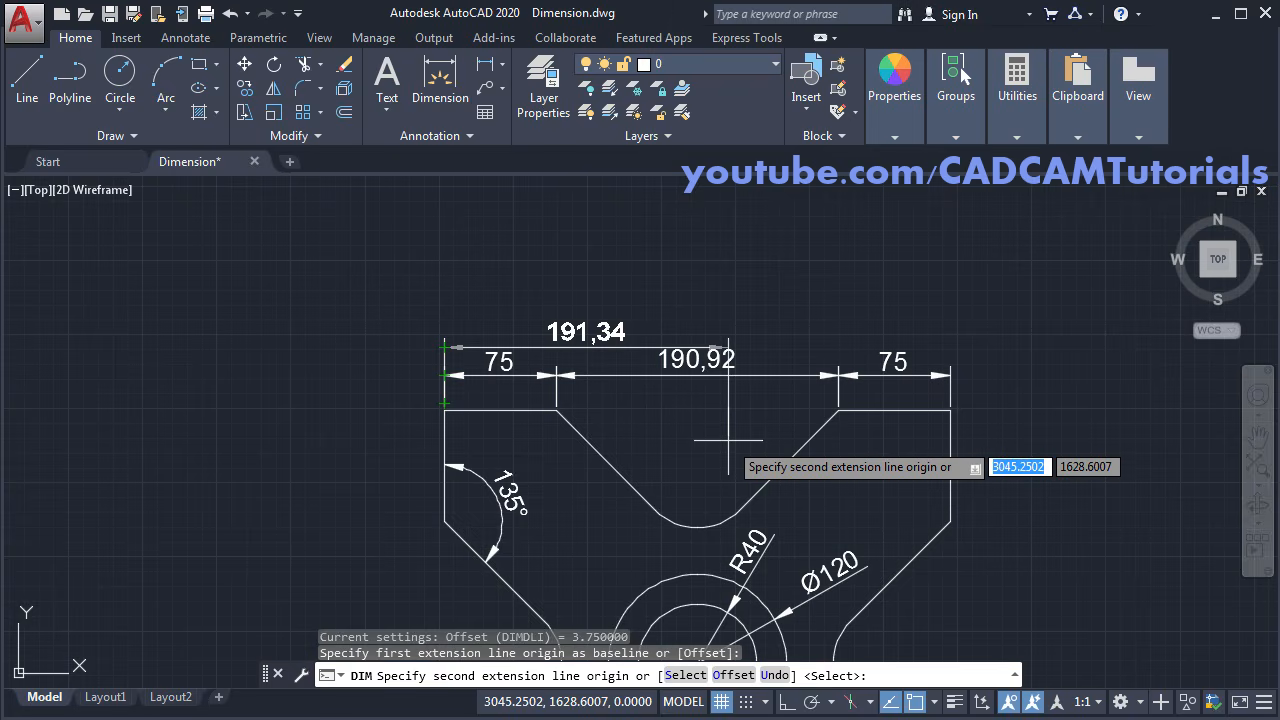
{"action": "left_click", "coordinate": [839, 410]}
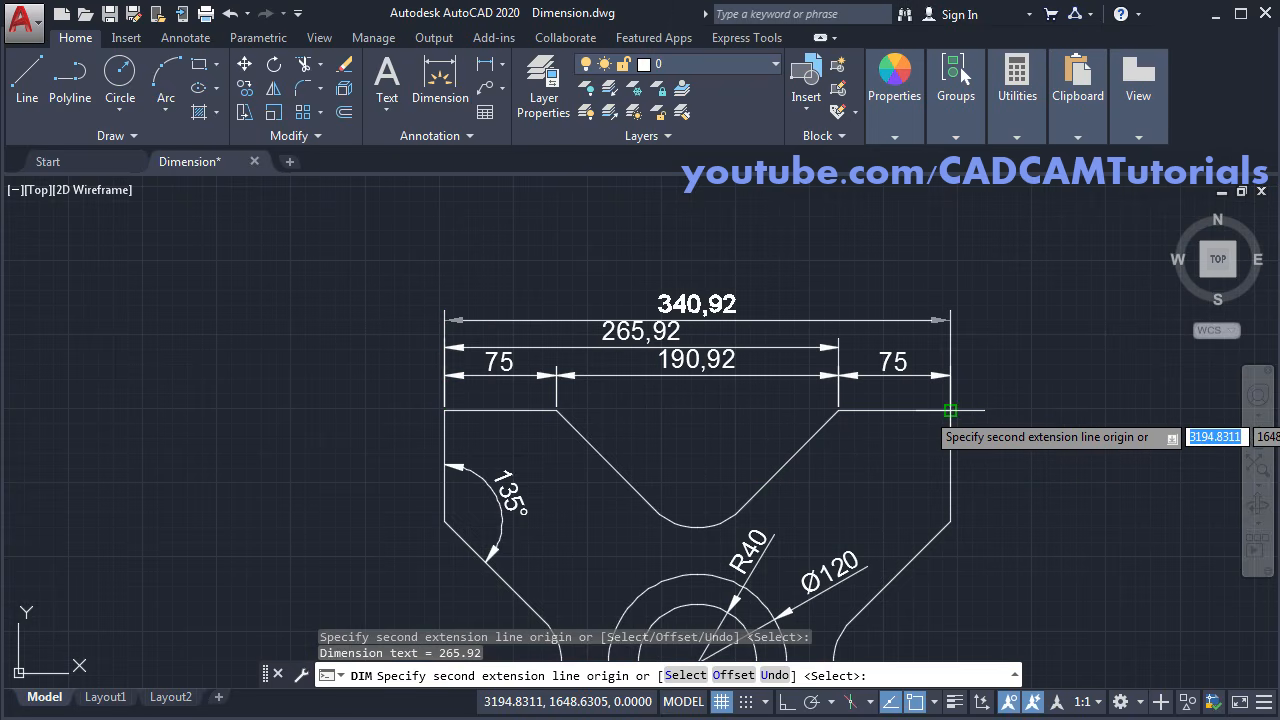
{"action": "left_click", "coordinate": [949, 410]}
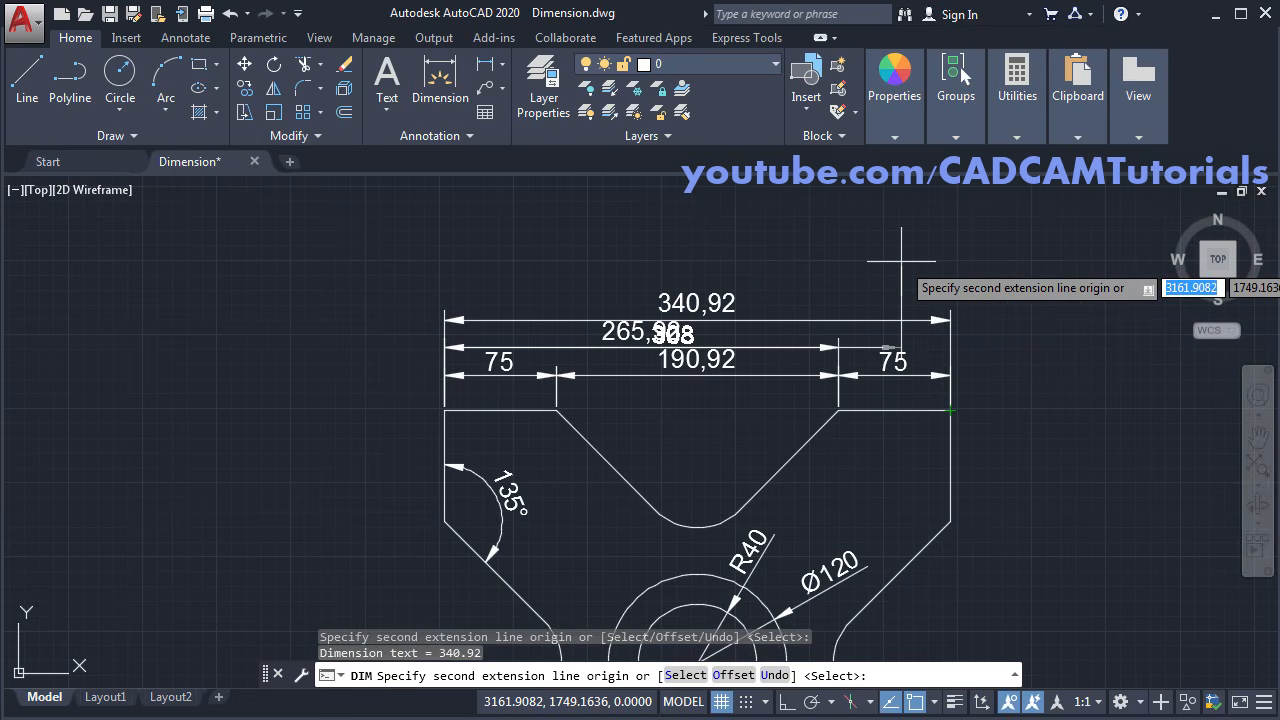
{"action": "key", "text": "Return"}
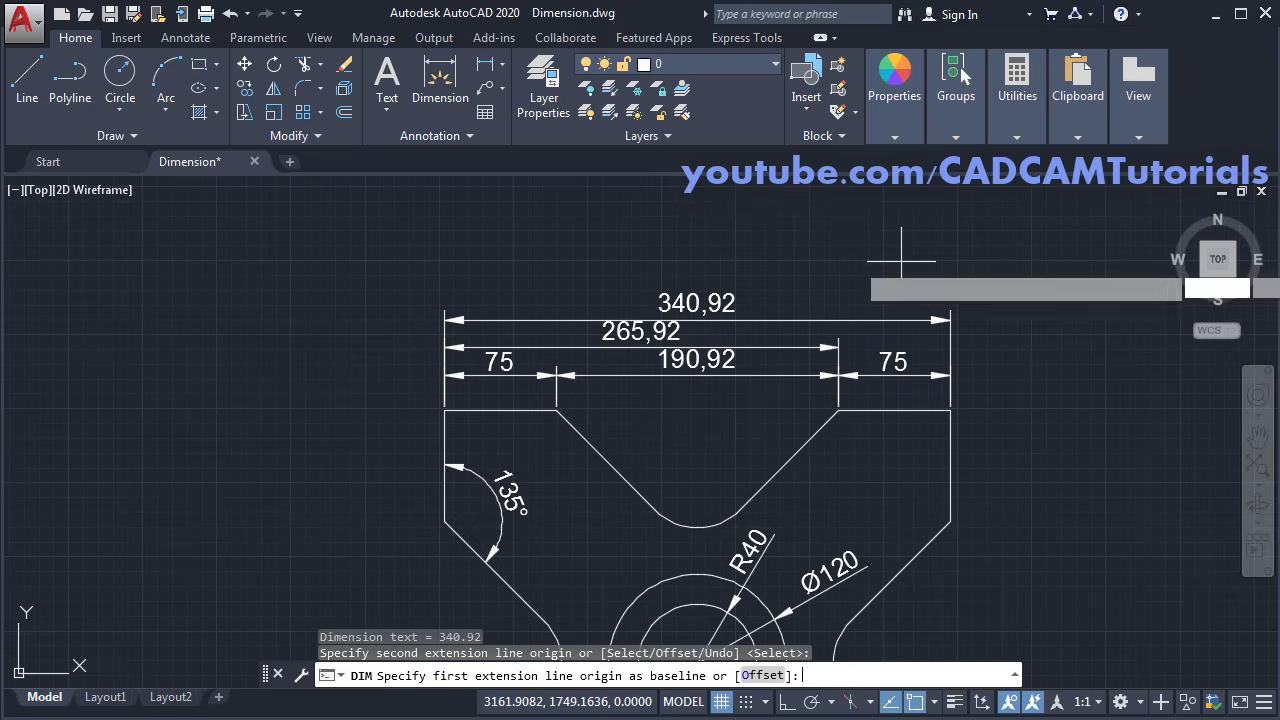
{"action": "key", "text": "Return"}
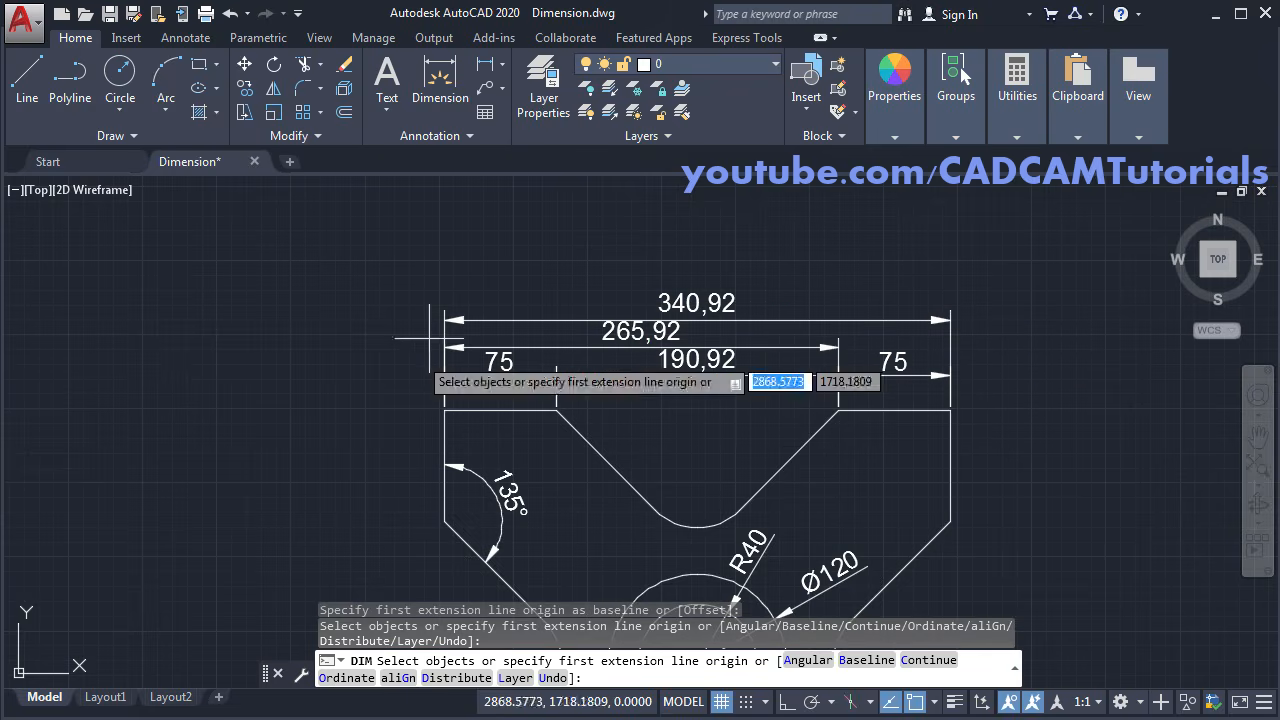
Step: Distribute the two baseline dimensions above the upper-left arm's top dimension with the Offset method, using a distance of 5
{"action": "left_click", "coordinate": [459, 678]}
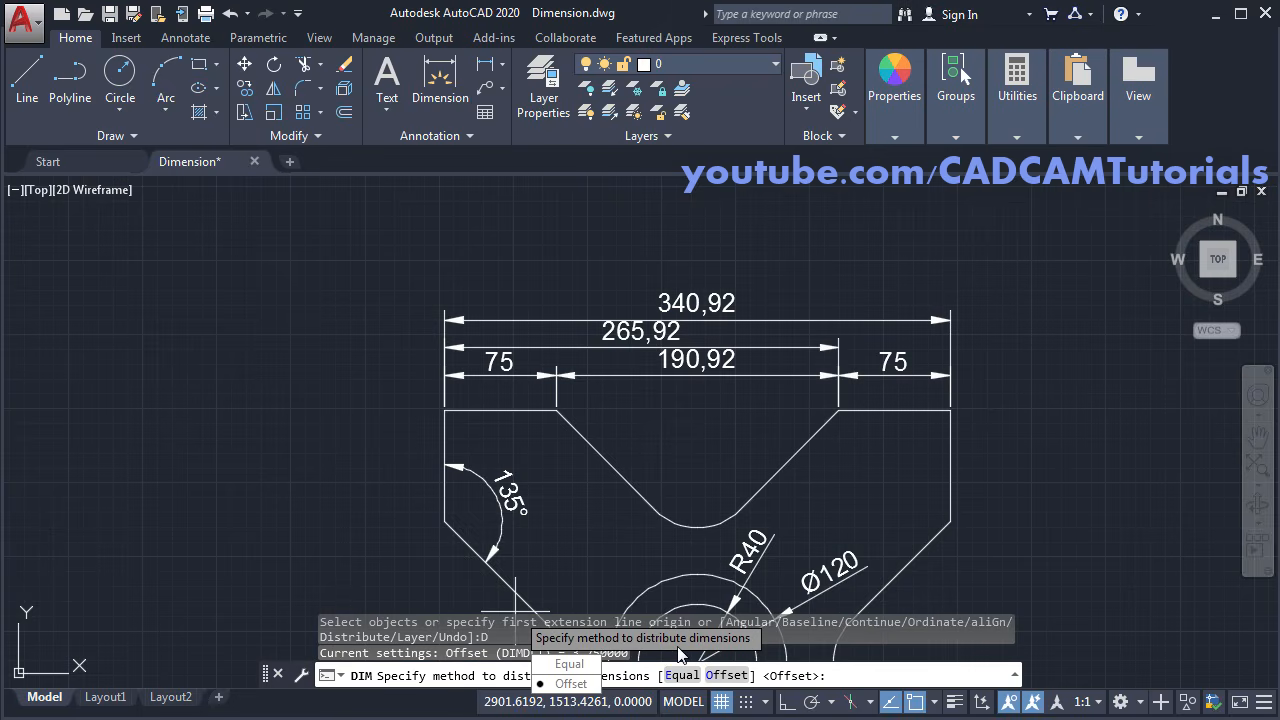
{"action": "left_click", "coordinate": [566, 686]}
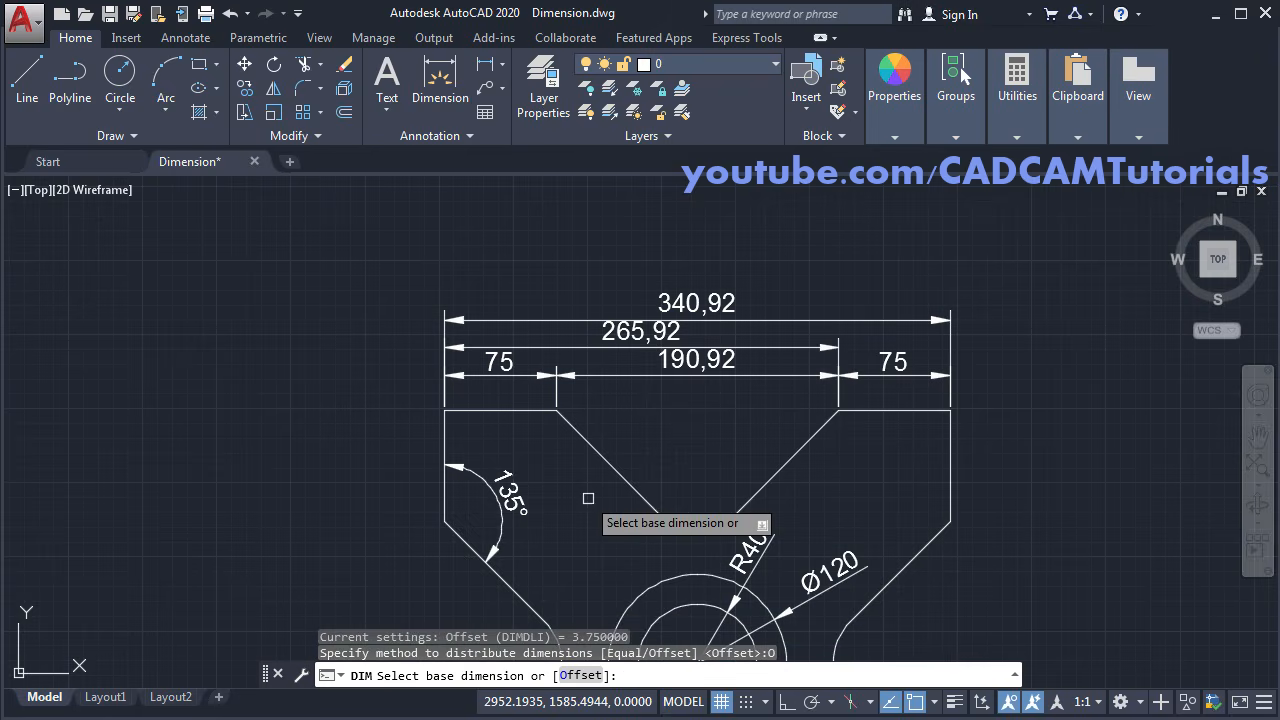
{"action": "left_click", "coordinate": [578, 675]}
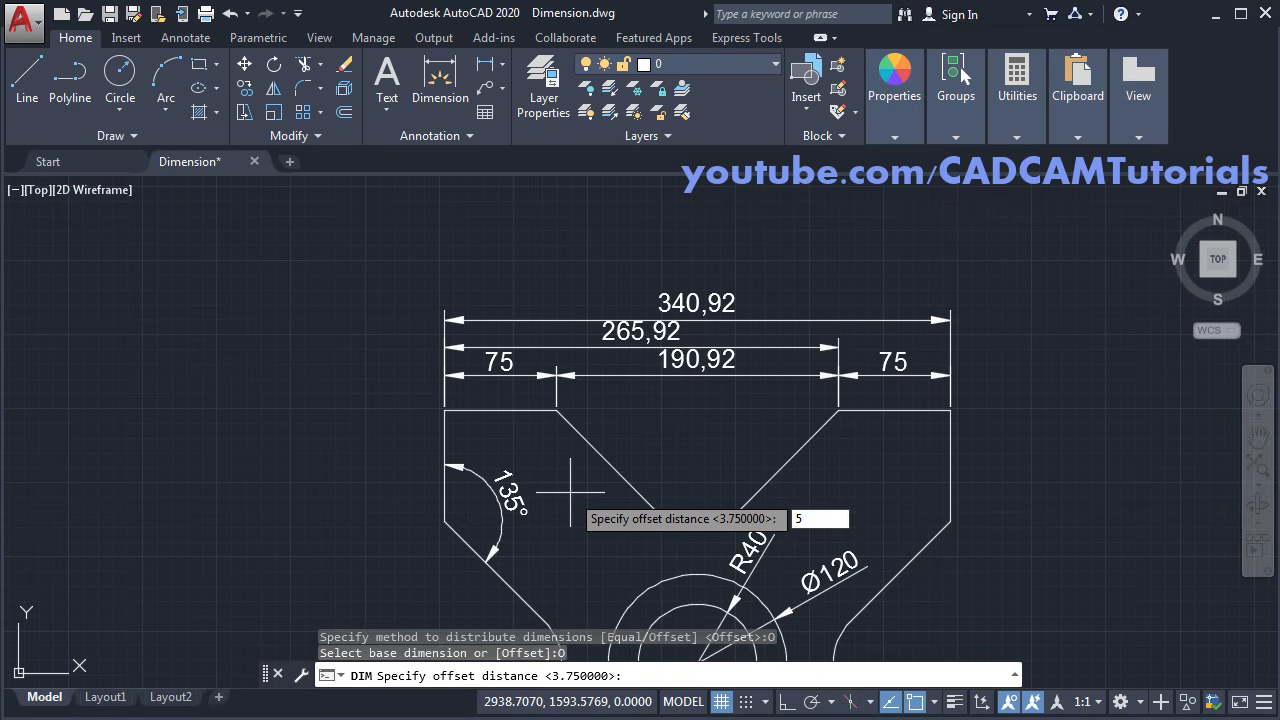
{"action": "key", "text": "Return"}
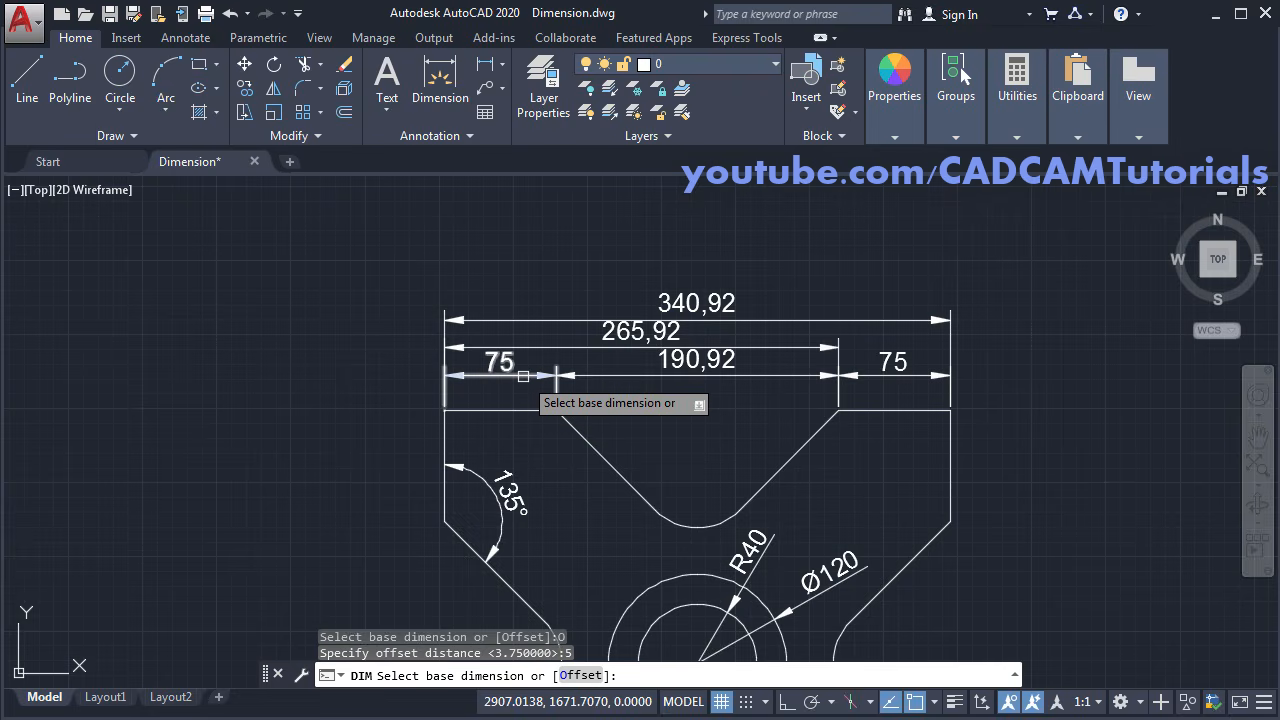
{"action": "left_click", "coordinate": [470, 375]}
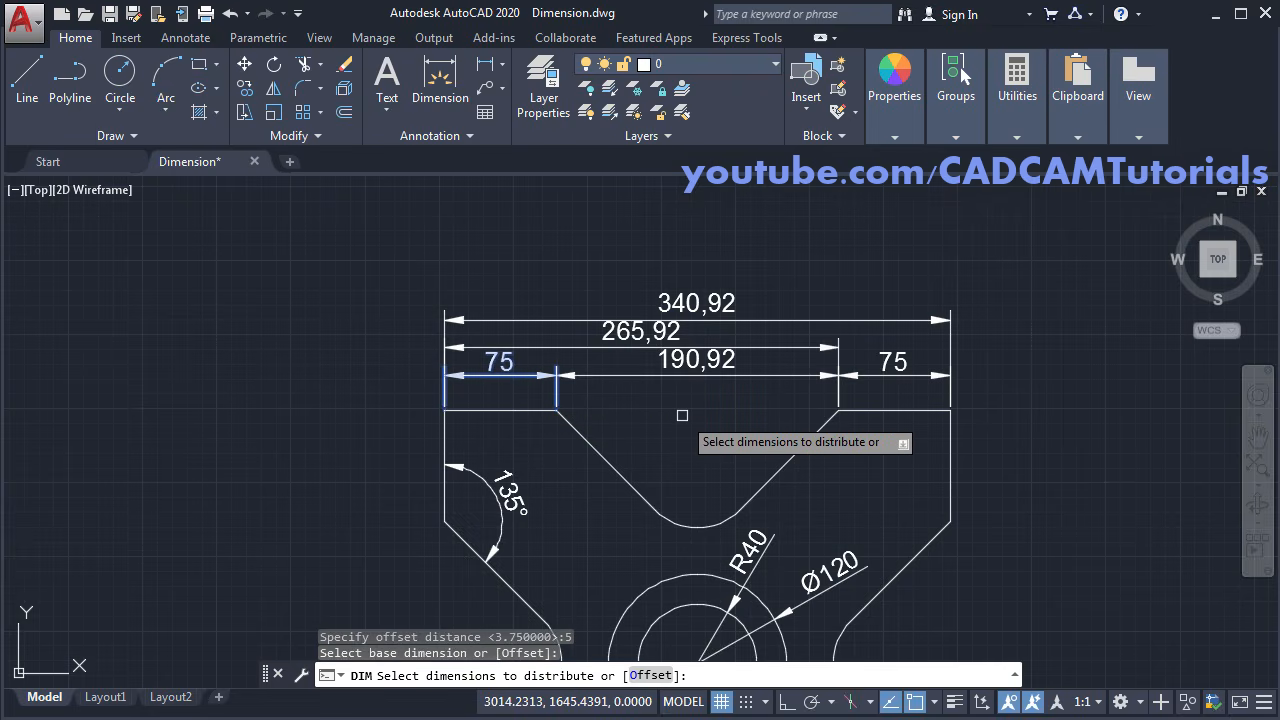
{"action": "left_click", "coordinate": [631, 299]}
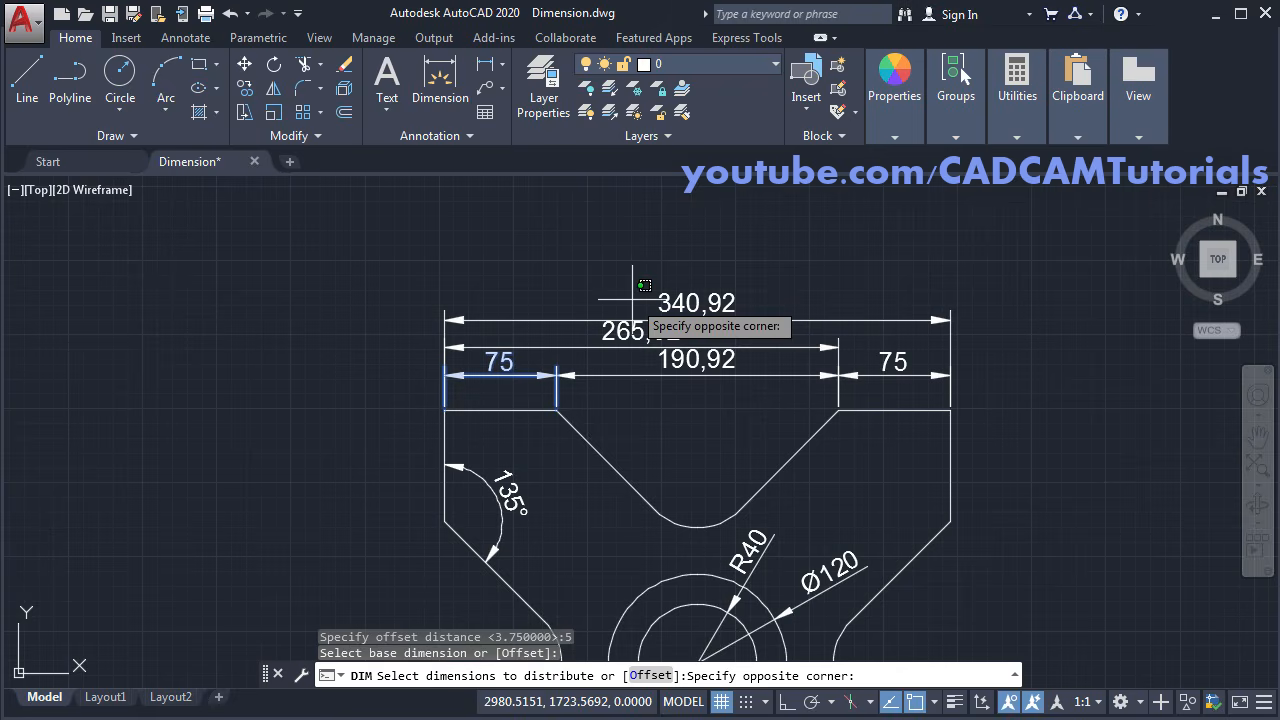
{"action": "left_click", "coordinate": [627, 342]}
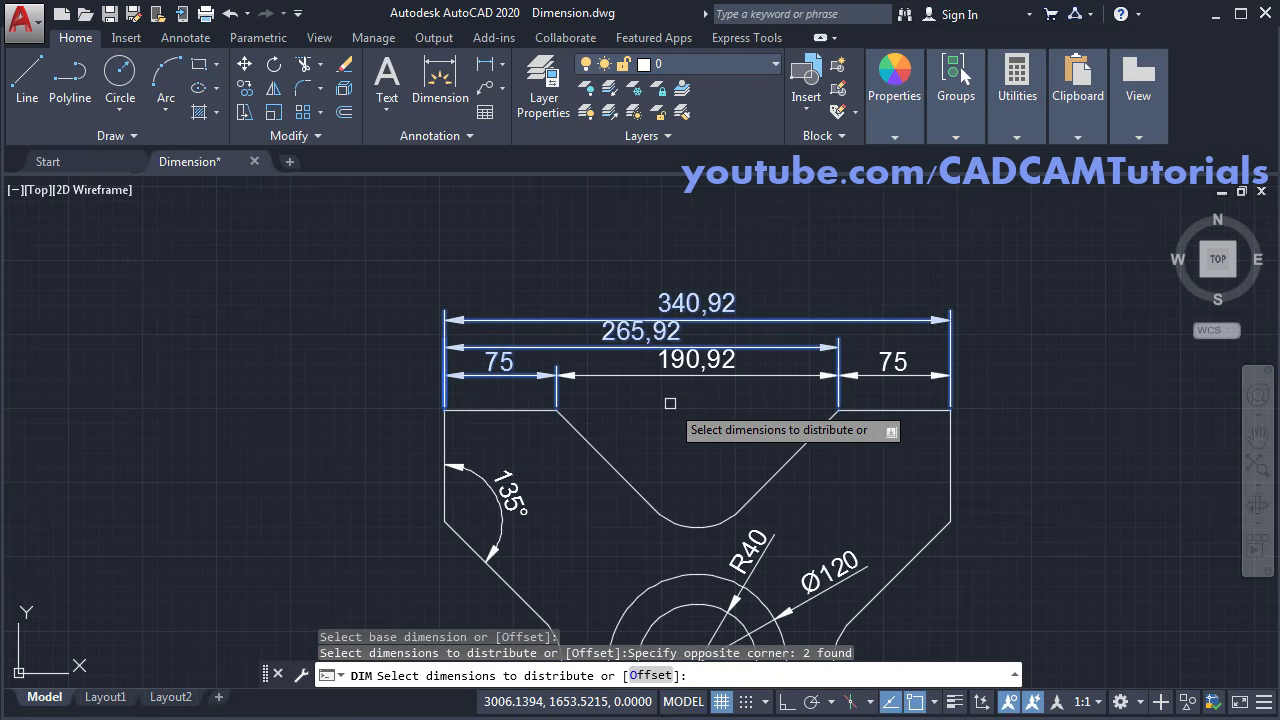
{"action": "key", "text": "Return"}
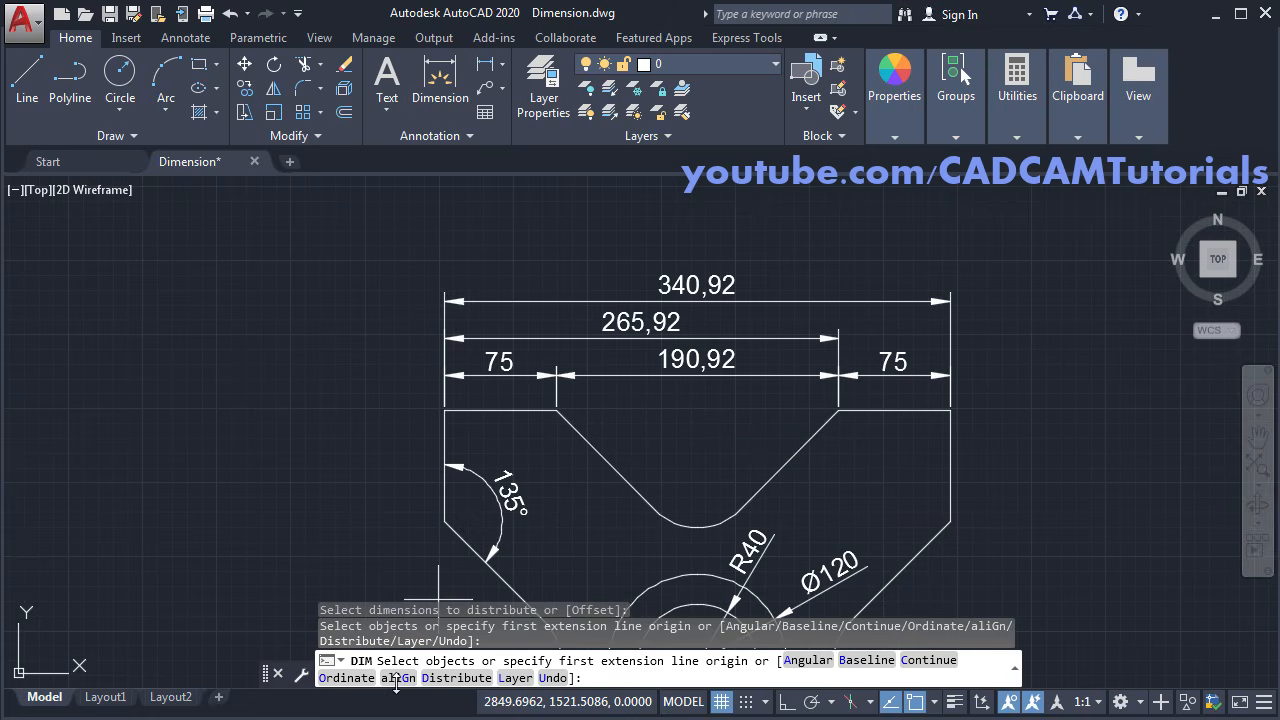
{"action": "key", "text": "Escape"}
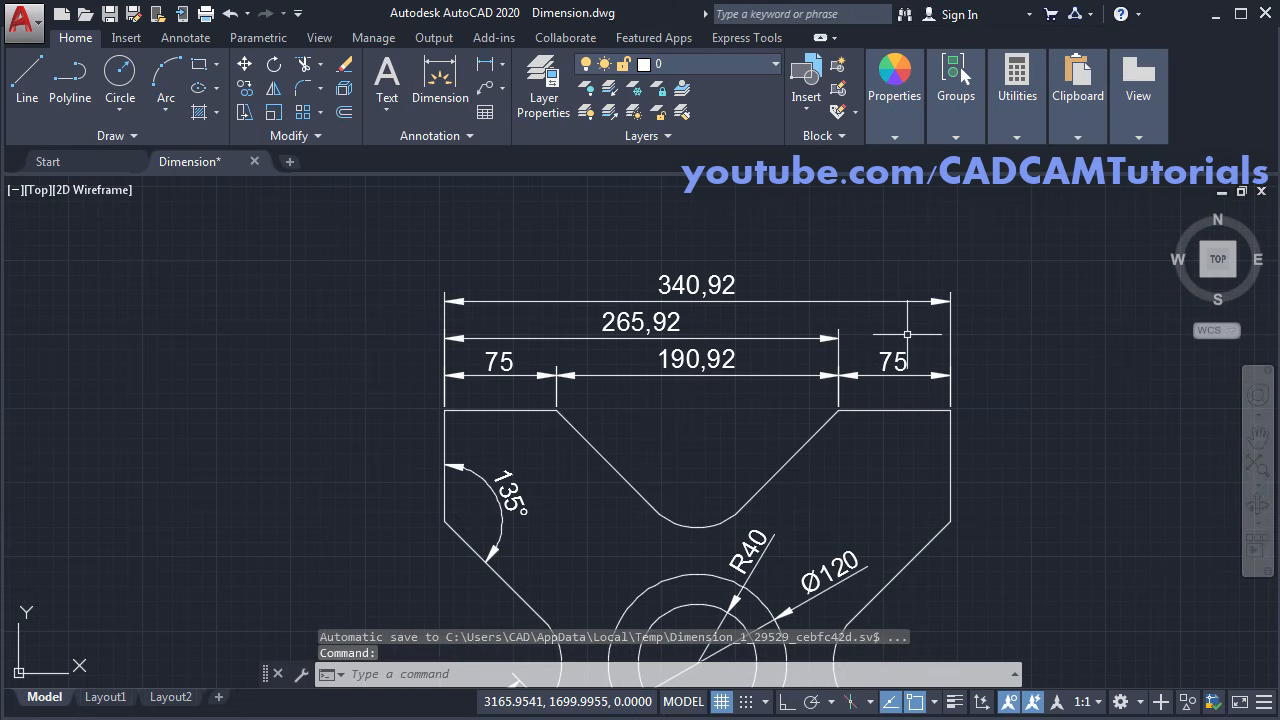
Step: Erase the two baseline dimensions stacked above the part
{"action": "type", "text": "e"}
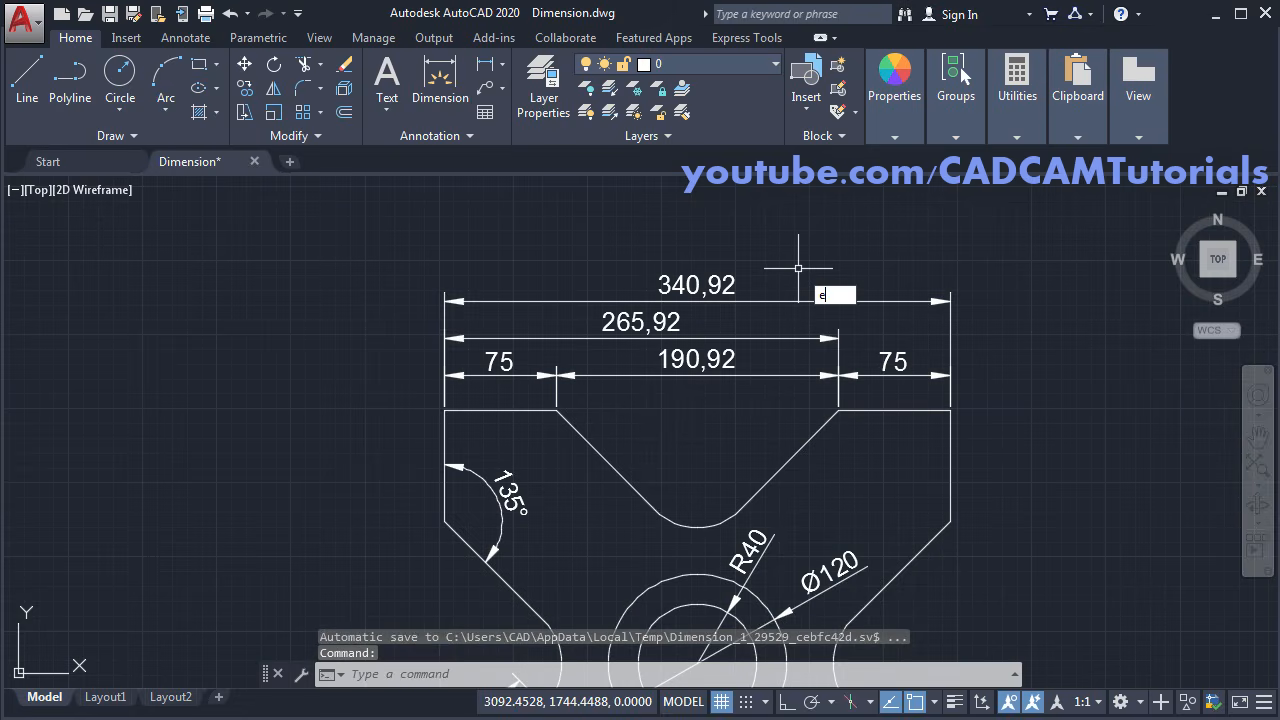
{"action": "key", "text": "Return"}
{"action": "left_click", "coordinate": [802, 268]}
{"action": "left_click", "coordinate": [778, 362]}
{"action": "key", "text": "Return"}
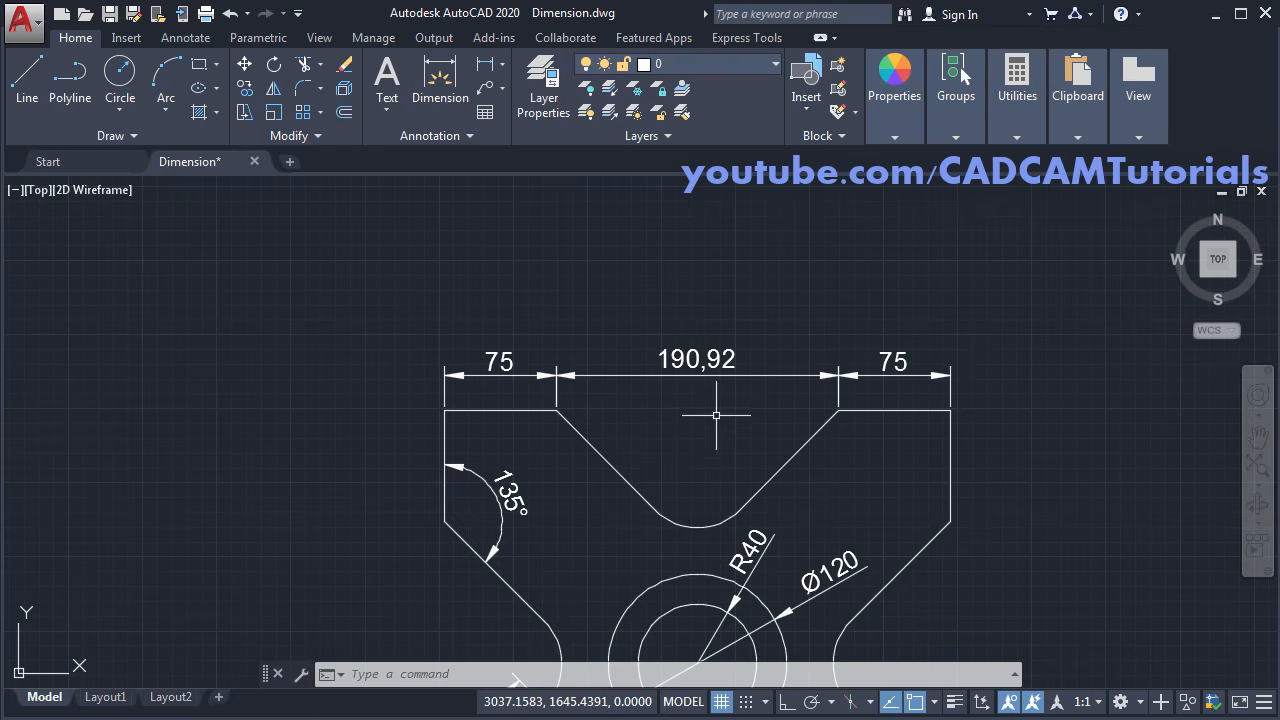
Step: Raise the middle top dimension's line by about 40 units and the upper-right arm's dimension line still higher, staggering the row
{"action": "left_click", "coordinate": [774, 380]}
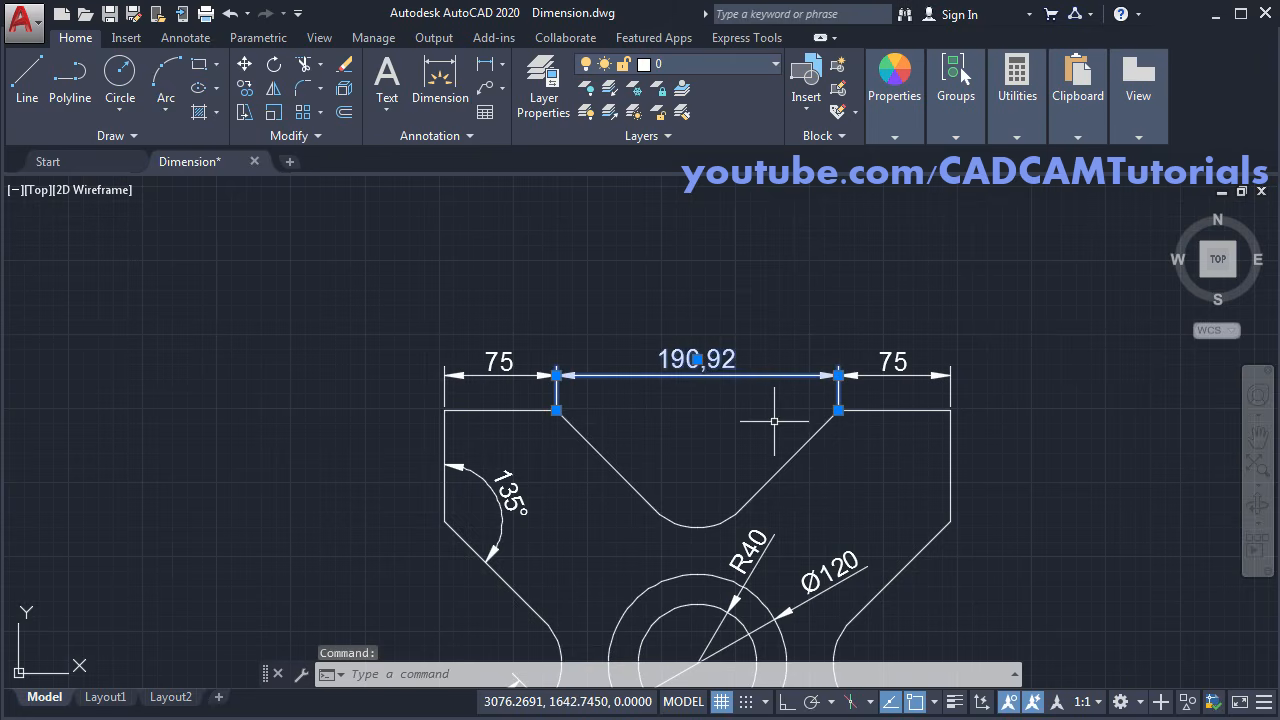
{"action": "left_click", "coordinate": [839, 375]}
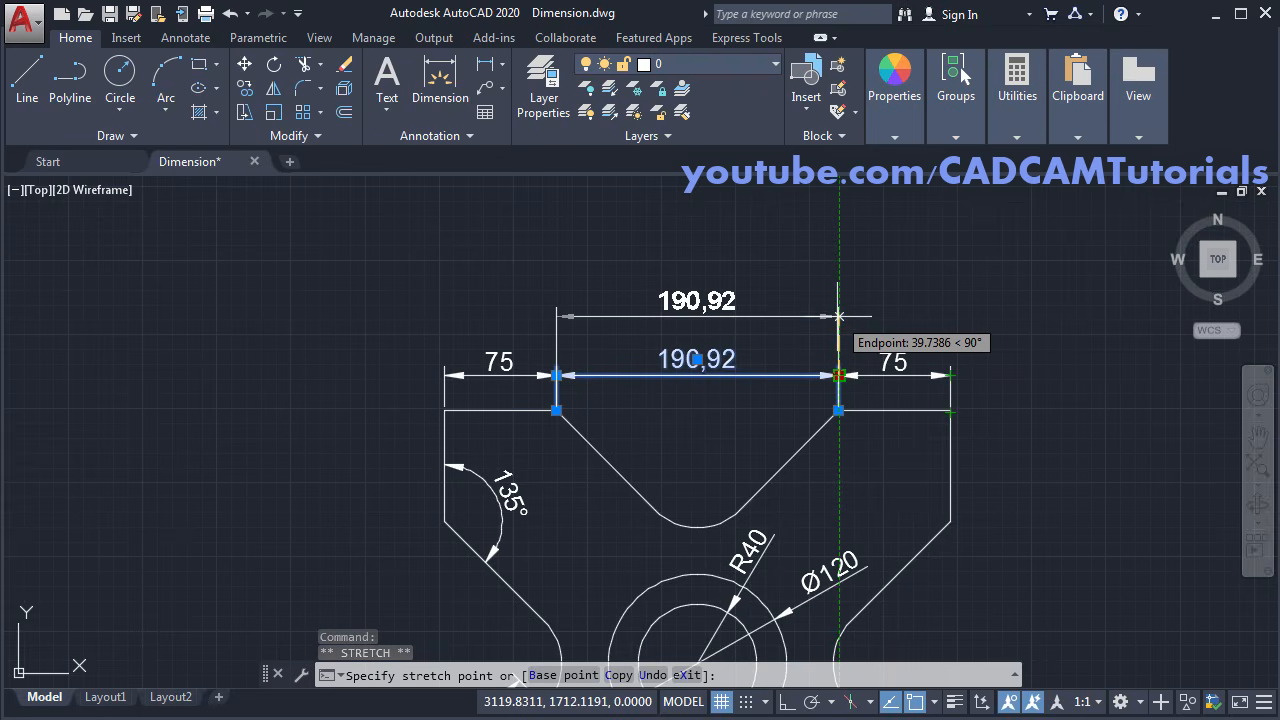
{"action": "left_click", "coordinate": [838, 316]}
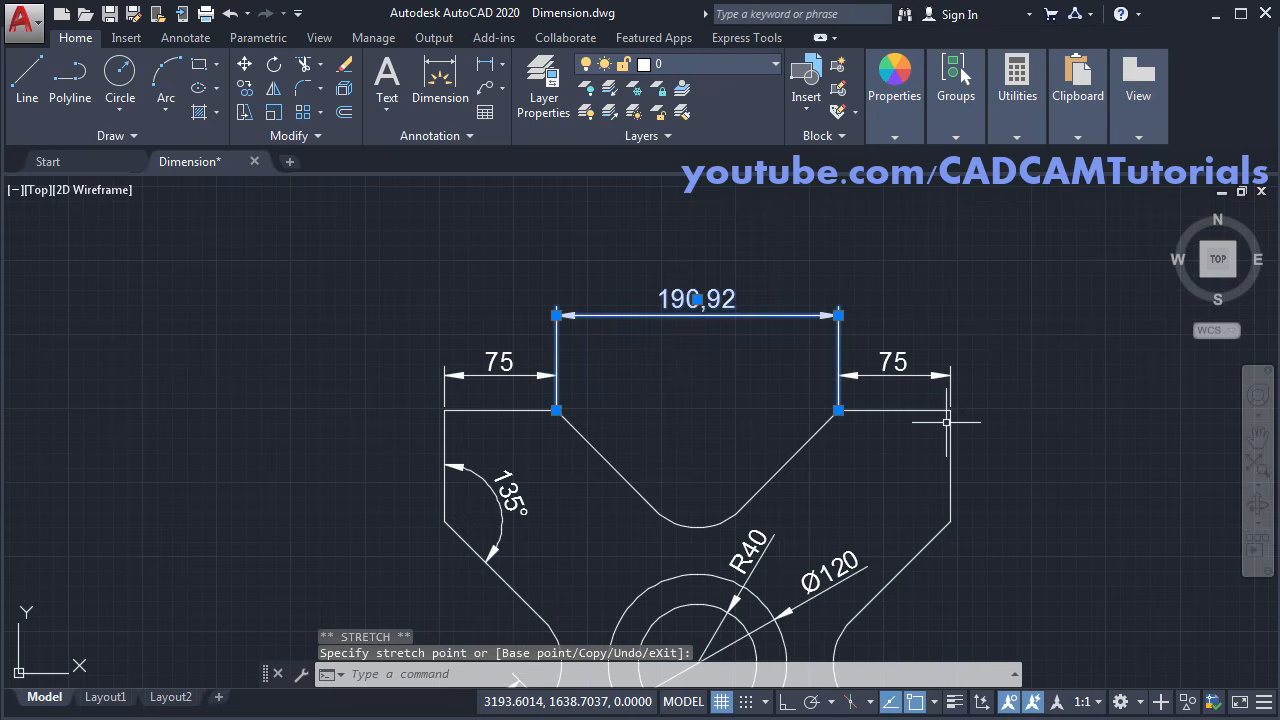
{"action": "left_click", "coordinate": [912, 375]}
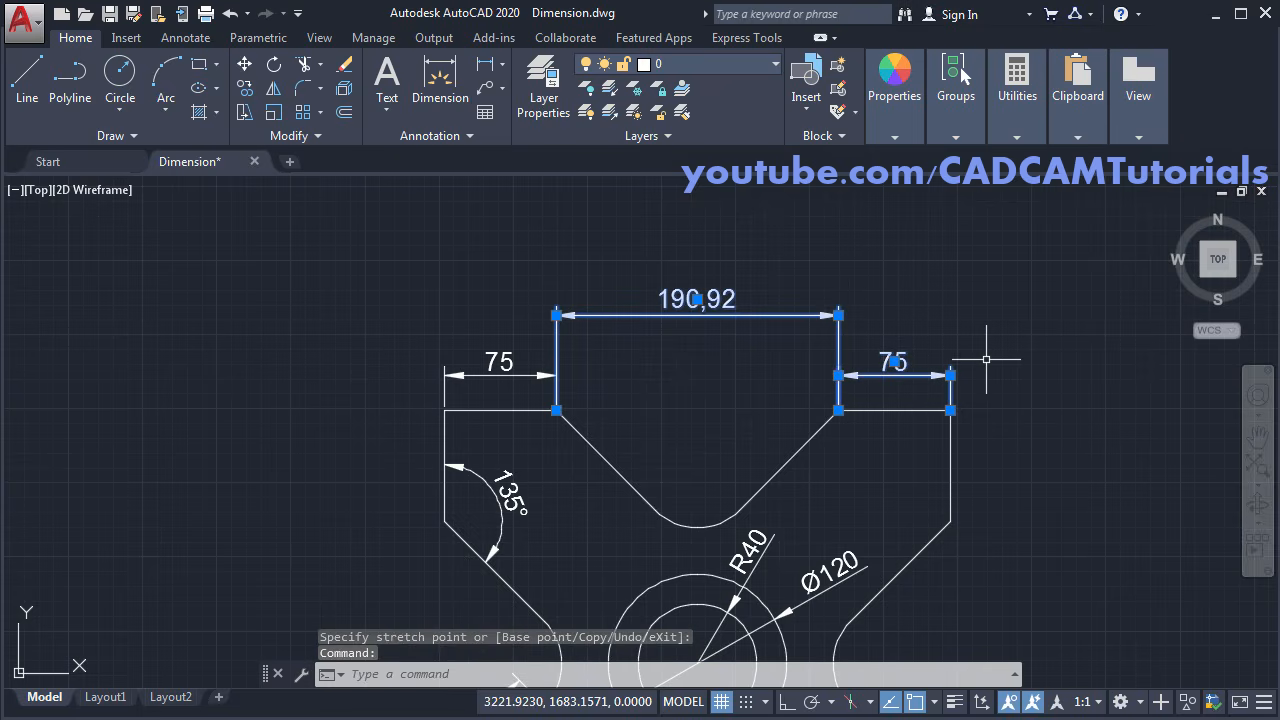
{"action": "left_click", "coordinate": [950, 375]}
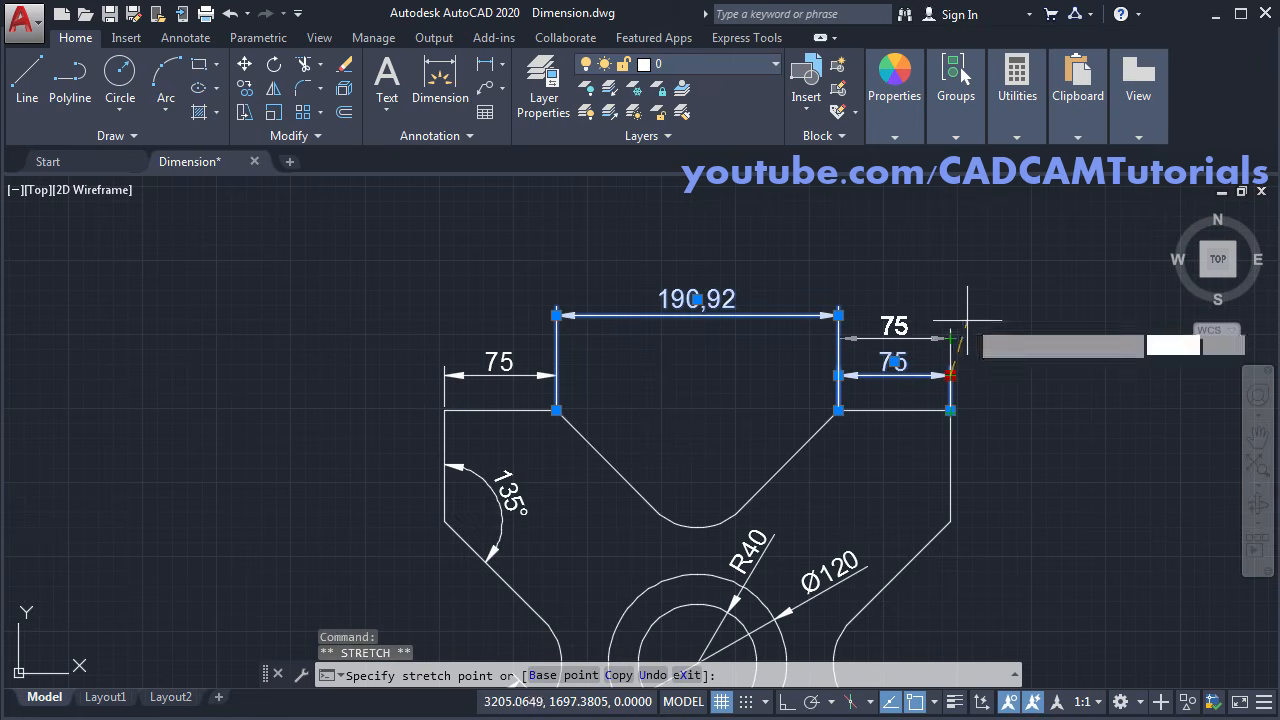
{"action": "left_click", "coordinate": [963, 253]}
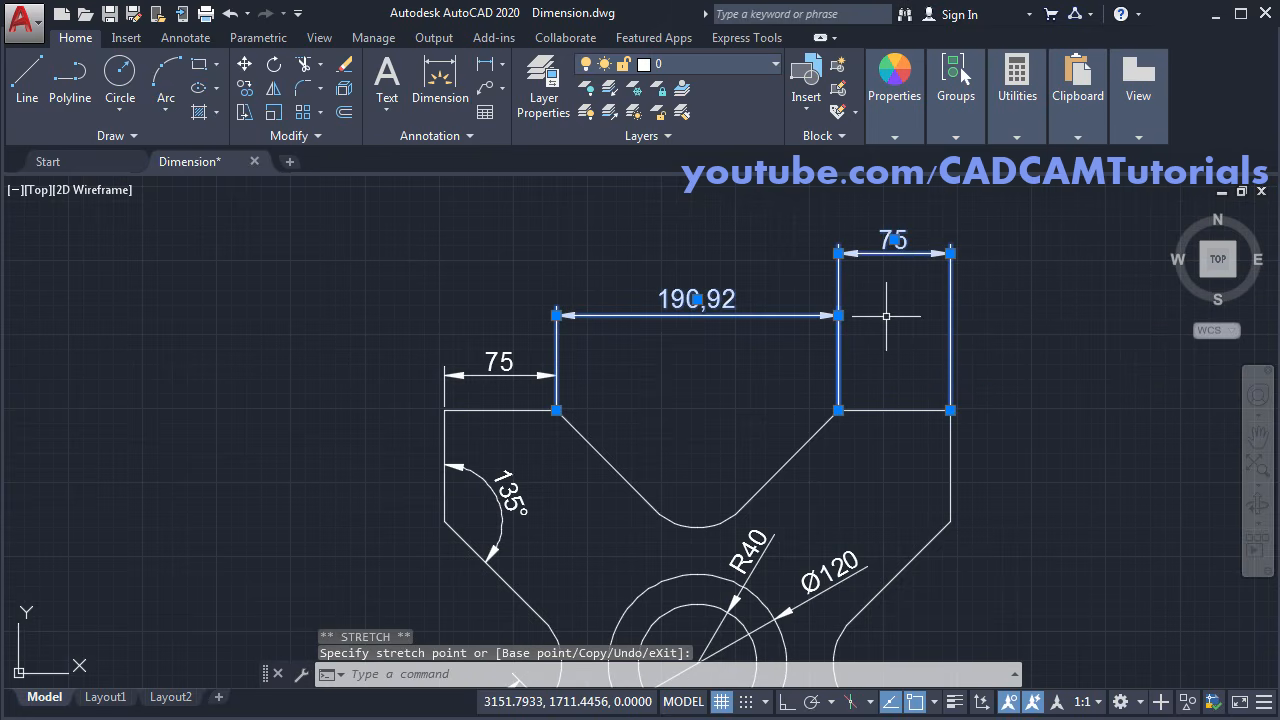
Step: Move the upper-right arm's dimension text outside its extension lines, ending on their left, and the middle dimension's text left of its own
{"action": "left_click", "coordinate": [894, 240]}
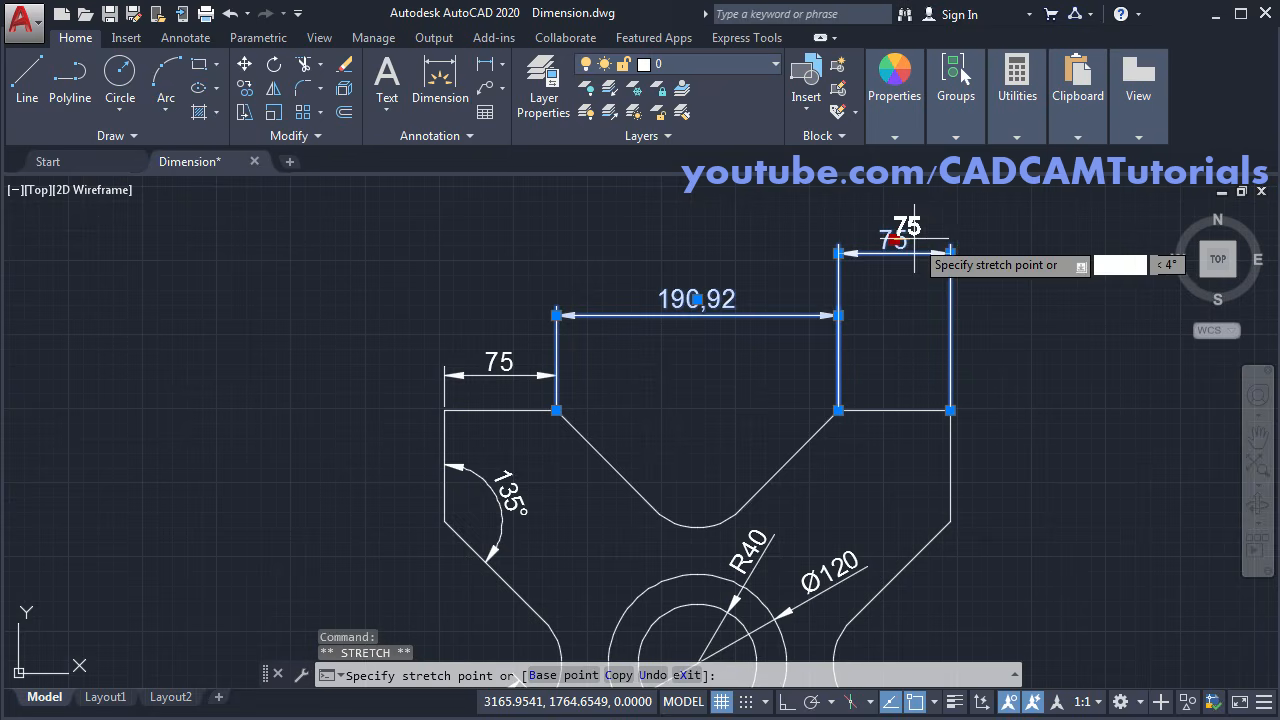
{"action": "left_click", "coordinate": [1003, 241]}
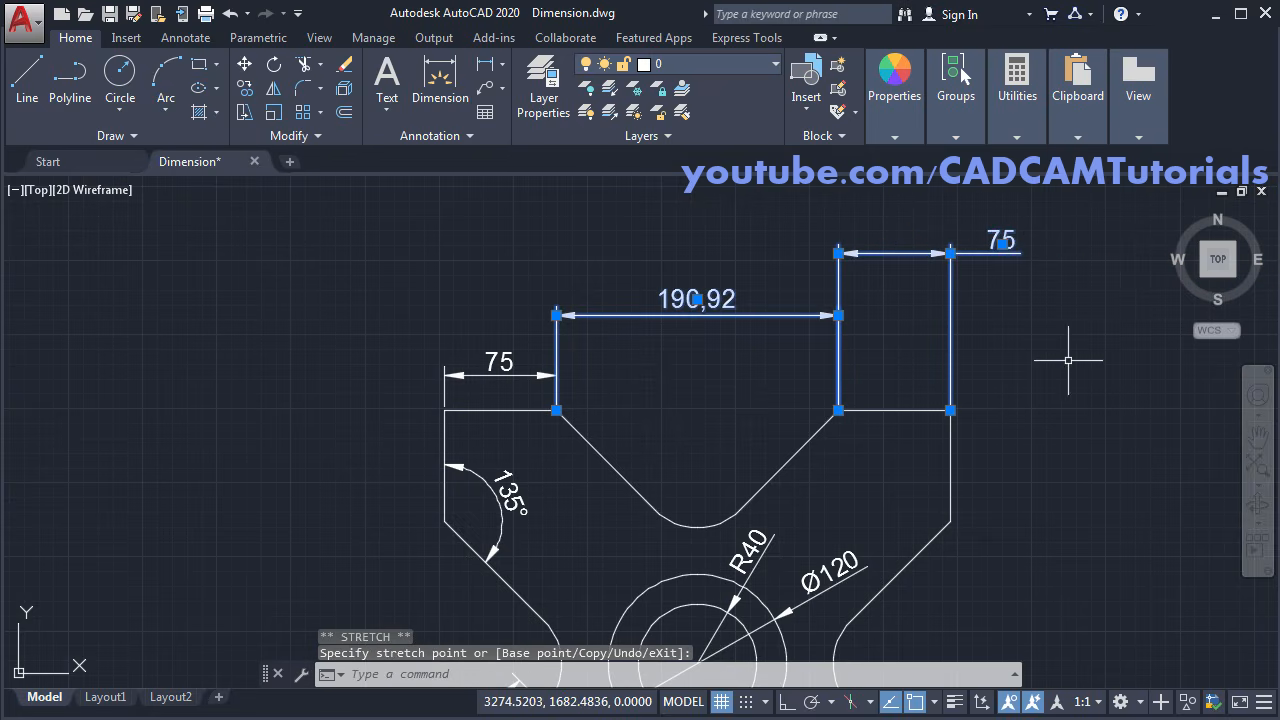
{"action": "left_click", "coordinate": [1003, 243]}
{"action": "left_click", "coordinate": [785, 250]}
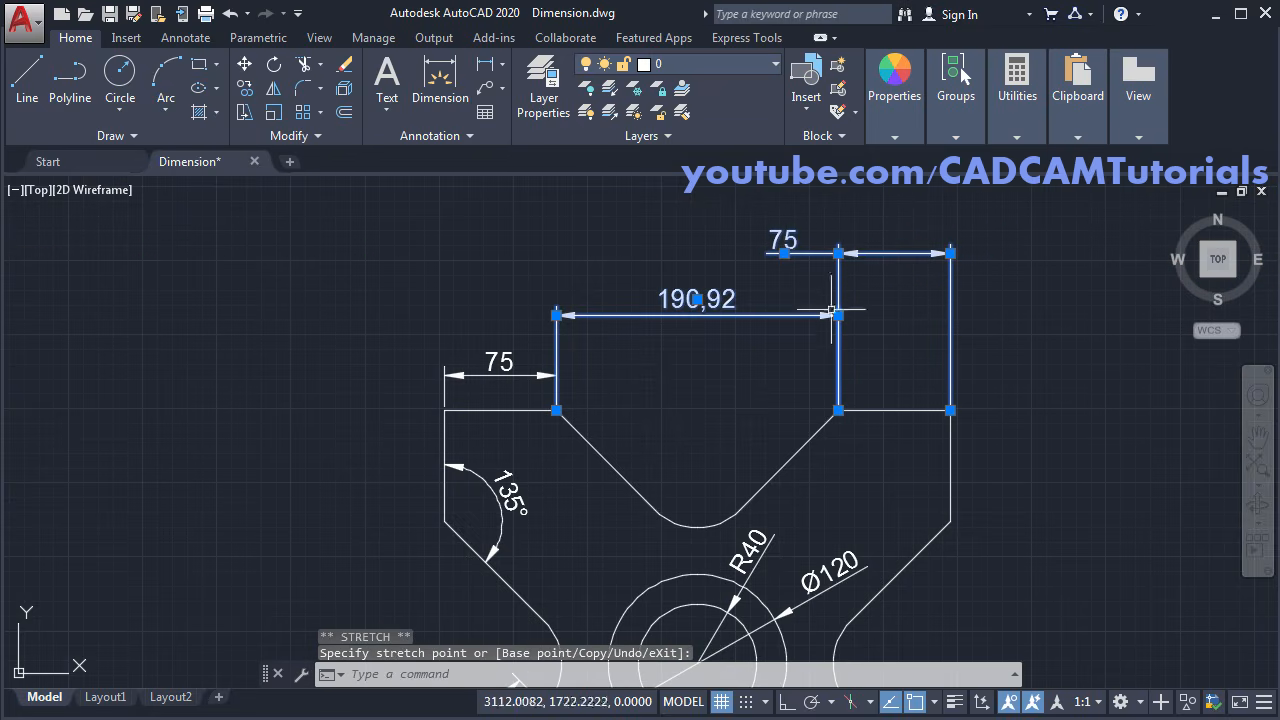
{"action": "left_click", "coordinate": [698, 298]}
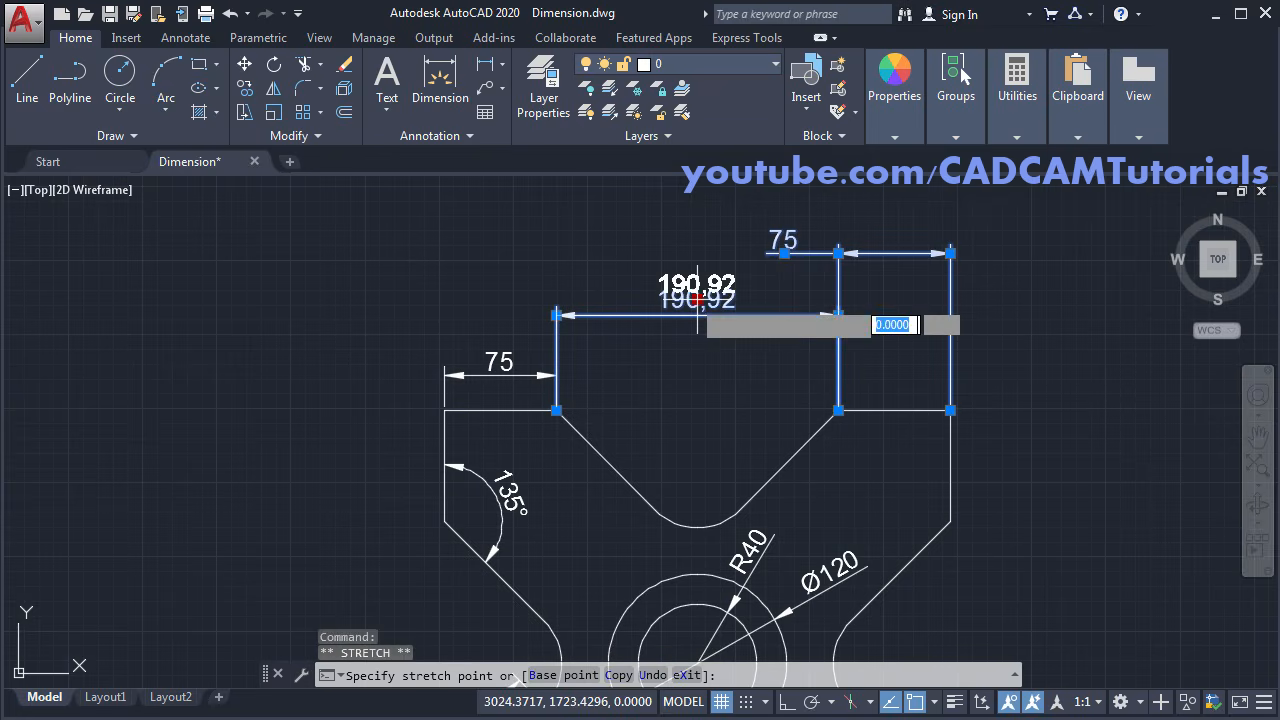
{"action": "left_click", "coordinate": [431, 300]}
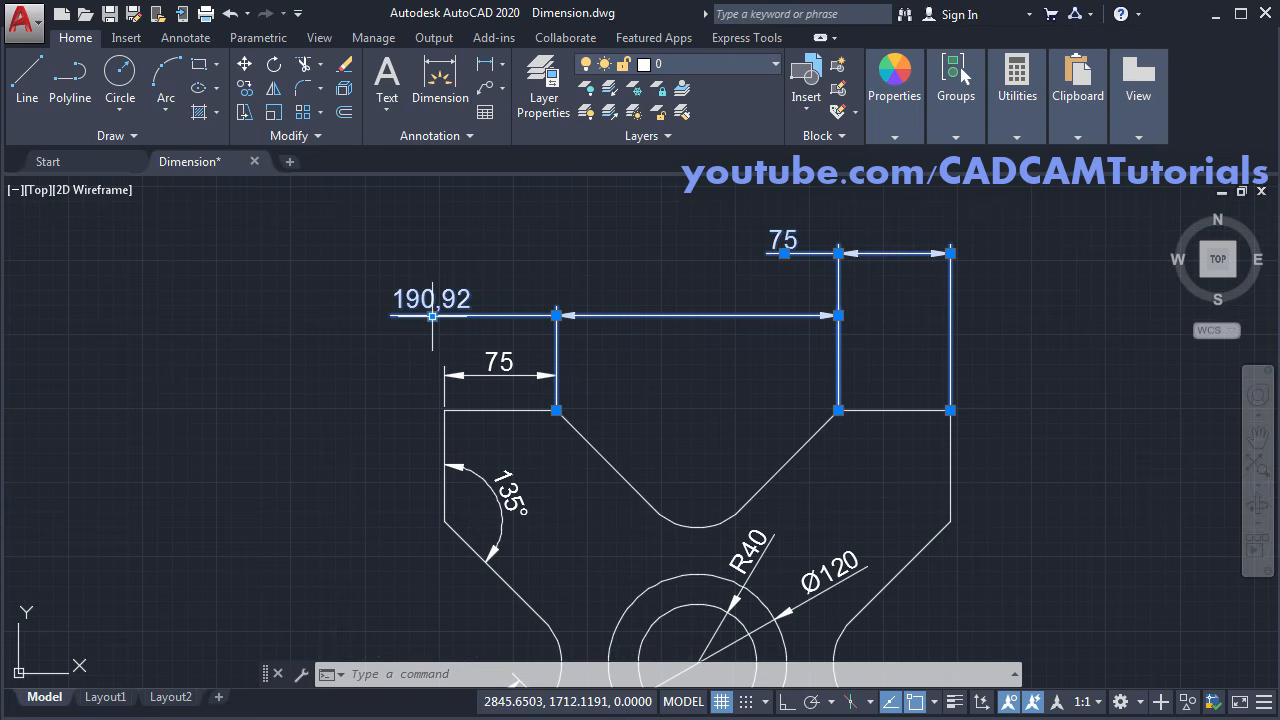
Step: Reset the text of the middle top dimension and the upper-right arm's top dimension to the default position
{"action": "mouse_move", "coordinate": [432, 316]}
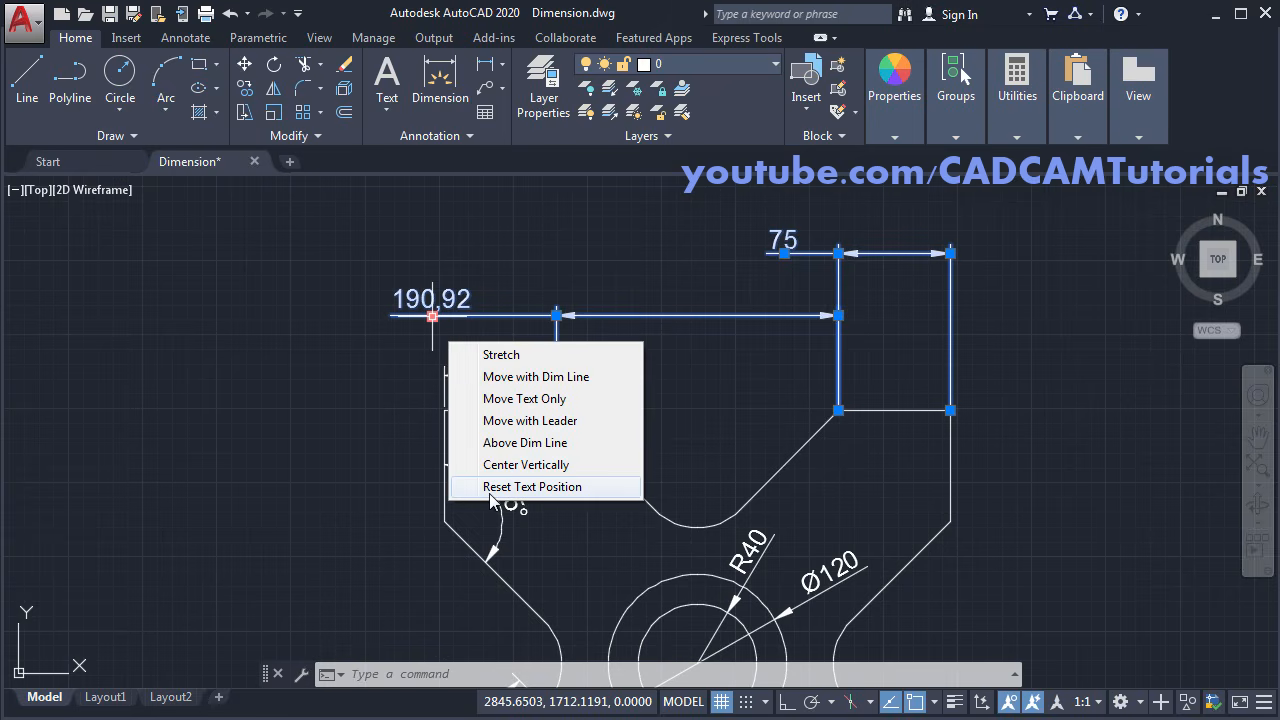
{"action": "left_click", "coordinate": [557, 497]}
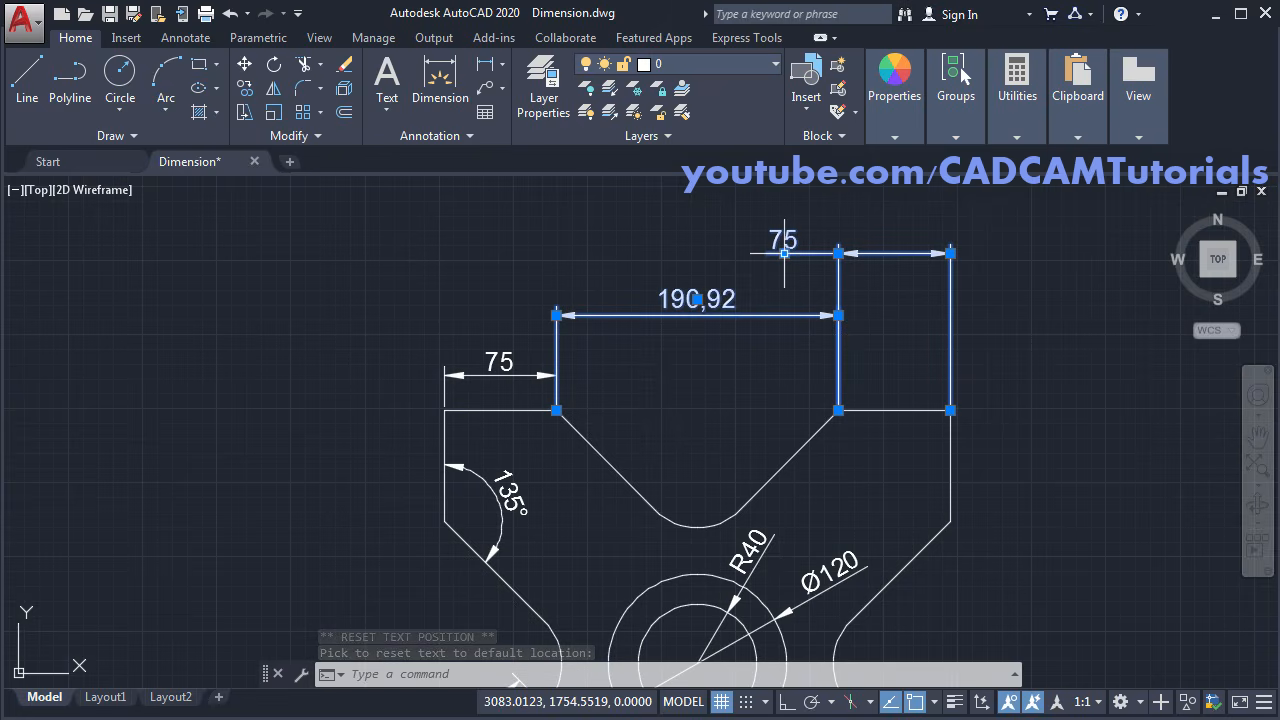
{"action": "mouse_move", "coordinate": [785, 253]}
{"action": "left_click", "coordinate": [895, 420]}
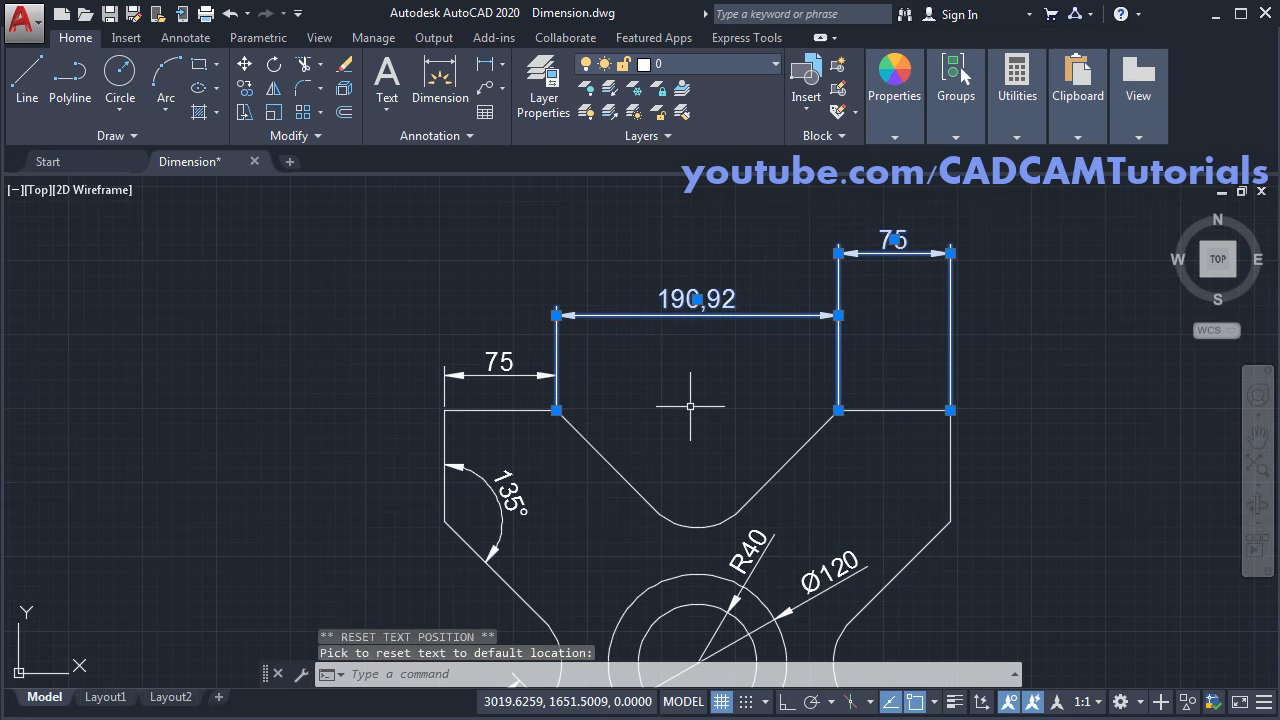
{"action": "key", "text": "Escape"}
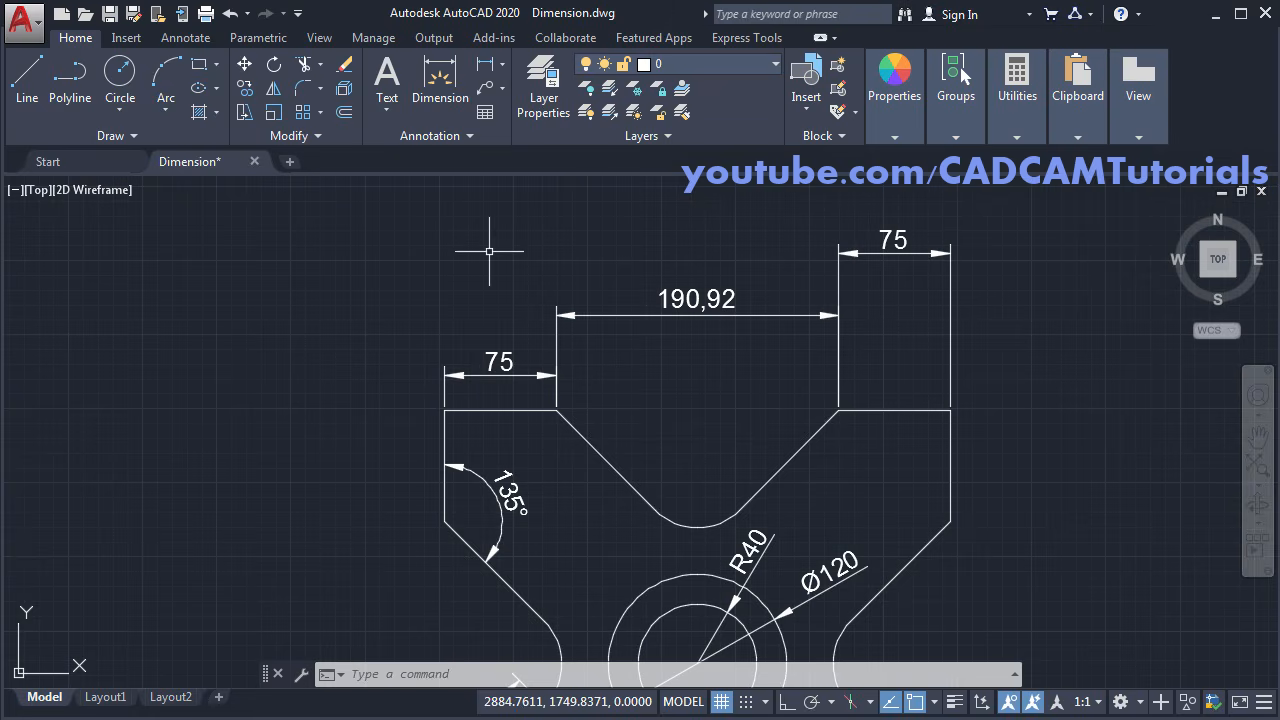
Step: Align the middle and upper-right top dimensions with the upper-left arm's top dimension using the DIM command's Align option
{"action": "left_click", "coordinate": [437, 99]}
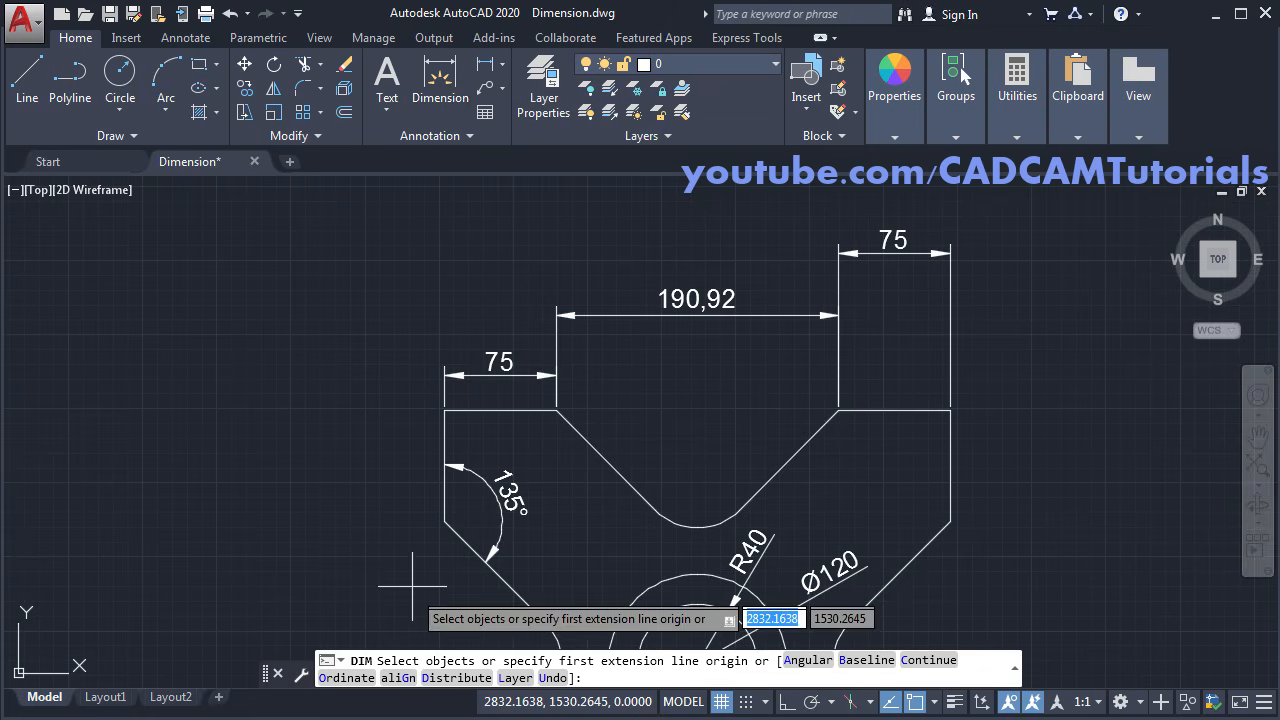
{"action": "left_click", "coordinate": [398, 678]}
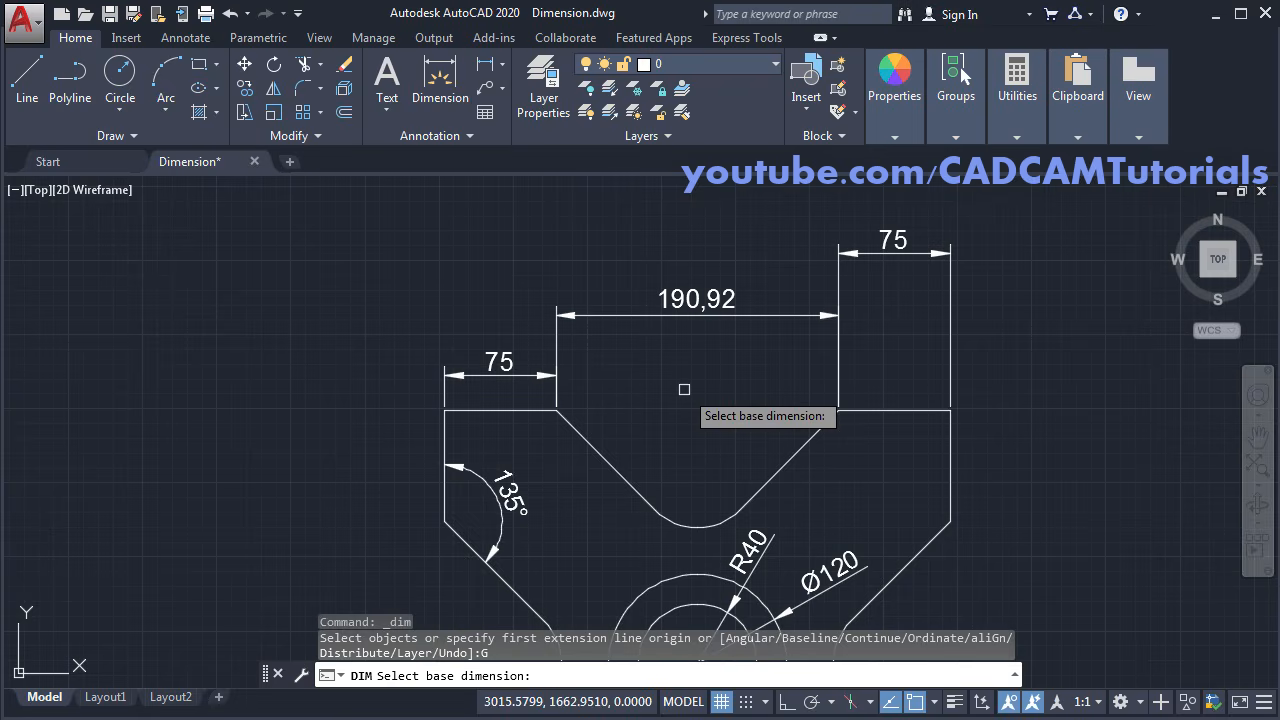
{"action": "left_click", "coordinate": [518, 377]}
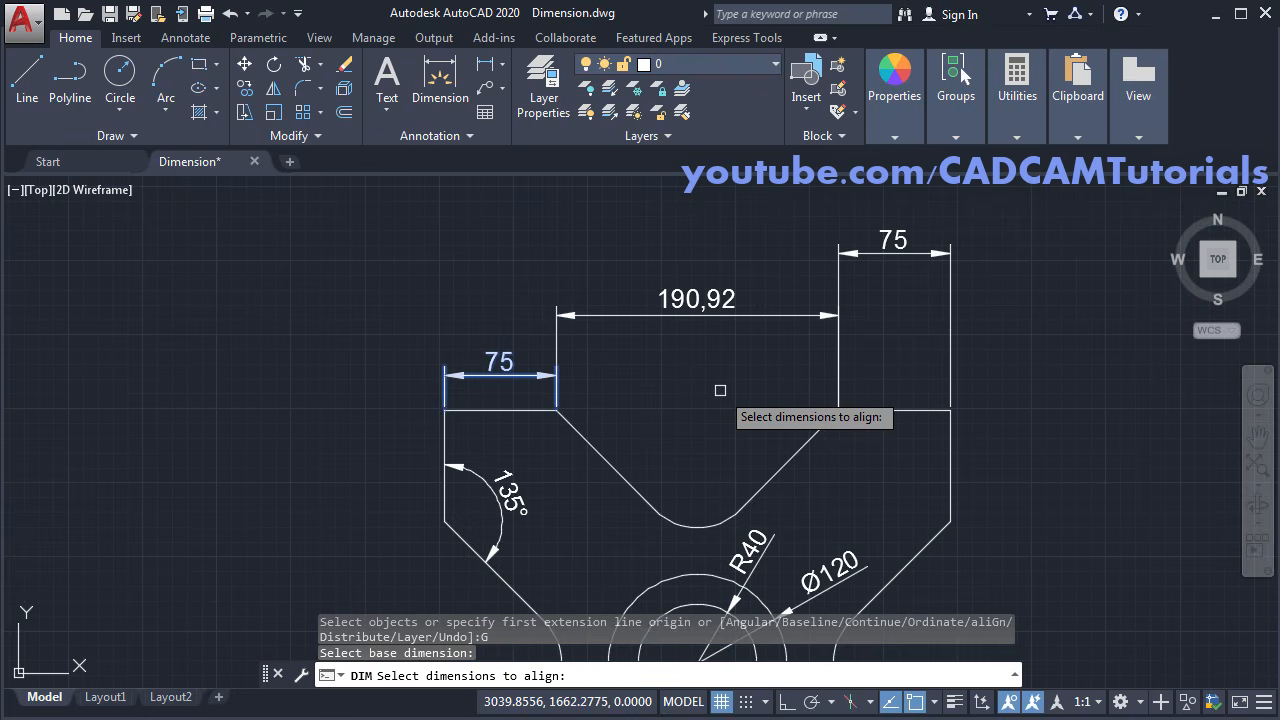
{"action": "left_click", "coordinate": [880, 352]}
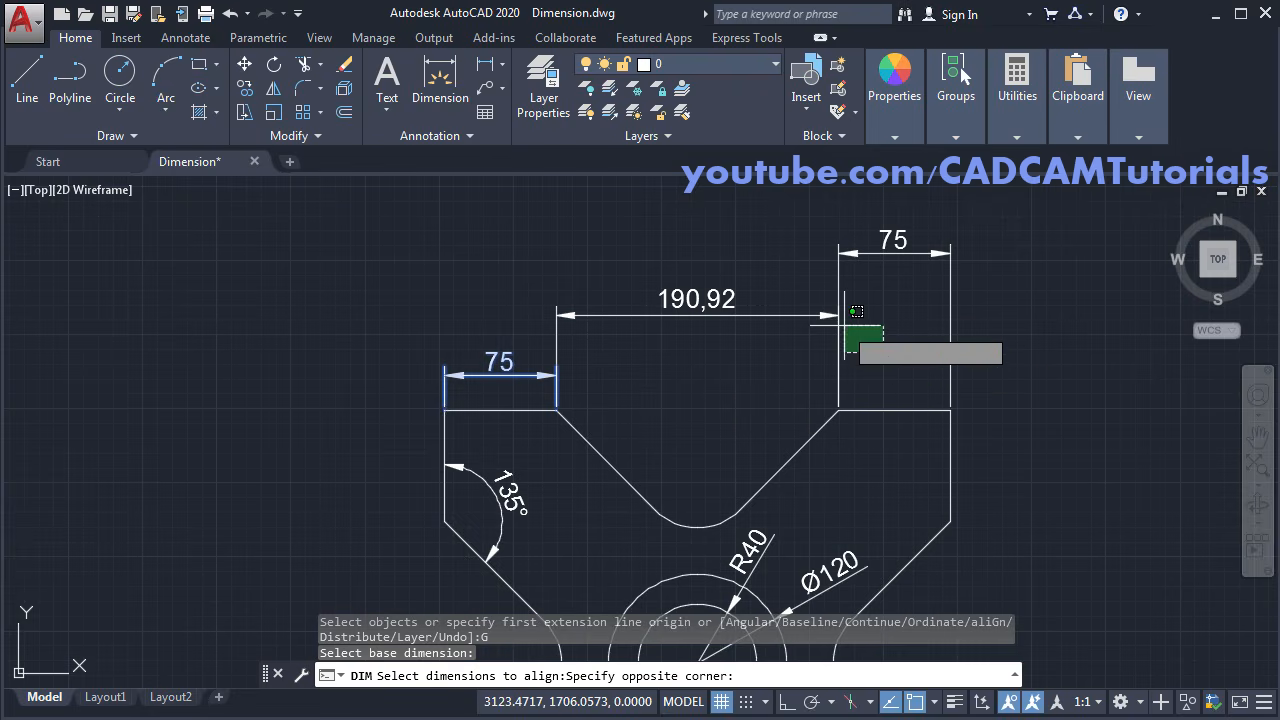
{"action": "left_click", "coordinate": [826, 274]}
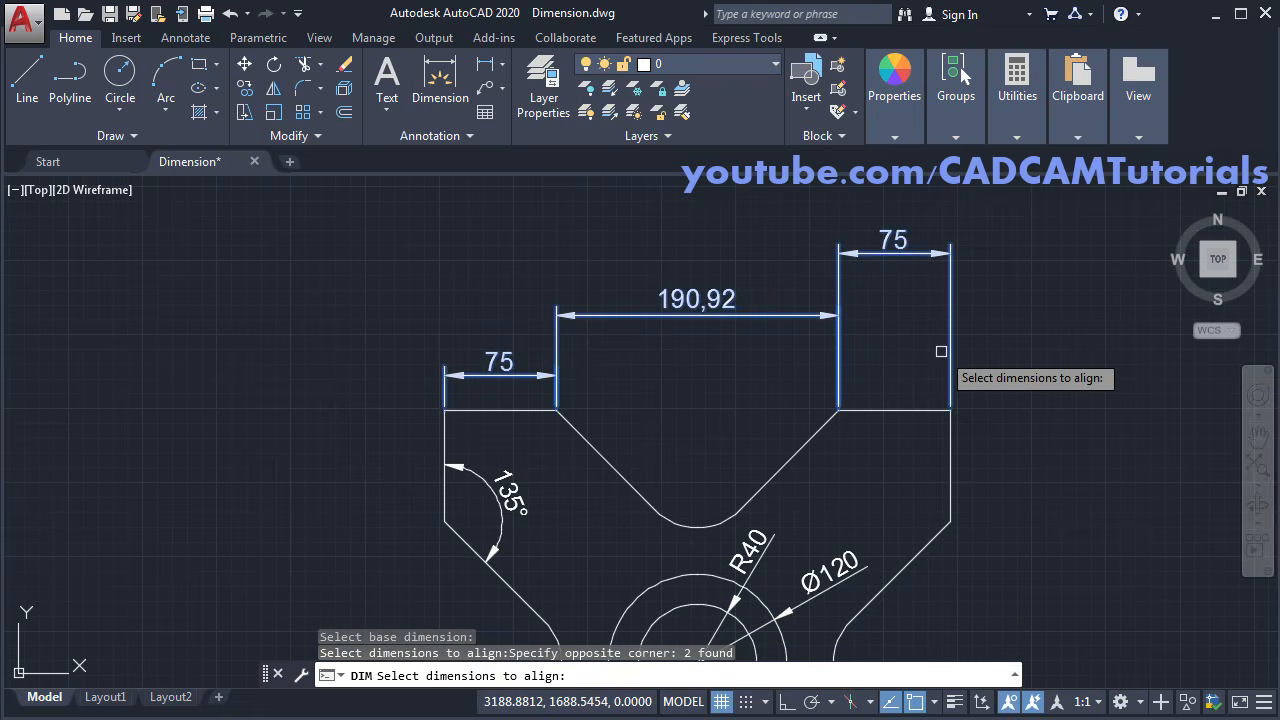
{"action": "key", "text": "Return"}
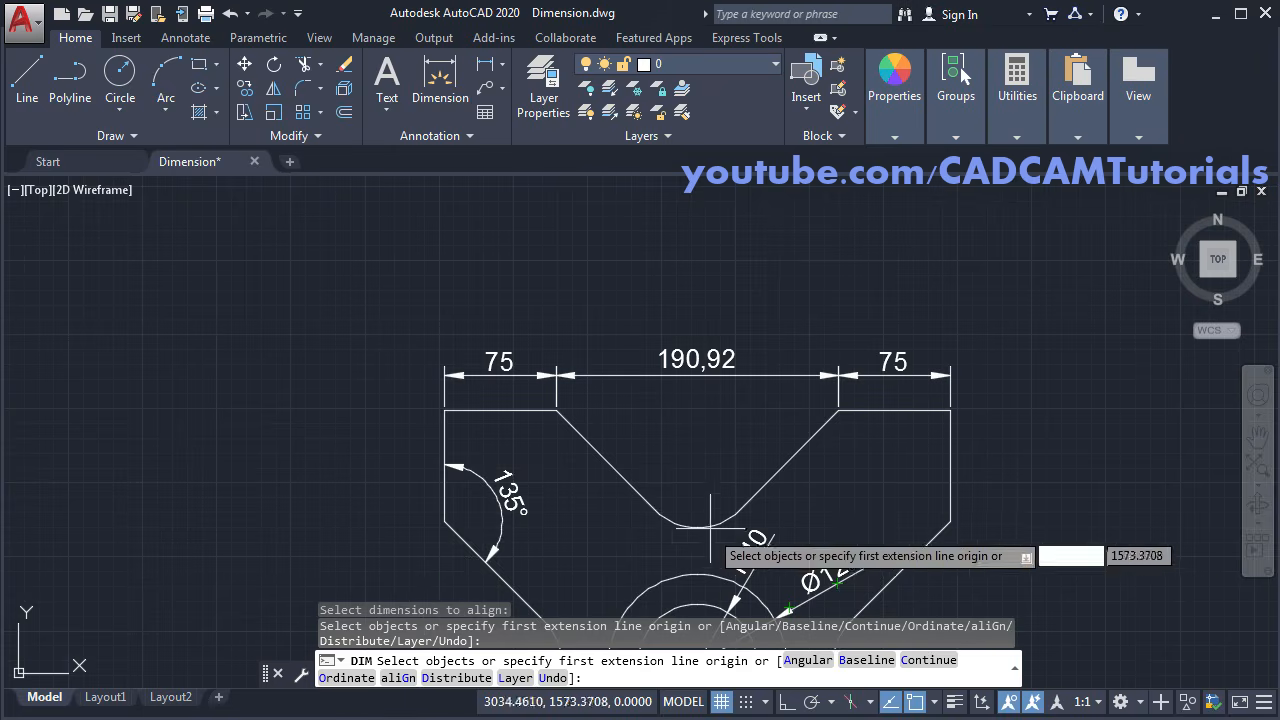
Step: Add a Y ordinate dimension at the part's bottom-right corner with the DIM command's Ordinate option, its leader running horizontally outward
{"action": "scroll", "coordinate": [600, 360], "scroll_direction": "down", "scroll_amount": 5}
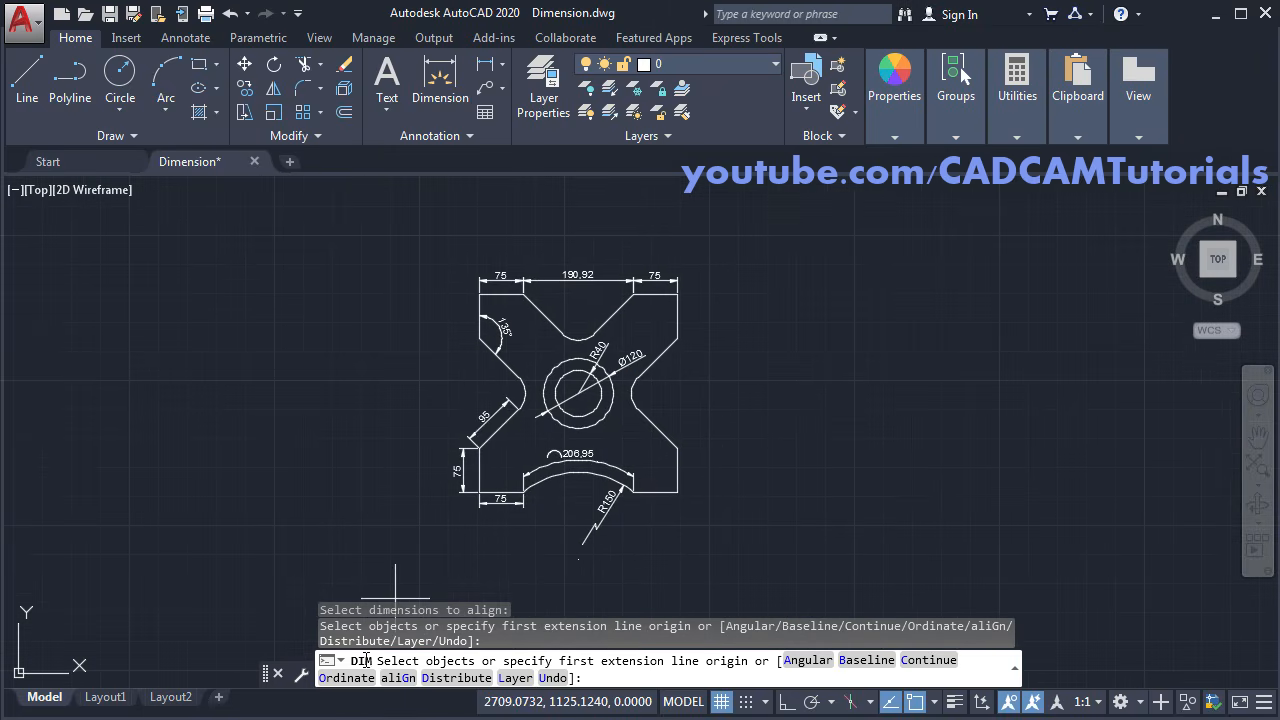
{"action": "left_click", "coordinate": [347, 684]}
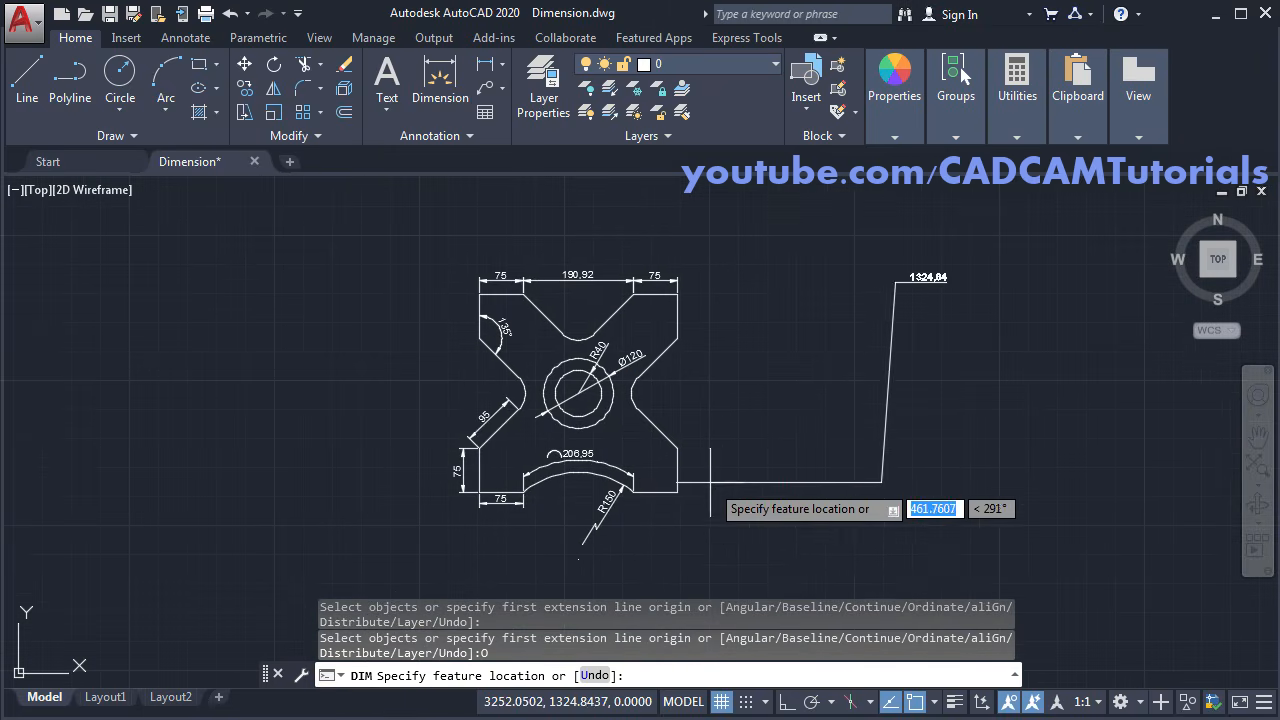
{"action": "scroll", "coordinate": [718, 482], "scroll_direction": "up", "scroll_amount": 2}
{"action": "mouse_move", "coordinate": [748, 460]}
{"action": "middle_mouse_down"}
{"action": "mouse_move", "coordinate": [767, 464]}
{"action": "mouse_move", "coordinate": [759, 480]}
{"action": "middle_mouse_up"}
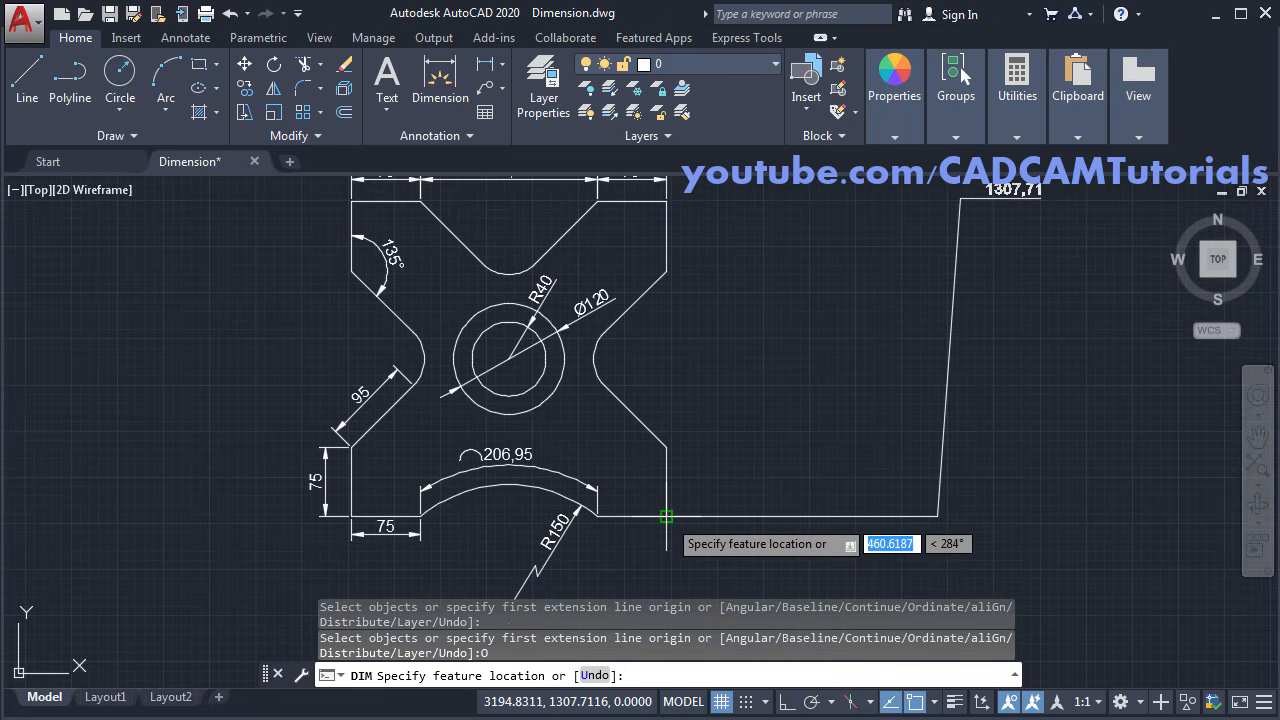
{"action": "left_click", "coordinate": [666, 517]}
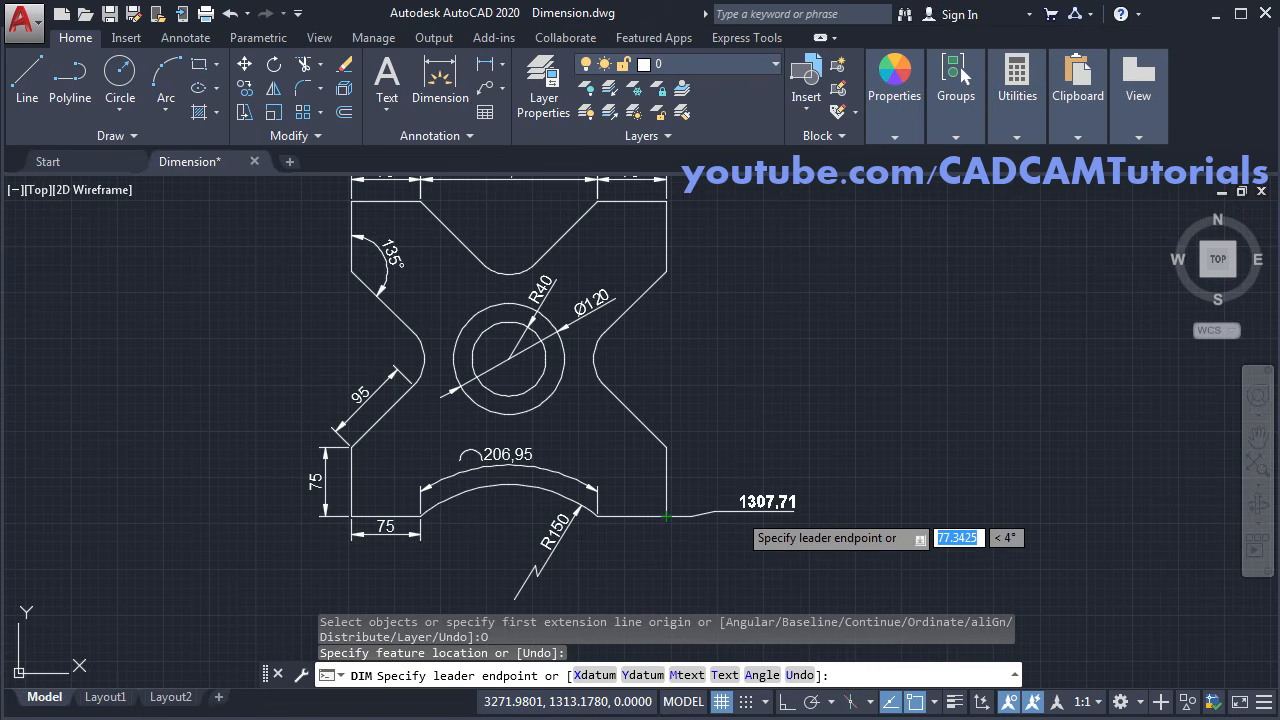
{"action": "left_click", "coordinate": [702, 516]}
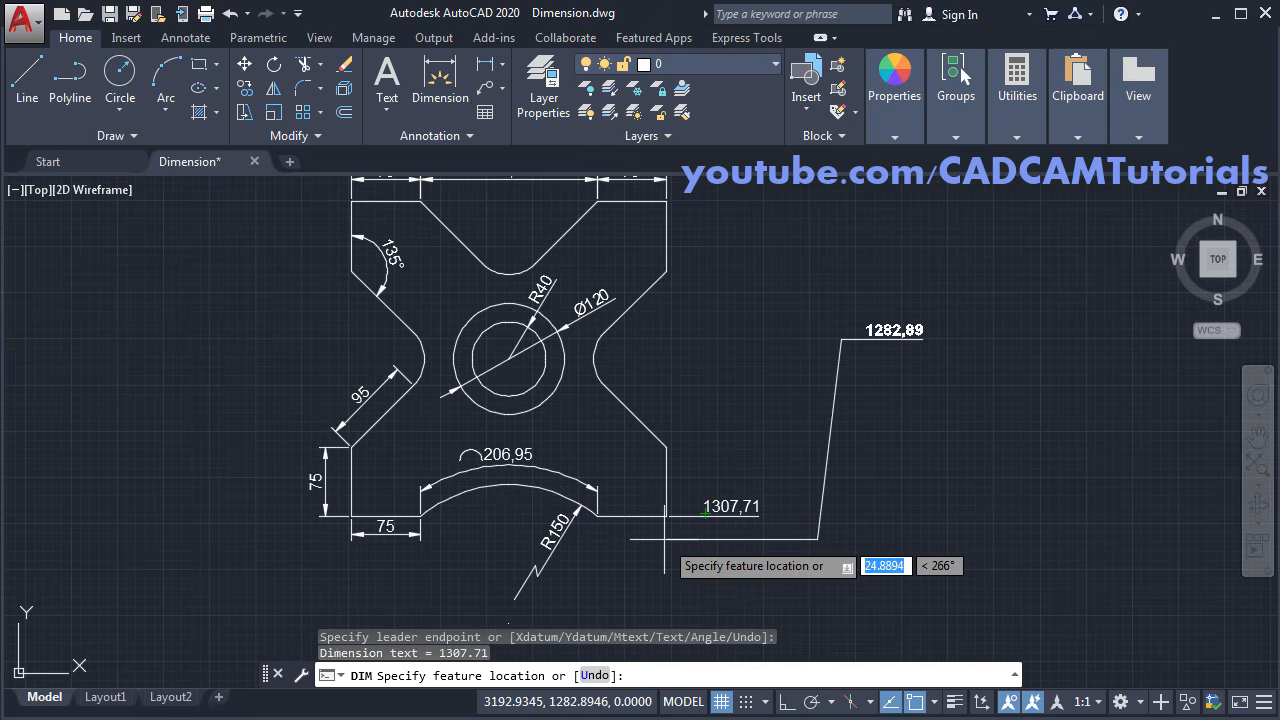
Step: Add an X ordinate dimension at the same bottom-right corner, its leader running straight down
{"action": "scroll", "coordinate": [668, 538], "scroll_direction": "up", "scroll_amount": 4}
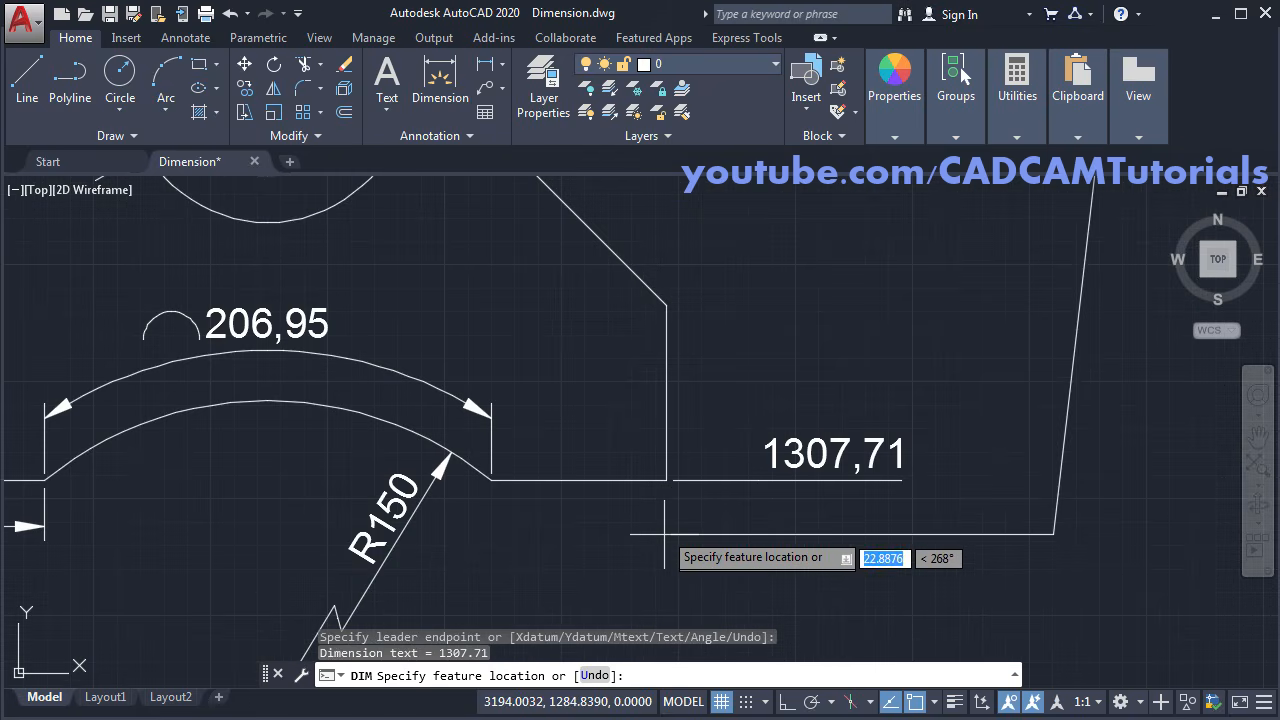
{"action": "left_click", "coordinate": [666, 481]}
{"action": "scroll", "coordinate": [660, 505], "scroll_direction": "down", "scroll_amount": 2}
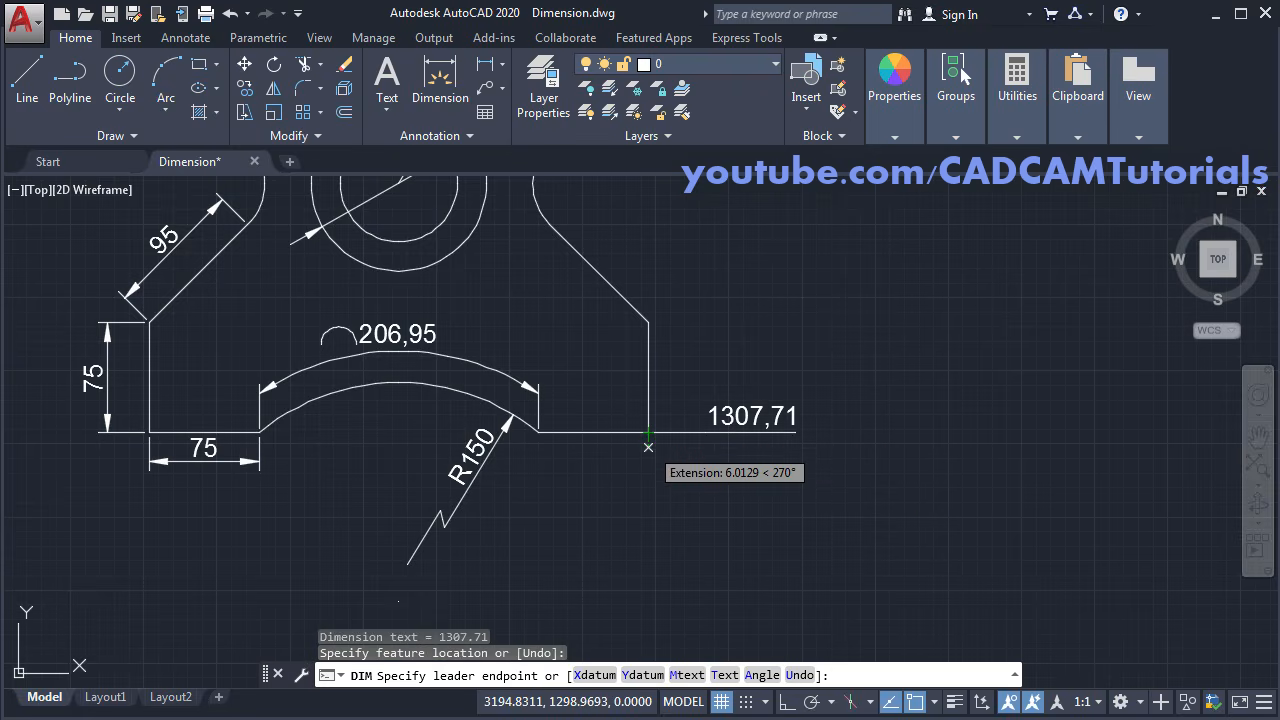
{"action": "left_click", "coordinate": [648, 470]}
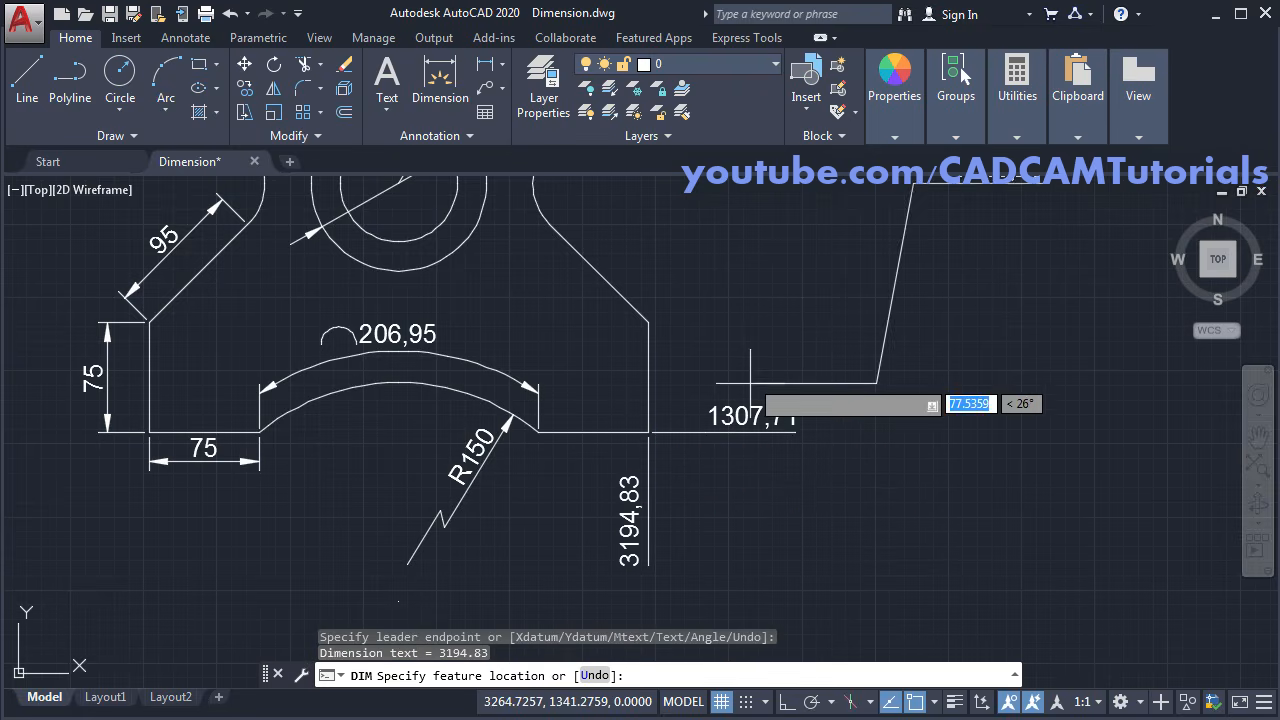
Step: Add Y ordinate dimensions at the other three corners of the part's right side, with horizontal leaders pointing outward
{"action": "middle_click_drag", "start_coordinate": [700, 390], "coordinate": [662, 553]}
{"action": "left_click", "coordinate": [610, 486]}
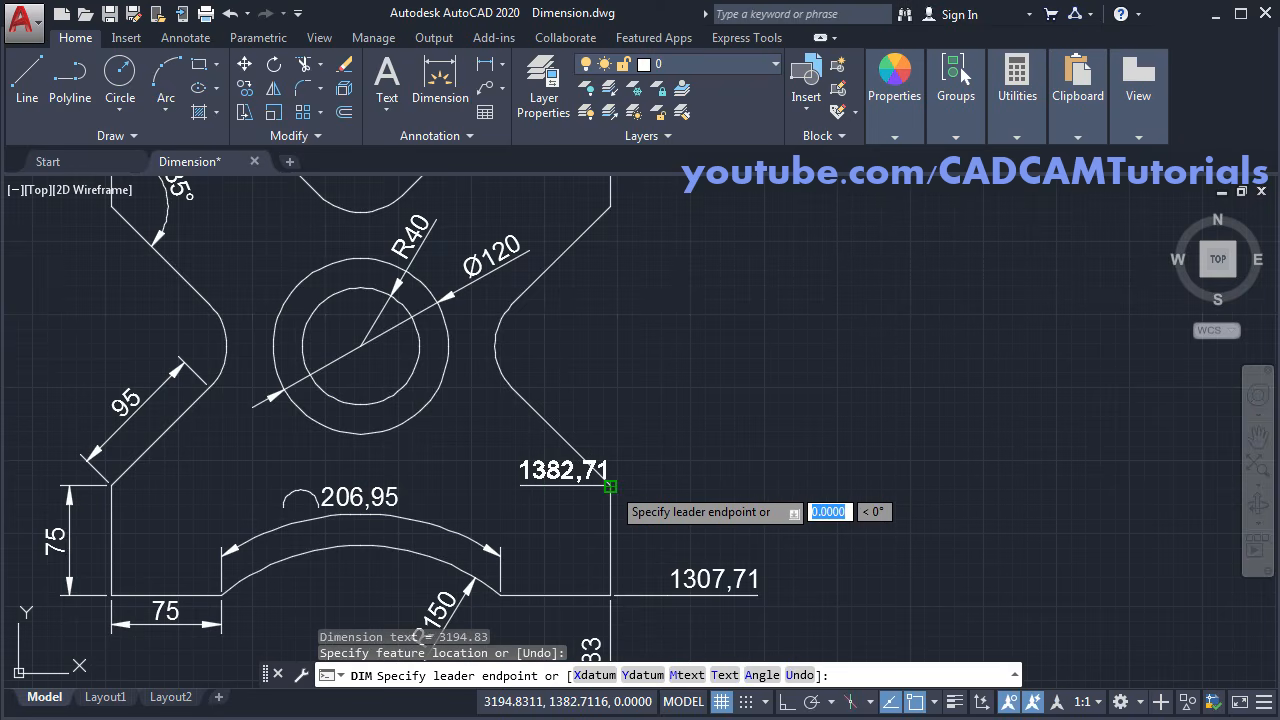
{"action": "left_click", "coordinate": [681, 486]}
{"action": "middle_click_drag", "start_coordinate": [690, 355], "coordinate": [671, 586]}
{"action": "left_click", "coordinate": [590, 438]}
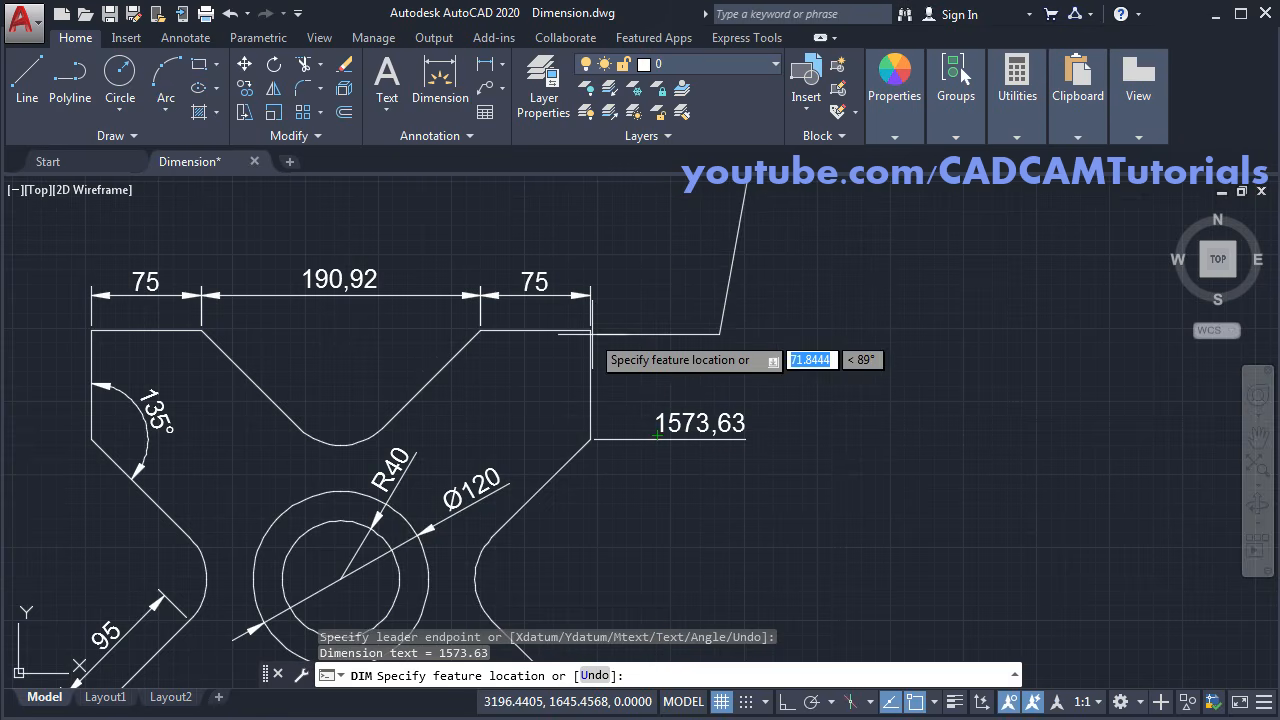
{"action": "left_click", "coordinate": [591, 330]}
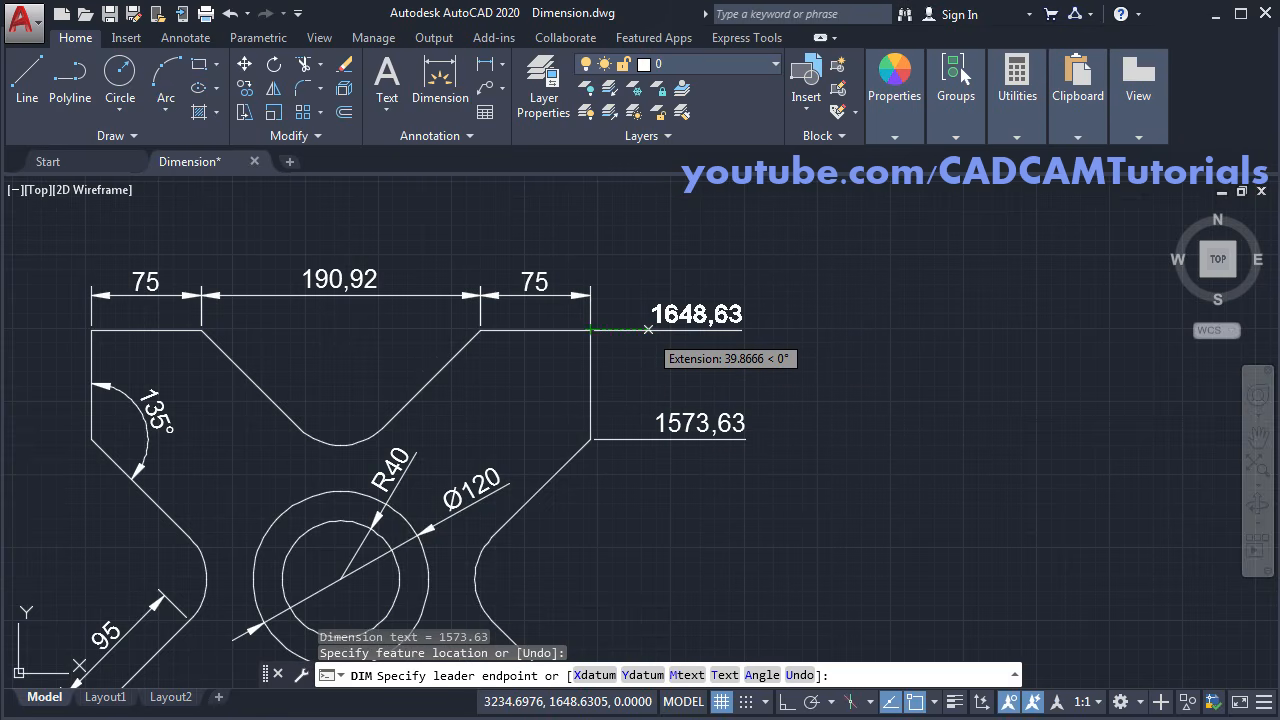
{"action": "left_click", "coordinate": [648, 329]}
Step: Add an X ordinate dimension straight down from the bottom arc's right end and finish the DIM command
{"action": "scroll", "coordinate": [750, 428], "scroll_direction": "down", "scroll_amount": 3}
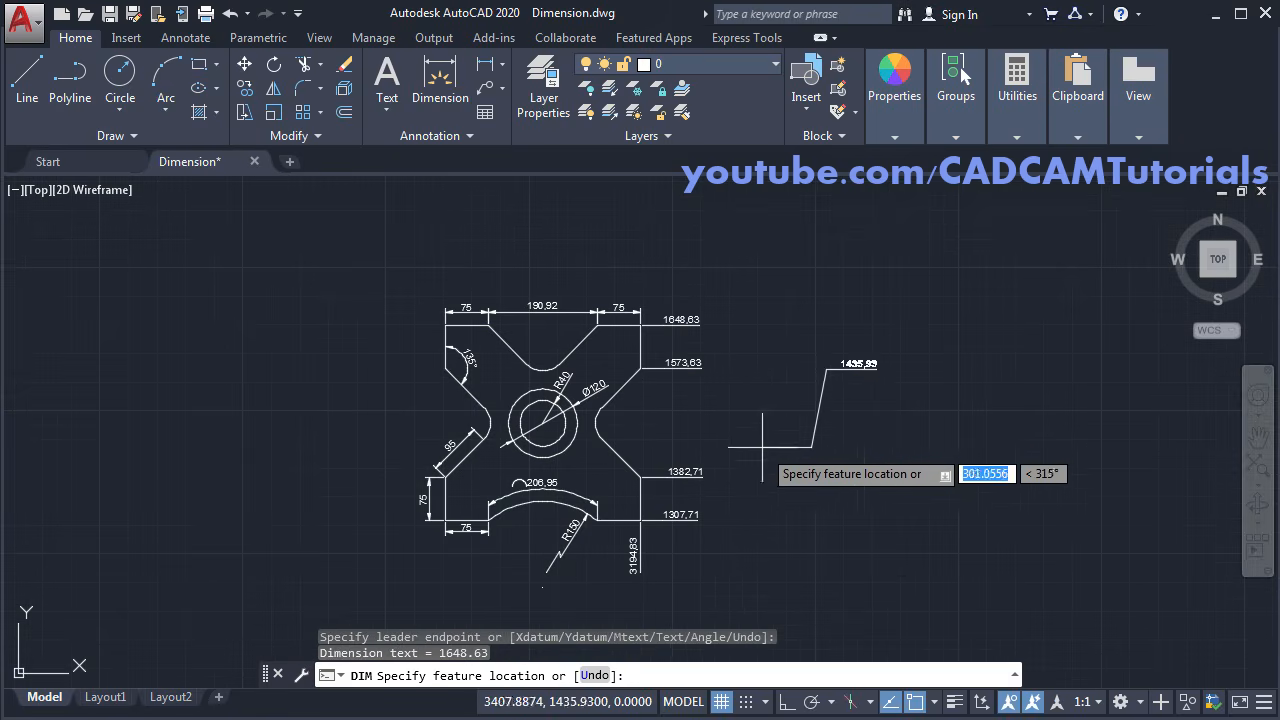
{"action": "scroll", "coordinate": [607, 567], "scroll_direction": "up", "scroll_amount": 3}
{"action": "scroll", "coordinate": [595, 535], "scroll_direction": "up", "scroll_amount": 4}
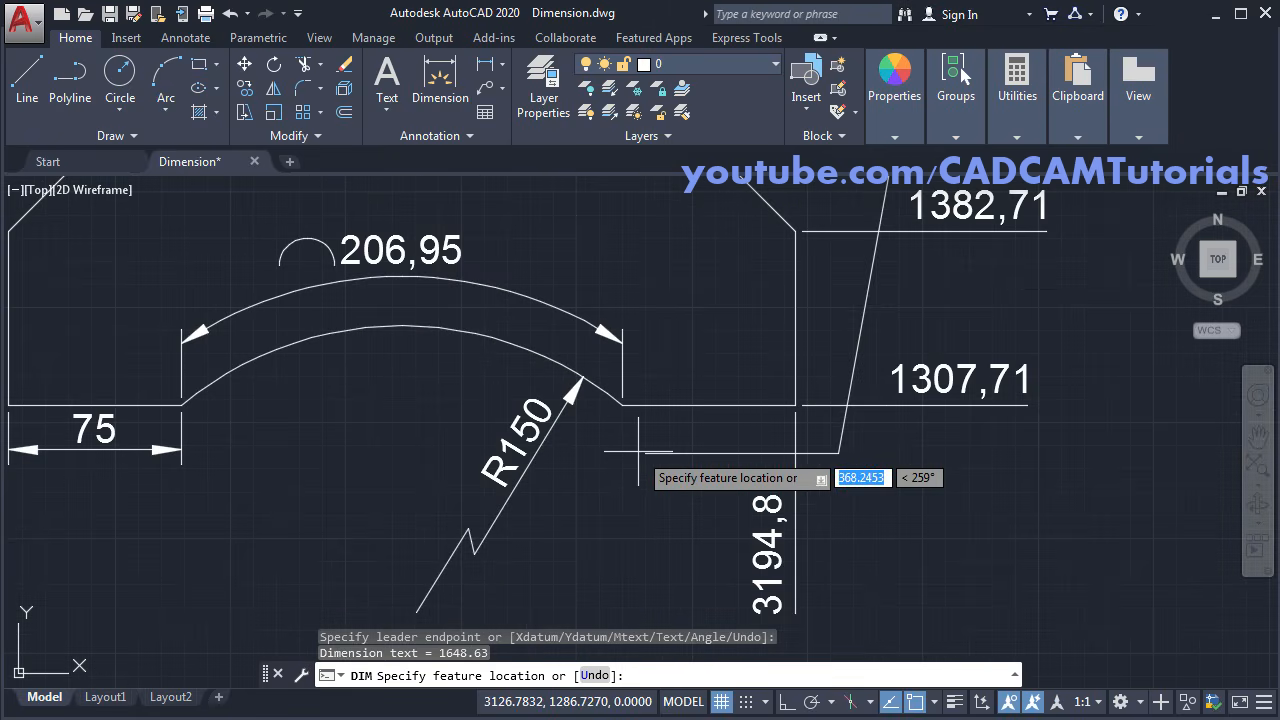
{"action": "left_click", "coordinate": [622, 405]}
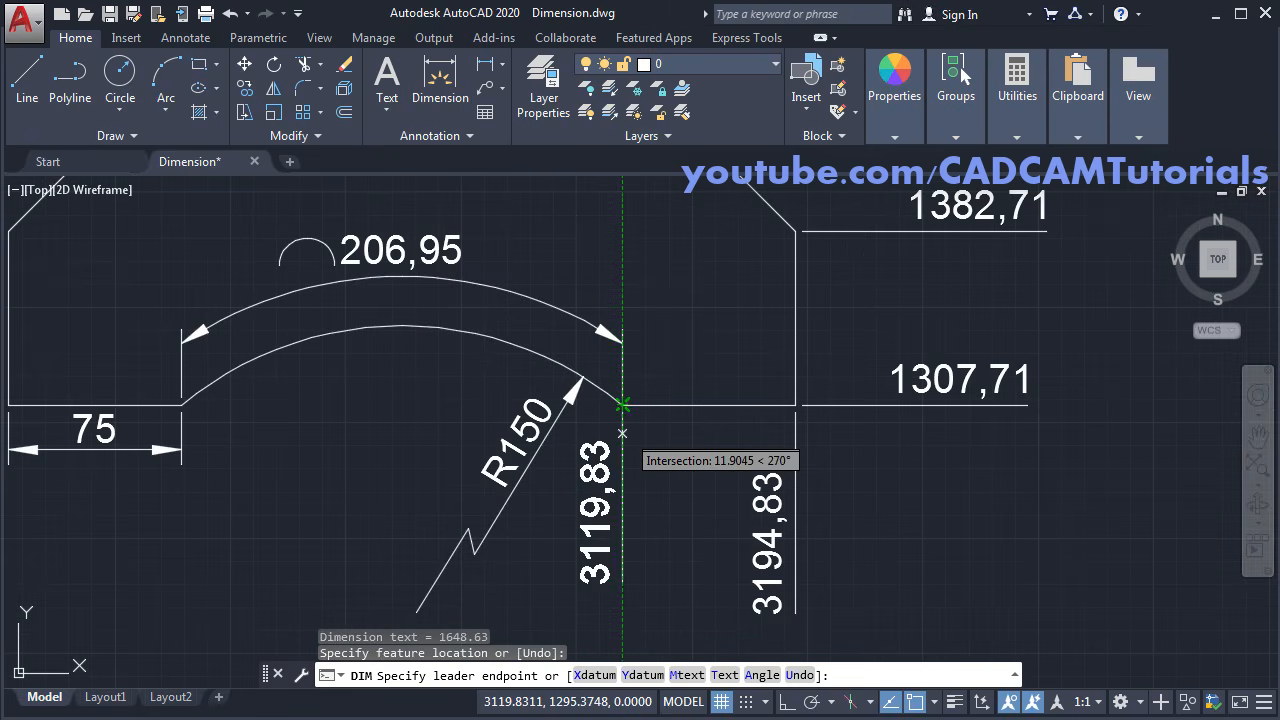
{"action": "left_click", "coordinate": [620, 490]}
{"action": "scroll", "coordinate": [736, 471], "scroll_direction": "down", "scroll_amount": 4}
{"action": "middle_click_drag", "start_coordinate": [866, 467], "coordinate": [805, 537]}
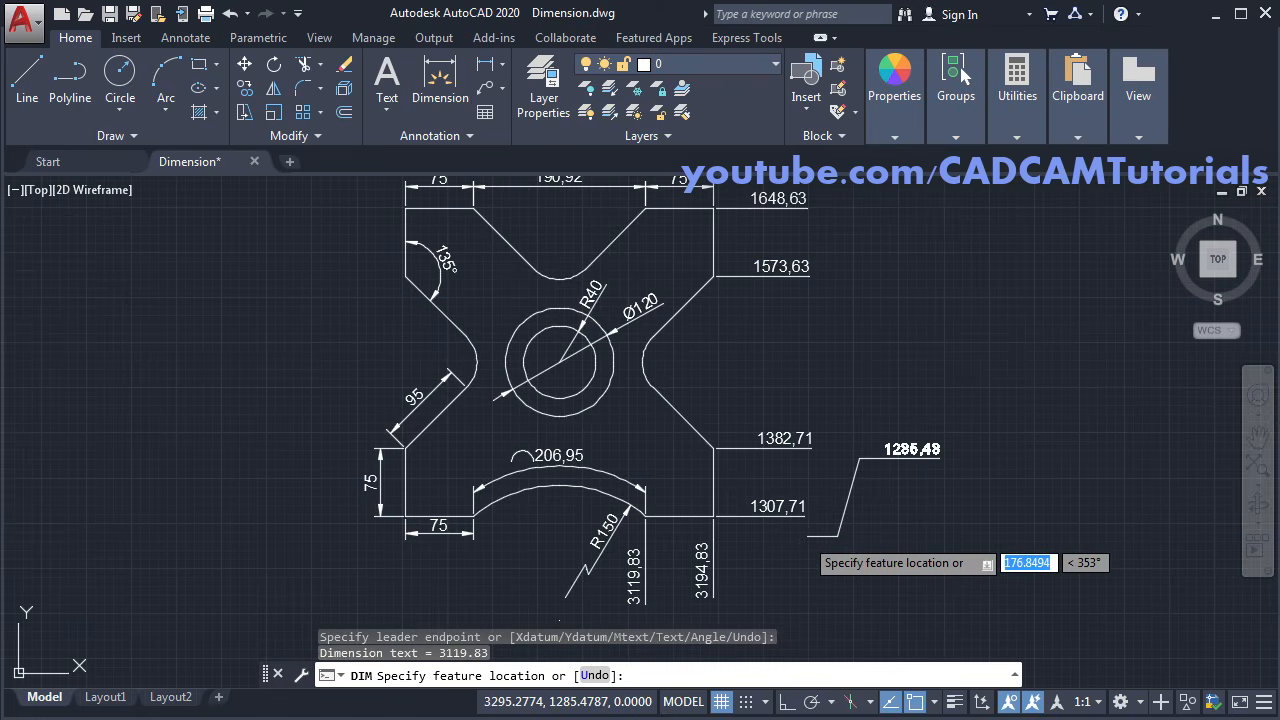
{"action": "key", "text": "Return"}
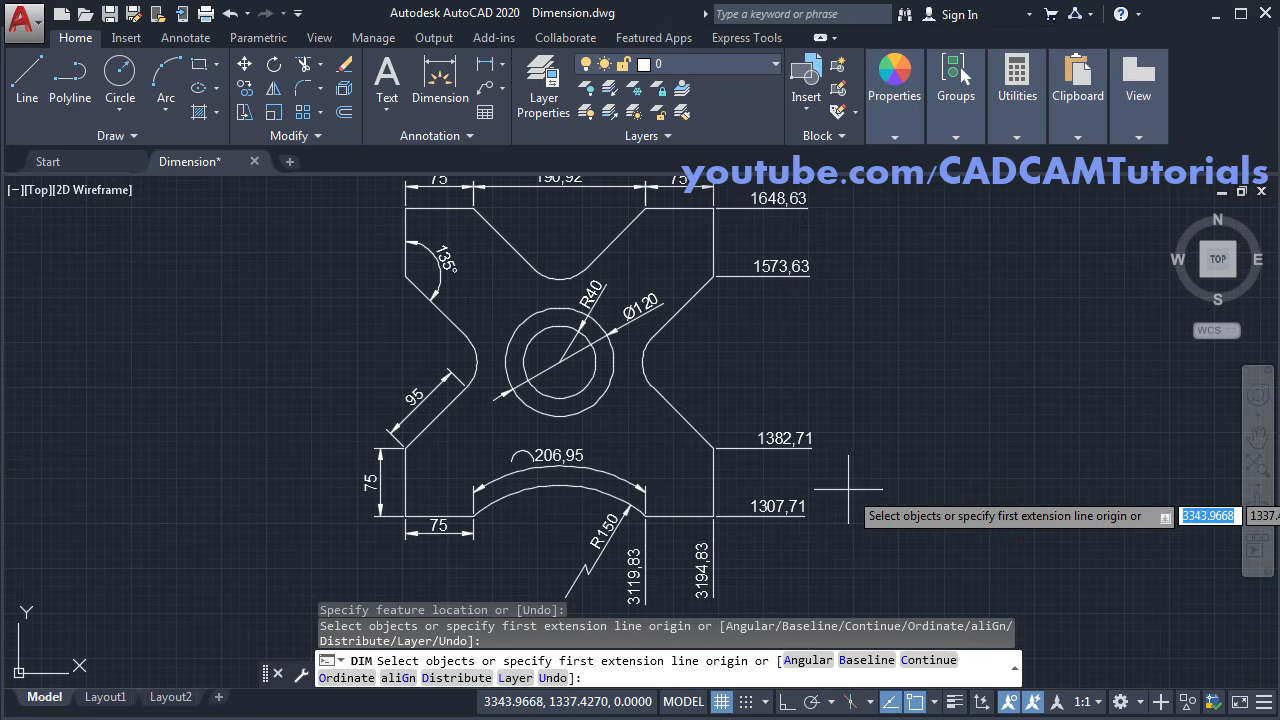
{"action": "key", "text": "Return"}
Step: Inspect the bottom-right corner's ordinate dimensions and the part's location relative to the drawing origin
{"action": "scroll", "coordinate": [749, 569], "scroll_direction": "up", "scroll_amount": 2}
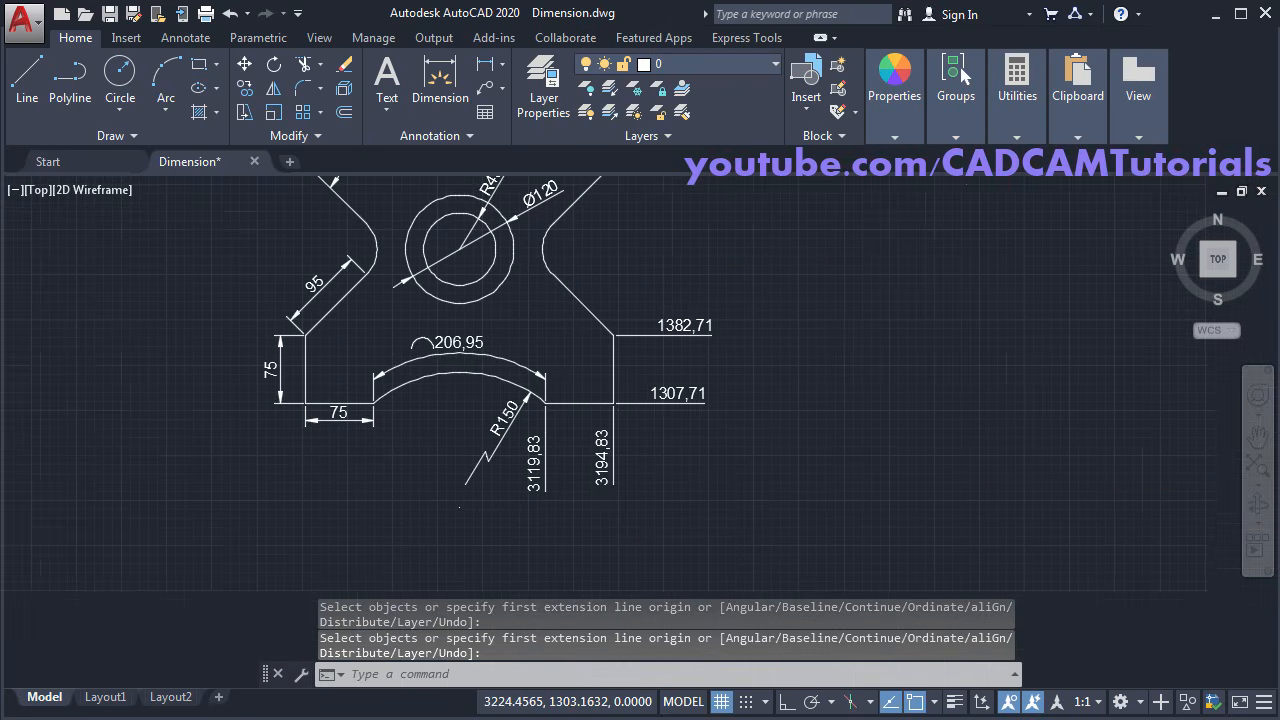
{"action": "scroll", "coordinate": [627, 430], "scroll_direction": "up", "scroll_amount": 3}
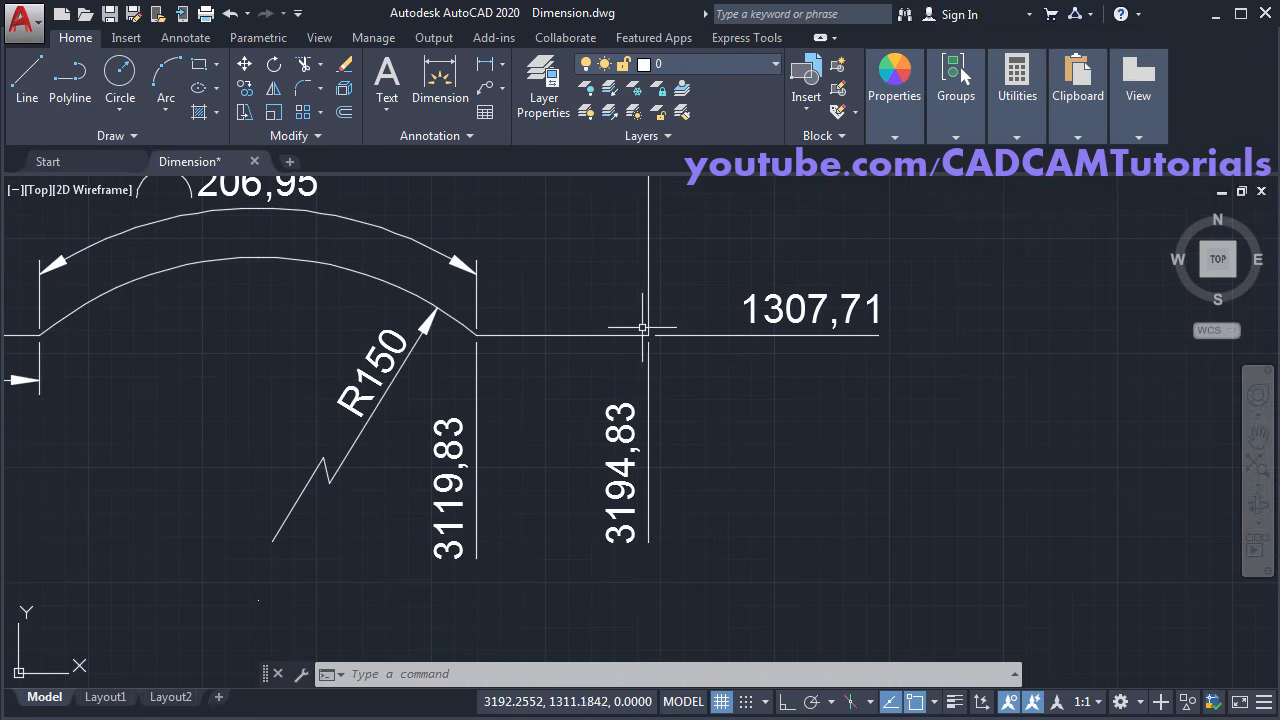
{"action": "mouse_move", "coordinate": [649, 335]}
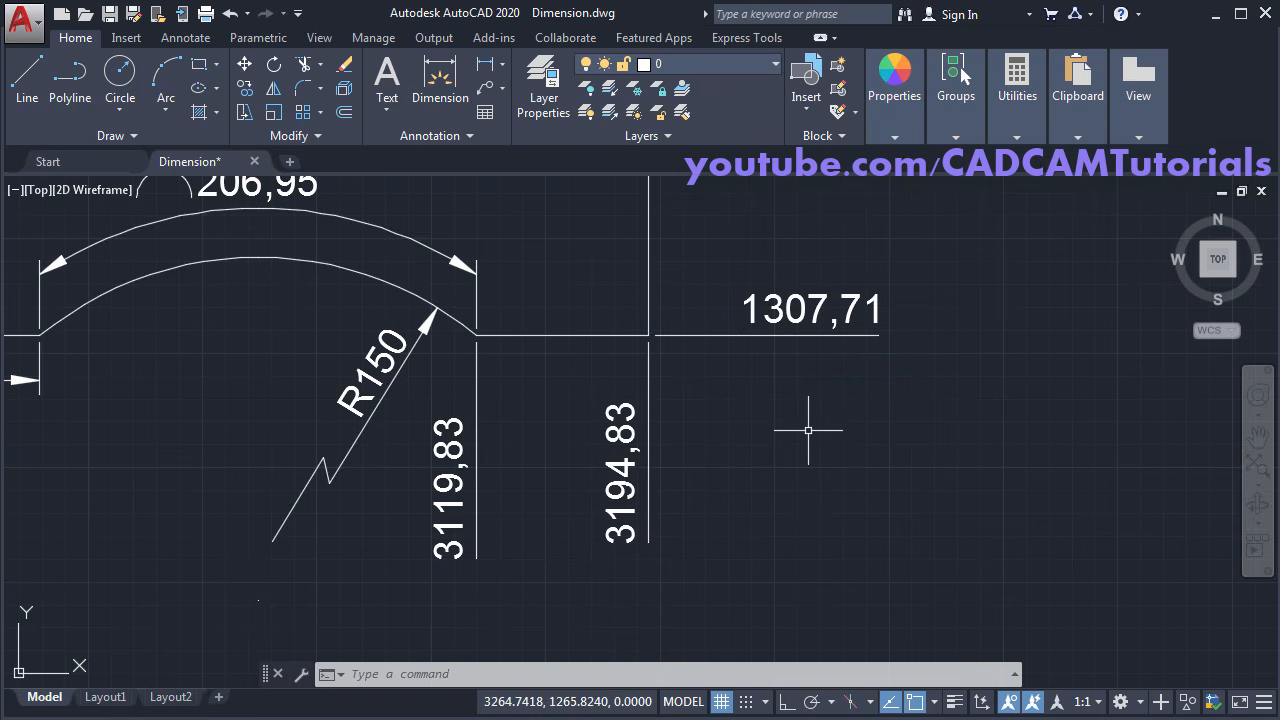
{"action": "scroll", "coordinate": [883, 398], "scroll_direction": "down", "scroll_amount": 10}
{"action": "middle_click_drag", "start_coordinate": [670, 498], "coordinate": [666, 327]}
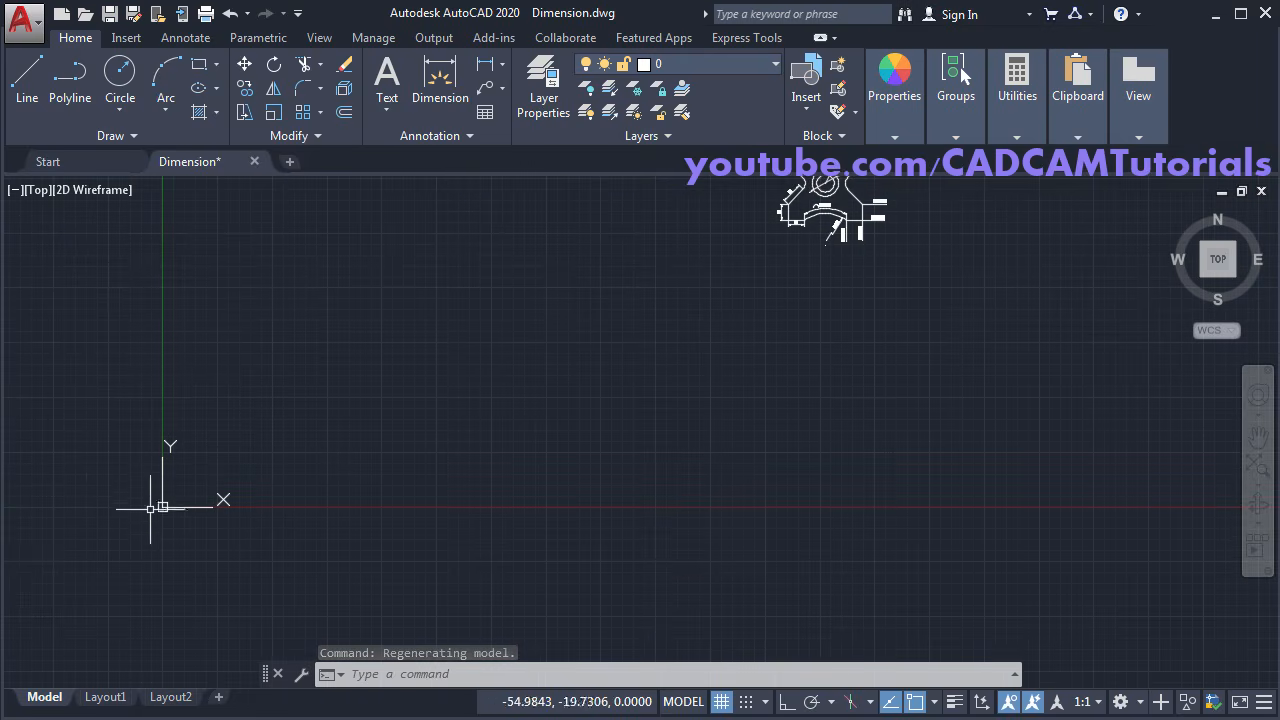
{"action": "middle_click_drag", "start_coordinate": [495, 450], "coordinate": [269, 565]}
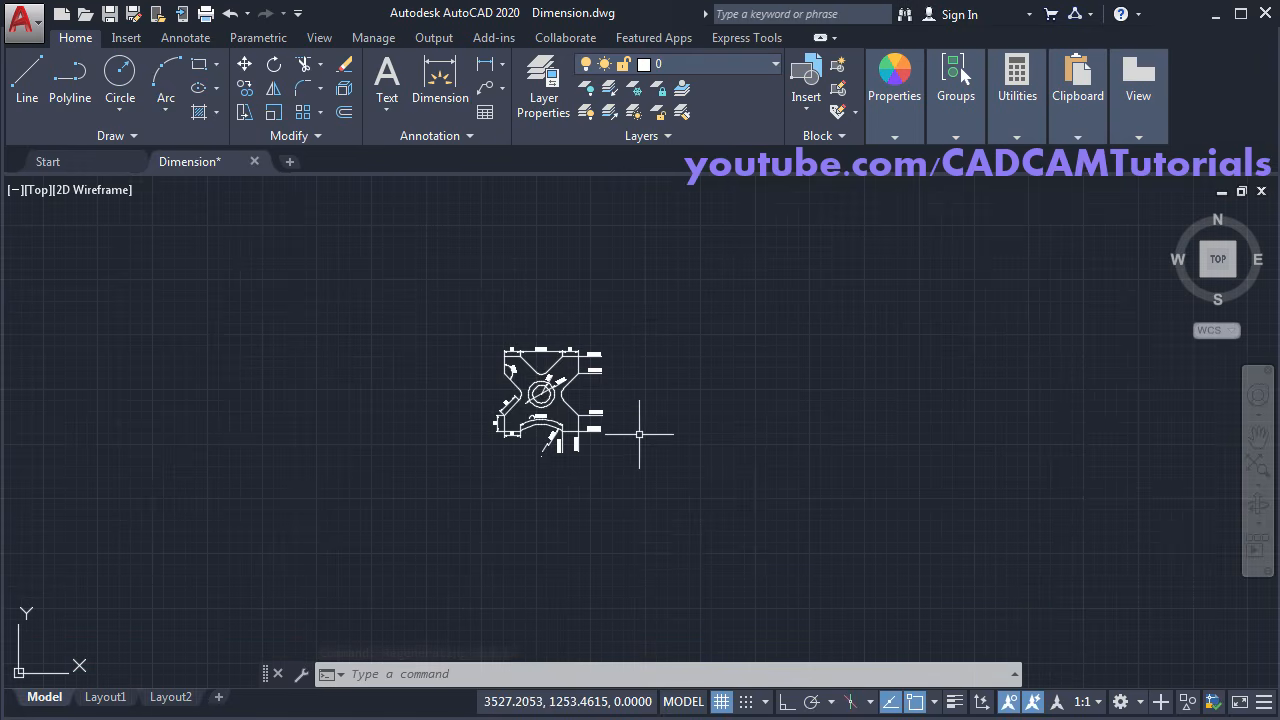
{"action": "scroll", "coordinate": [643, 423], "scroll_direction": "up", "scroll_amount": 5}
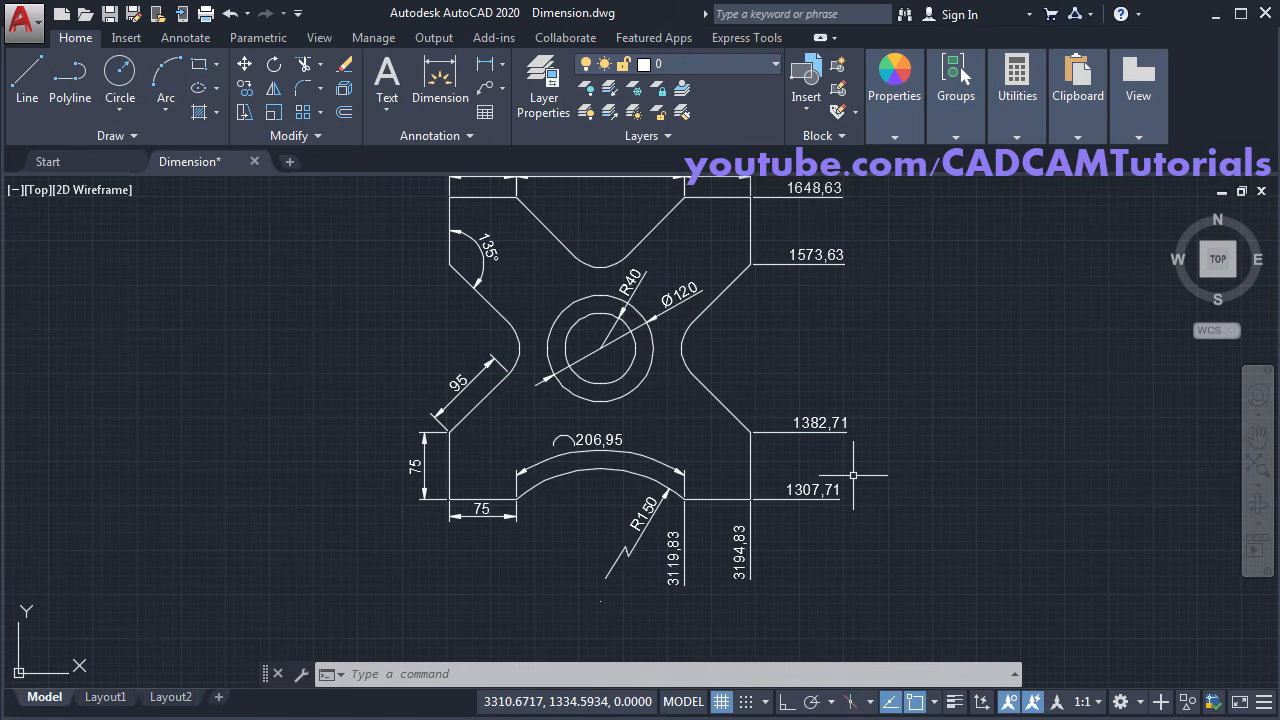
Step: Move the datum of all six ordinate dimensions from the drawing origin to the part's bottom-left corner using their shared origin grip
{"action": "scroll", "coordinate": [853, 475], "scroll_direction": "down", "scroll_amount": 3}
{"action": "left_click", "coordinate": [909, 249]}
{"action": "left_click", "coordinate": [786, 588]}
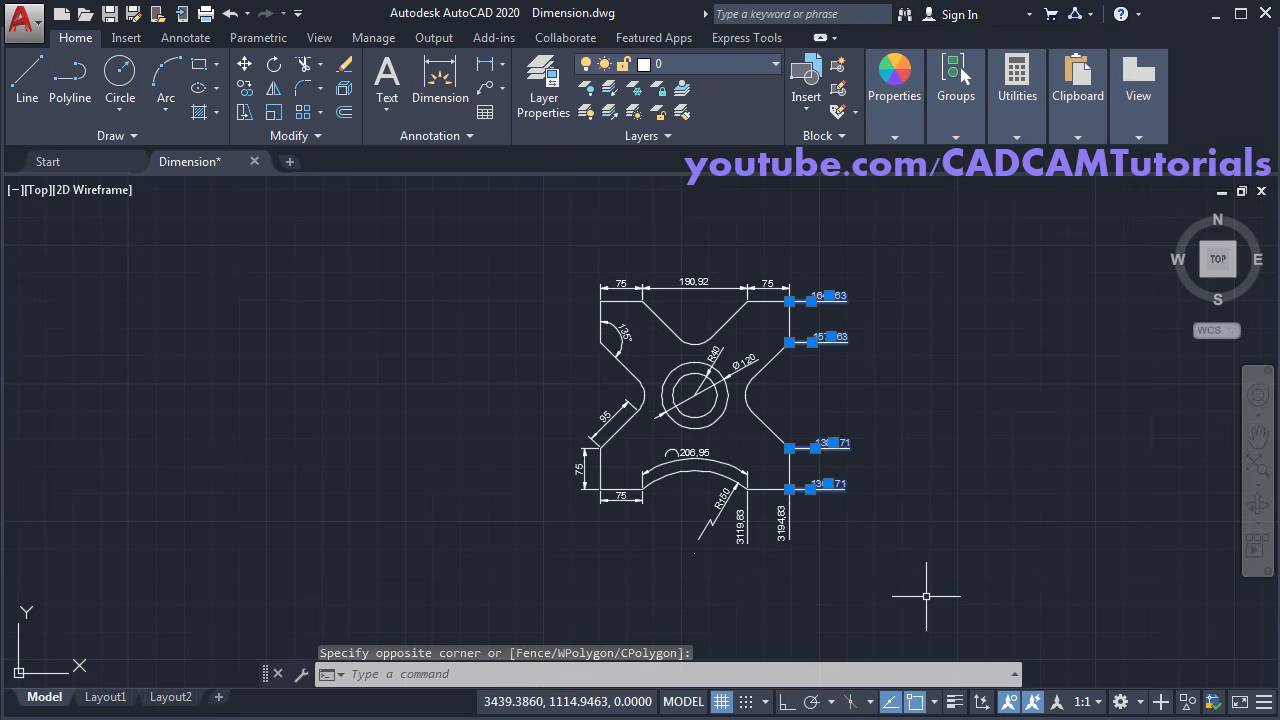
{"action": "left_click", "coordinate": [733, 533]}
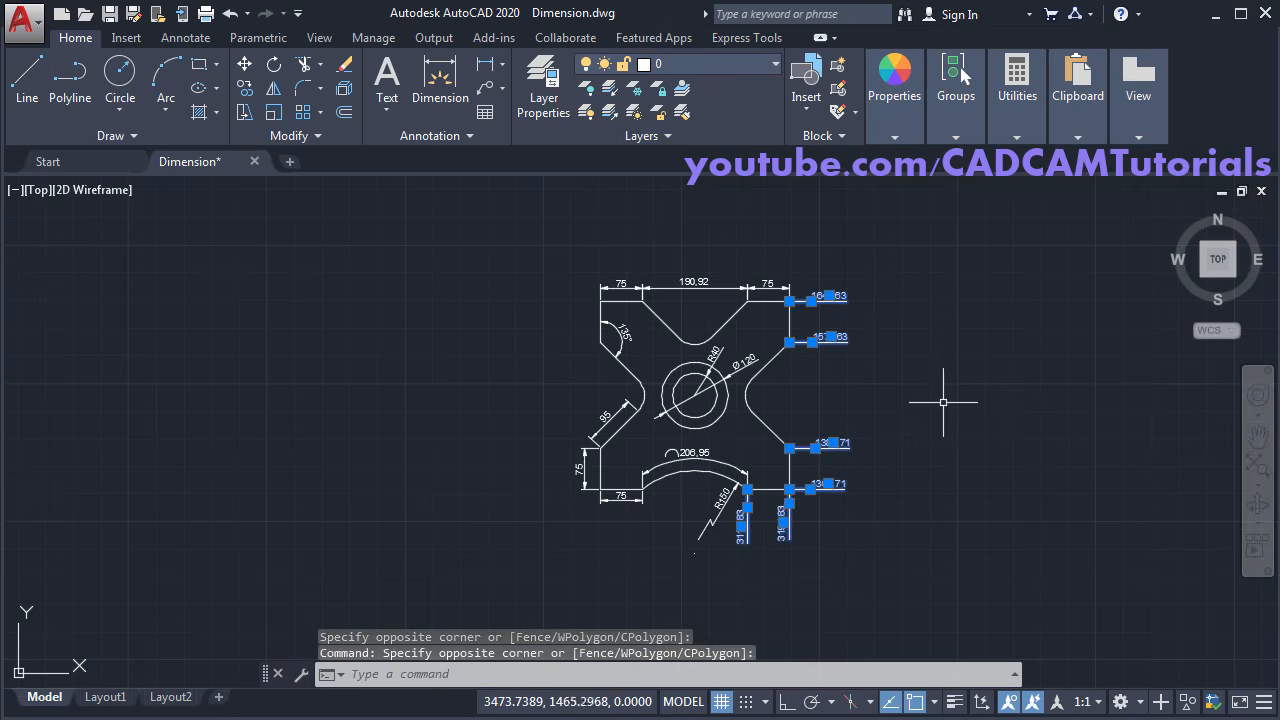
{"action": "scroll", "coordinate": [943, 402], "scroll_direction": "down", "scroll_amount": 4}
{"action": "mouse_move", "coordinate": [663, 586]}
{"action": "middle_mouse_down"}
{"action": "mouse_move", "coordinate": [577, 437]}
{"action": "mouse_move", "coordinate": [566, 451]}
{"action": "middle_mouse_up"}
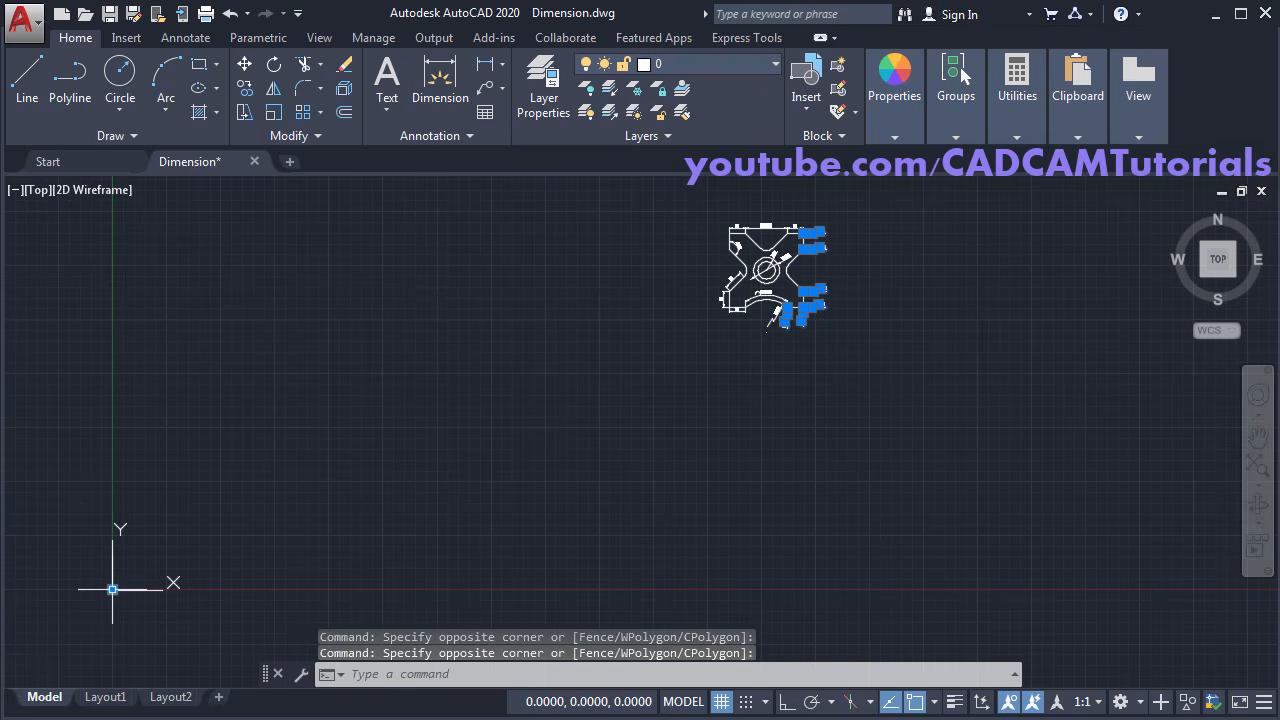
{"action": "left_click", "coordinate": [112, 589]}
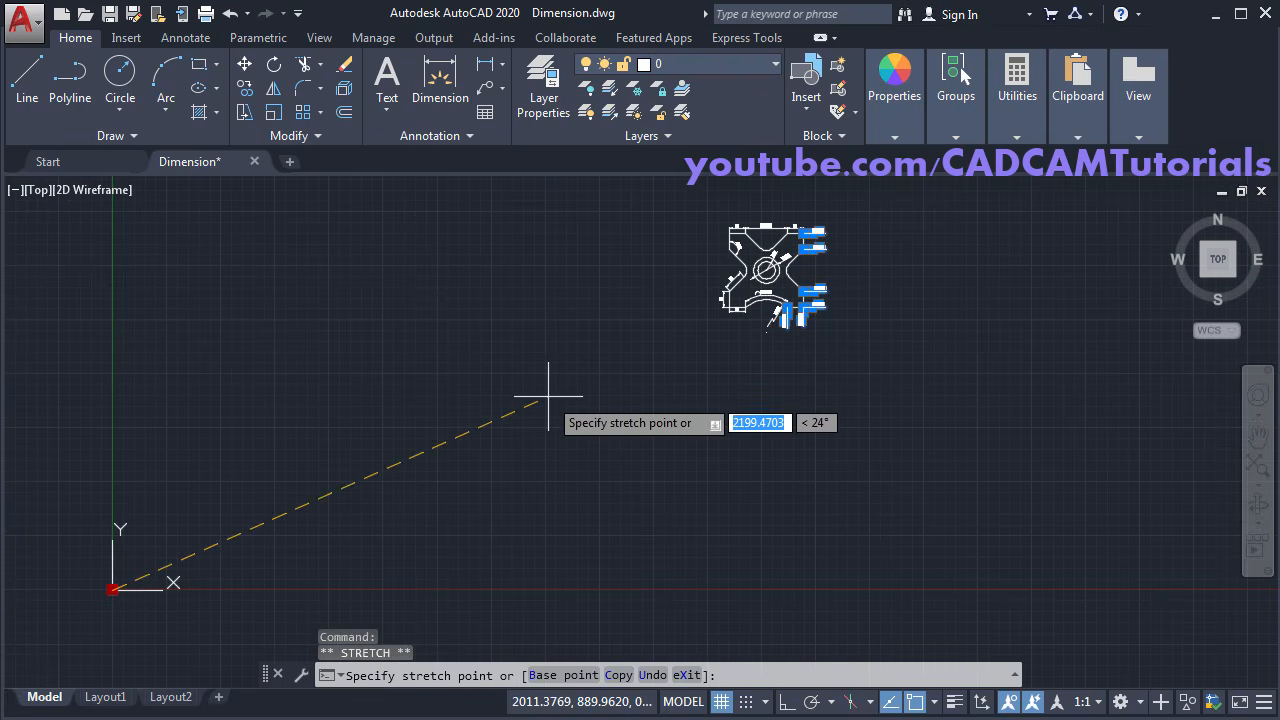
{"action": "middle_click_drag", "start_coordinate": [718, 350], "coordinate": [490, 575]}
{"action": "scroll", "coordinate": [466, 546], "scroll_direction": "up", "scroll_amount": 5}
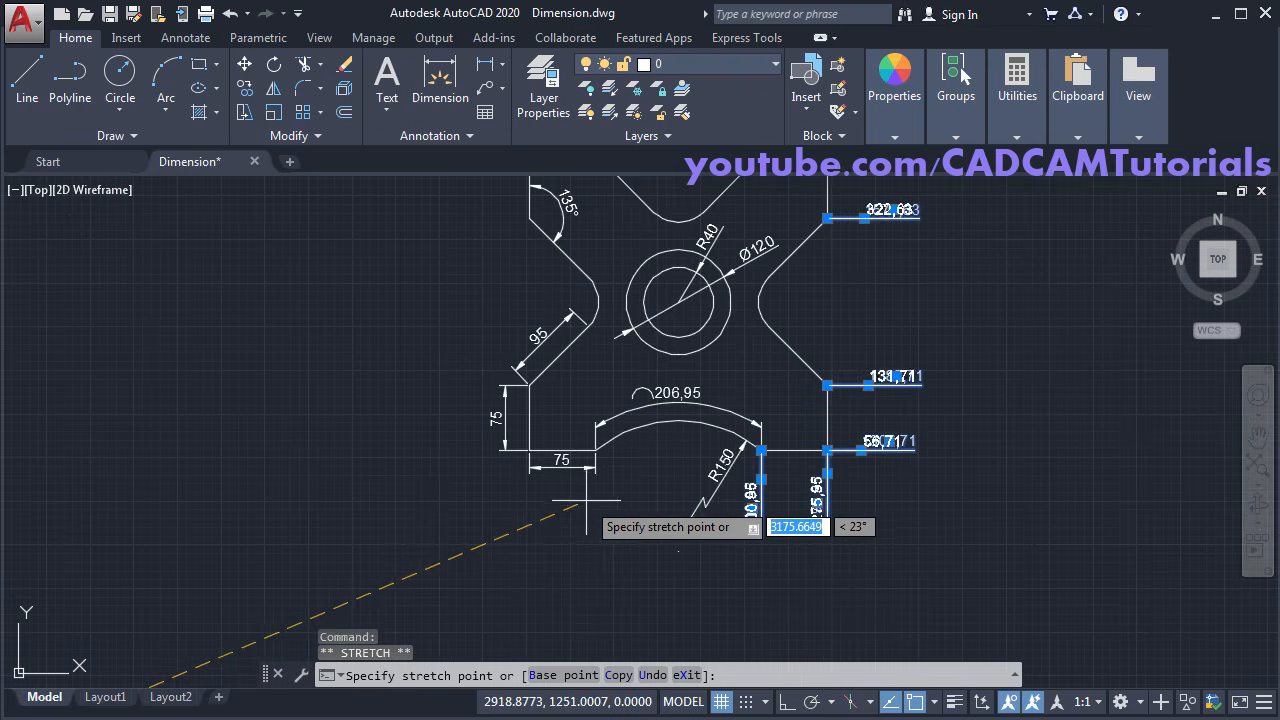
{"action": "middle_click_drag", "start_coordinate": [588, 503], "coordinate": [588, 593]}
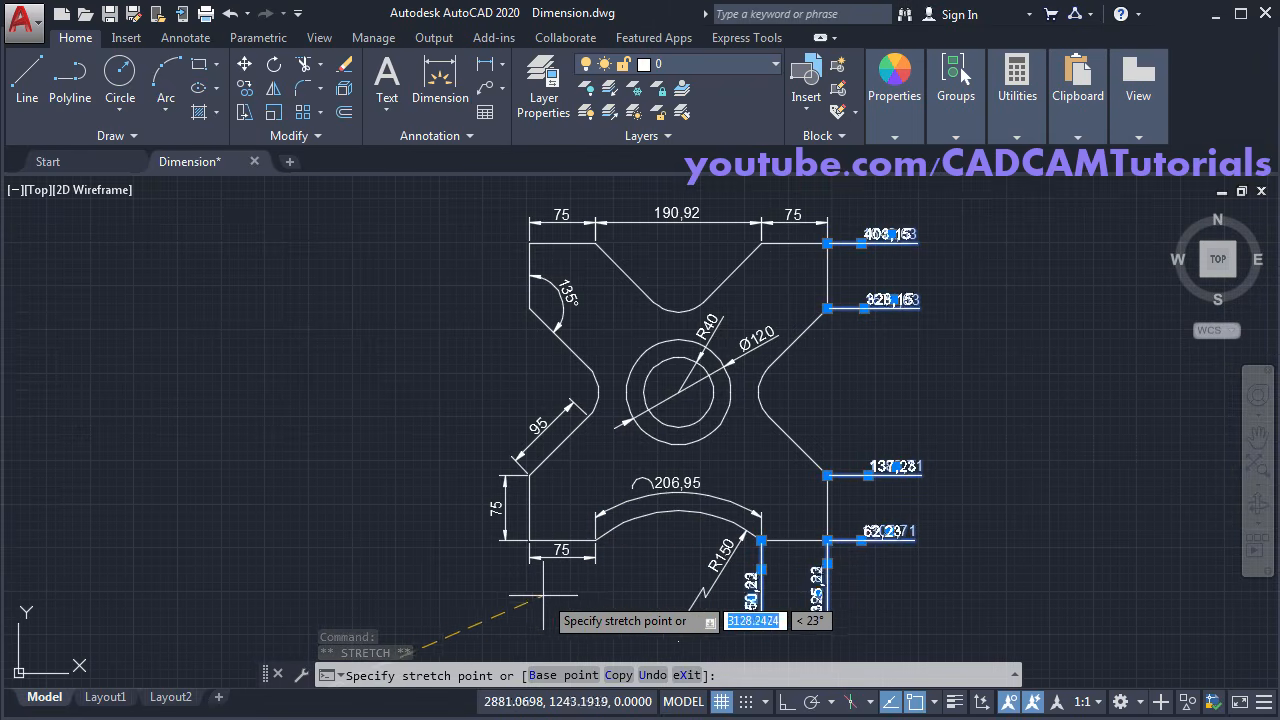
{"action": "scroll", "coordinate": [517, 592], "scroll_direction": "up", "scroll_amount": 2}
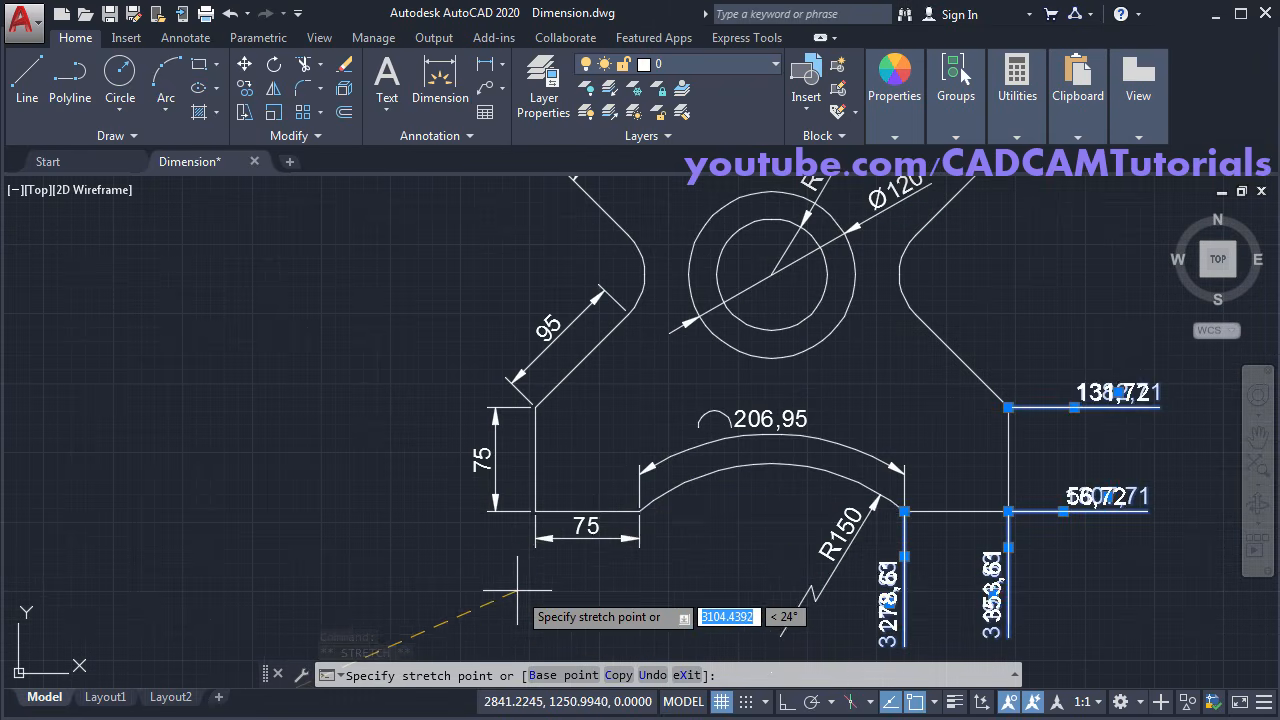
{"action": "left_click", "coordinate": [535, 511]}
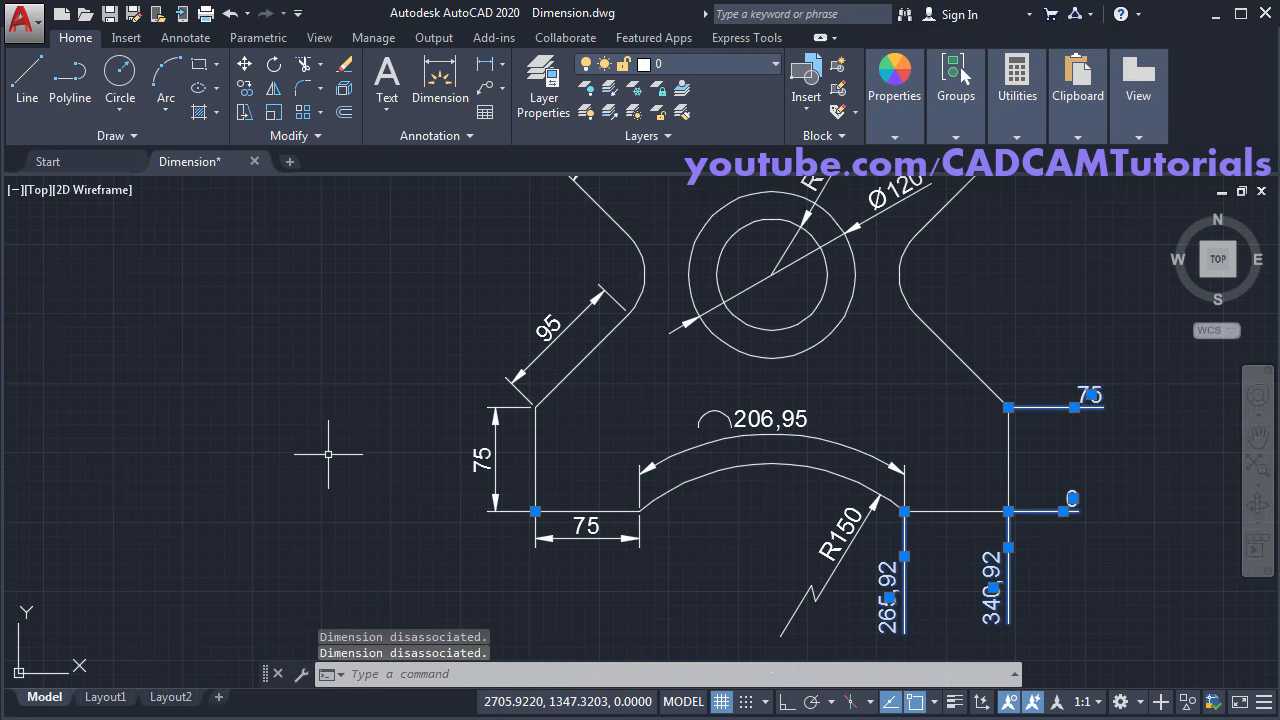
{"action": "scroll", "coordinate": [323, 432], "scroll_direction": "down", "scroll_amount": 2}
{"action": "key", "text": "Escape"}
{"action": "middle_click_drag", "start_coordinate": [1026, 424], "coordinate": [1020, 497]}
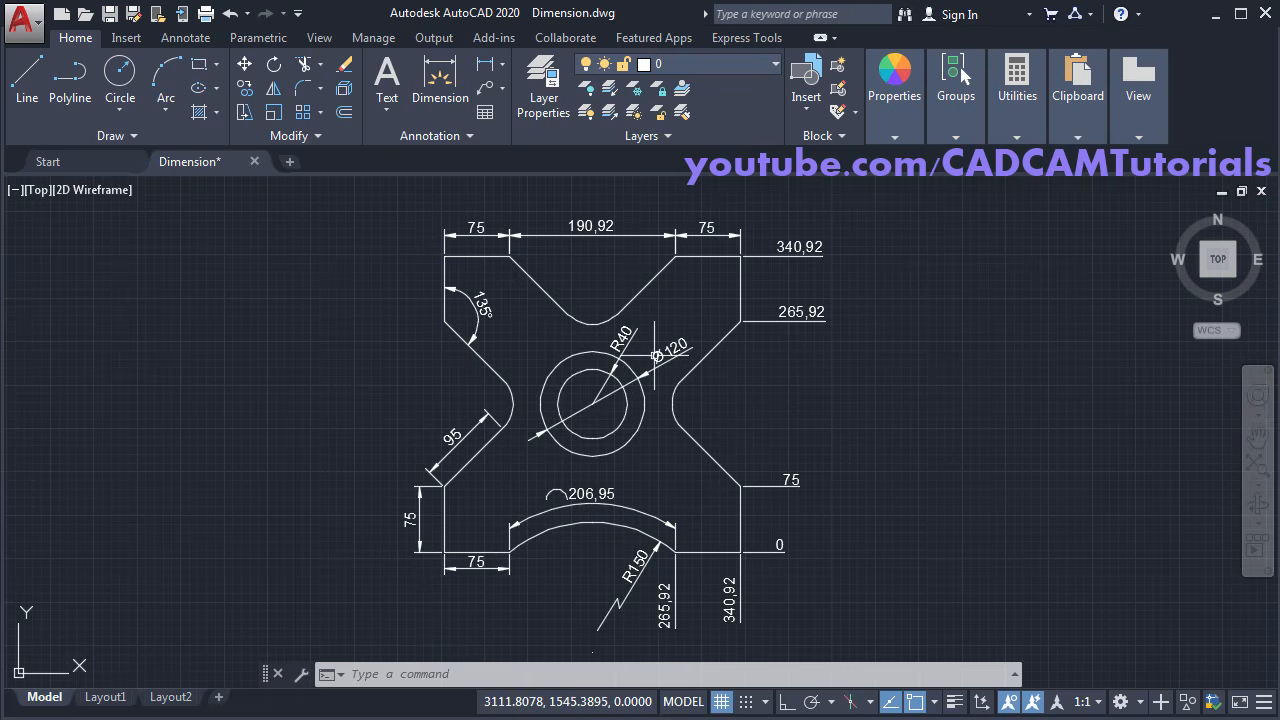
{"action": "left_click", "coordinate": [505, 65]}
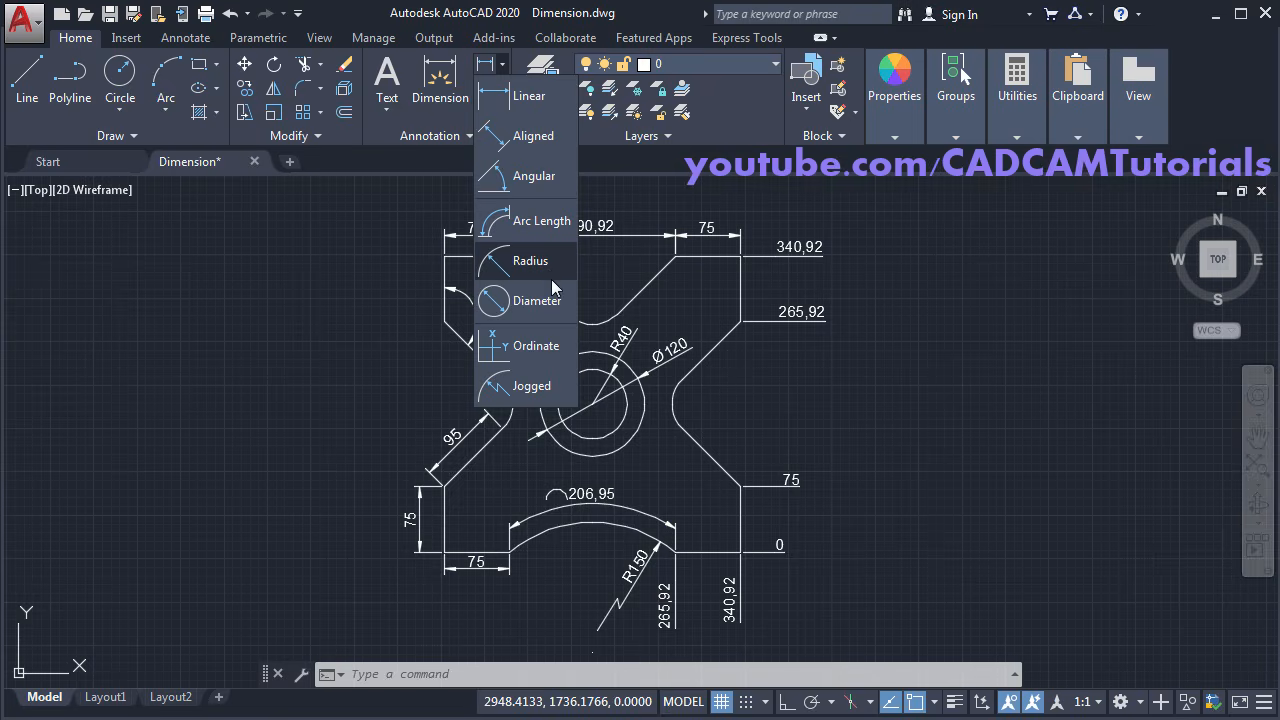
{"action": "left_click", "coordinate": [611, 284]}
{"action": "key", "text": "Escape"}
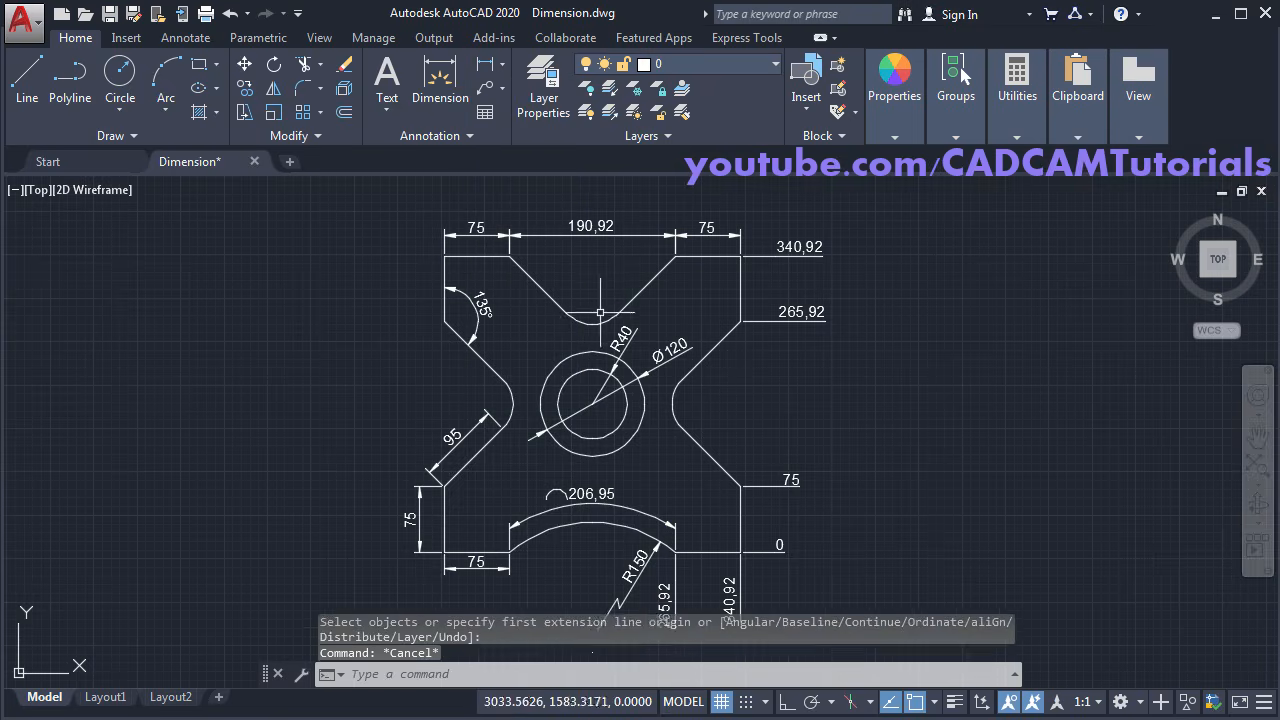
Step: Add a multileader pointing at the part's lower-right slanted edge, with its landing up and outside the part and the text "LEADER TRIAL"
{"action": "middle_click_drag", "start_coordinate": [600, 306], "coordinate": [495, 256]}
{"action": "scroll", "coordinate": [697, 353], "scroll_direction": "up", "scroll_amount": 3}
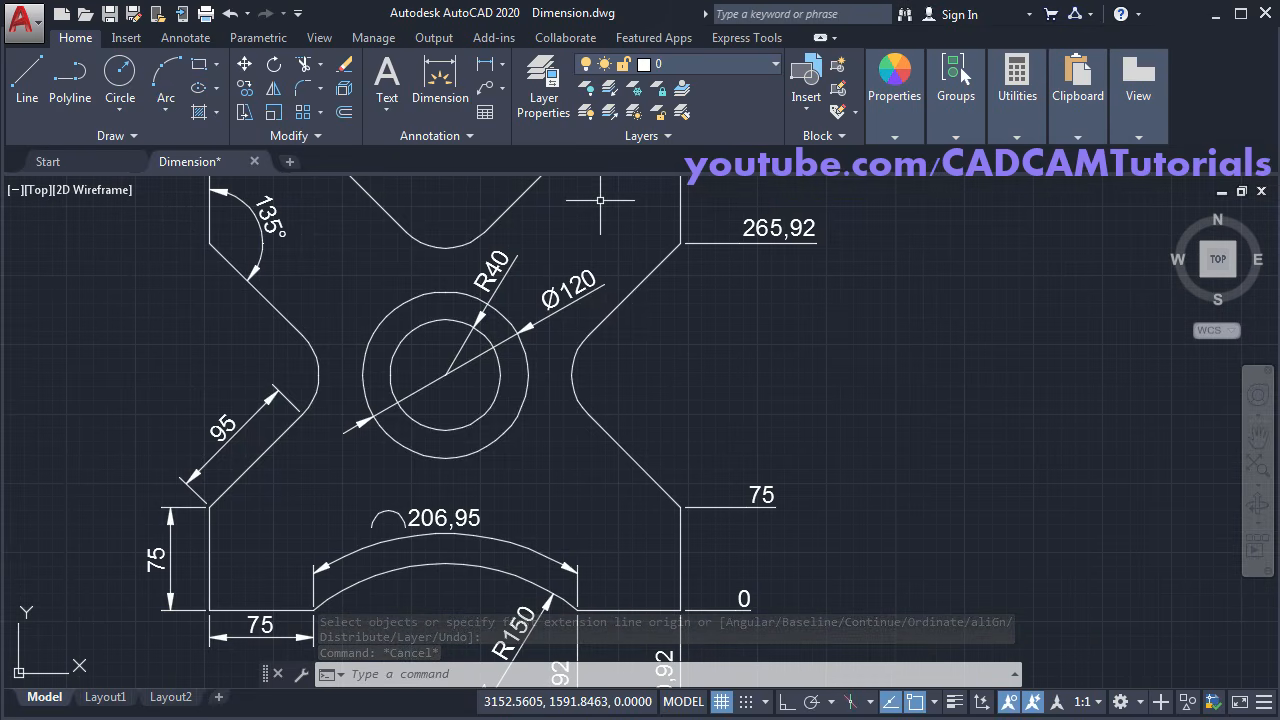
{"action": "left_click", "coordinate": [485, 91]}
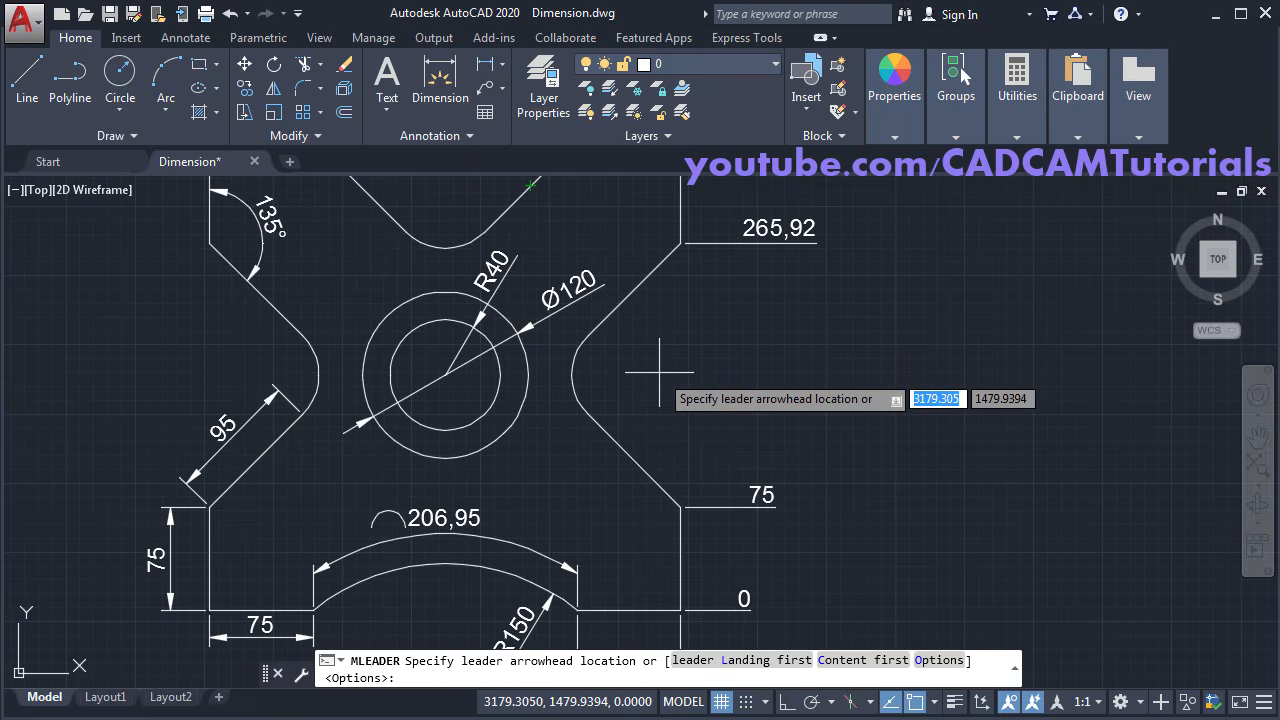
{"action": "left_click", "coordinate": [634, 461]}
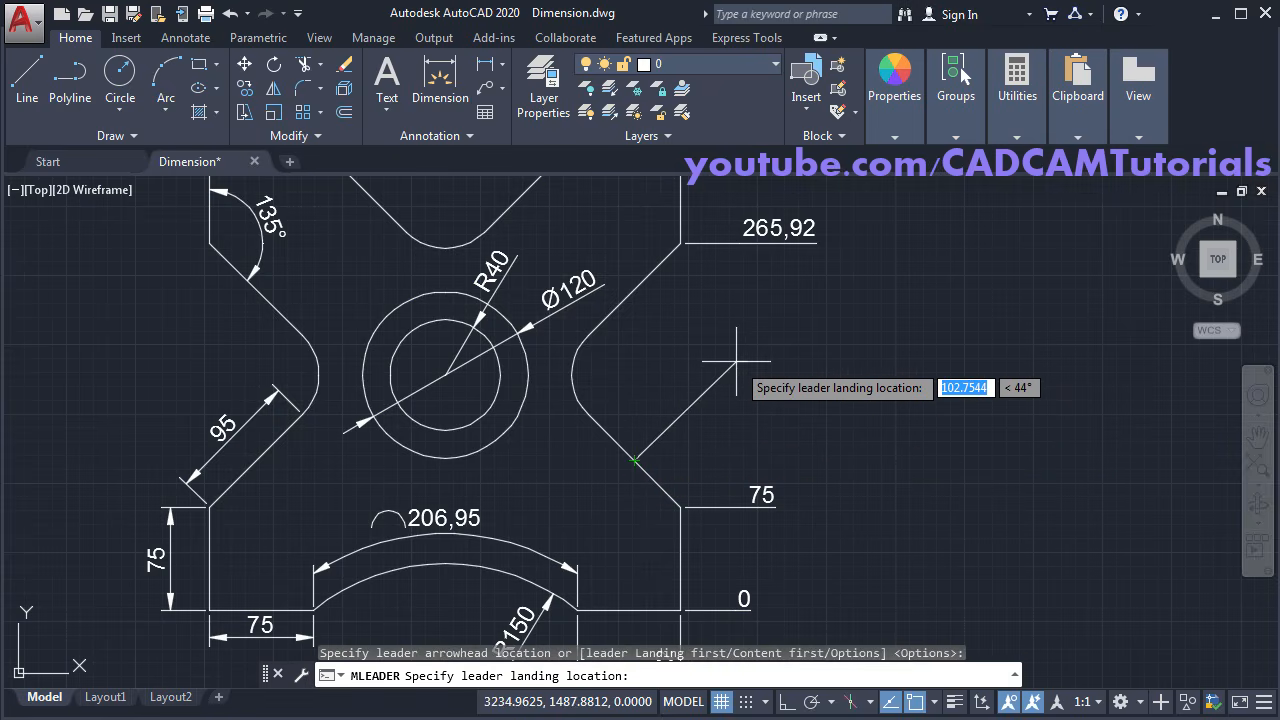
{"action": "left_click", "coordinate": [748, 361]}
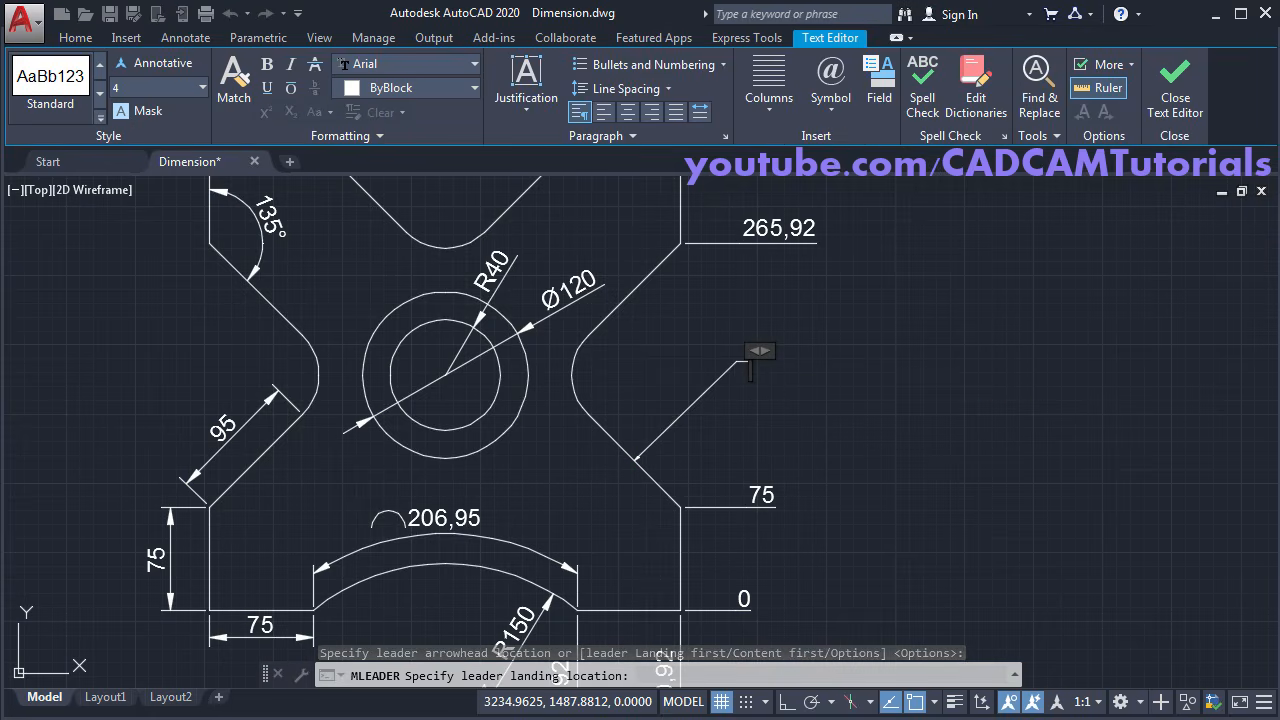
{"action": "type", "text": "LEADER TRIAL"}
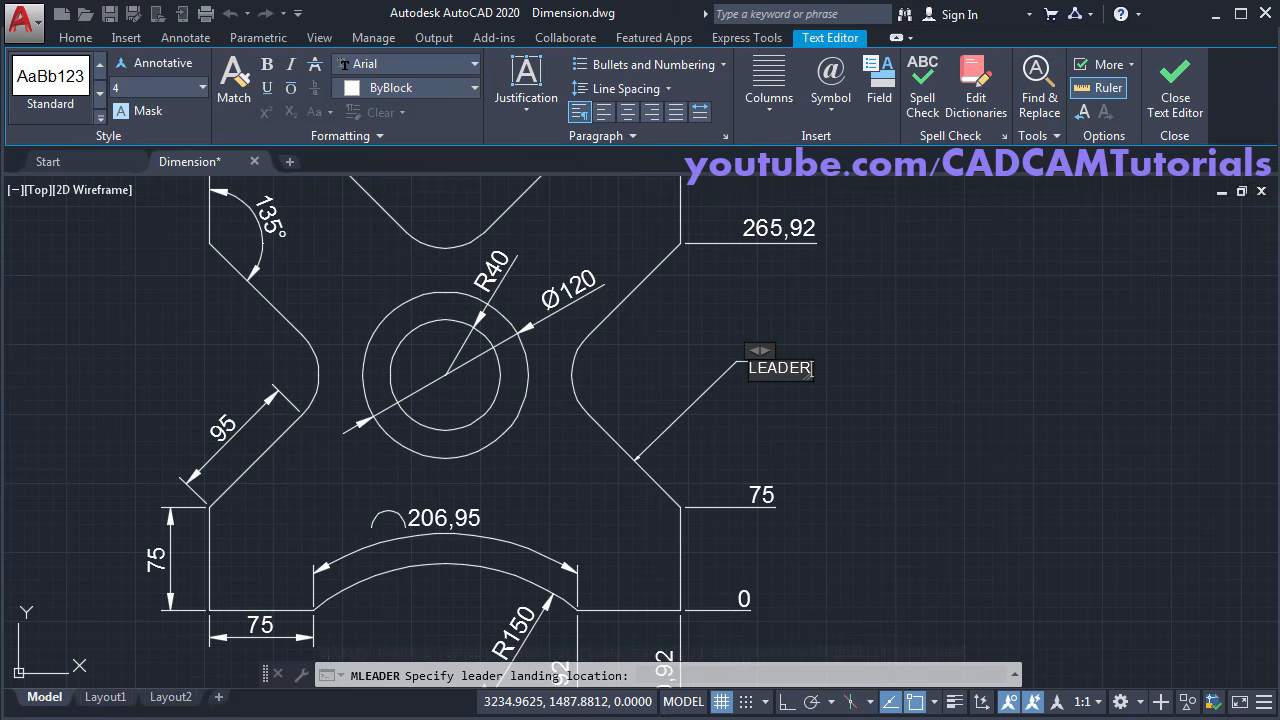
{"action": "left_click", "coordinate": [919, 421]}
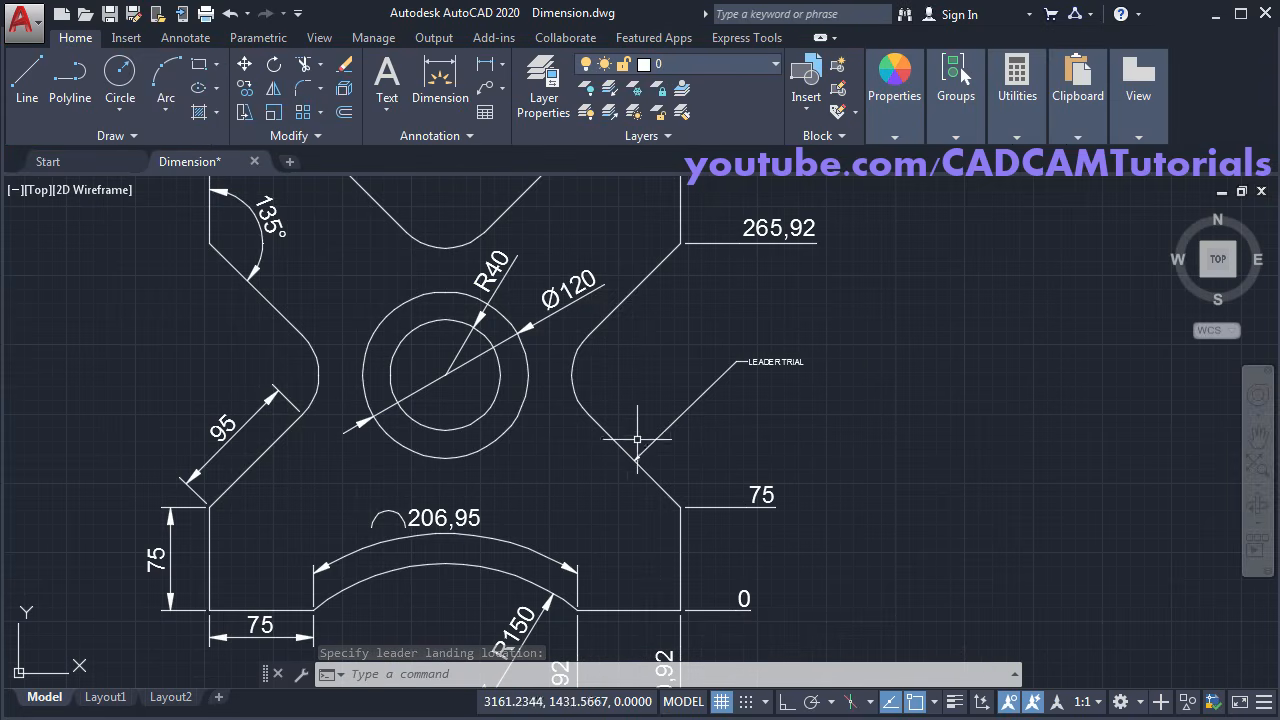
Step: Set the overall scale of the Standard multileader style to 5
{"action": "middle_click_drag", "start_coordinate": [684, 474], "coordinate": [702, 494]}
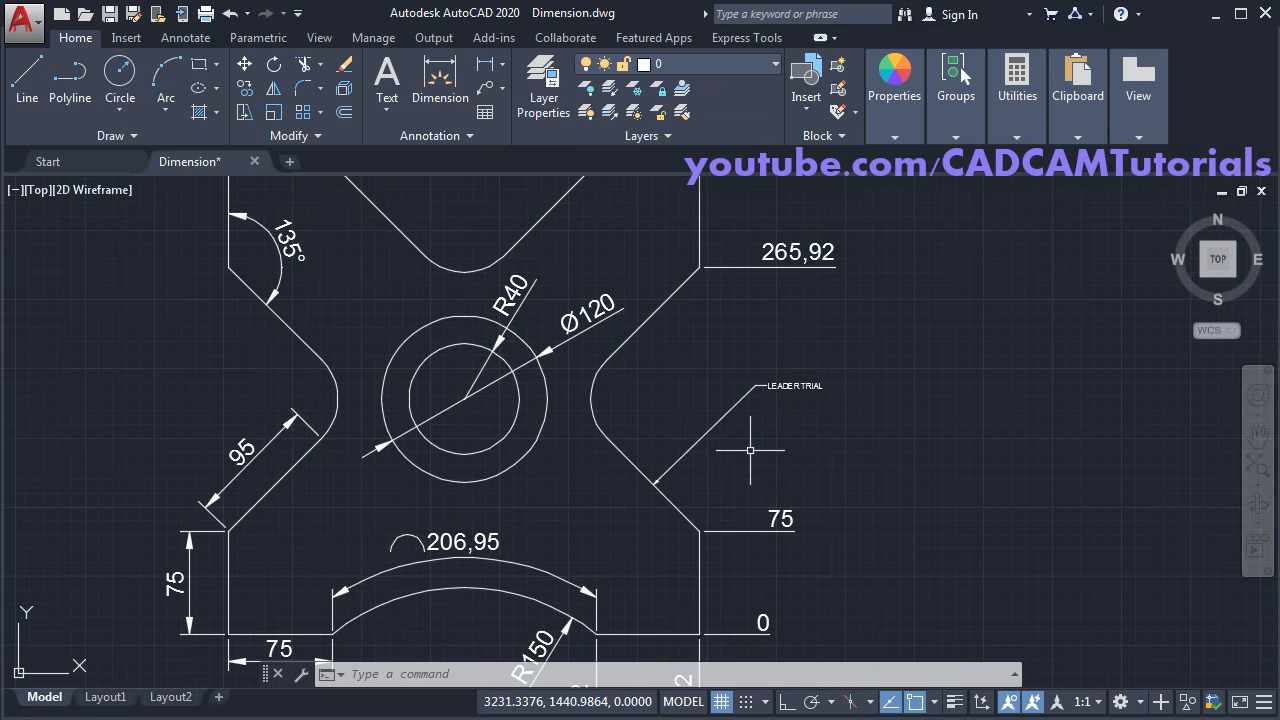
{"action": "left_click", "coordinate": [431, 136]}
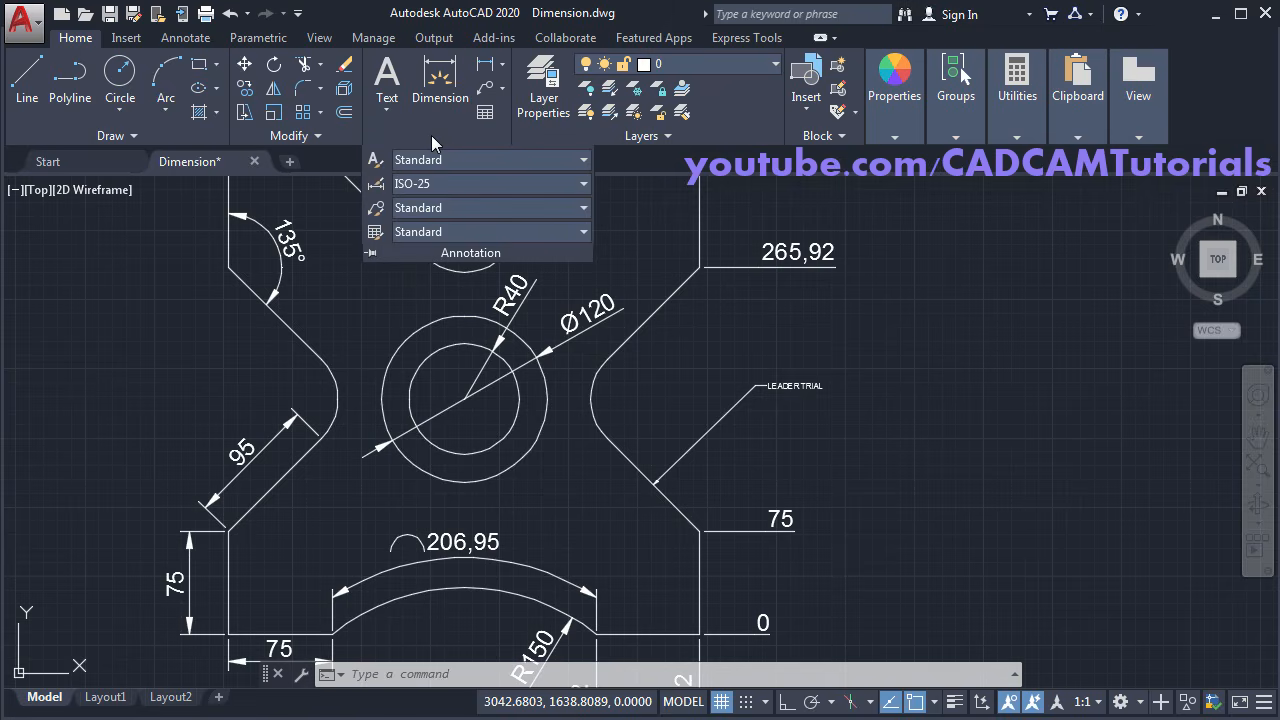
{"action": "left_click", "coordinate": [376, 212]}
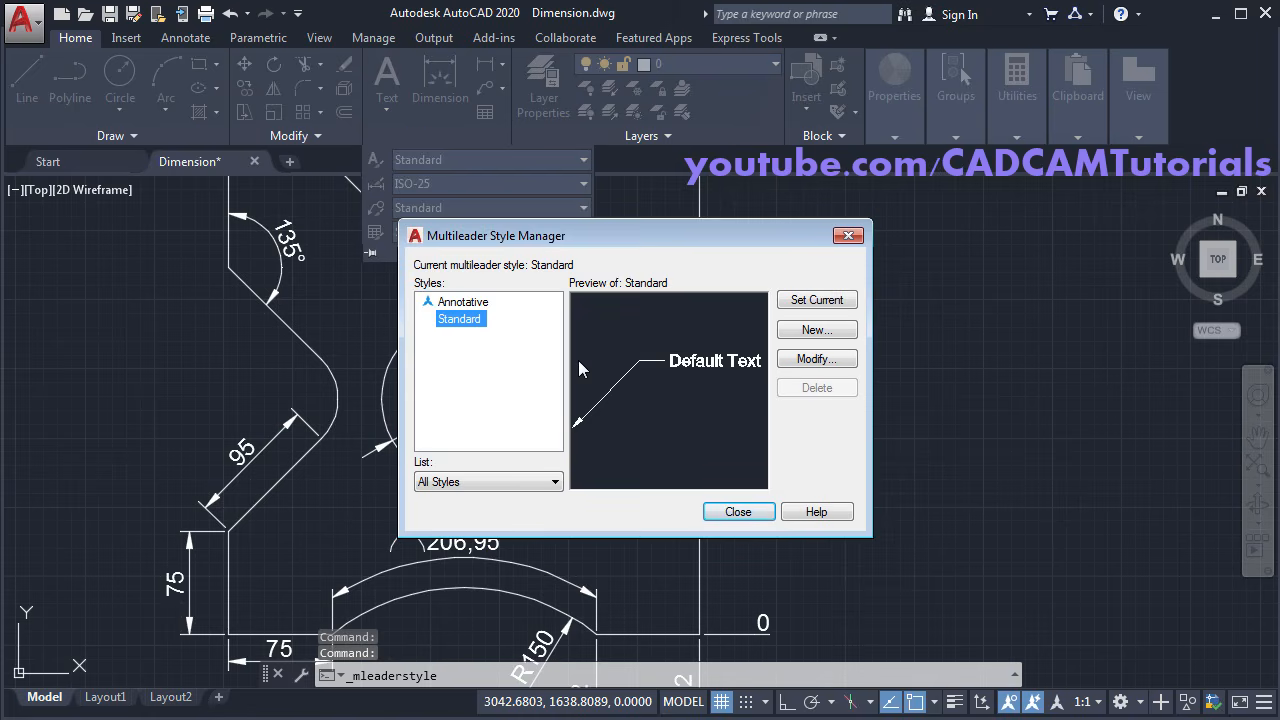
{"action": "left_click", "coordinate": [826, 362]}
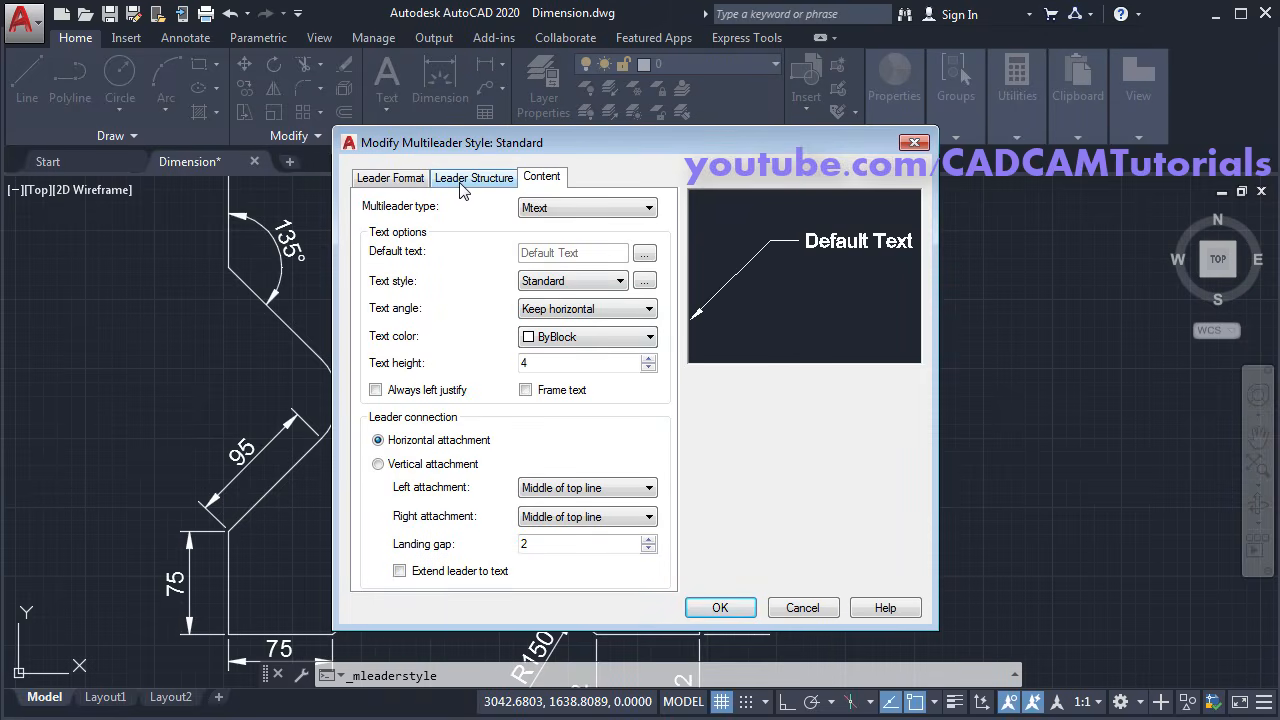
{"action": "left_click", "coordinate": [463, 180]}
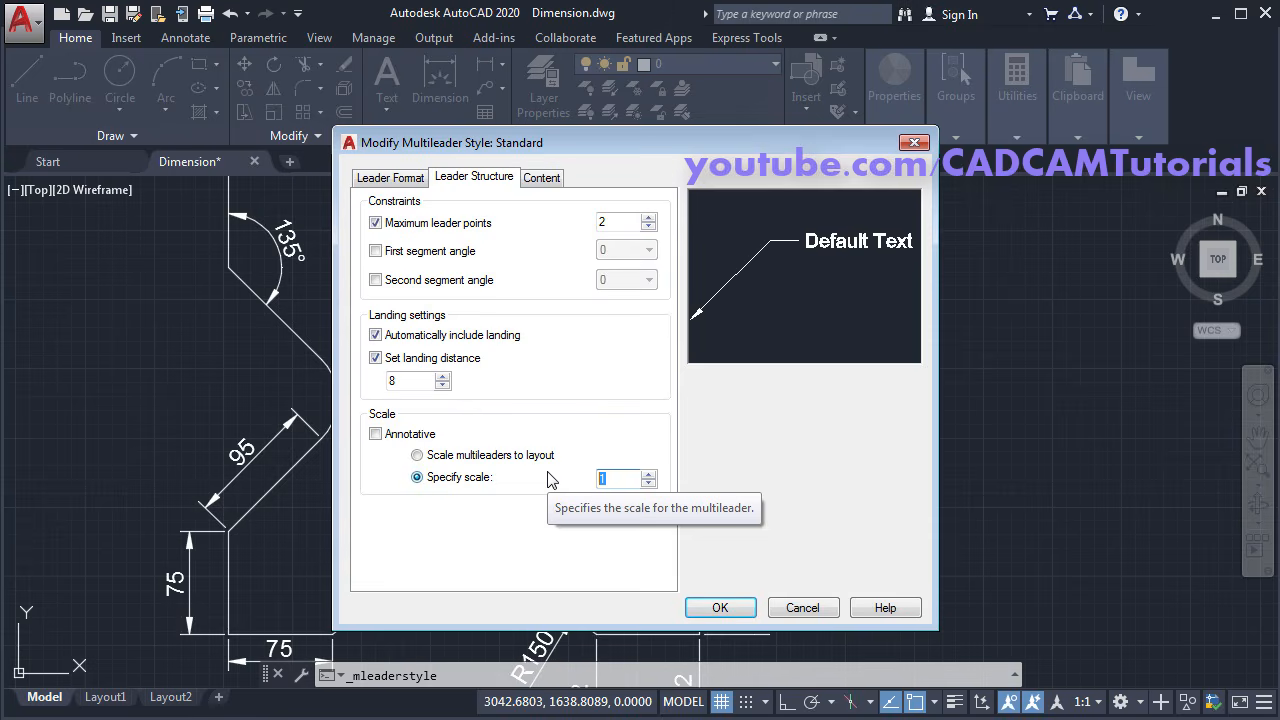
{"action": "type", "text": "5"}
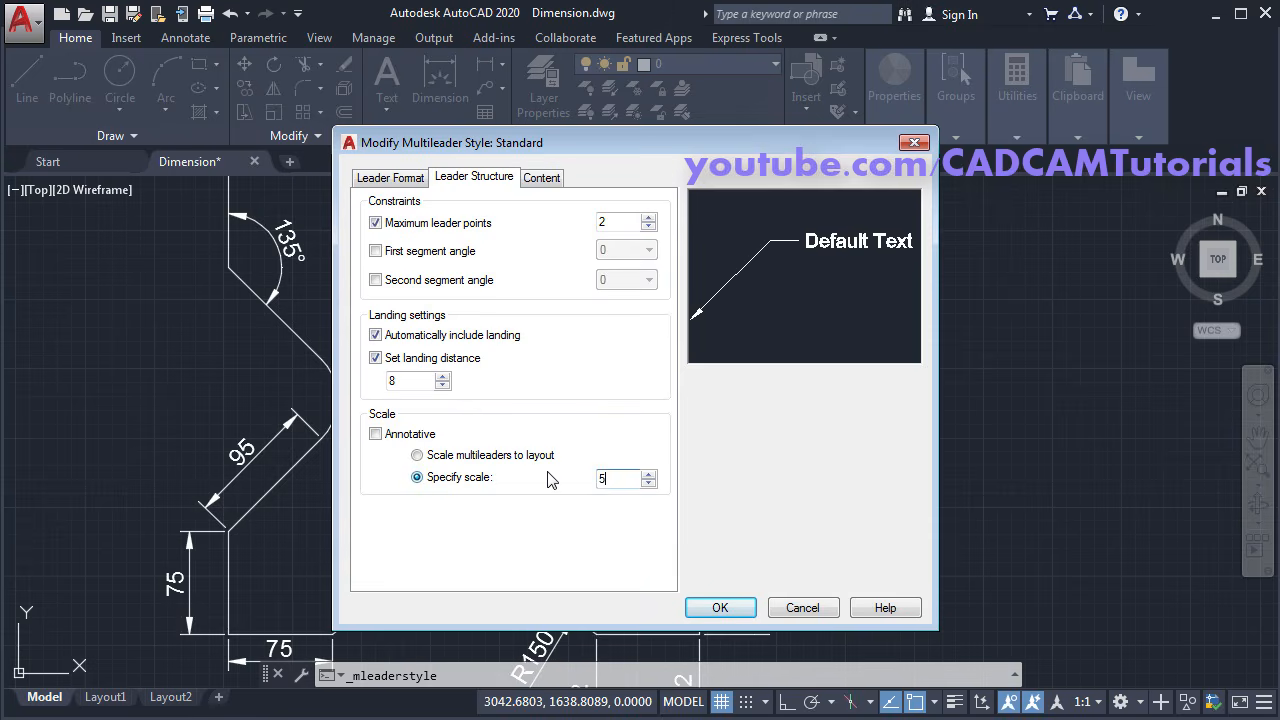
{"action": "left_click", "coordinate": [720, 608]}
{"action": "left_click", "coordinate": [737, 514]}
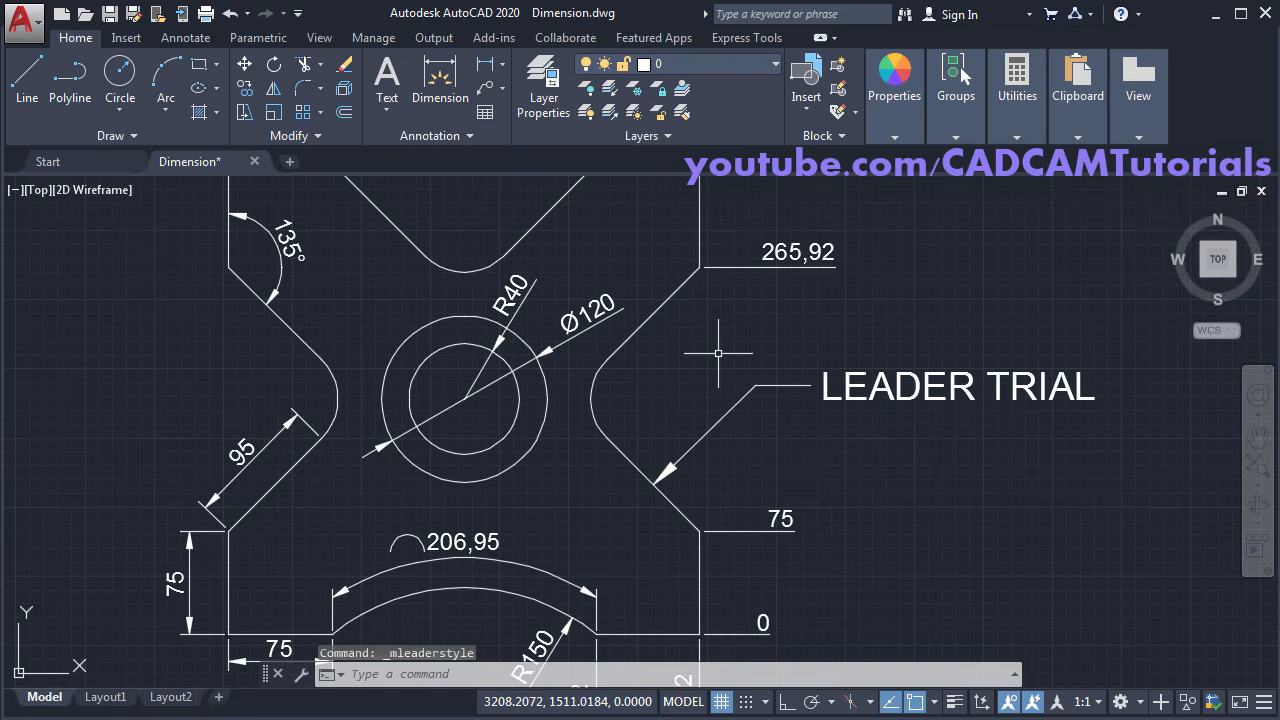
Step: Delete the style overrides under the ISO-25 dimension style
{"action": "scroll", "coordinate": [900, 400], "scroll_direction": "down", "scroll_amount": 2}
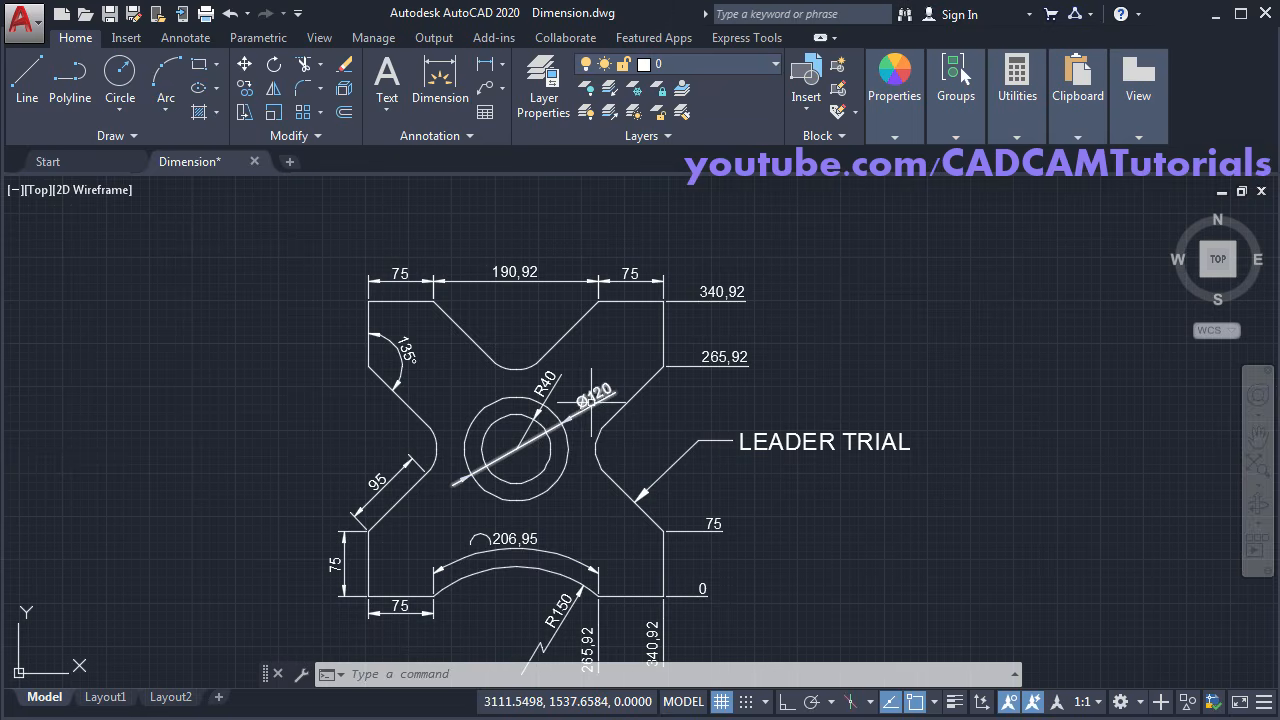
{"action": "left_click", "coordinate": [432, 139]}
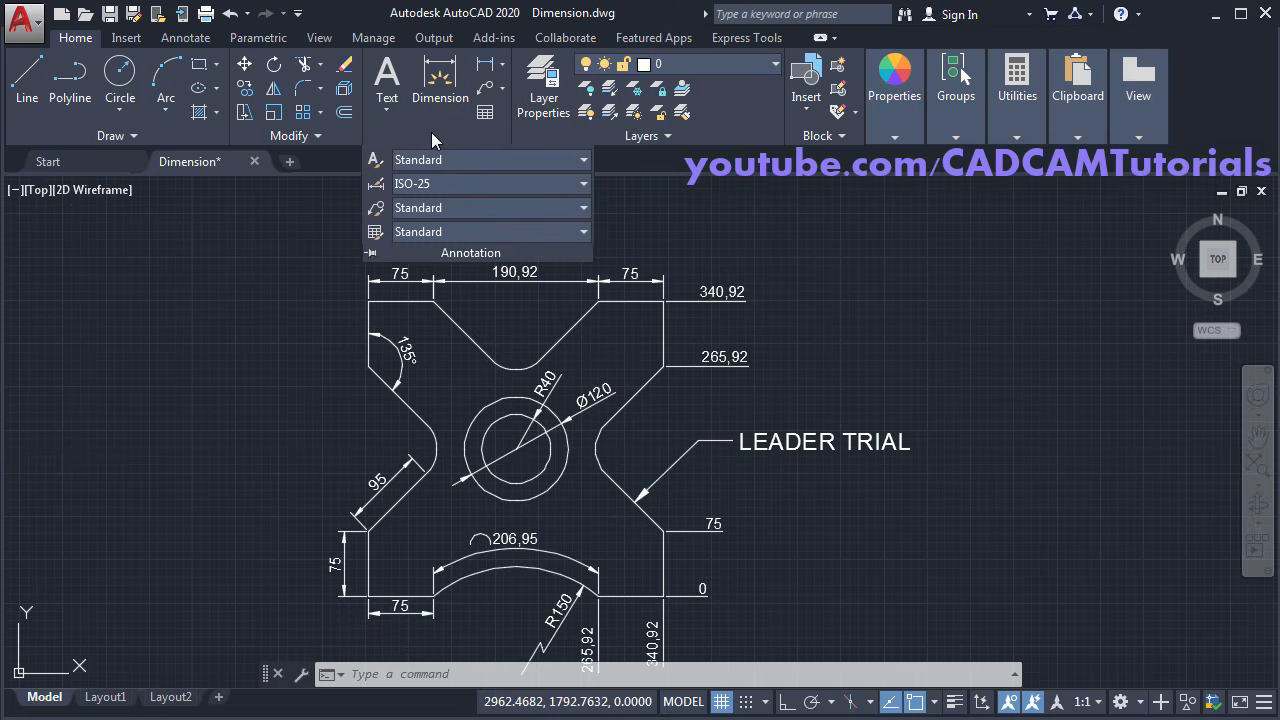
{"action": "left_click", "coordinate": [379, 190]}
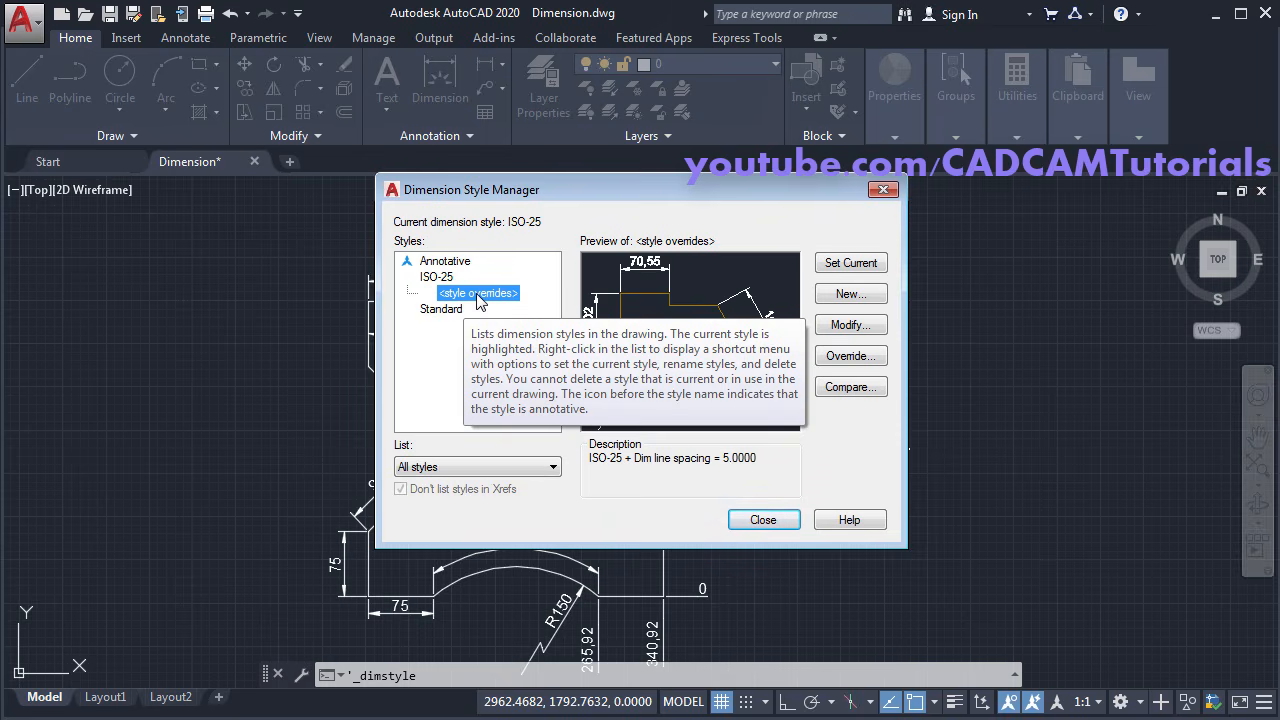
{"action": "right_click", "coordinate": [477, 300]}
{"action": "left_click", "coordinate": [533, 358]}
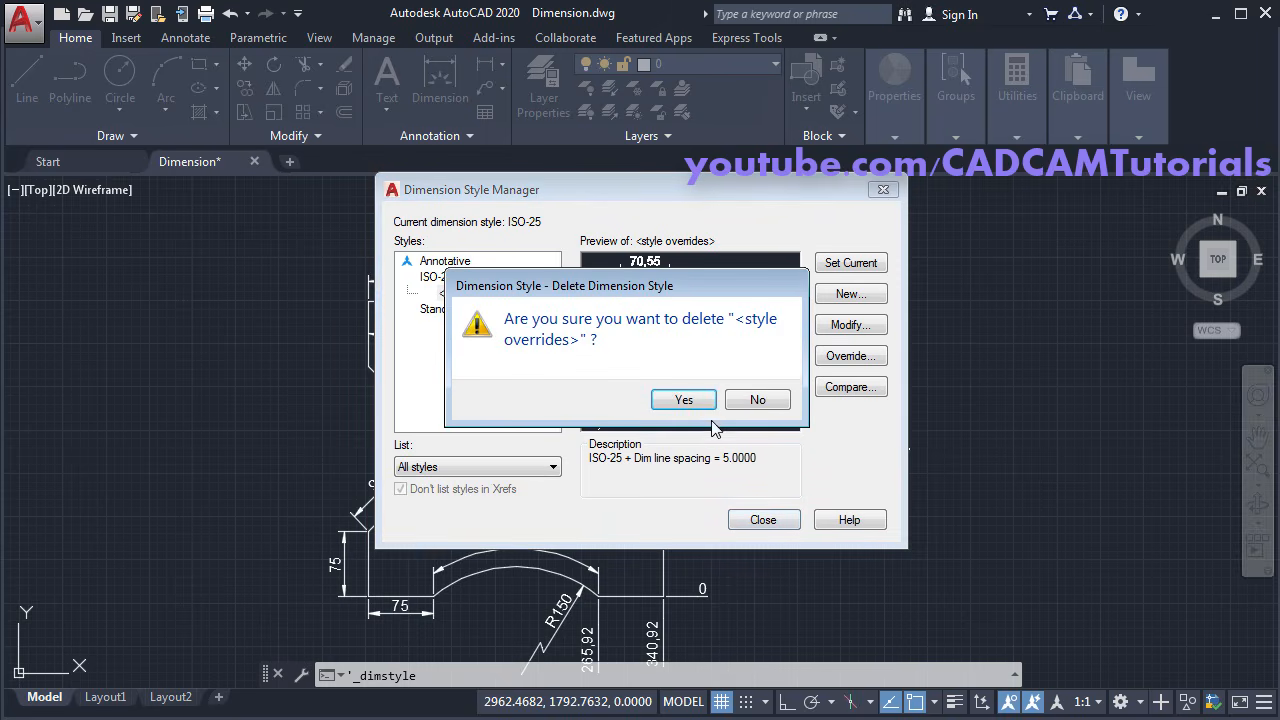
{"action": "left_click", "coordinate": [683, 401]}
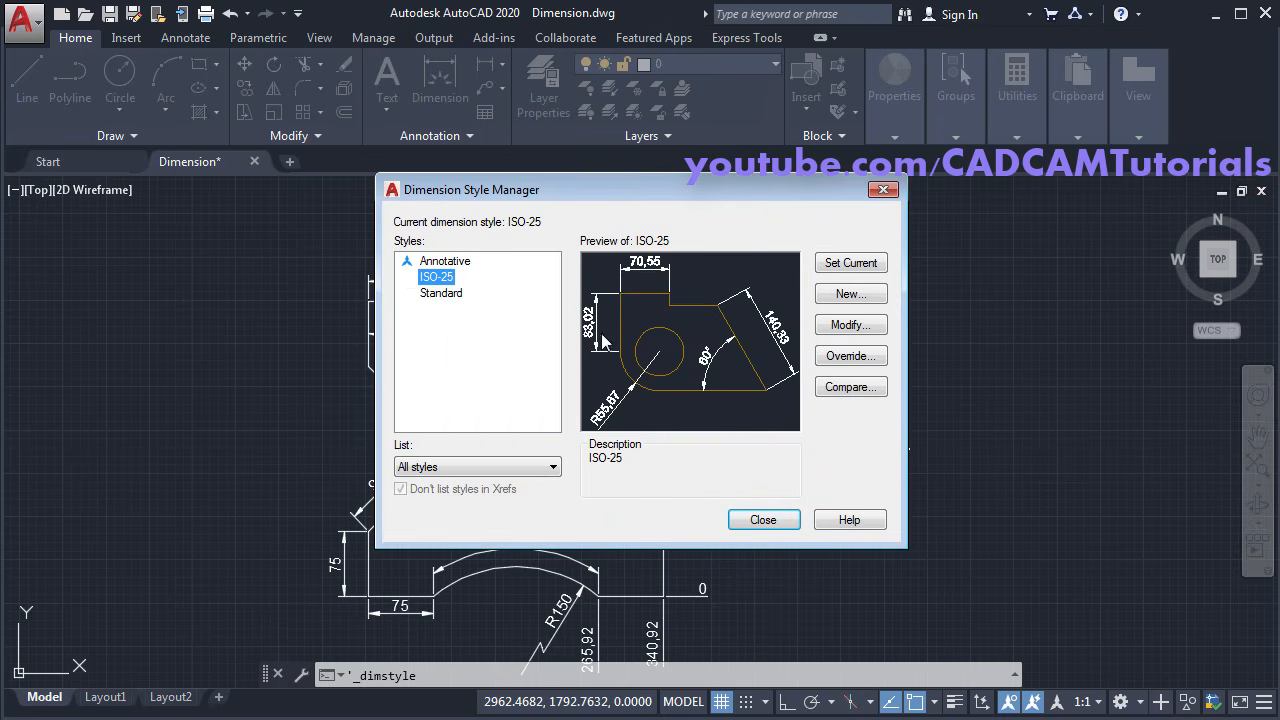
Step: Check the overall scale, text height and arrow size in the ISO-25 dimension style without changing them
{"action": "left_click", "coordinate": [854, 329]}
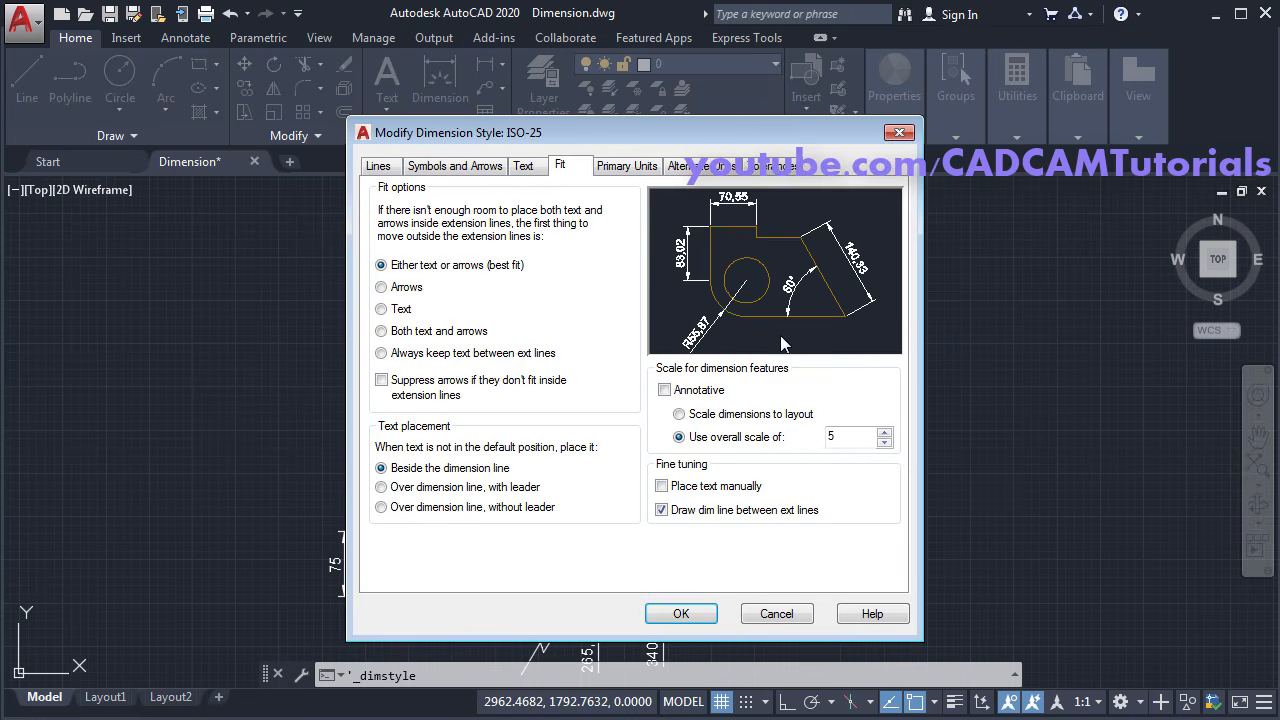
{"action": "left_click", "coordinate": [527, 170]}
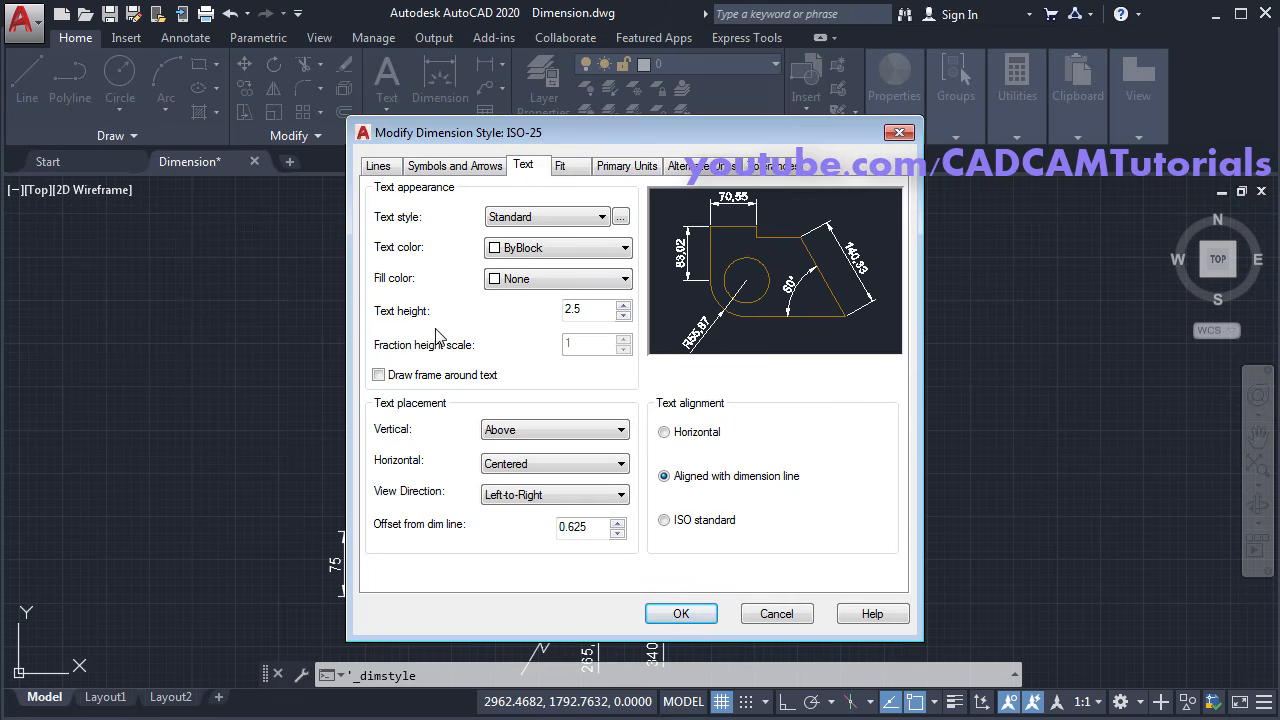
{"action": "left_click", "coordinate": [430, 172]}
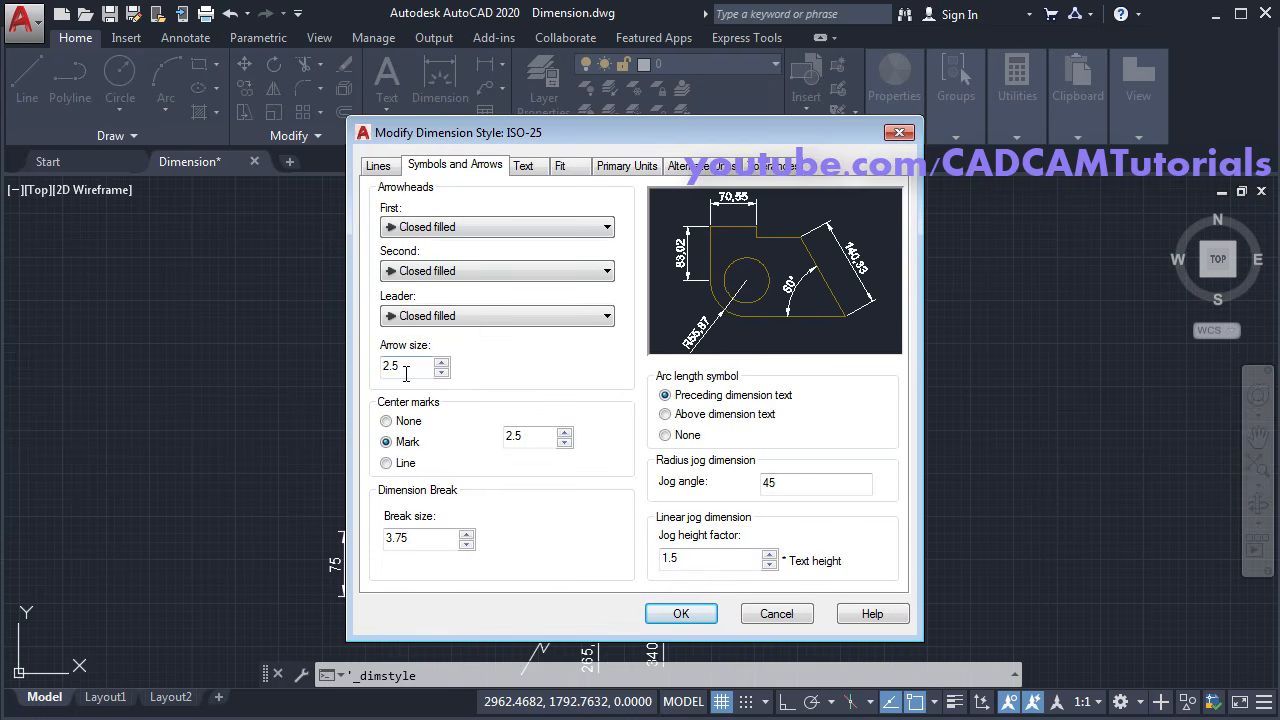
{"action": "left_click", "coordinate": [777, 614]}
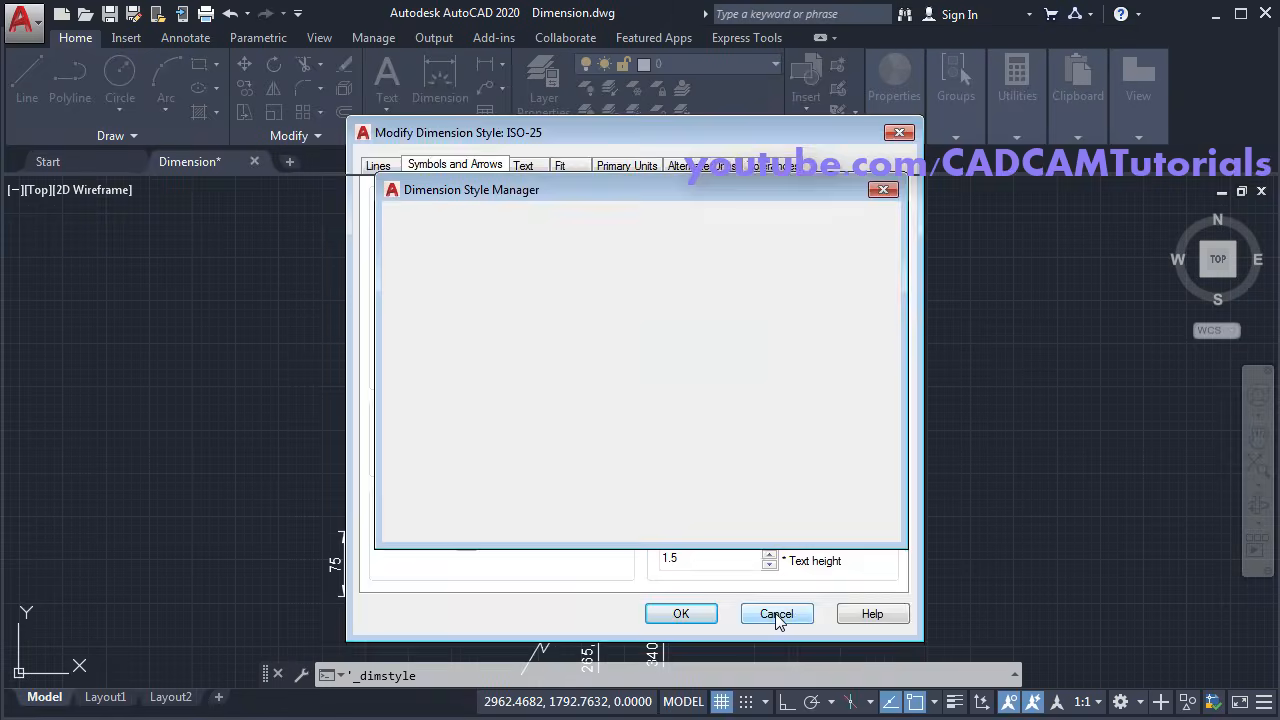
{"action": "left_click", "coordinate": [763, 520]}
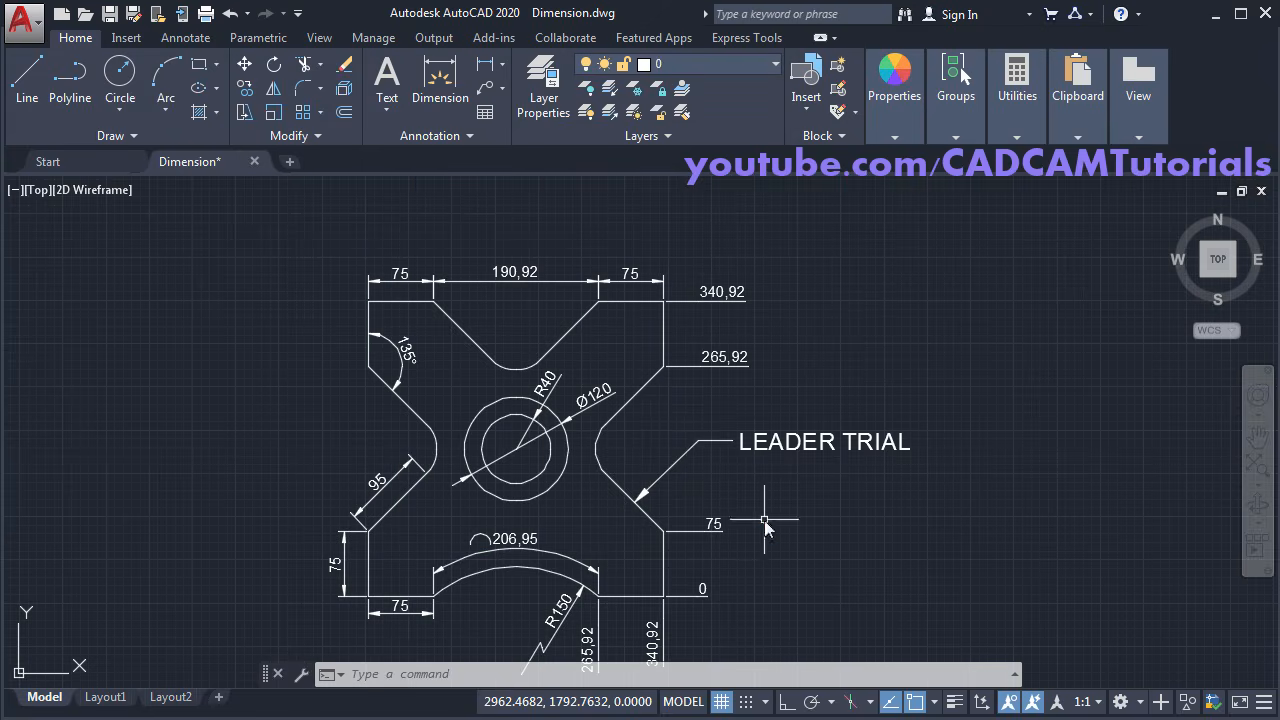
Step: In the Standard multileader style, reduce the arrowhead size to match the dimension arrows and set the text height to 2.5
{"action": "left_click", "coordinate": [419, 141]}
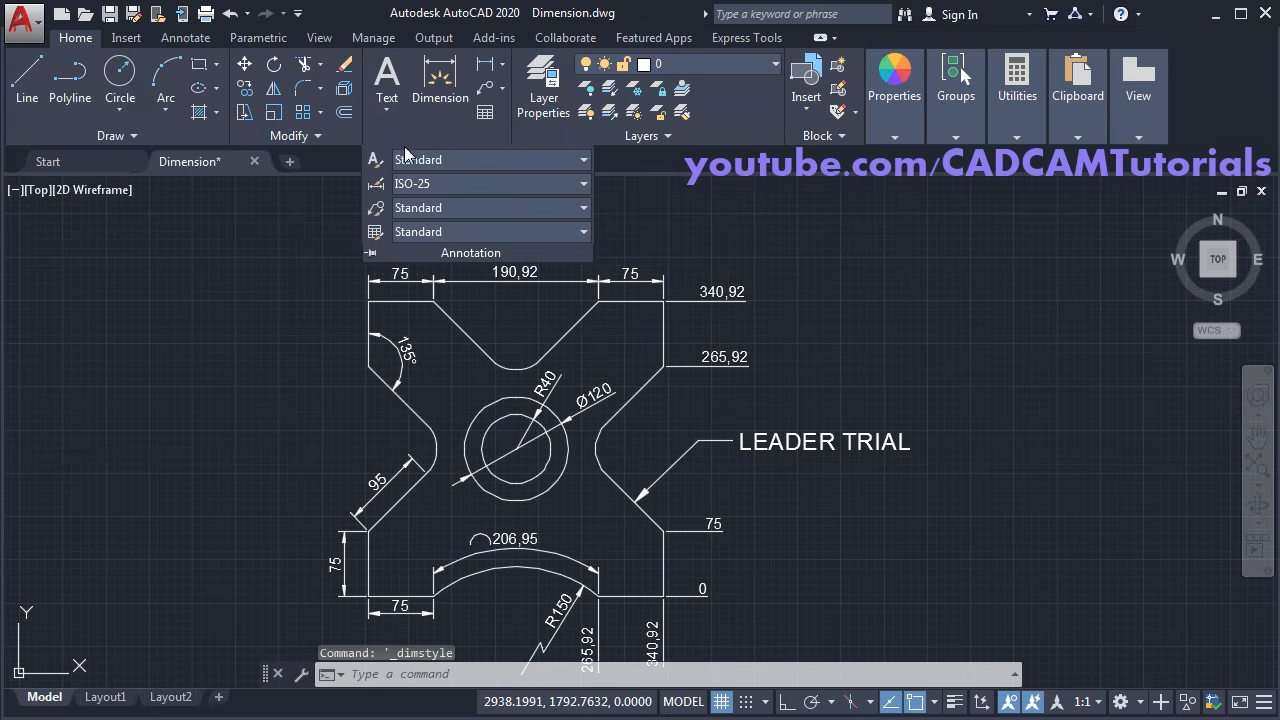
{"action": "left_click", "coordinate": [375, 210]}
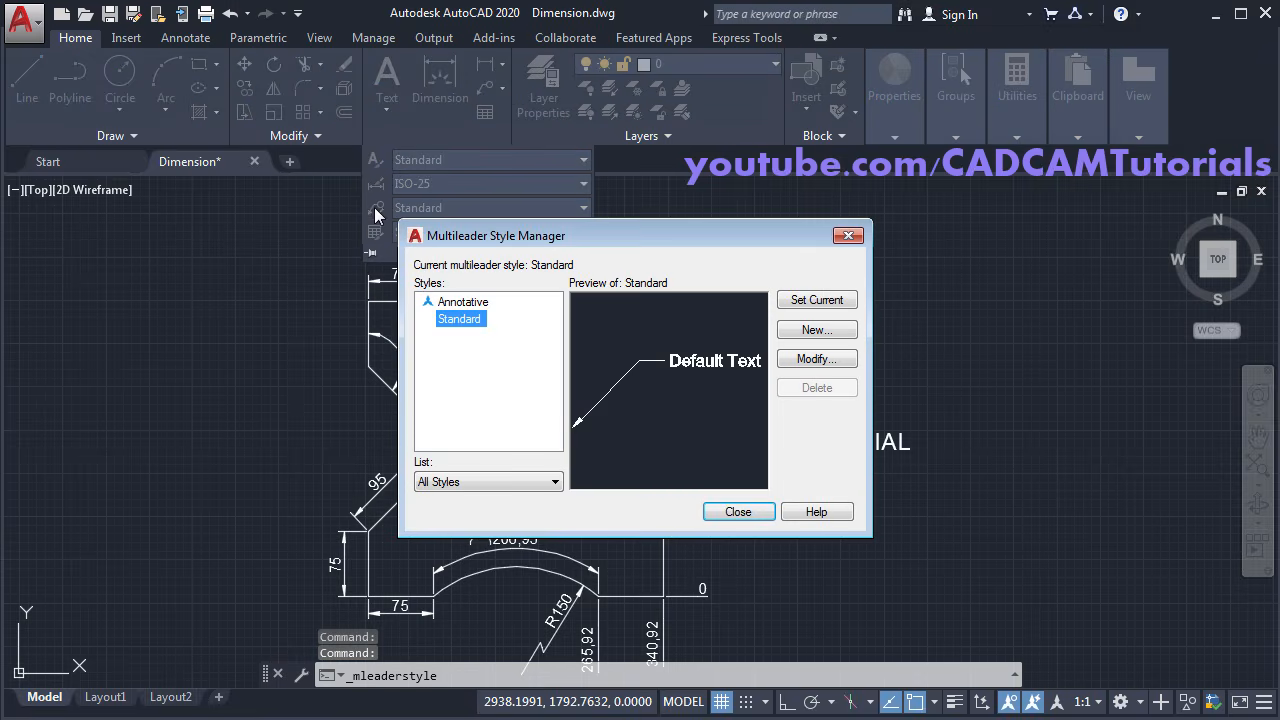
{"action": "left_click", "coordinate": [836, 360]}
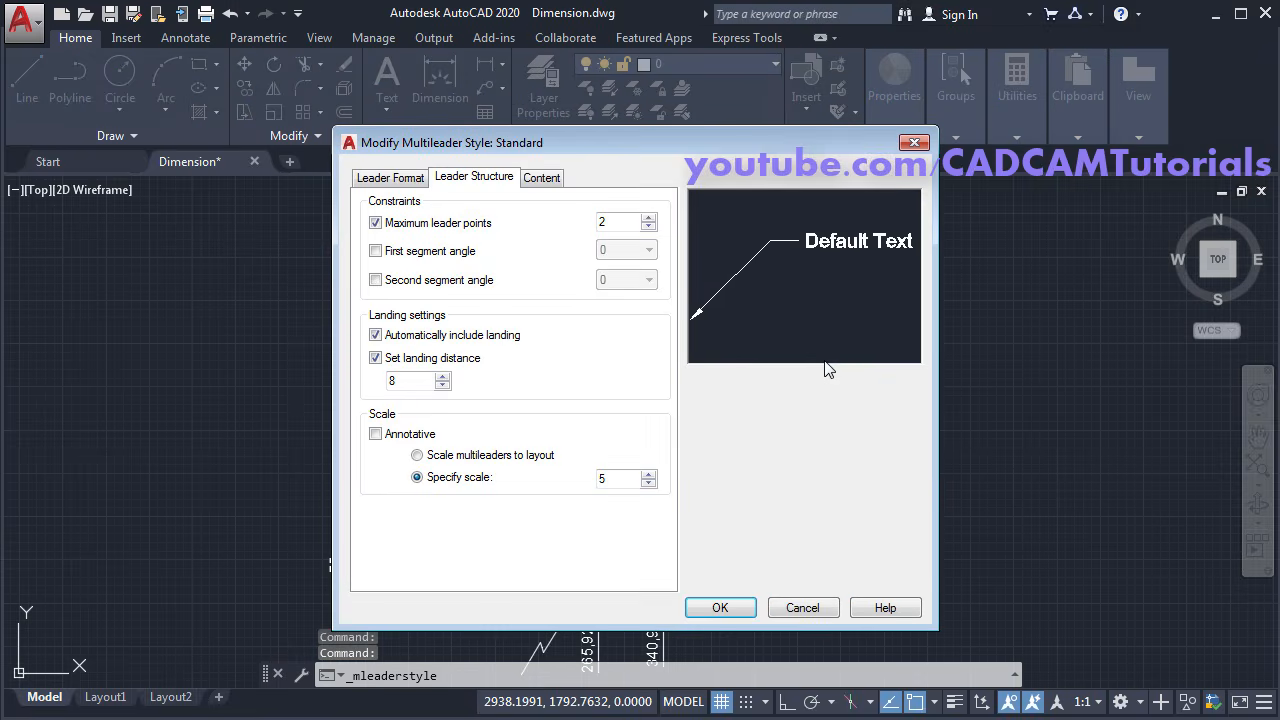
{"action": "left_click", "coordinate": [386, 178]}
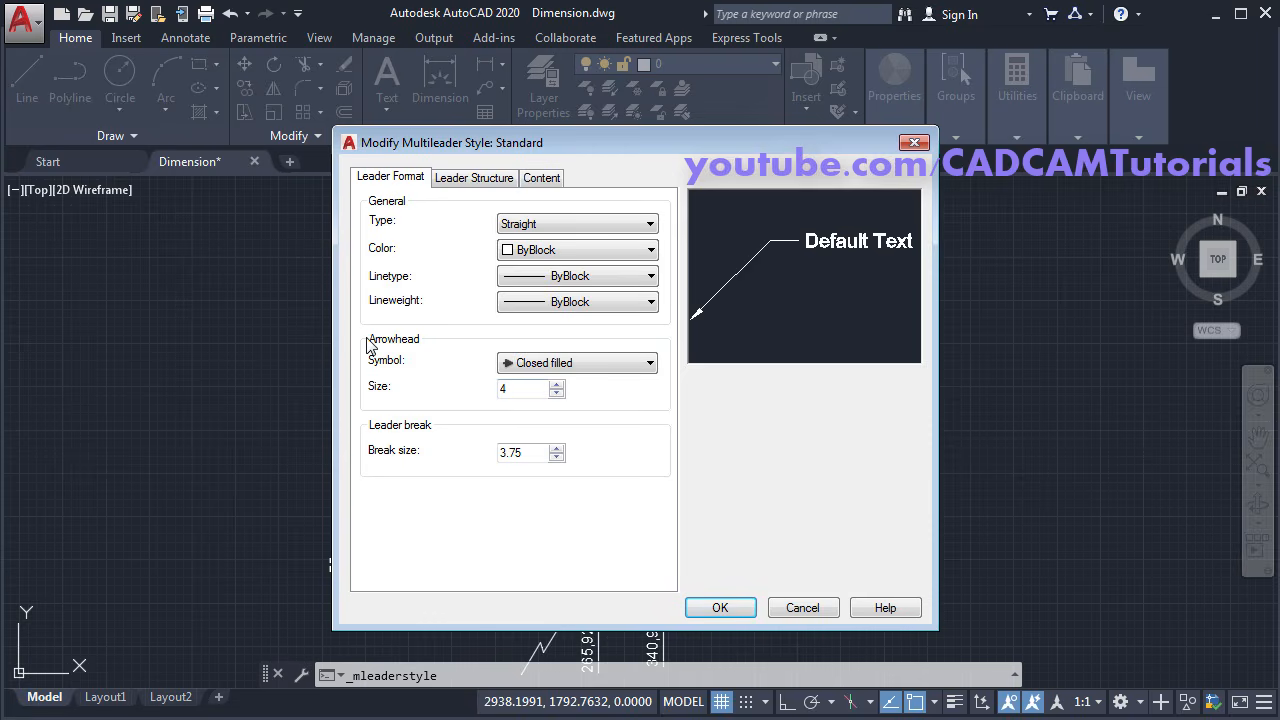
{"action": "double_click", "coordinate": [520, 389]}
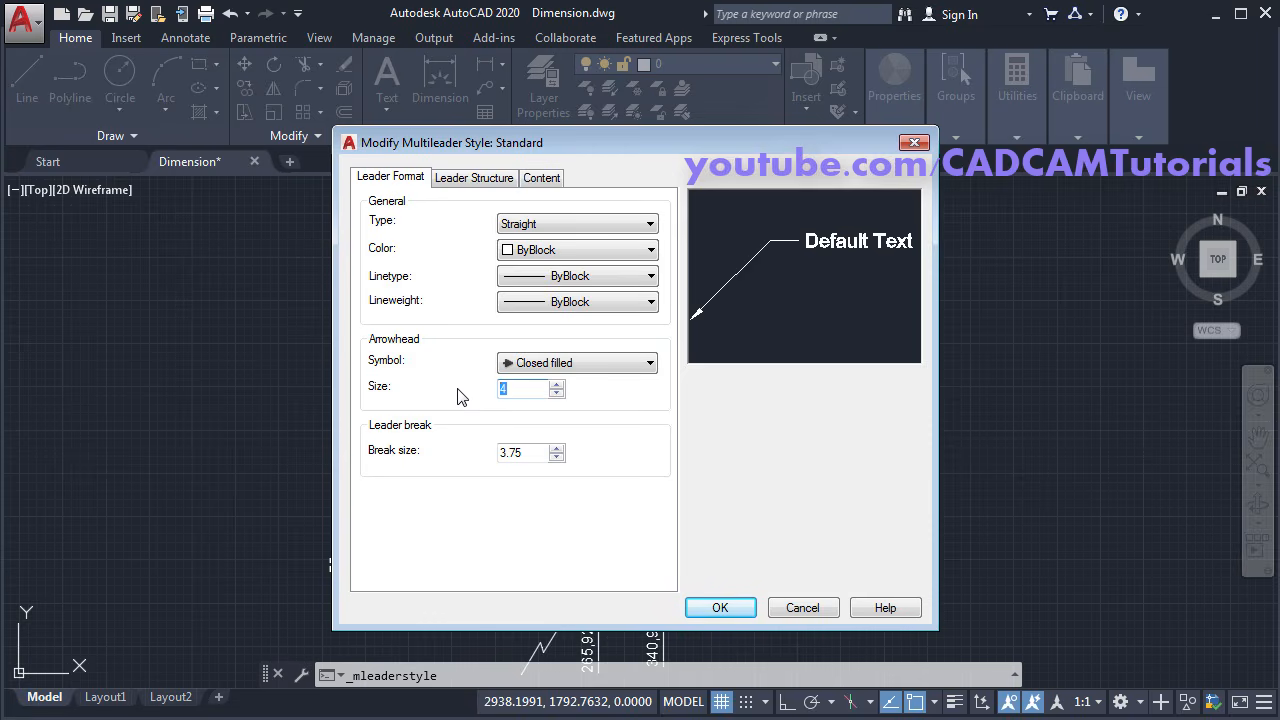
{"action": "left_click", "coordinate": [540, 177]}
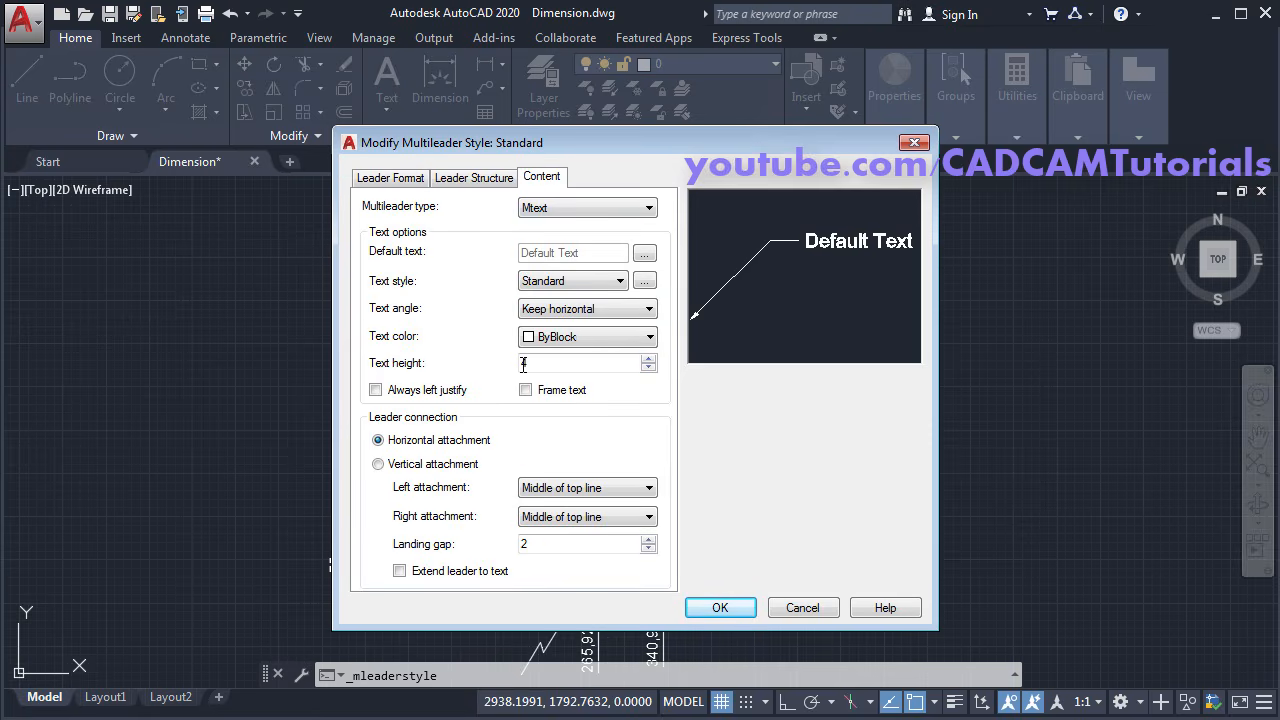
{"action": "left_click_drag", "start_coordinate": [546, 364], "coordinate": [511, 362]}
{"action": "type", "text": "2.5"}
{"action": "left_click", "coordinate": [726, 607]}
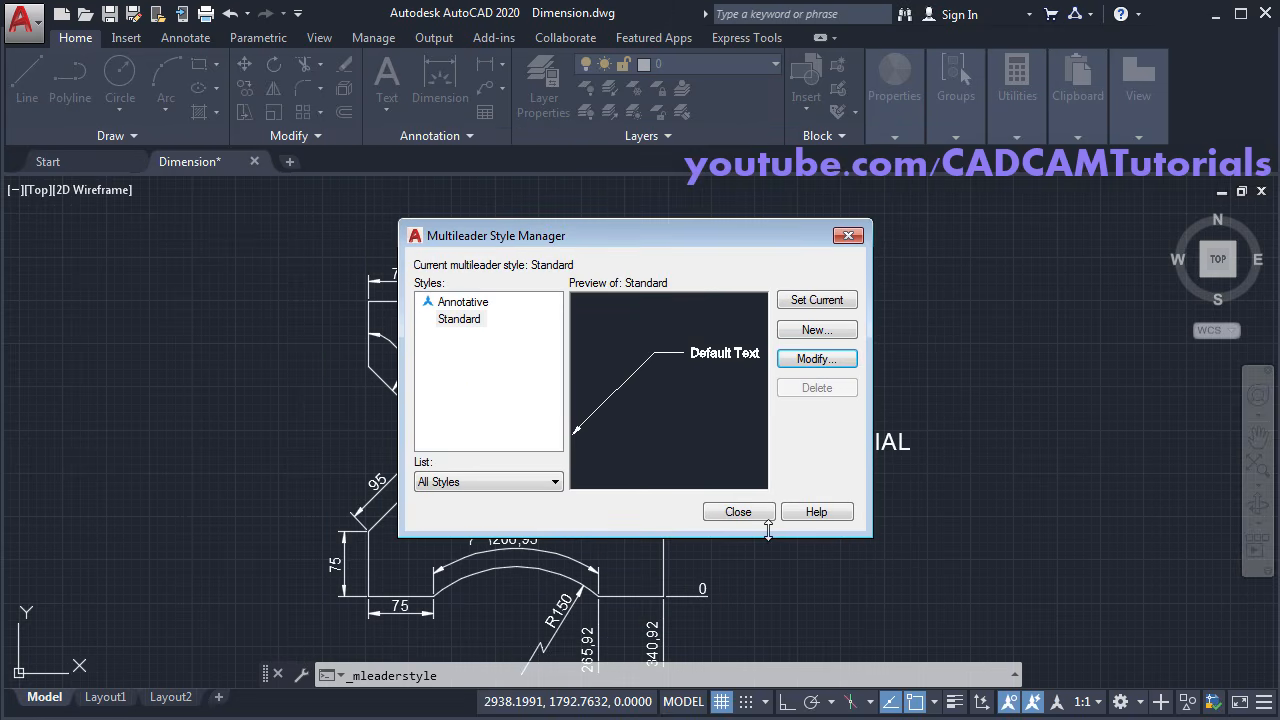
{"action": "left_click", "coordinate": [740, 512]}
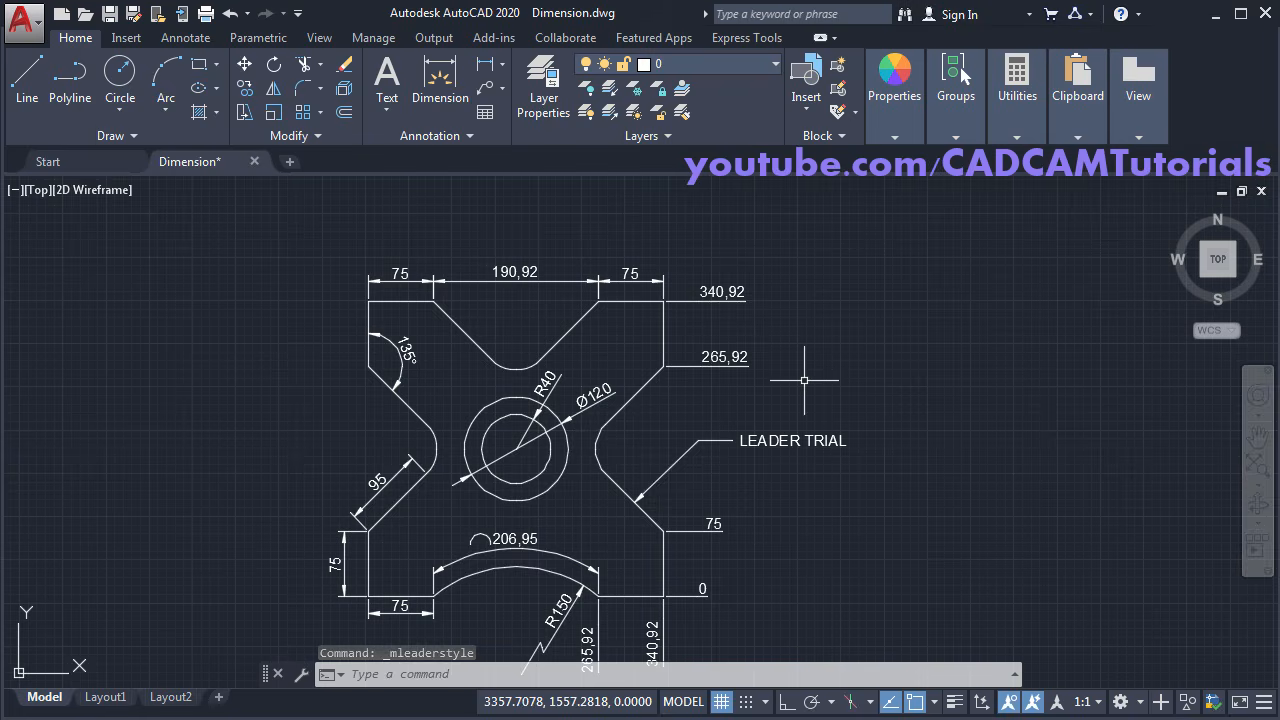
Step: In the ISO-25 dimension style, set the dimension line color to Red
{"action": "middle_click_drag", "start_coordinate": [793, 409], "coordinate": [785, 362]}
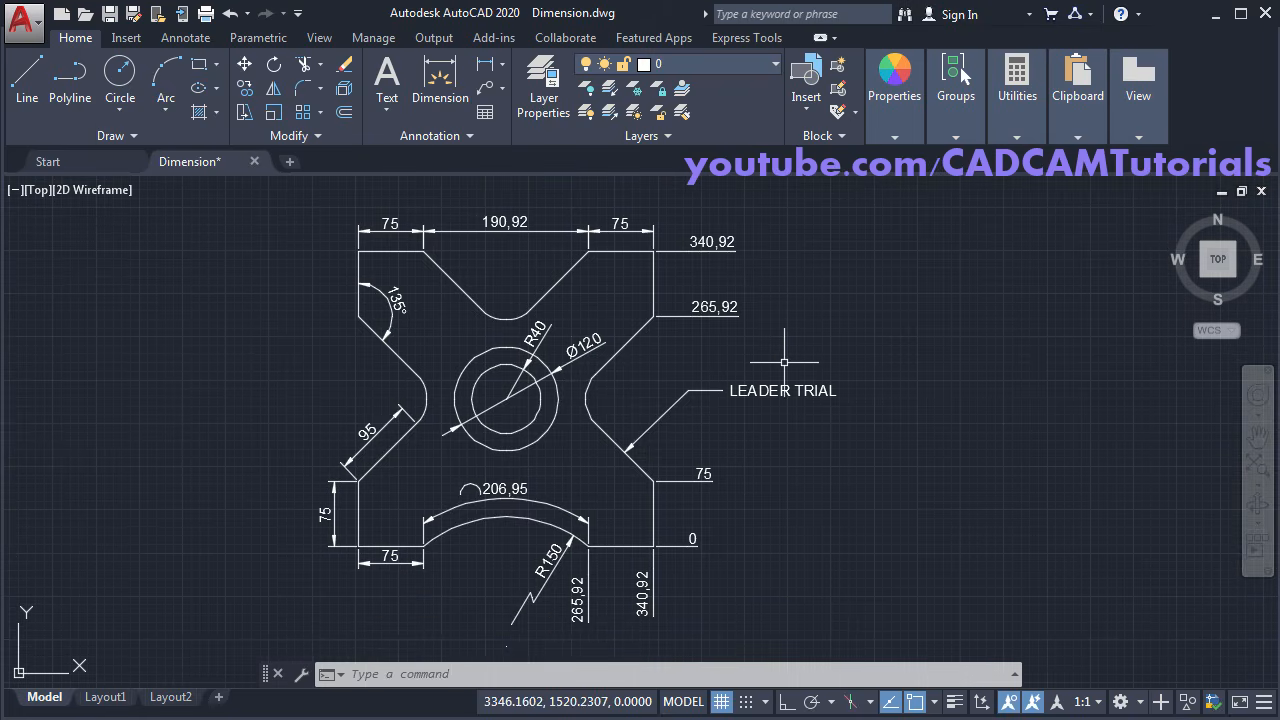
{"action": "left_click", "coordinate": [527, 485]}
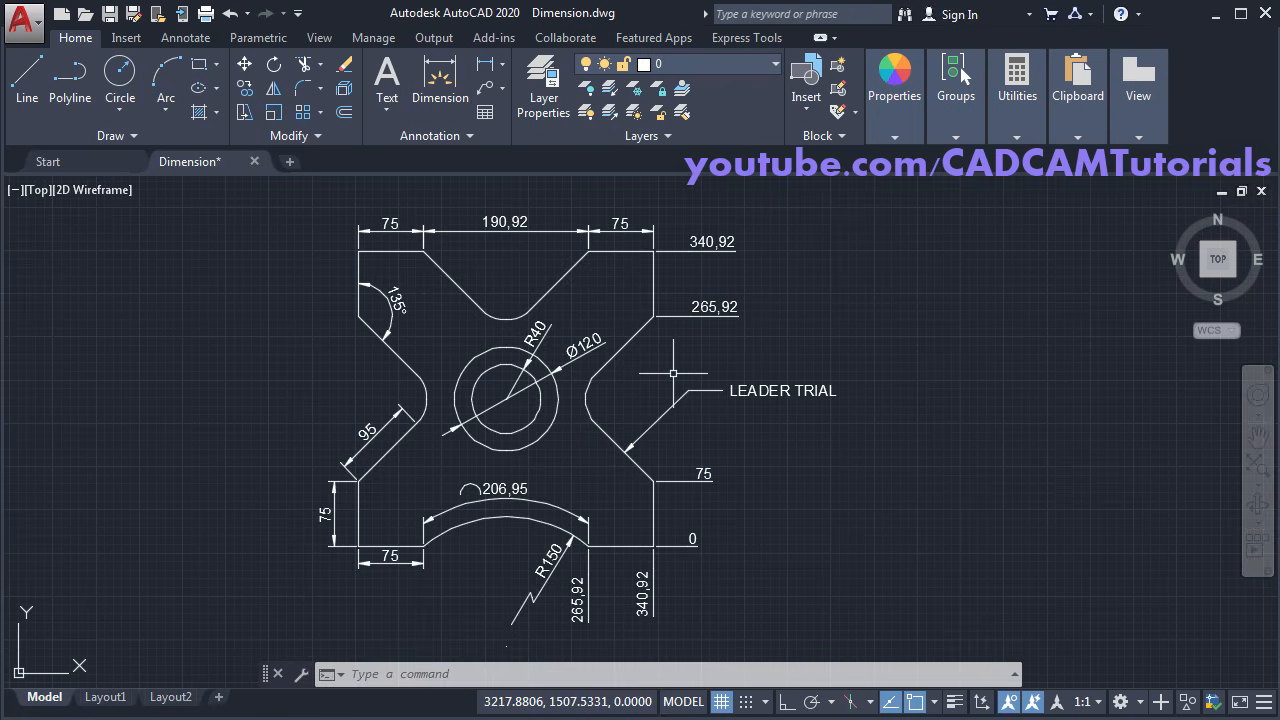
{"action": "left_click", "coordinate": [428, 139]}
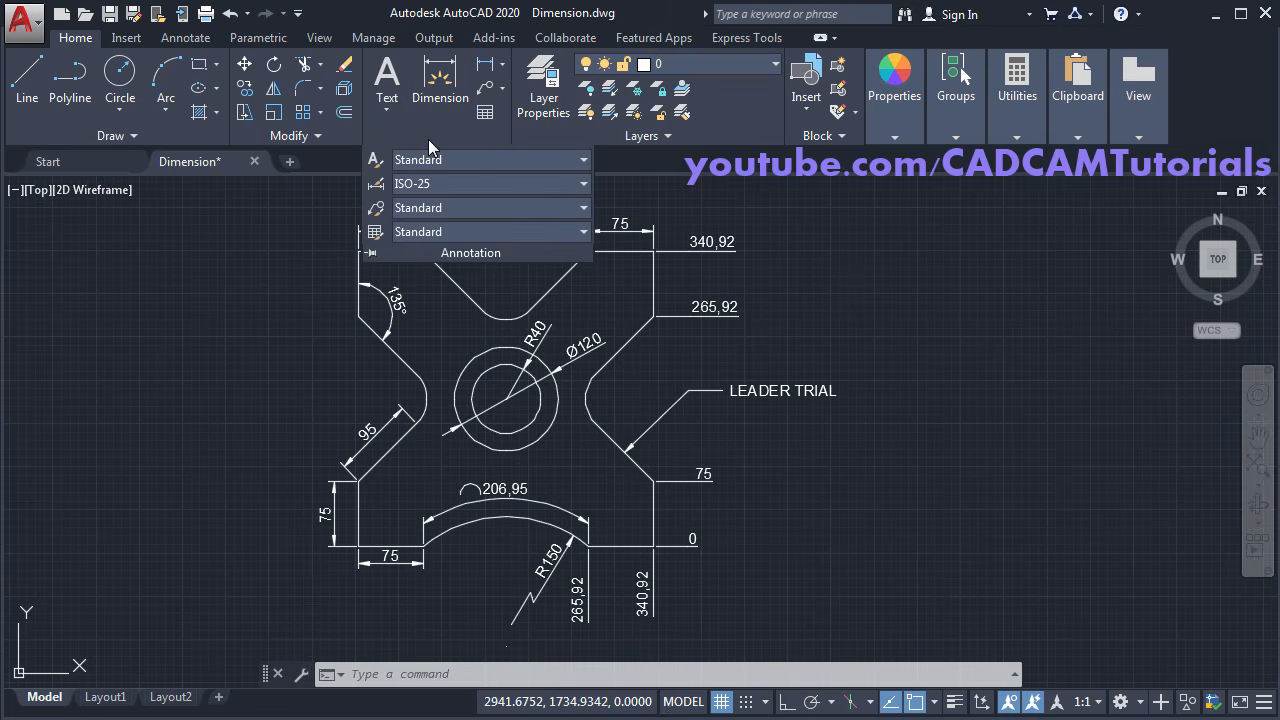
{"action": "left_click", "coordinate": [376, 192]}
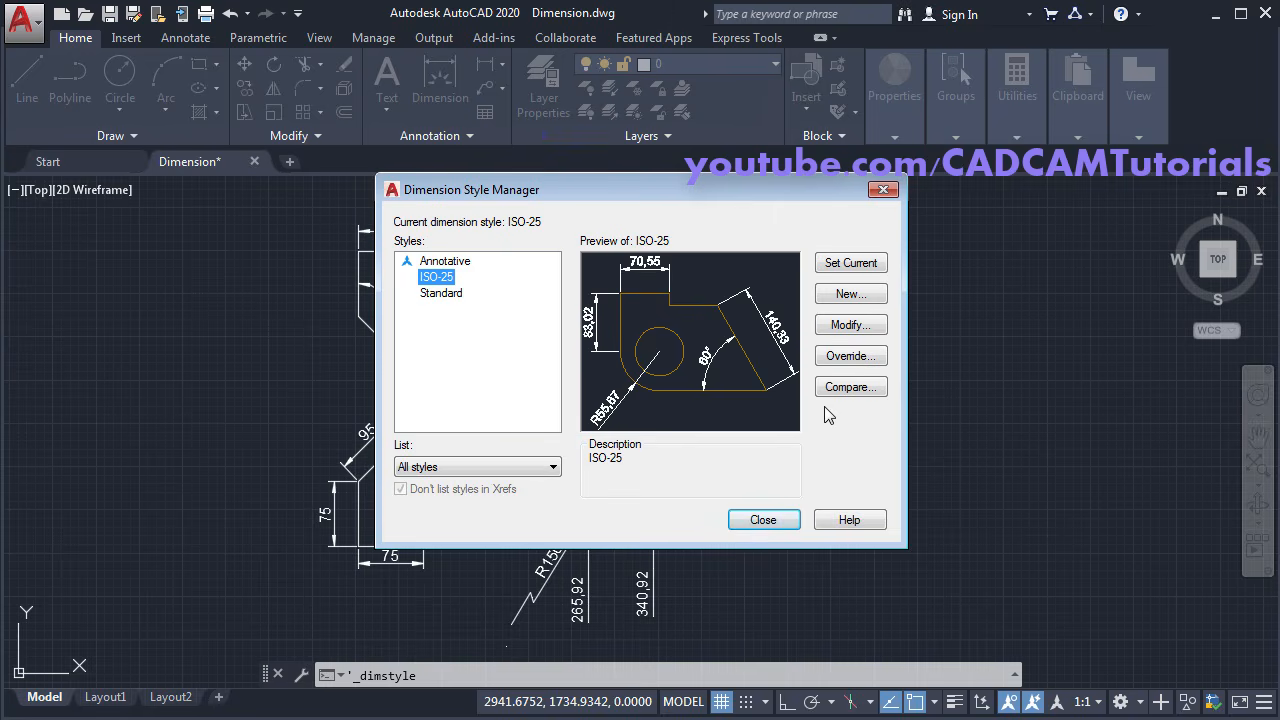
{"action": "left_click", "coordinate": [855, 330]}
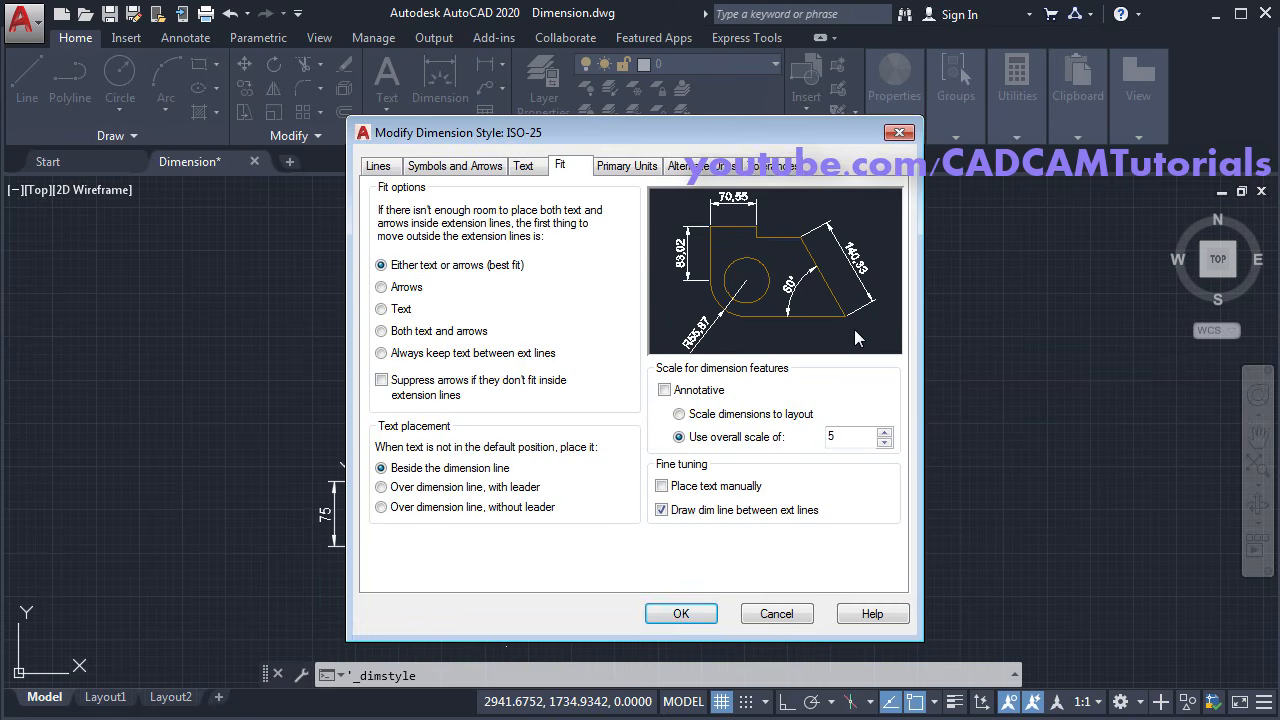
{"action": "key", "text": "alt+Tab"}
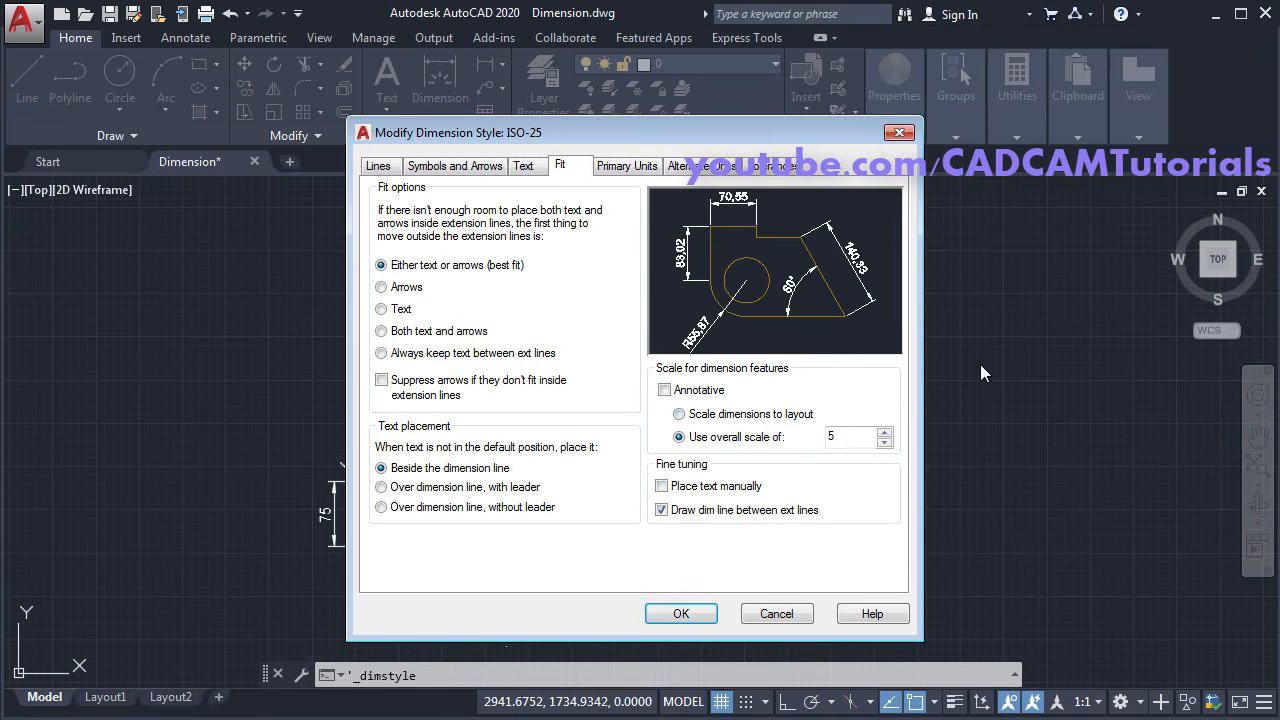
{"action": "left_click", "coordinate": [980, 364]}
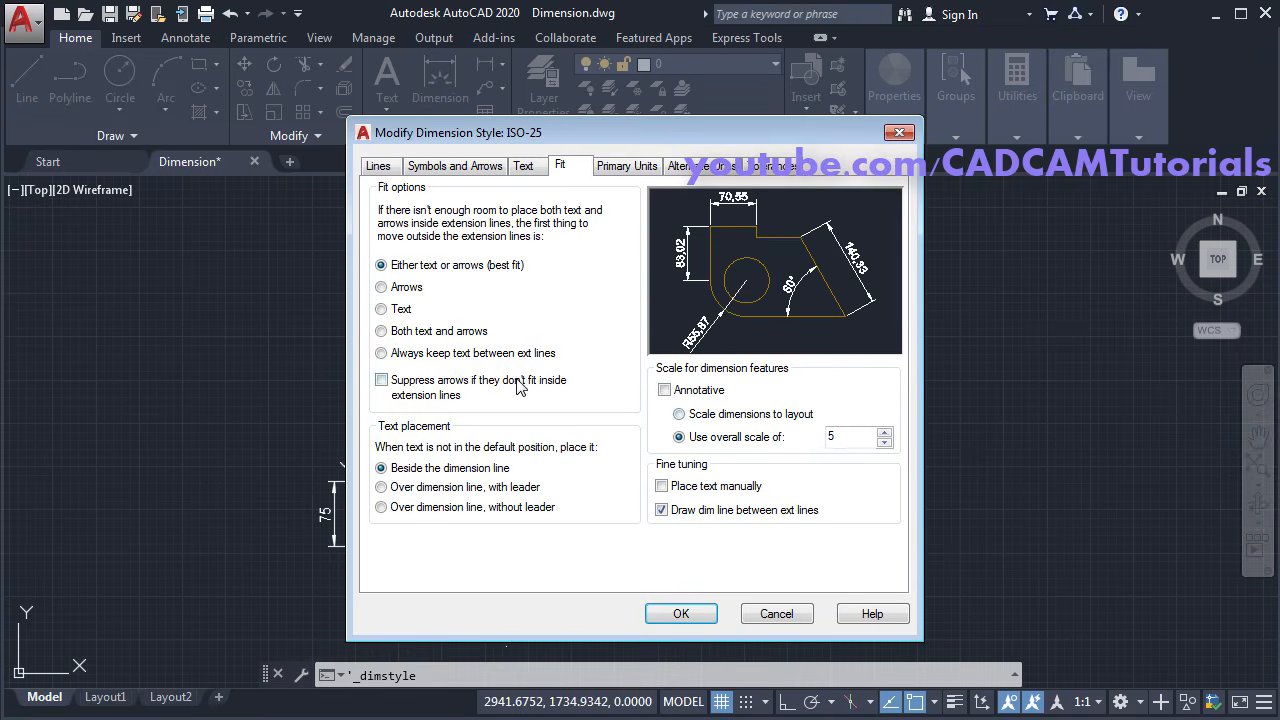
{"action": "left_click", "coordinate": [379, 166]}
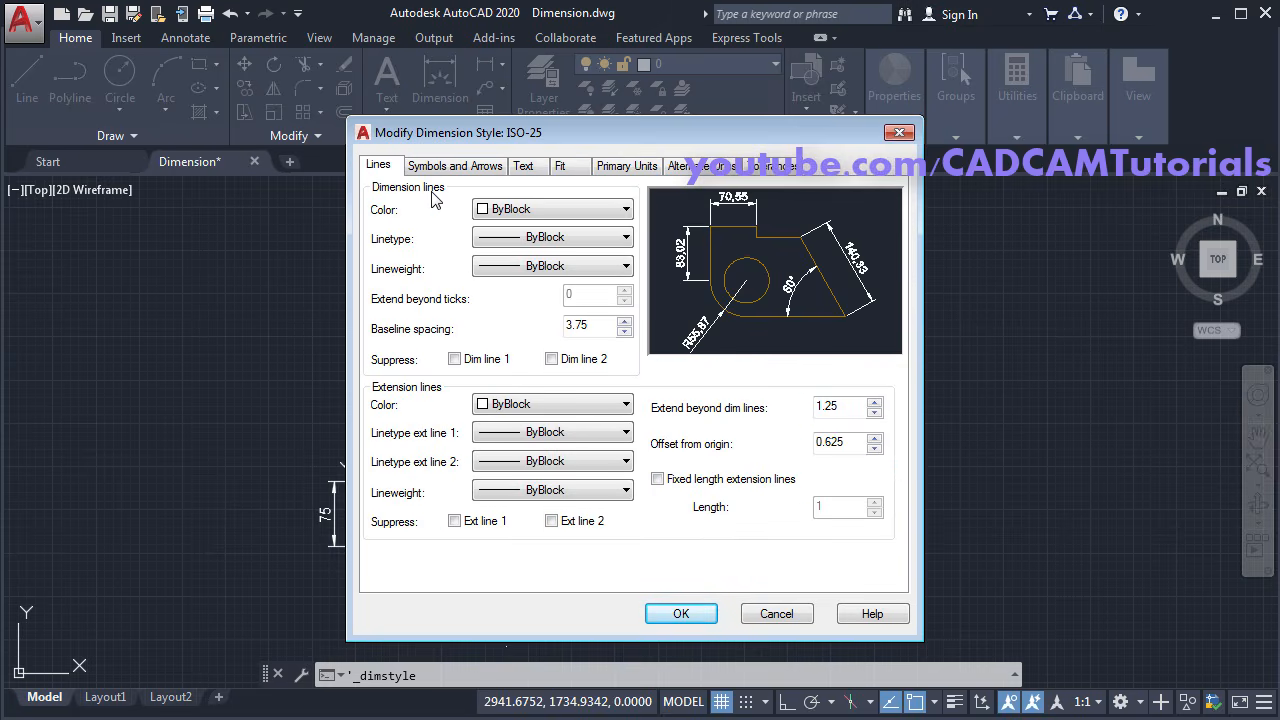
{"action": "left_click", "coordinate": [578, 209]}
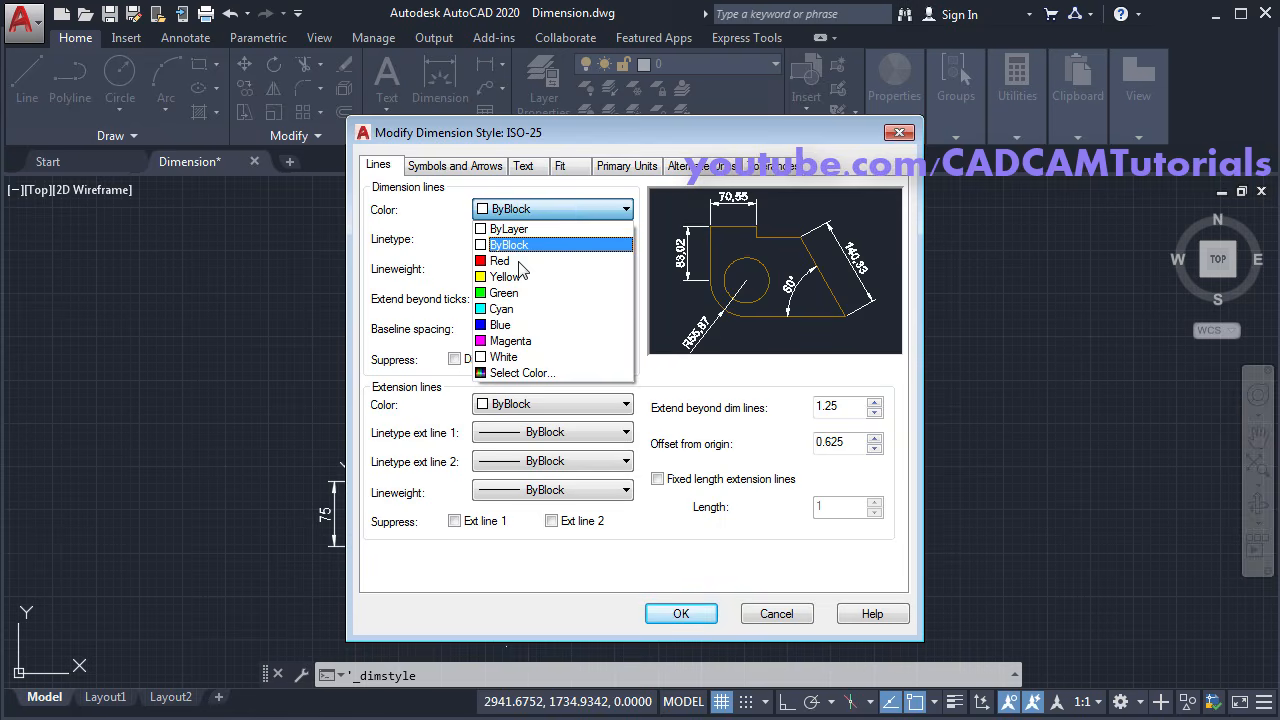
{"action": "left_click", "coordinate": [512, 261]}
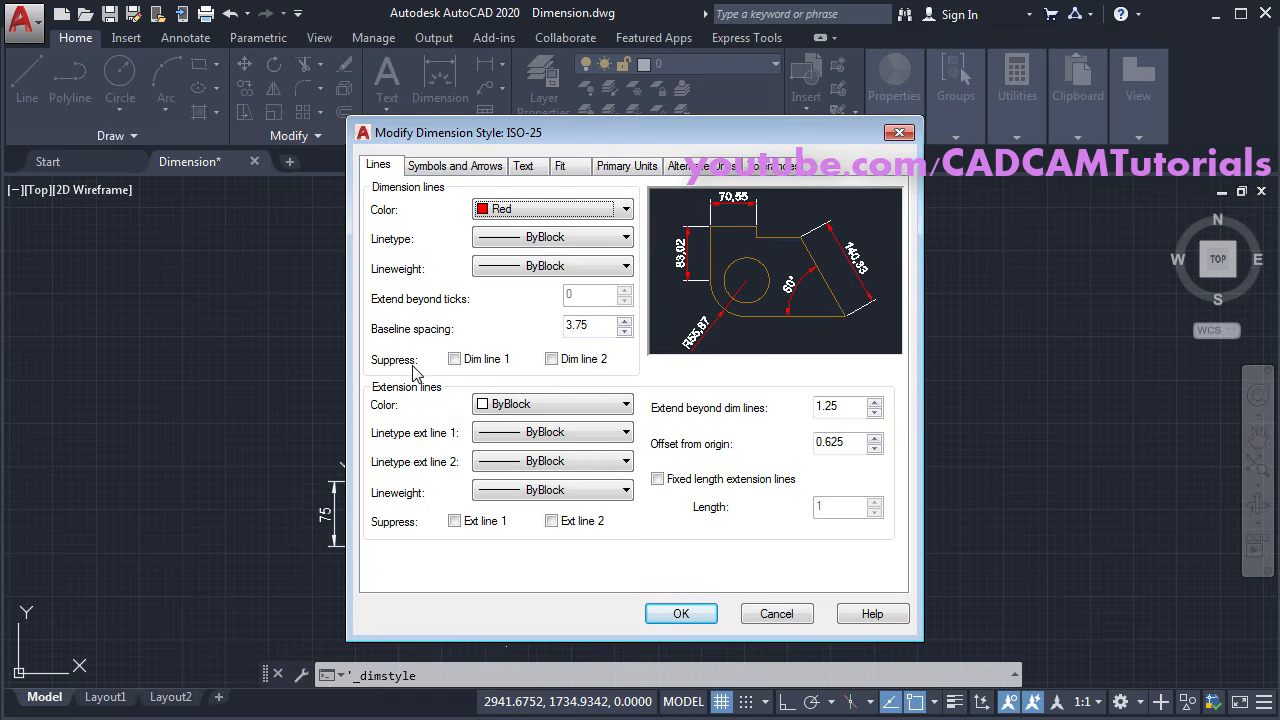
Step: Try suppressing dimension lines 1 and 2 in the style, and restore both
{"action": "left_click", "coordinate": [454, 360]}
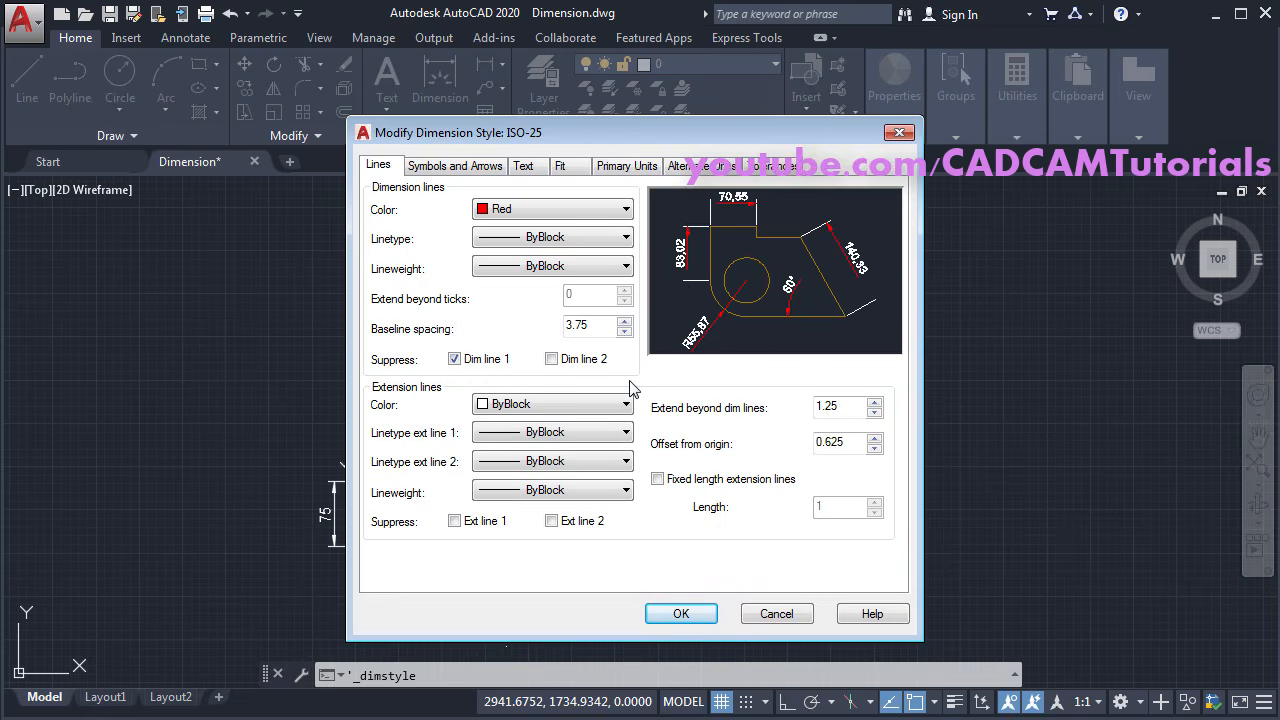
{"action": "left_click", "coordinate": [552, 359]}
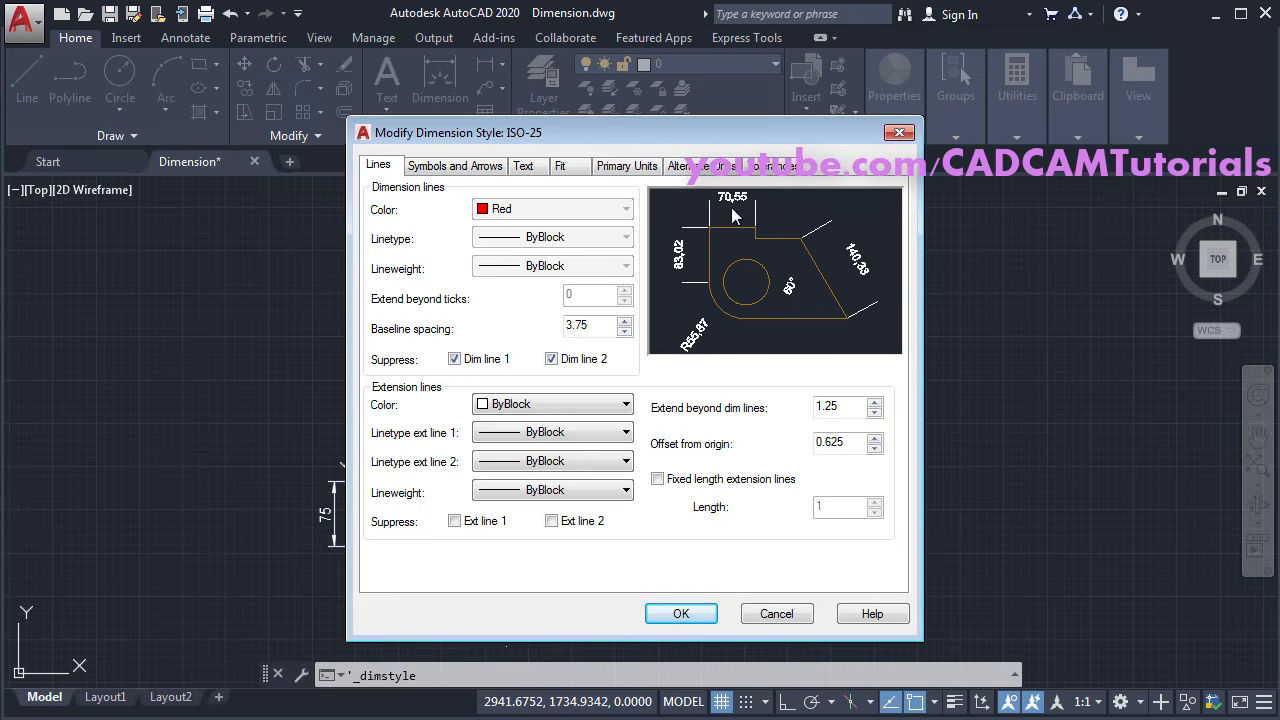
{"action": "left_click", "coordinate": [551, 358]}
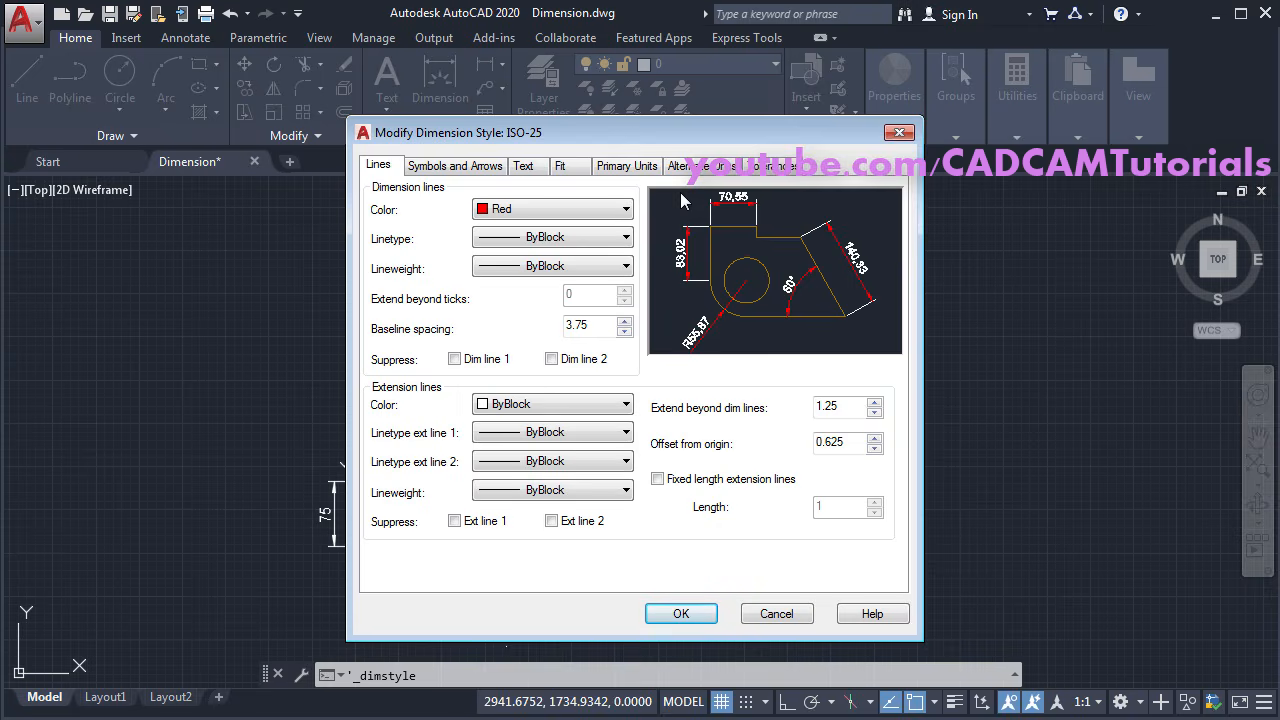
Step: Set the extension line color to Cyan and make the extension lines extend 3 beyond the dimension lines
{"action": "left_click", "coordinate": [536, 413]}
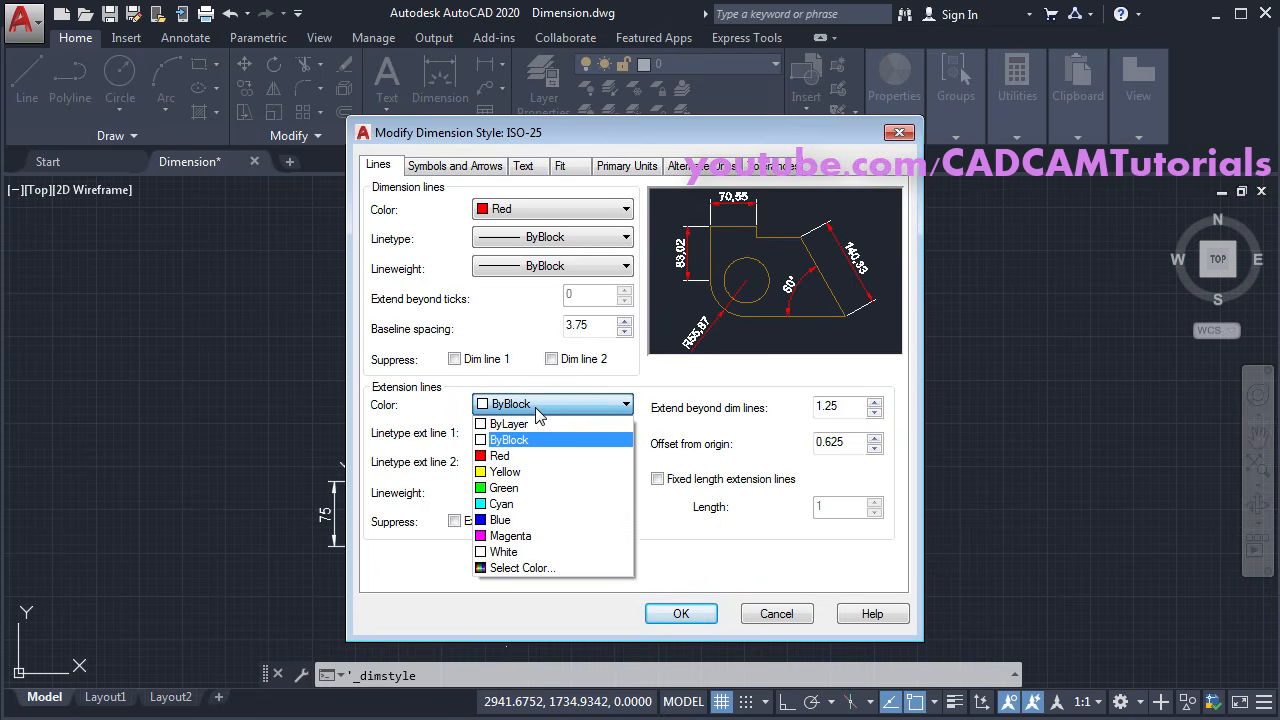
{"action": "left_click", "coordinate": [527, 504]}
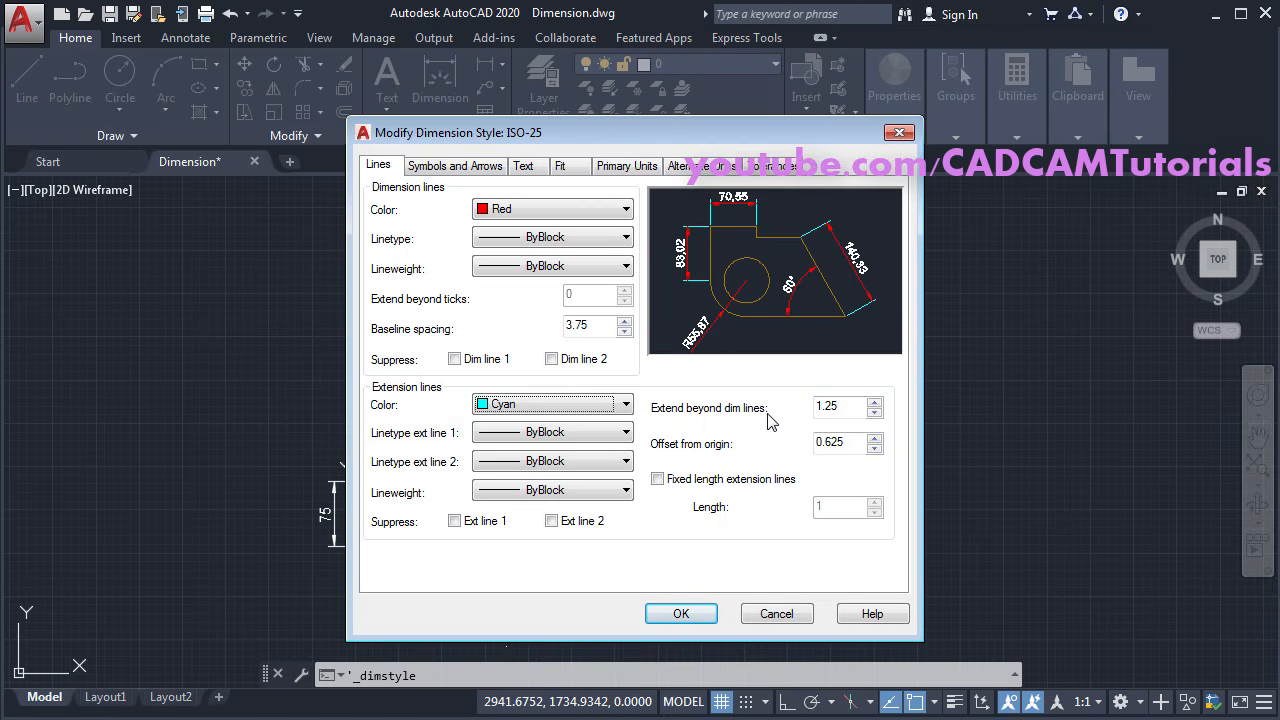
{"action": "key", "text": "alt+Tab"}
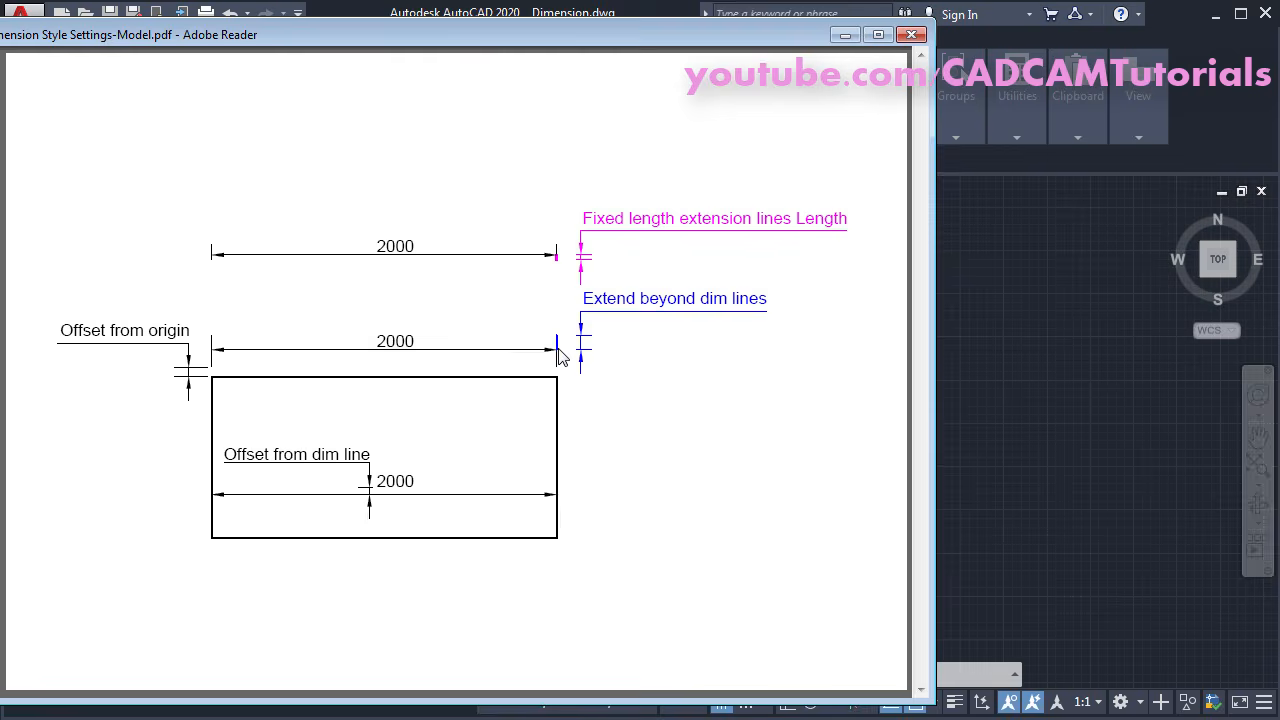
{"action": "left_click", "coordinate": [978, 422]}
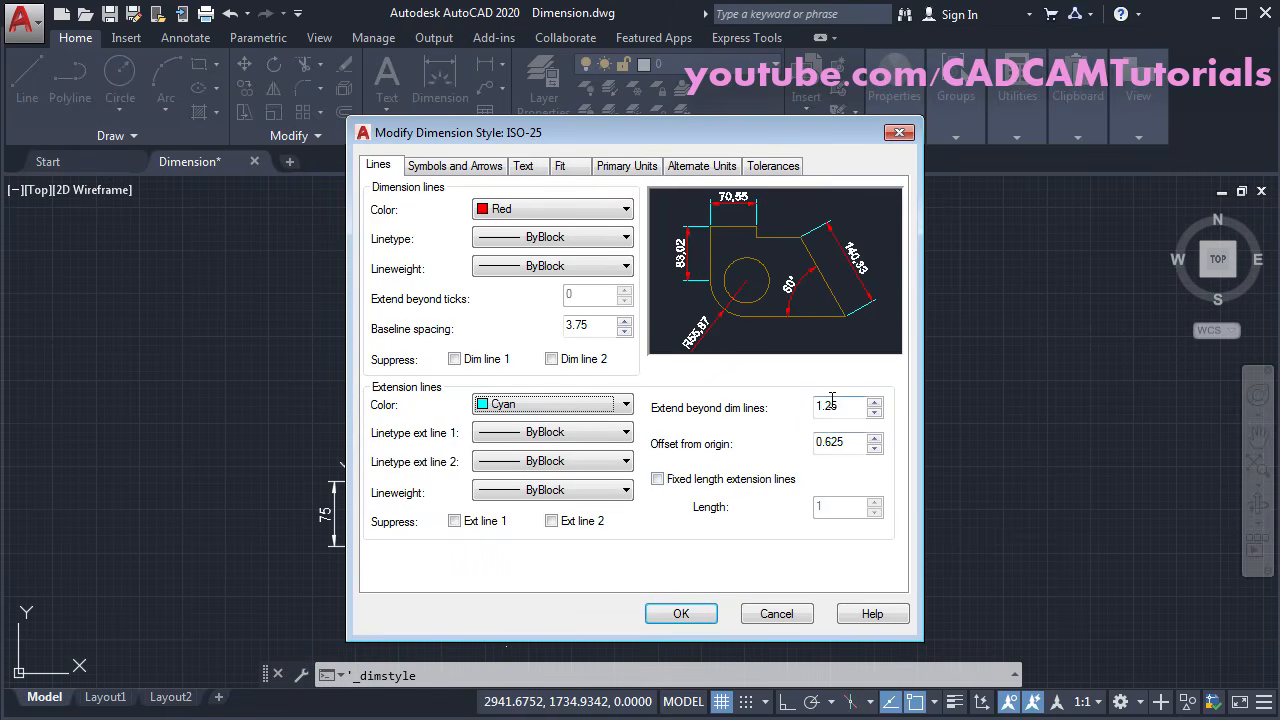
{"action": "left_click_drag", "start_coordinate": [849, 409], "coordinate": [750, 402]}
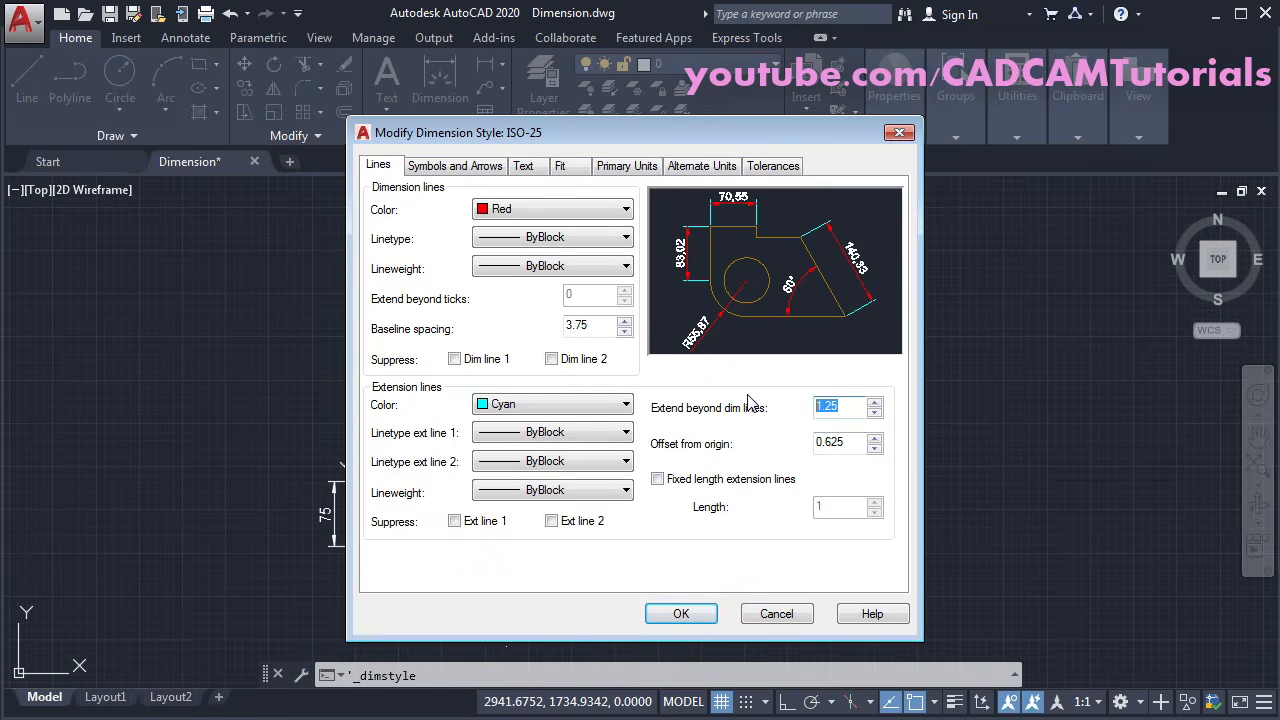
{"action": "type", "text": "3"}
Step: Check the PDF reference for the origin offset and set the extension lines' offset from origin to 1.5
{"action": "left_click", "coordinate": [852, 446]}
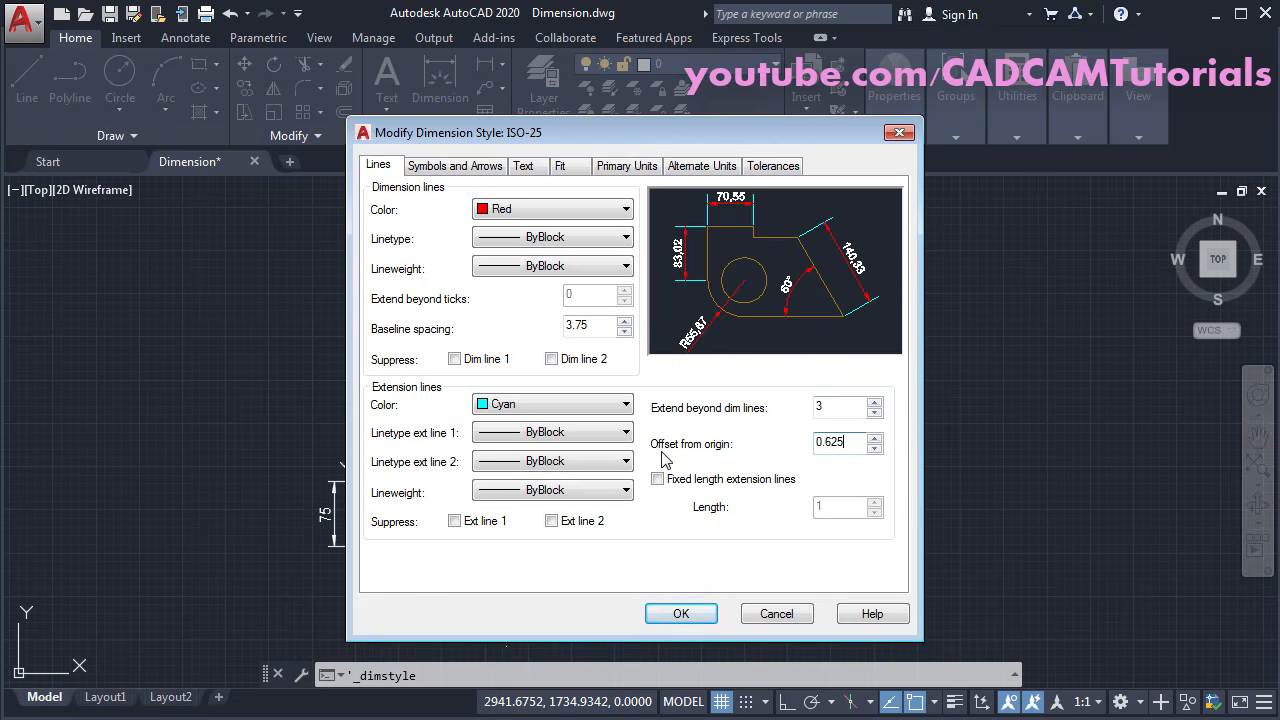
{"action": "key", "text": "alt+Tab"}
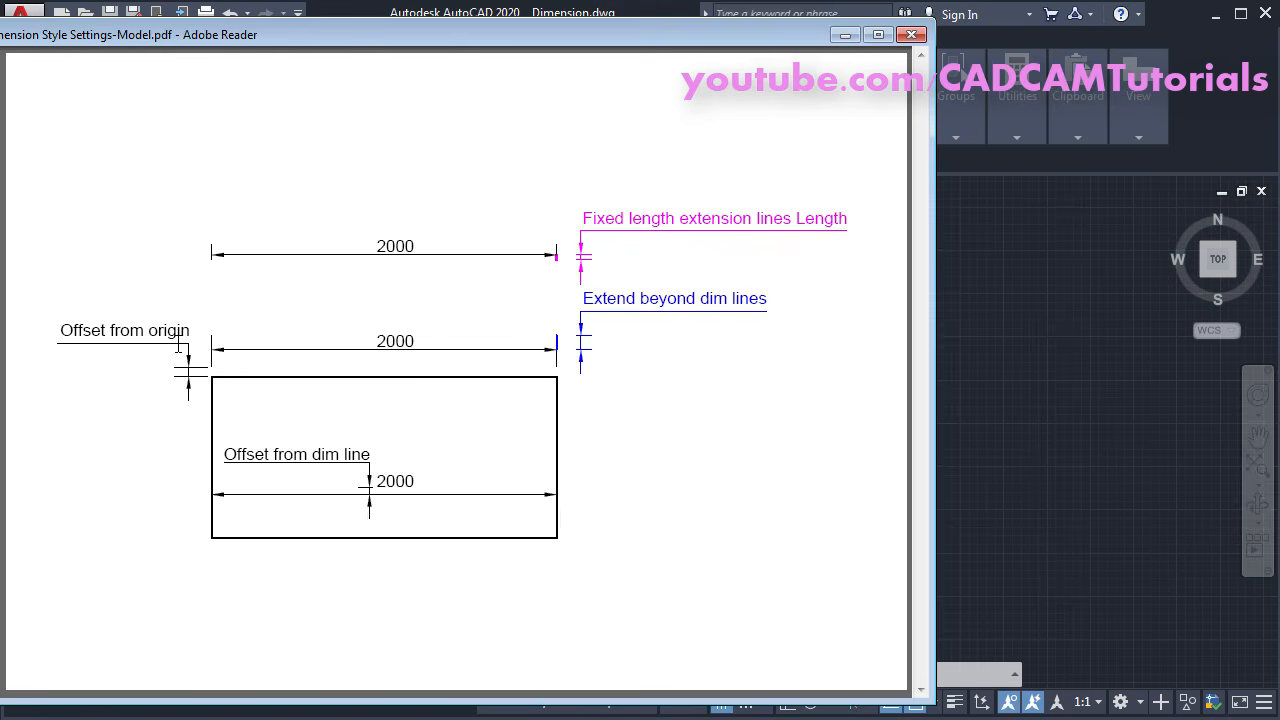
{"action": "key", "text": "alt+Tab"}
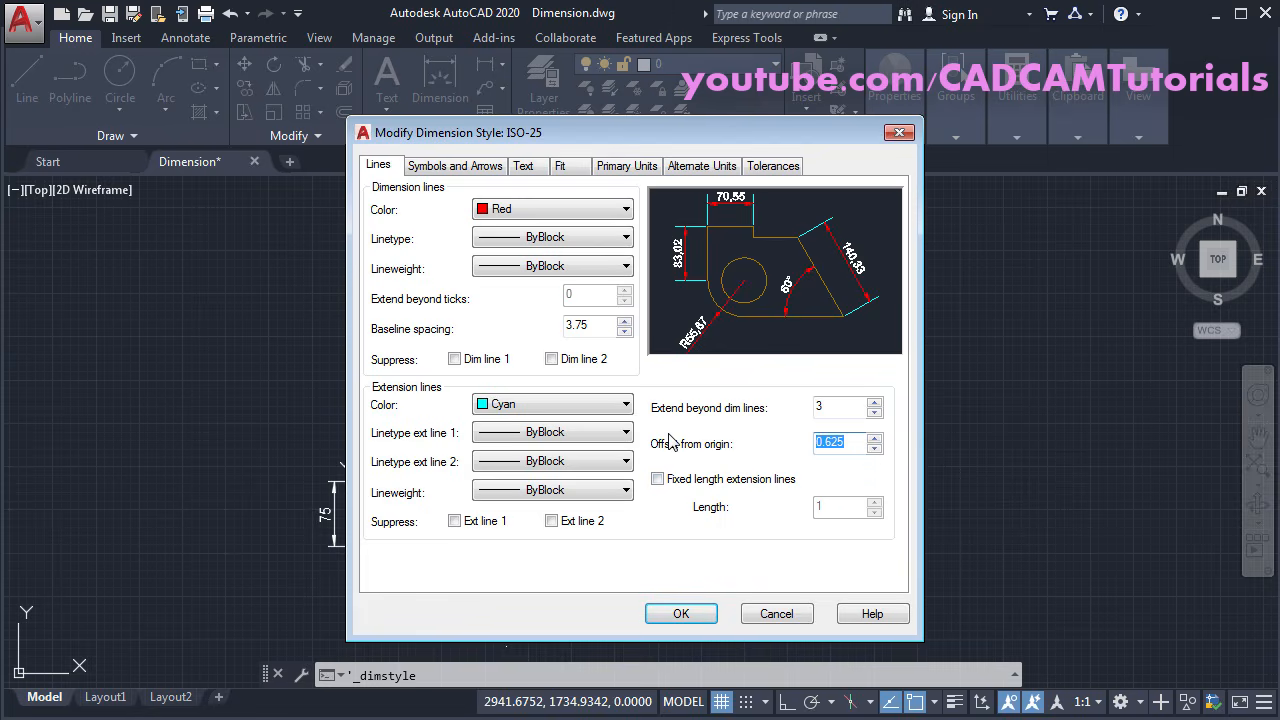
{"action": "type", "text": "1.5"}
{"action": "left_click", "coordinate": [830, 406]}
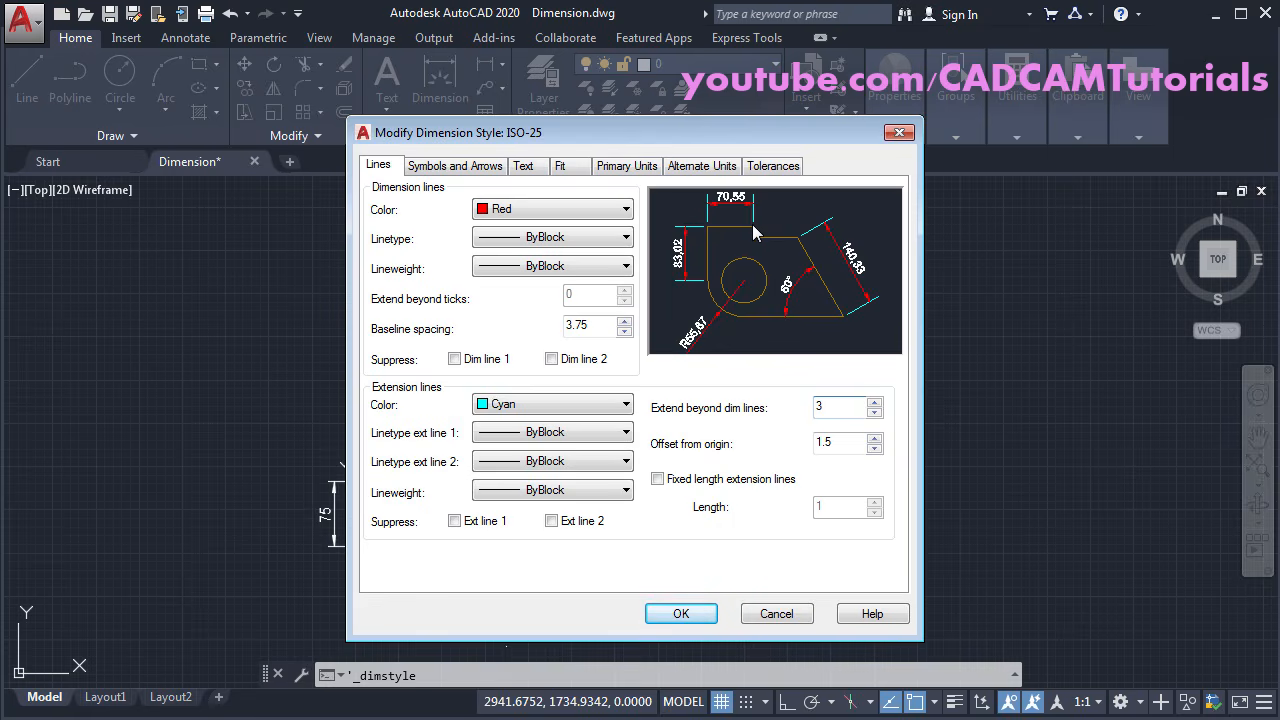
Step: Try fixed-length extension lines with a length of 2, and turn the option off again
{"action": "left_click", "coordinate": [658, 480]}
{"action": "key", "text": "alt+Tab"}
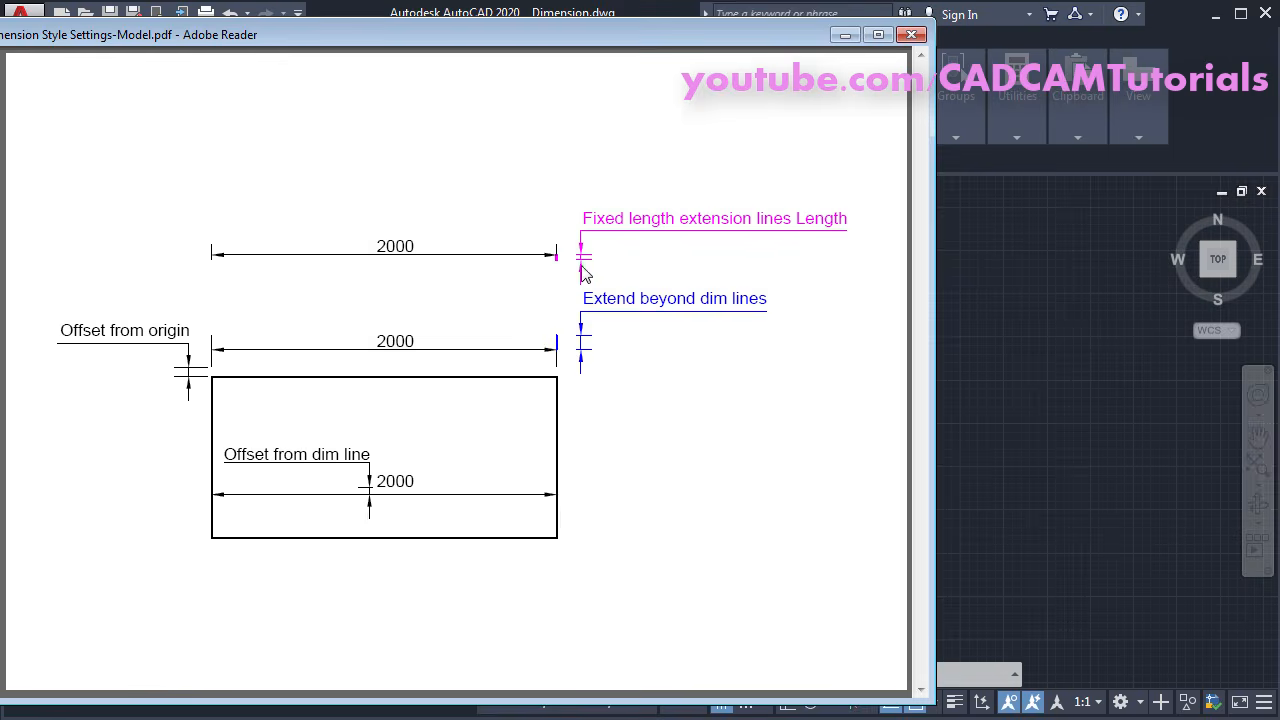
{"action": "key", "text": "alt+Tab"}
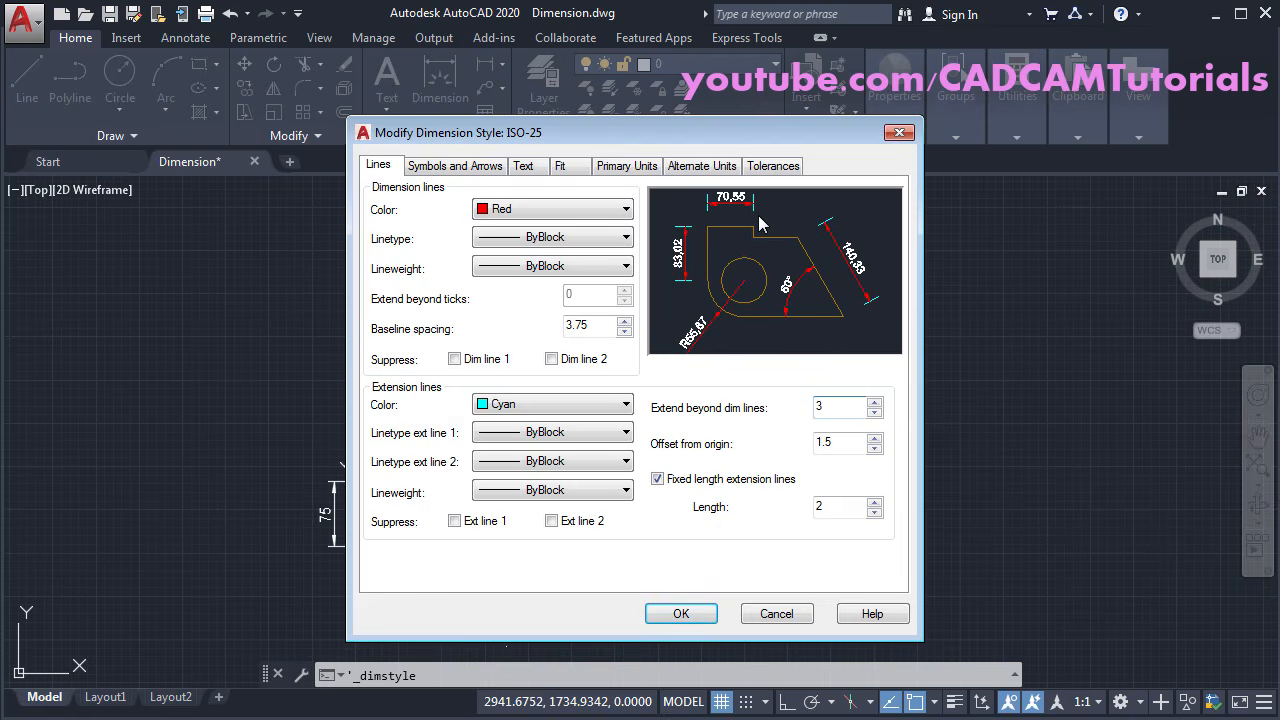
{"action": "left_click", "coordinate": [835, 510]}
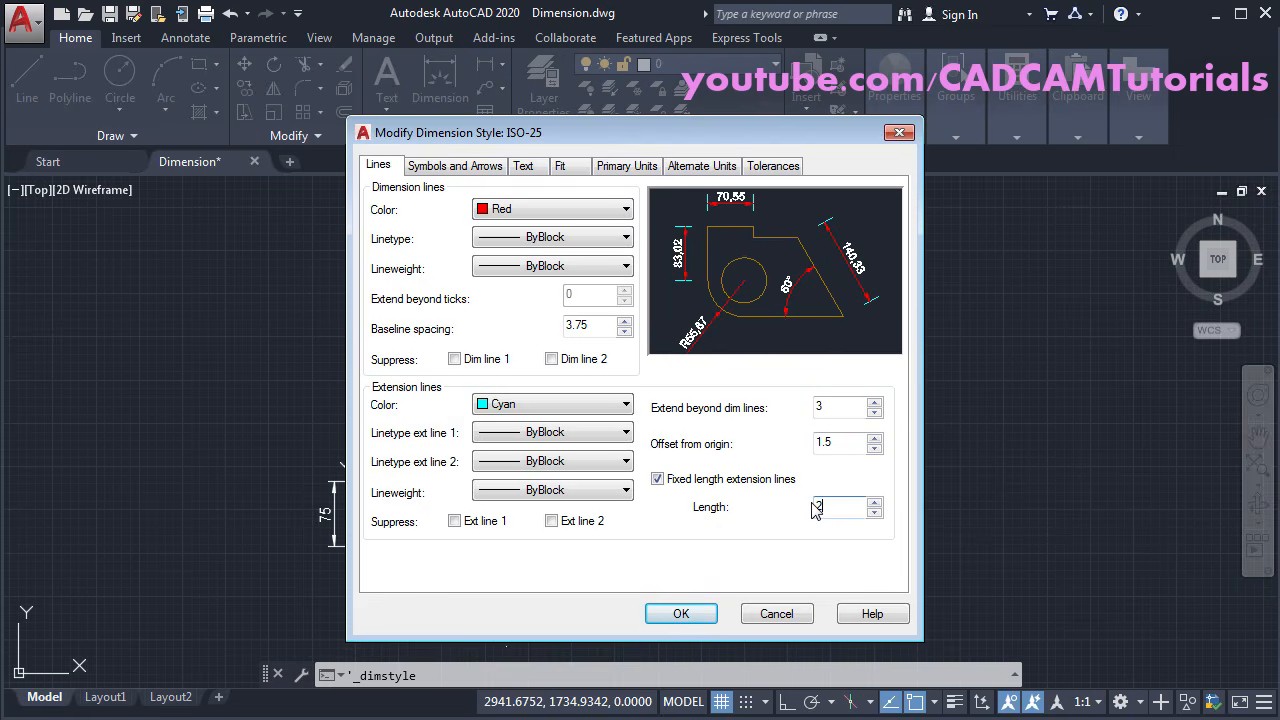
{"action": "left_click", "coordinate": [658, 480]}
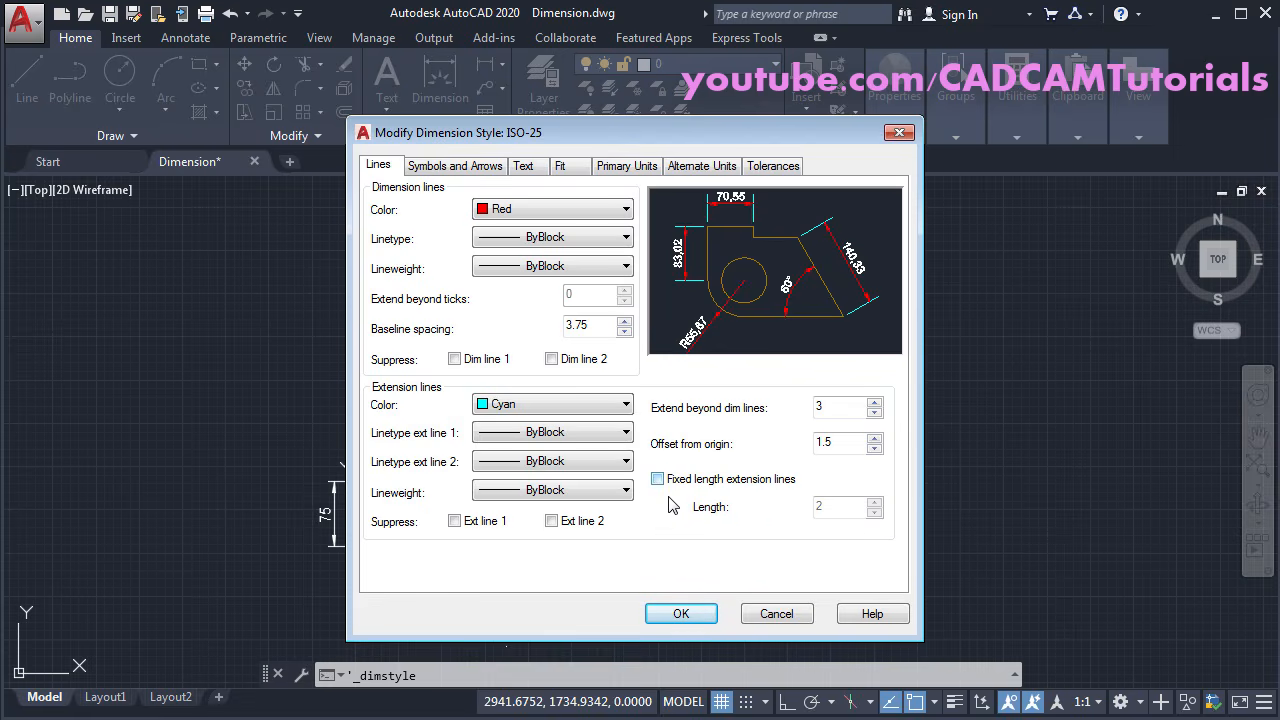
Step: Try suppressing extension lines 1 and 2 in the style, and restore both
{"action": "left_click", "coordinate": [455, 528]}
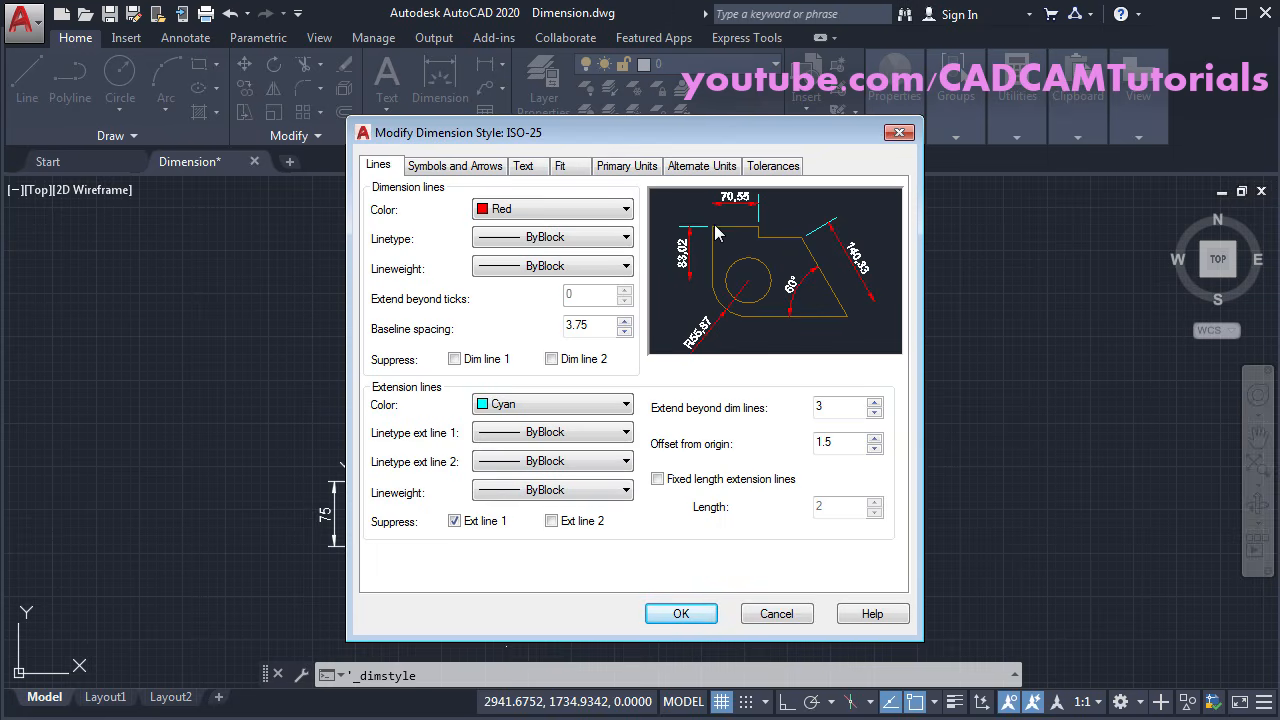
{"action": "left_click", "coordinate": [551, 522]}
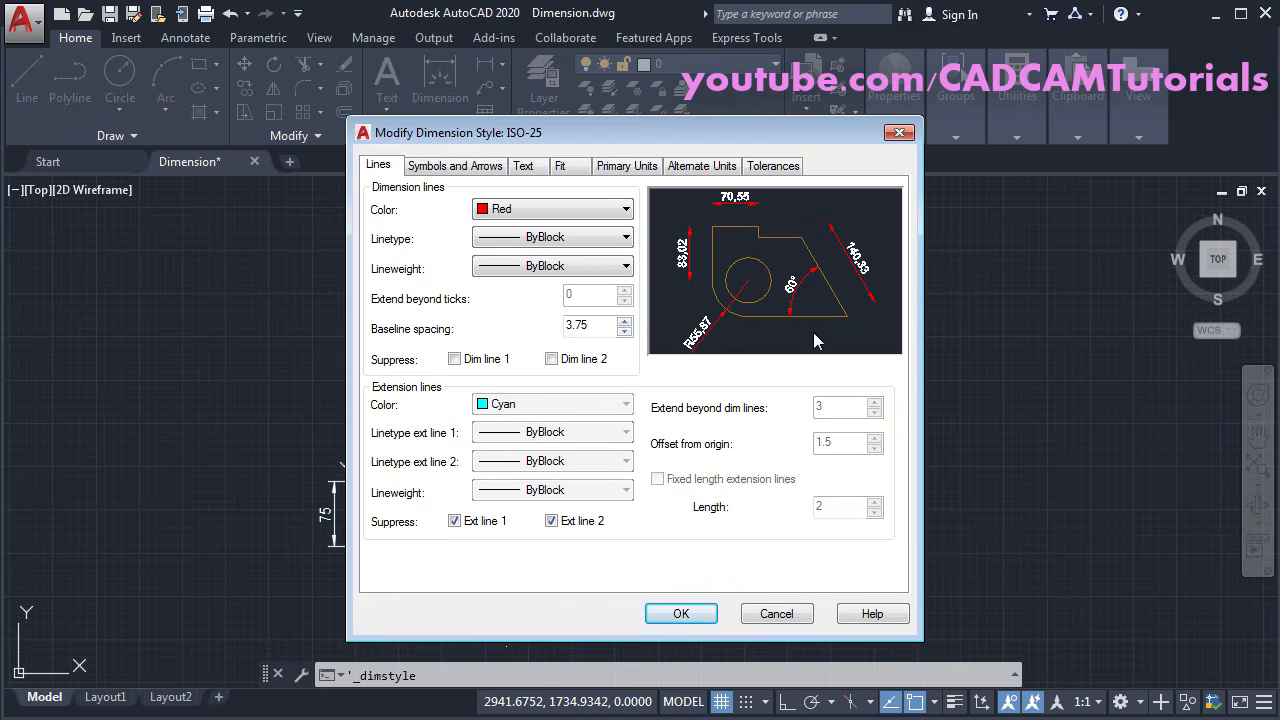
{"action": "left_click", "coordinate": [456, 522]}
{"action": "left_click", "coordinate": [552, 522]}
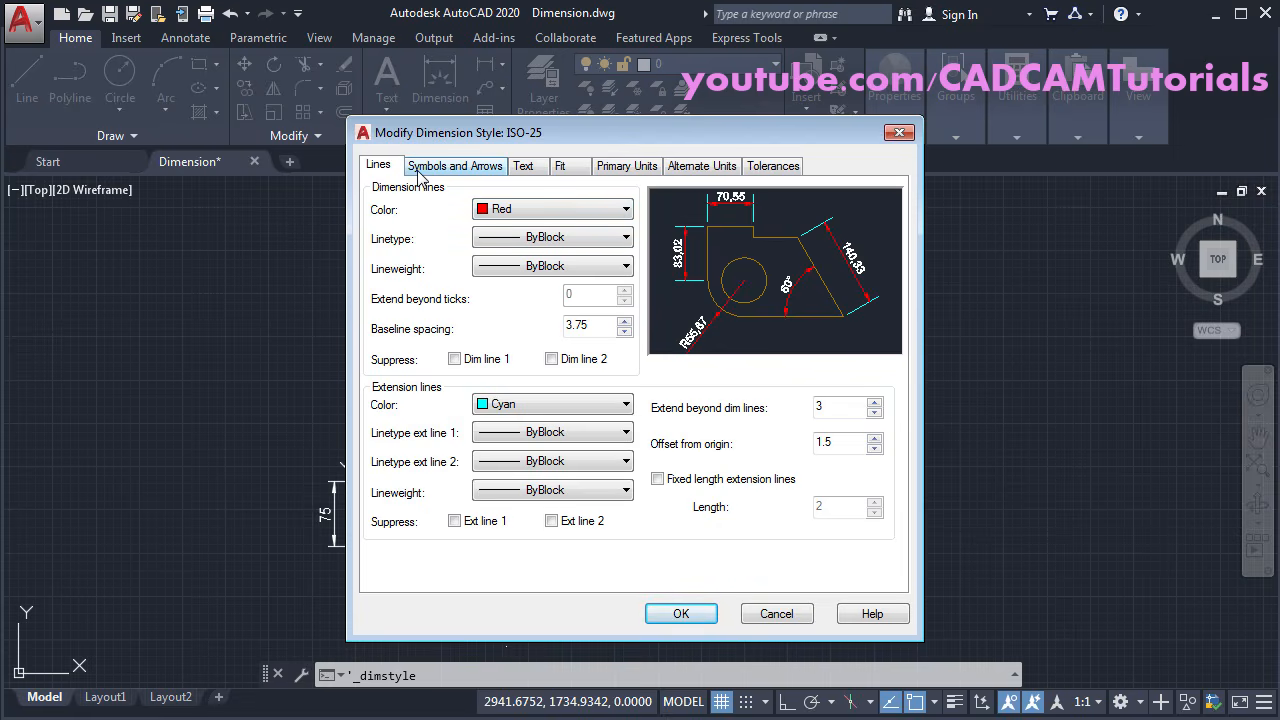
Step: Set the first and second arrowheads to Architectural tick and increase how far the dimension lines extend beyond the ticks
{"action": "left_click", "coordinate": [461, 172]}
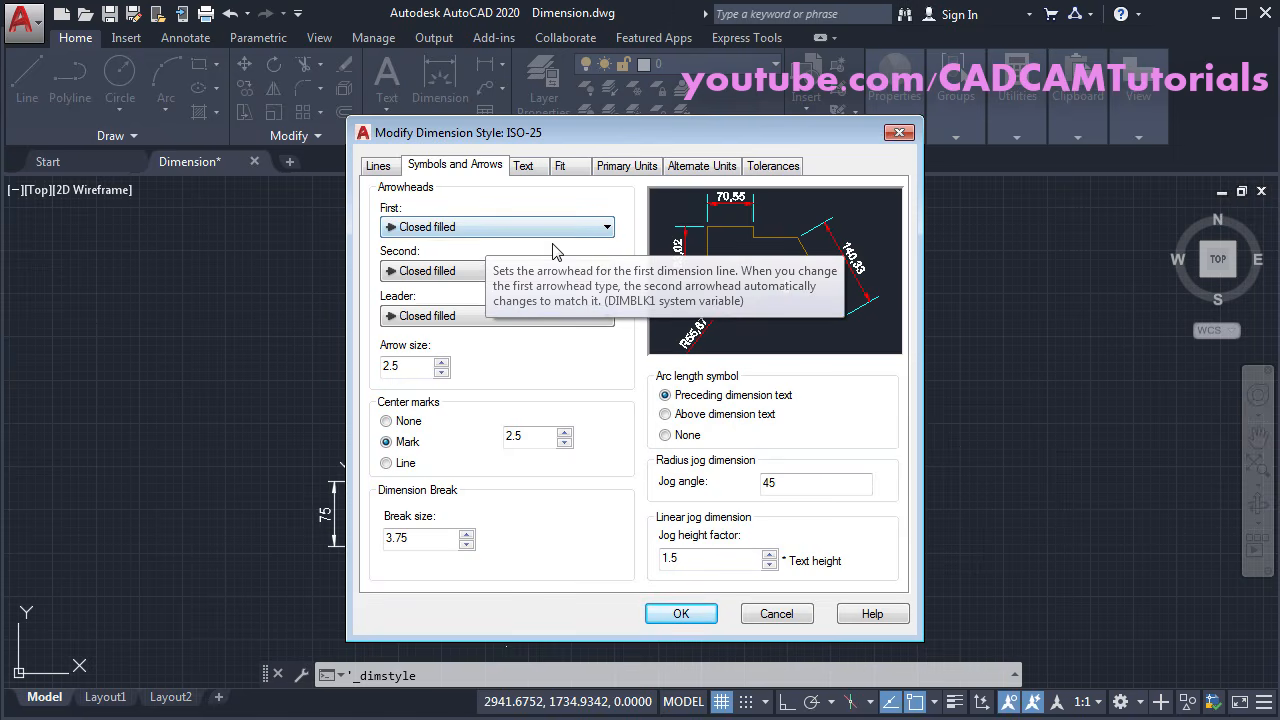
{"action": "left_click", "coordinate": [463, 226]}
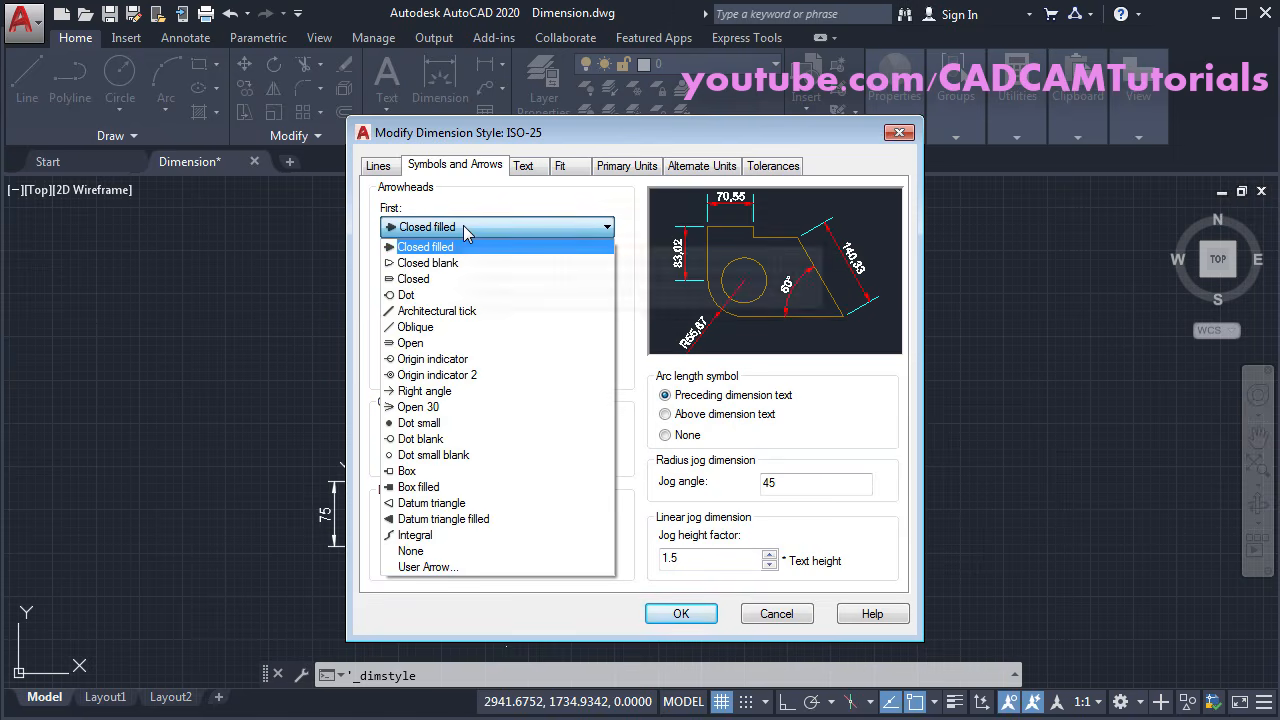
{"action": "left_click", "coordinate": [463, 312]}
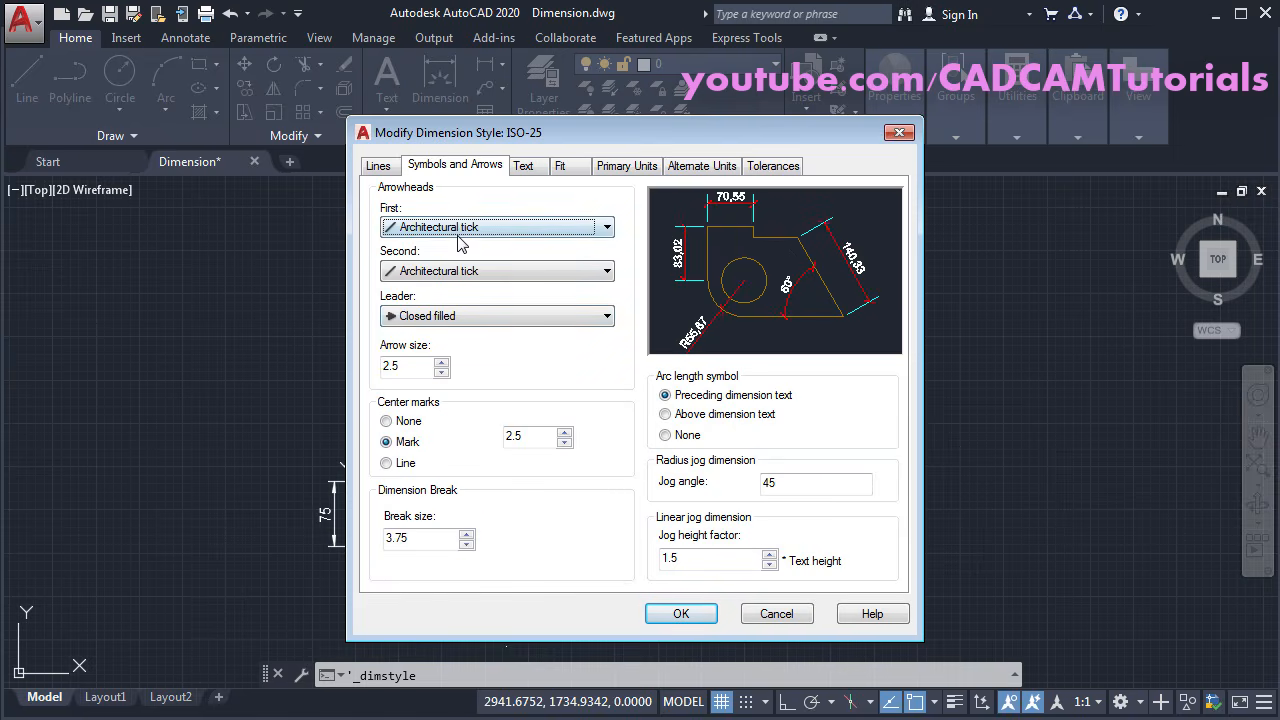
{"action": "left_click", "coordinate": [384, 170]}
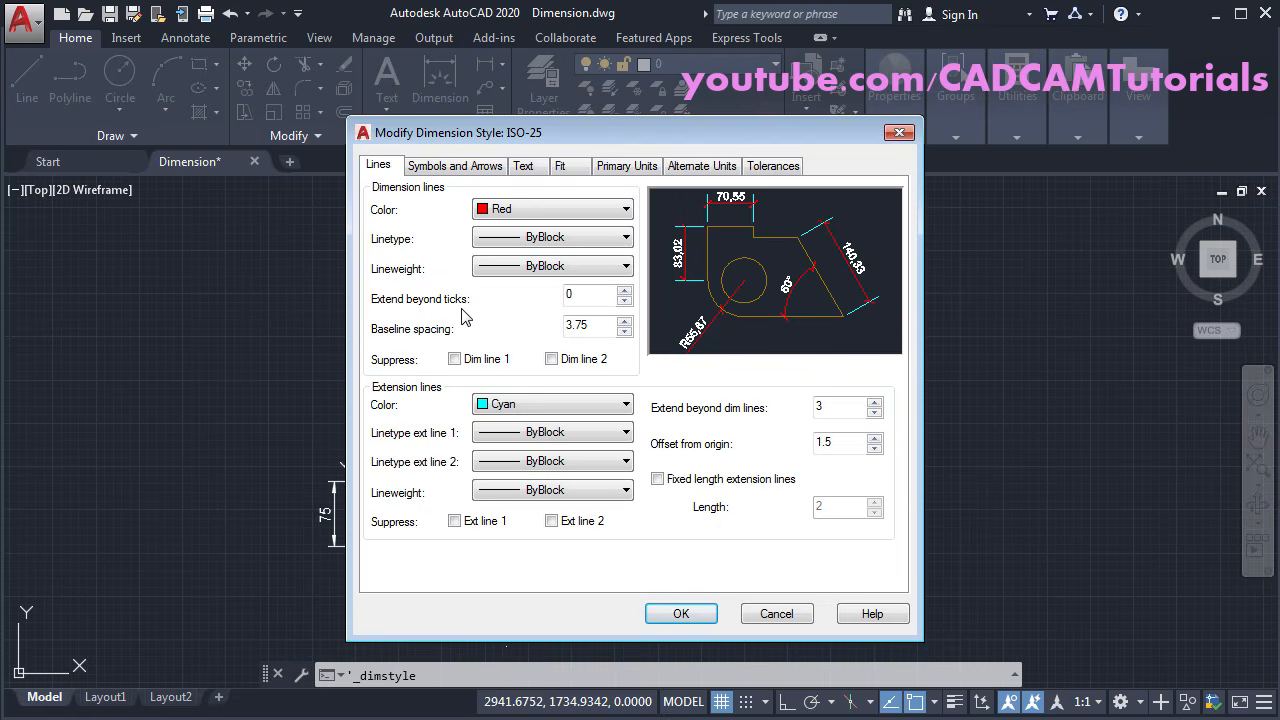
{"action": "left_click_drag", "start_coordinate": [590, 296], "coordinate": [529, 293]}
Step: Try Dot for the first arrowhead and Box filled for the second arrowhead in the ISO-25 style
{"action": "left_click", "coordinate": [460, 168]}
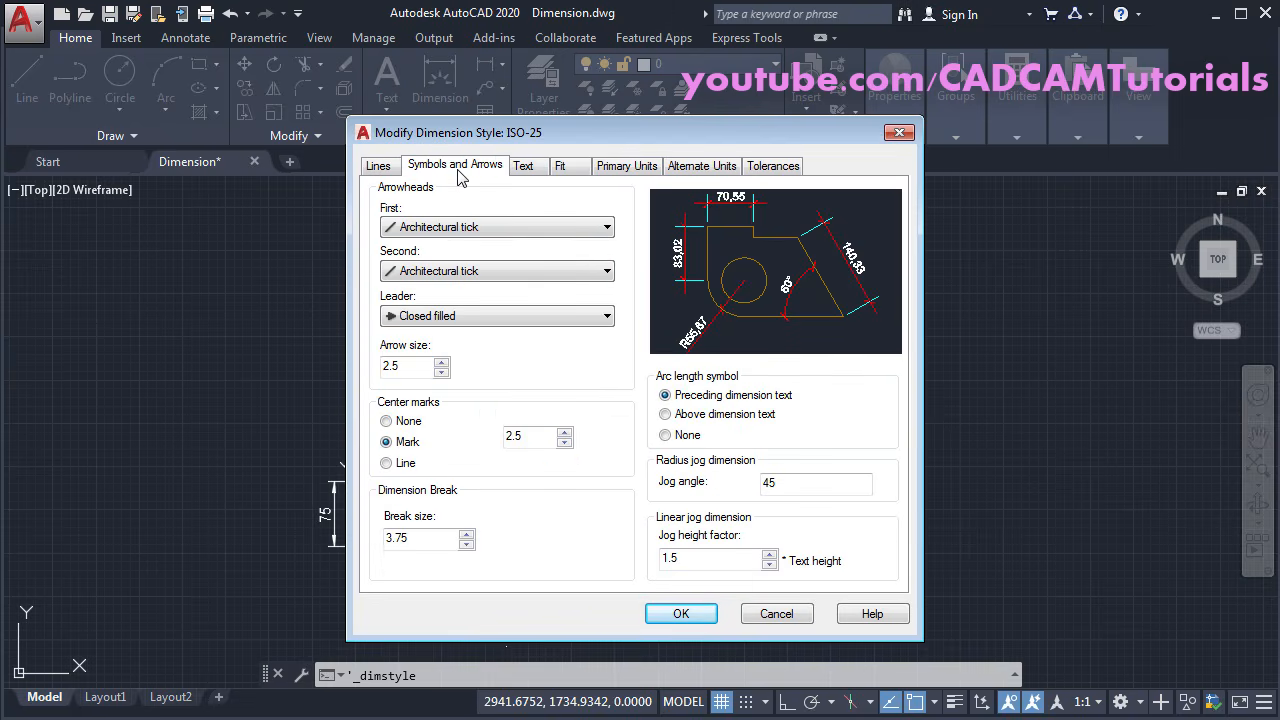
{"action": "left_click", "coordinate": [488, 228]}
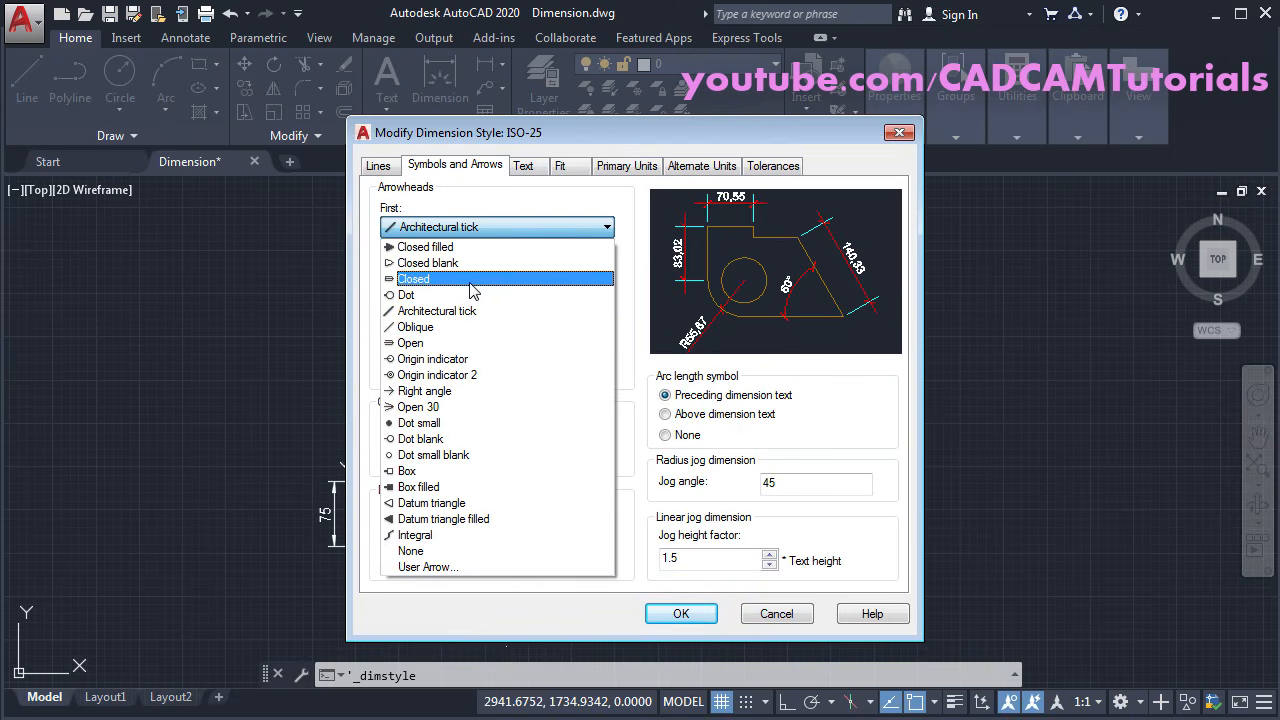
{"action": "left_click", "coordinate": [417, 296]}
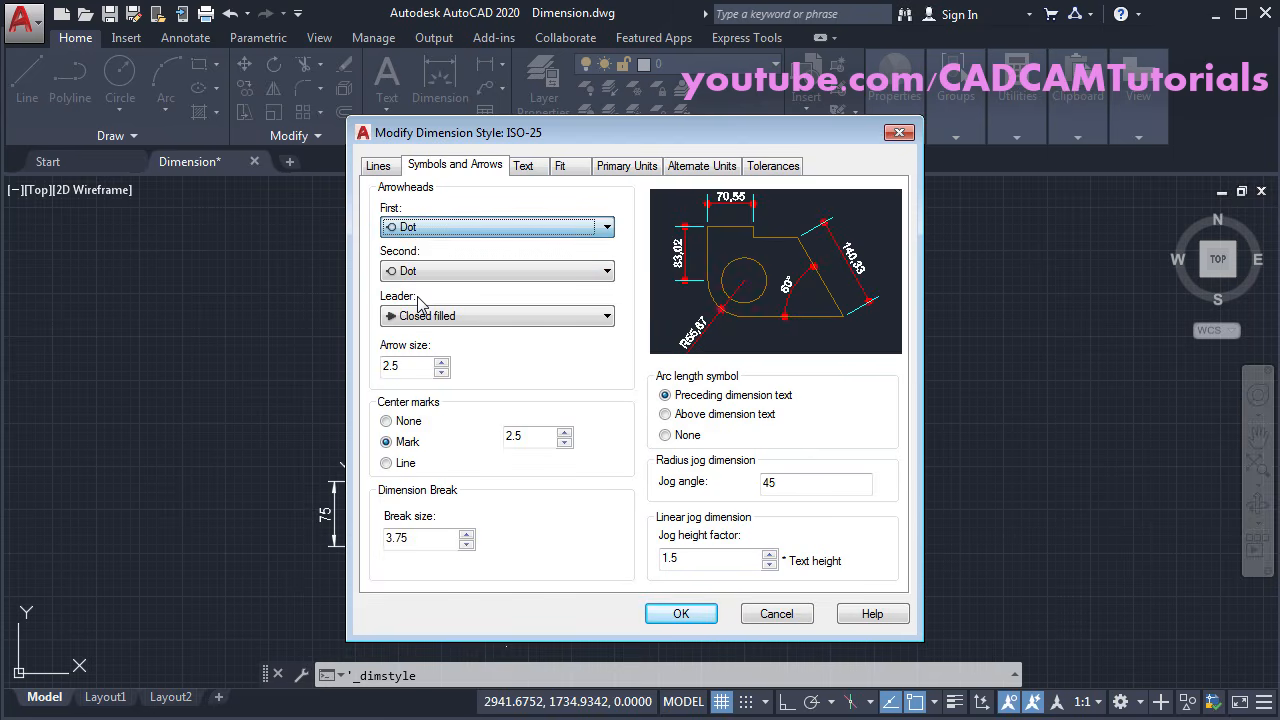
{"action": "left_click", "coordinate": [424, 272]}
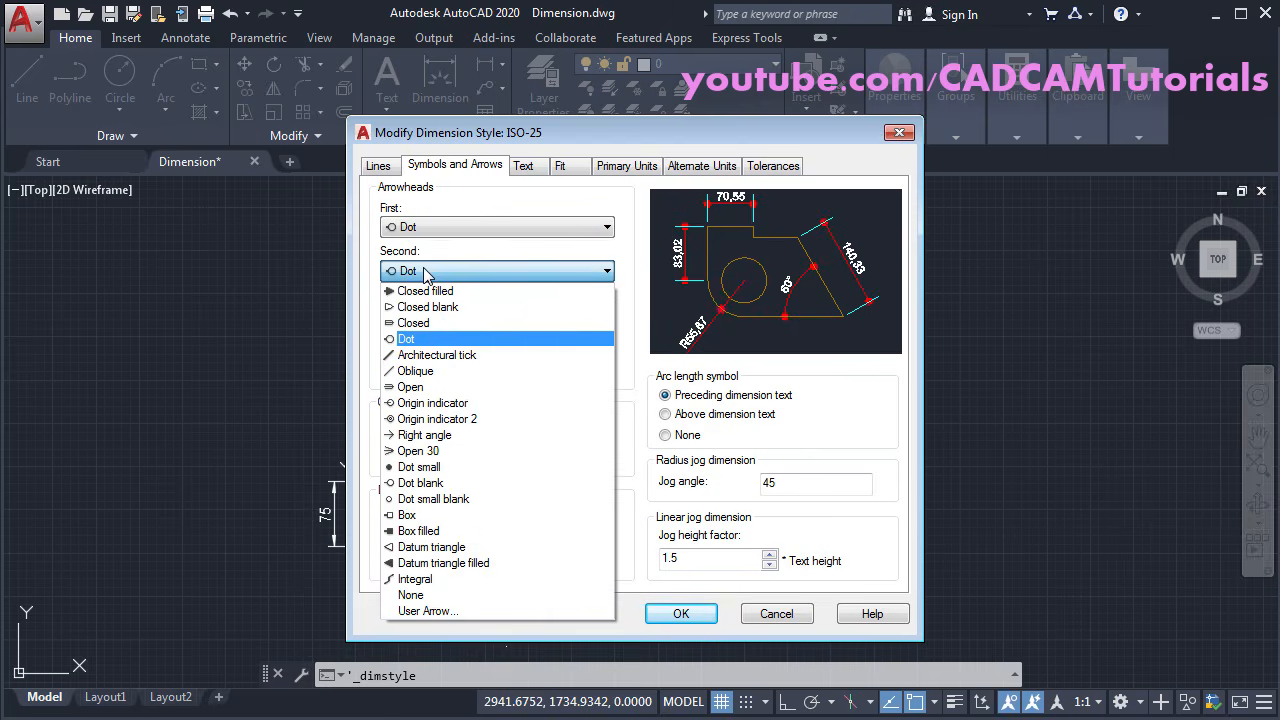
{"action": "left_click", "coordinate": [418, 531]}
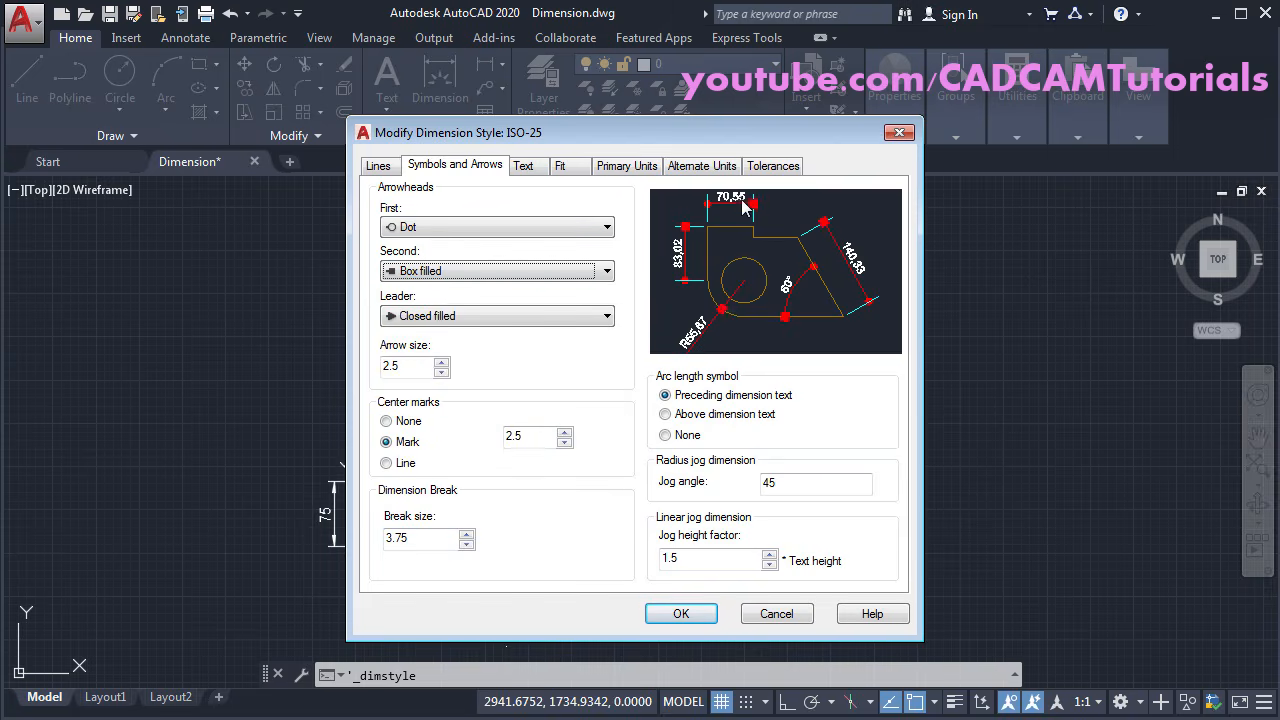
Step: Set both the first and second arrowheads to Closed filled
{"action": "left_click", "coordinate": [468, 228]}
{"action": "left_click", "coordinate": [422, 249]}
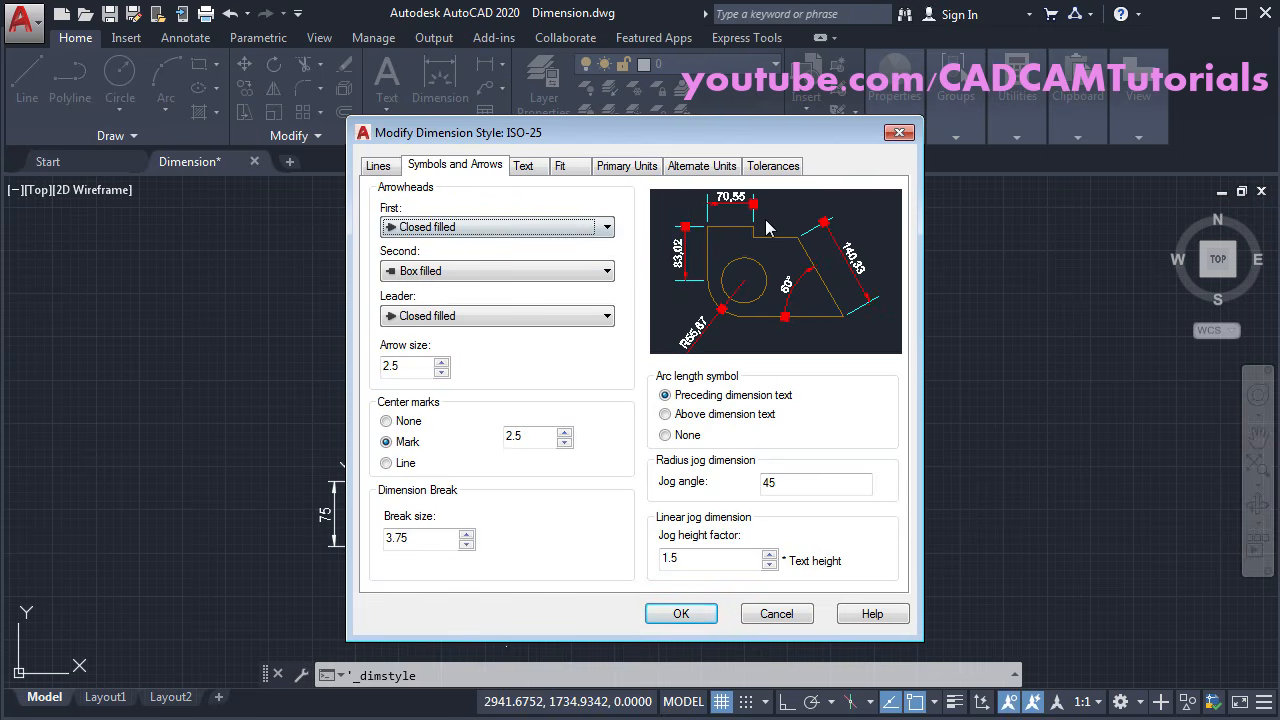
{"action": "left_click", "coordinate": [437, 273]}
{"action": "left_click", "coordinate": [440, 292]}
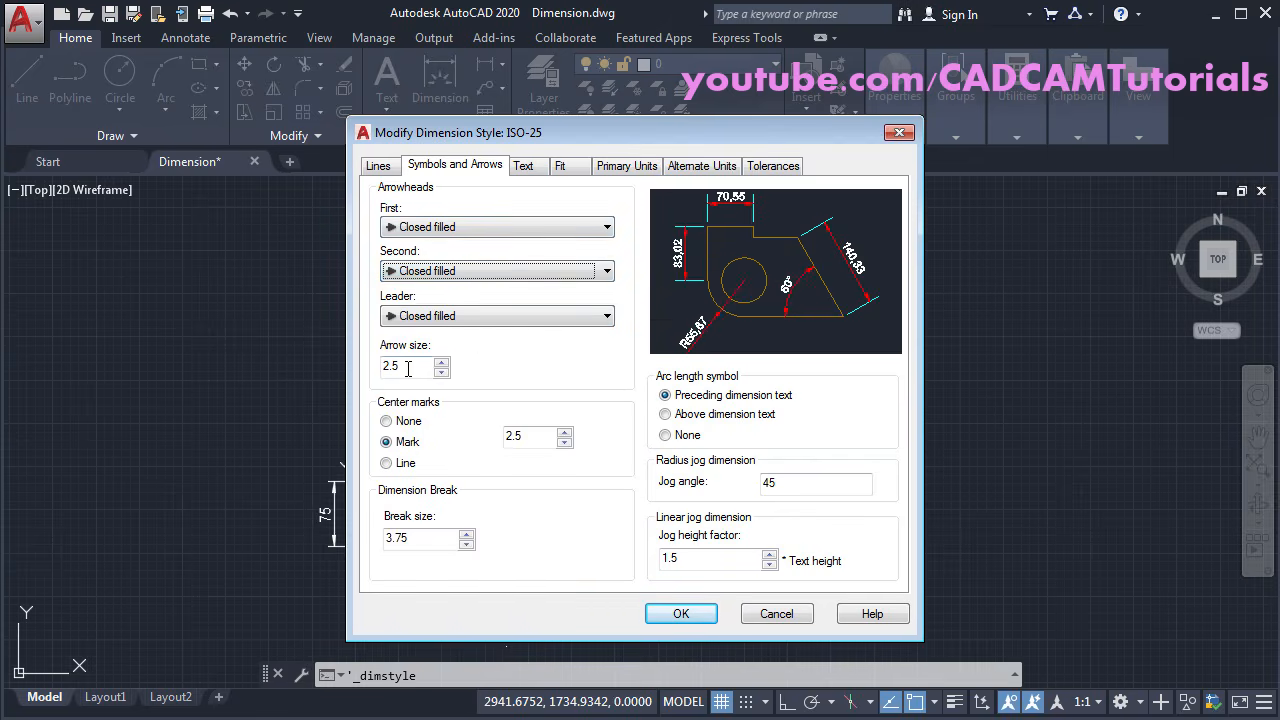
{"action": "left_click_drag", "start_coordinate": [410, 367], "coordinate": [379, 366]}
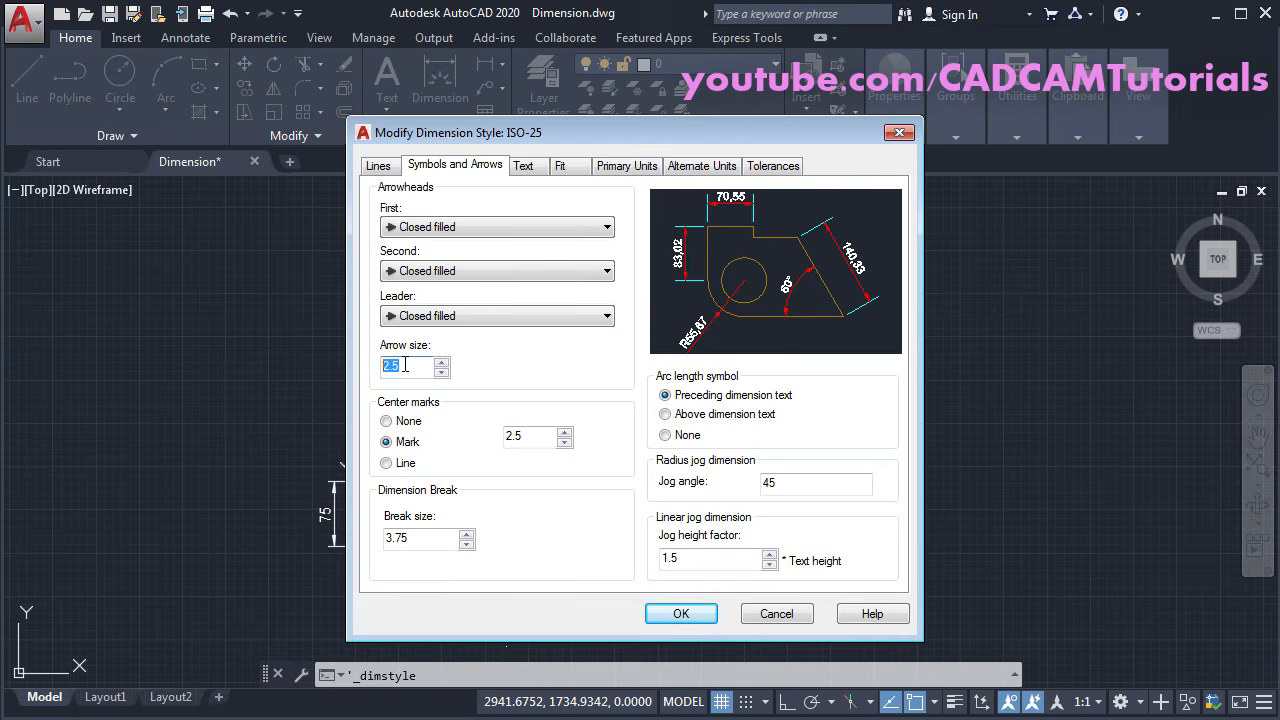
Step: Examine the dimension text style choices and the fonts available for the Standard text style, leaving its settings unedited
{"action": "left_click", "coordinate": [524, 168]}
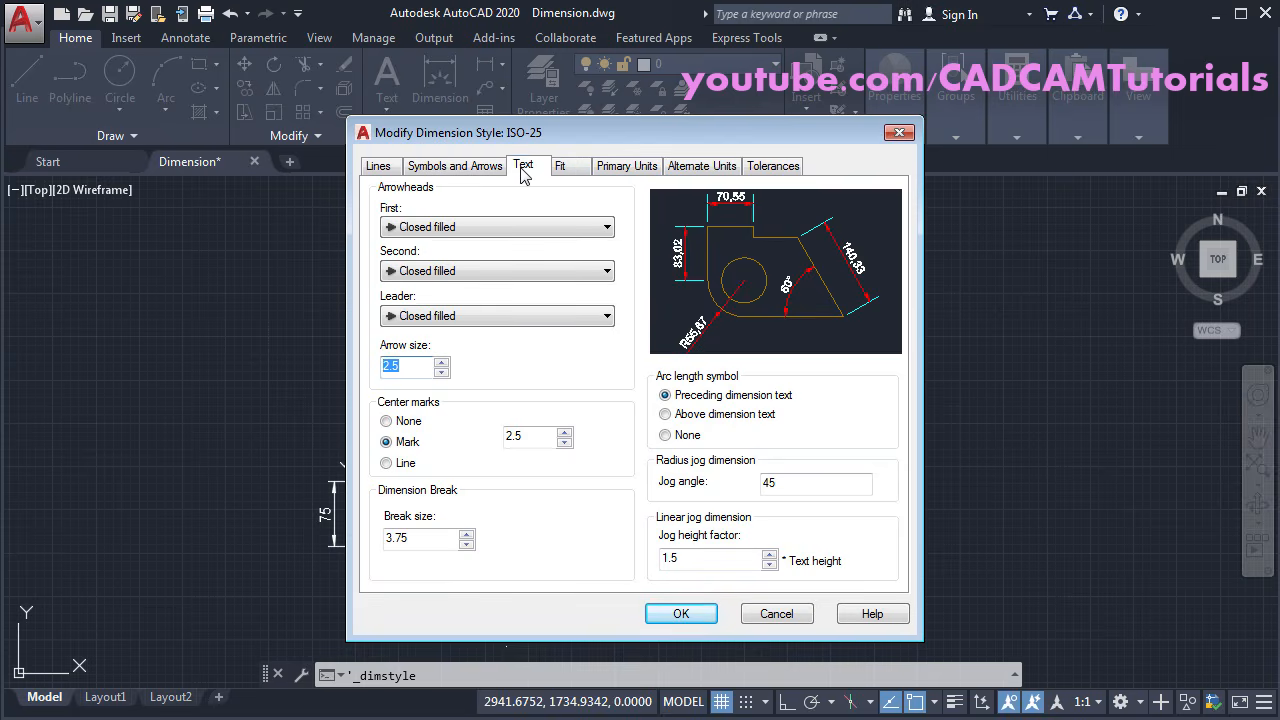
{"action": "left_click", "coordinate": [601, 218]}
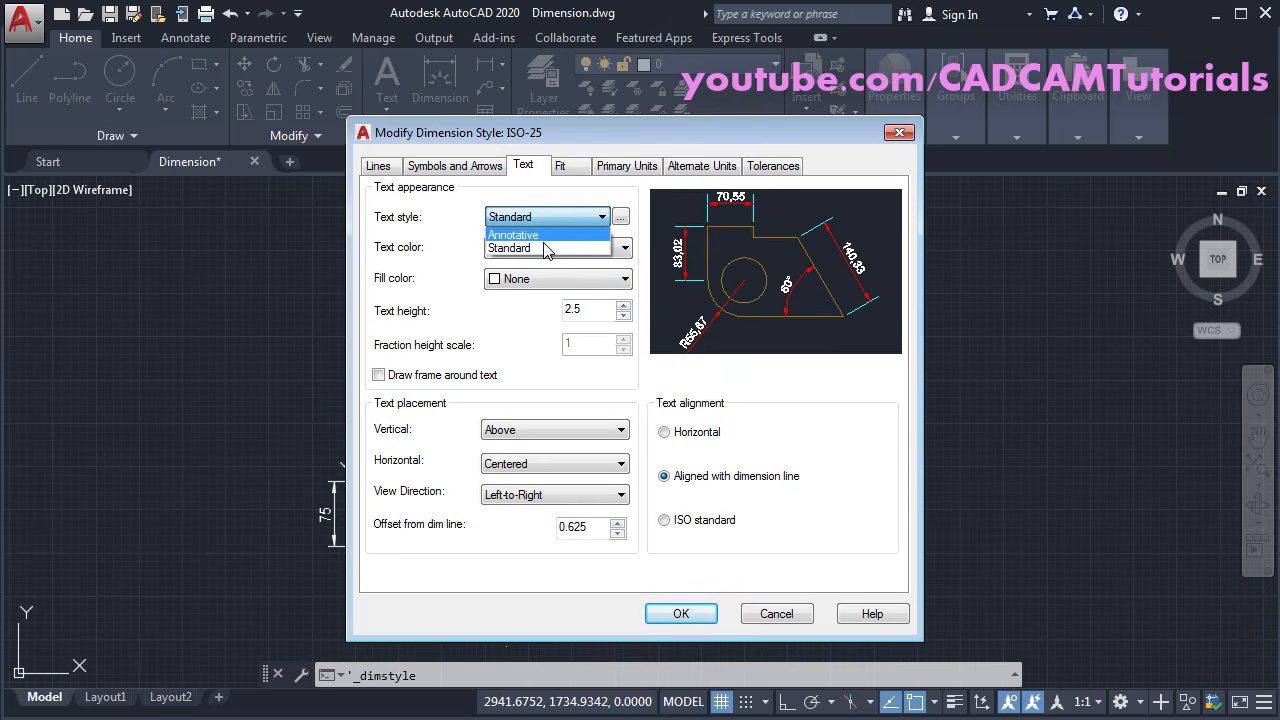
{"action": "left_click", "coordinate": [545, 248]}
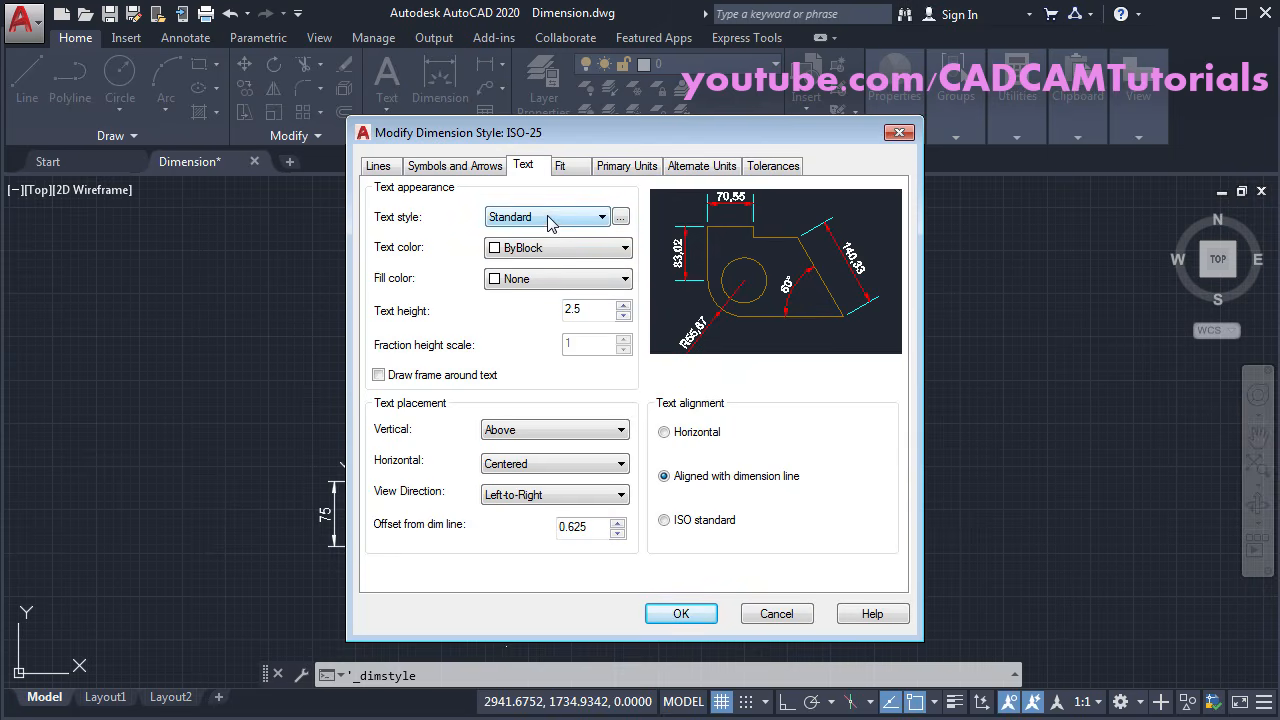
{"action": "left_click", "coordinate": [620, 218]}
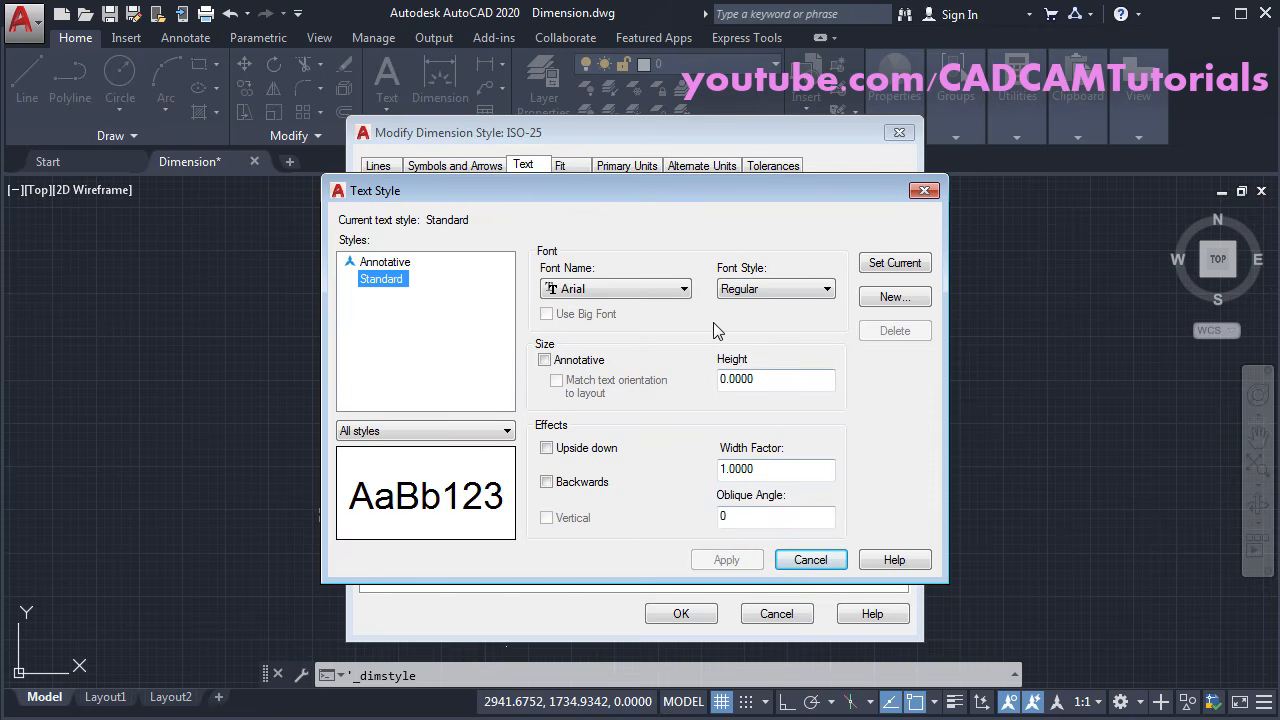
{"action": "left_click", "coordinate": [655, 289]}
{"action": "left_click", "coordinate": [656, 289]}
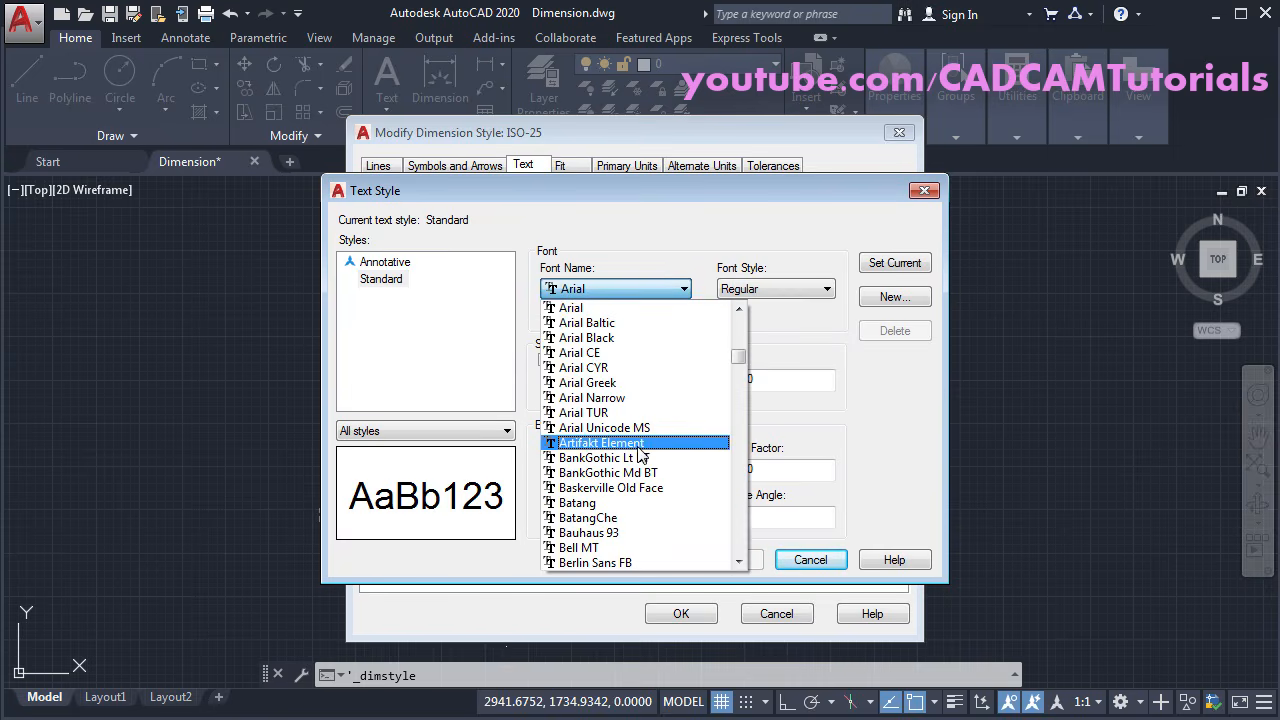
{"action": "left_click", "coordinate": [870, 379]}
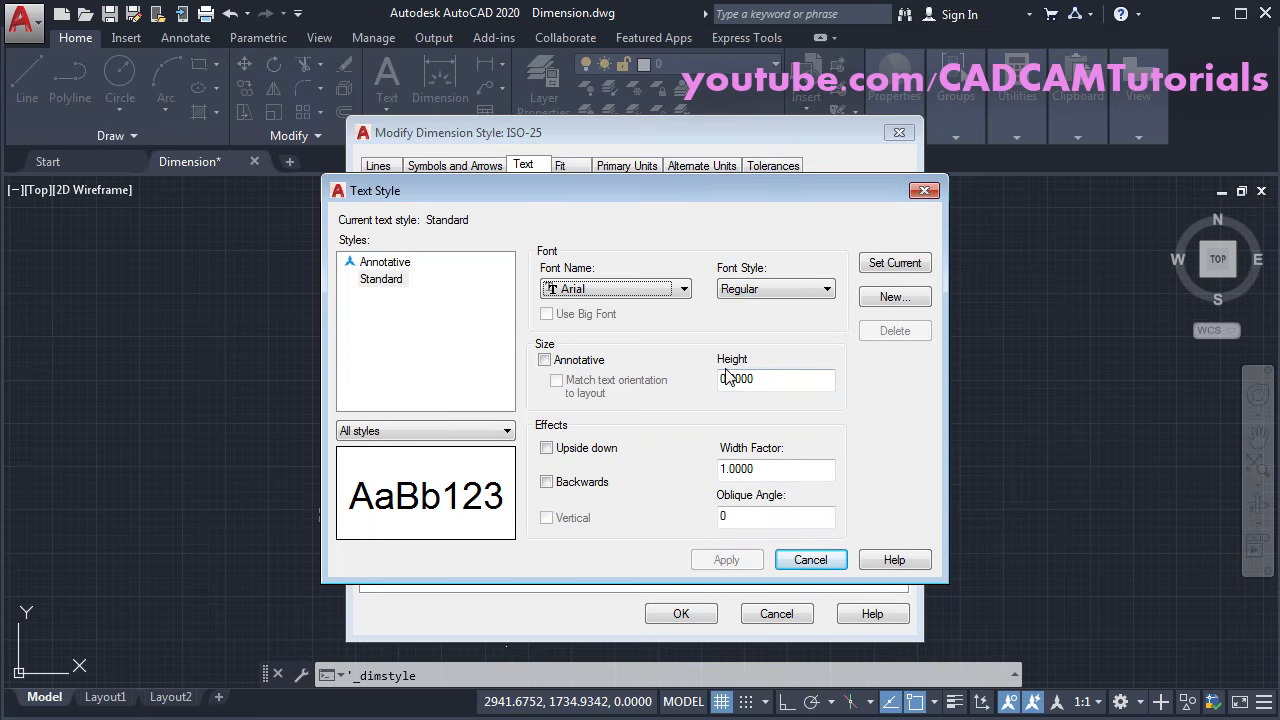
{"action": "left_click", "coordinate": [810, 560]}
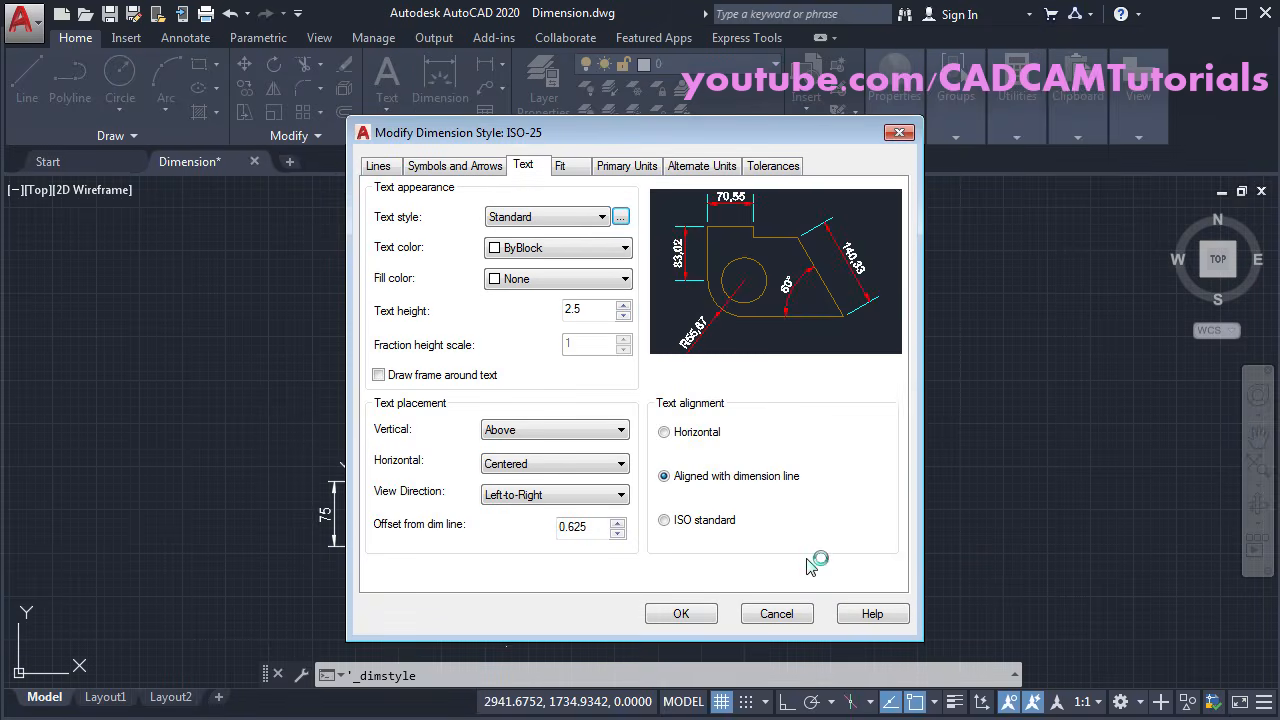
Step: Set the dimension text color to Yellow
{"action": "left_click", "coordinate": [557, 252]}
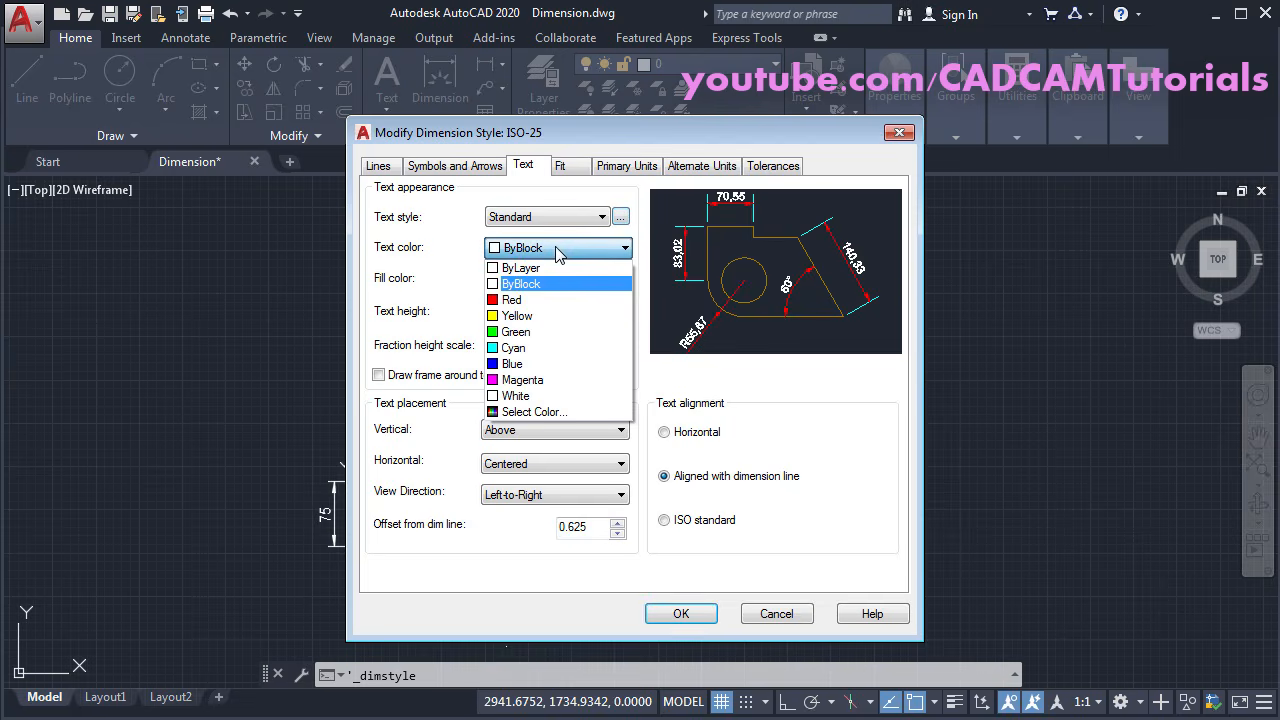
{"action": "left_click", "coordinate": [528, 317]}
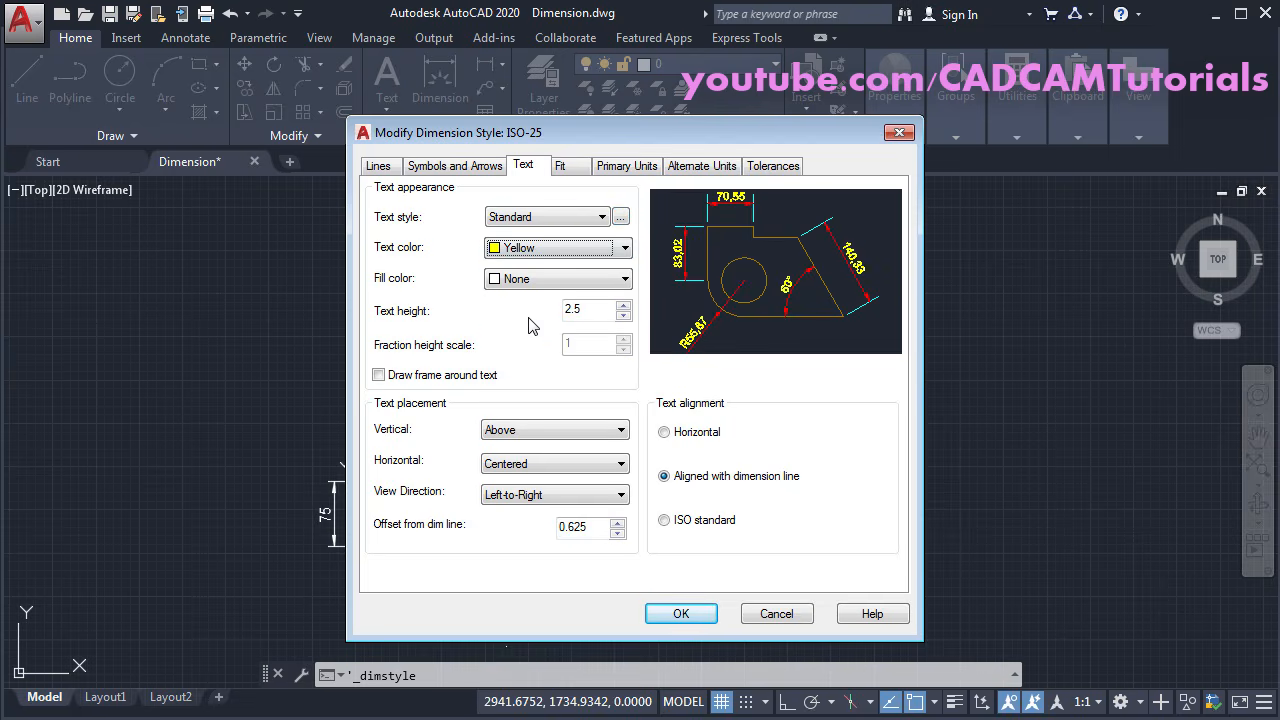
{"action": "left_click", "coordinate": [596, 311]}
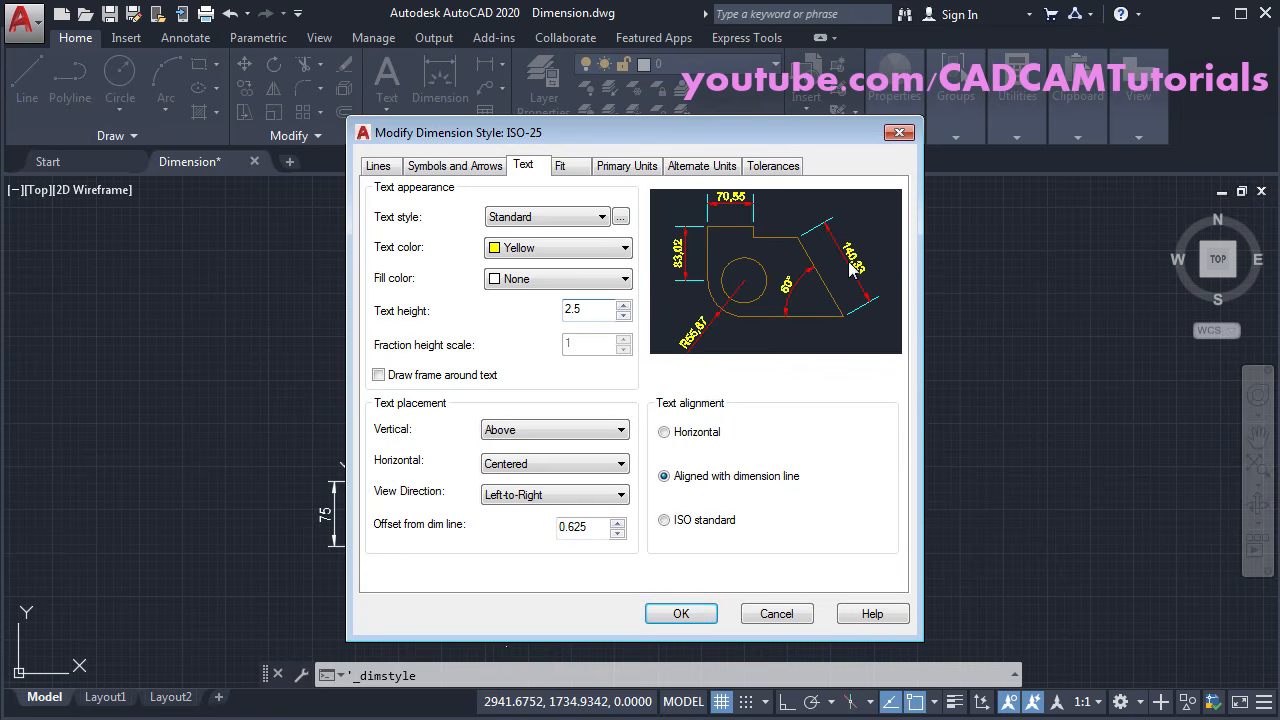
Step: Try Centered and Below for the vertical text placement, and set it back to Above
{"action": "left_click", "coordinate": [546, 429]}
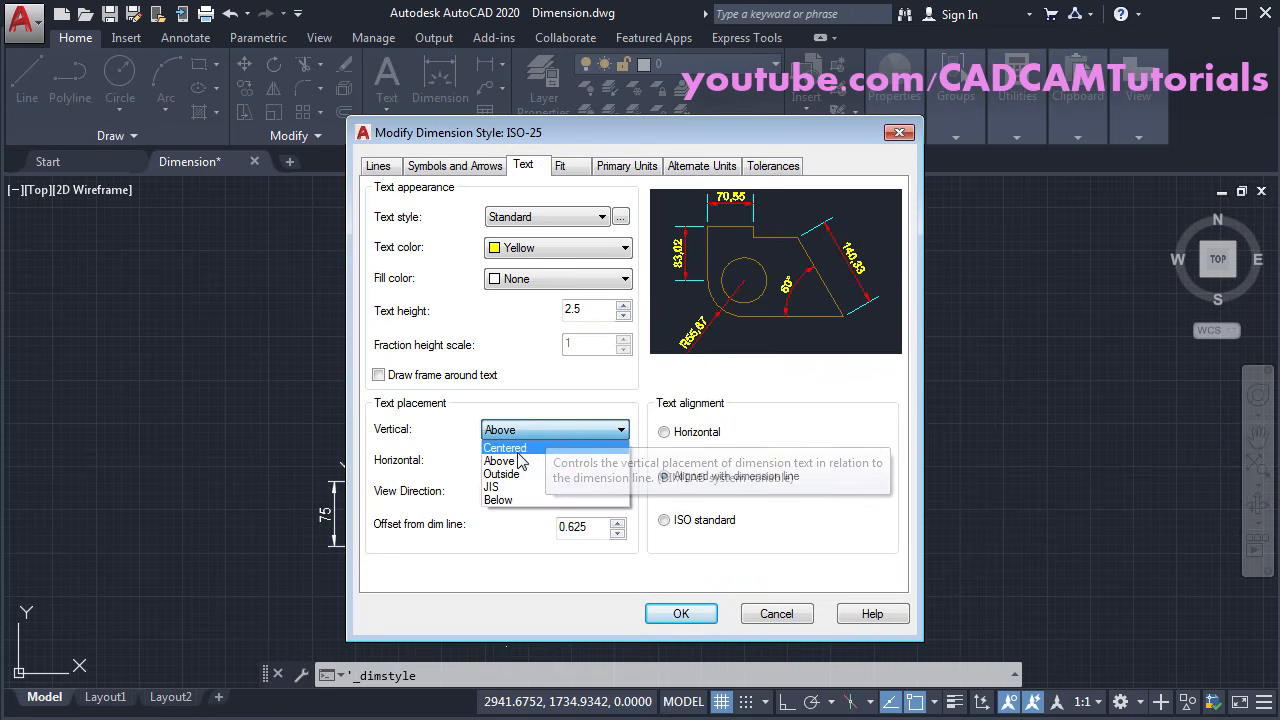
{"action": "left_click", "coordinate": [526, 449]}
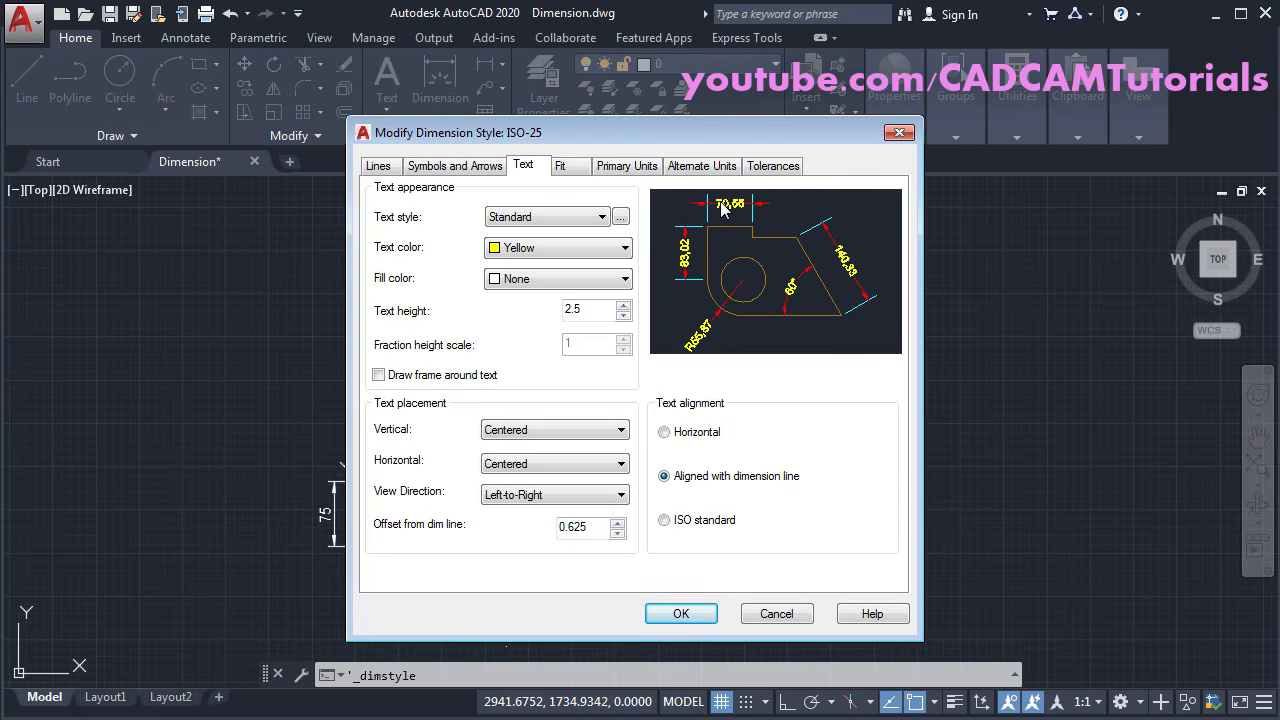
{"action": "left_click", "coordinate": [560, 429]}
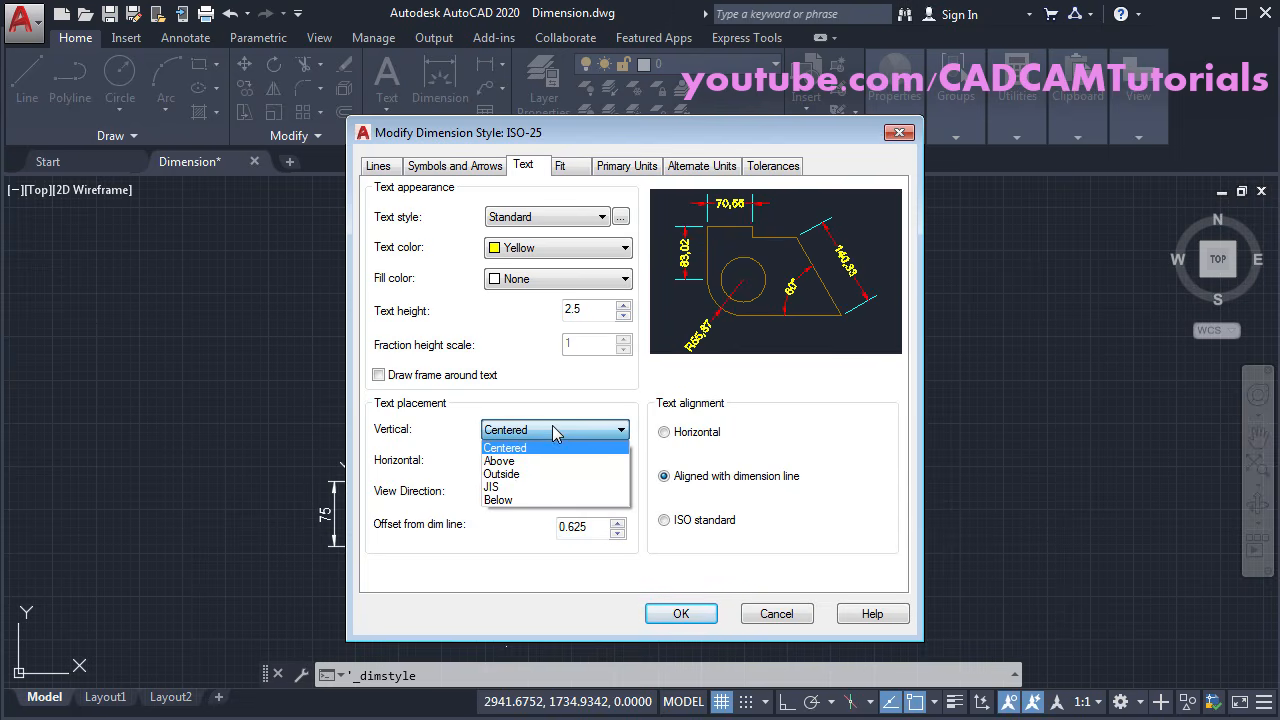
{"action": "left_click", "coordinate": [508, 502]}
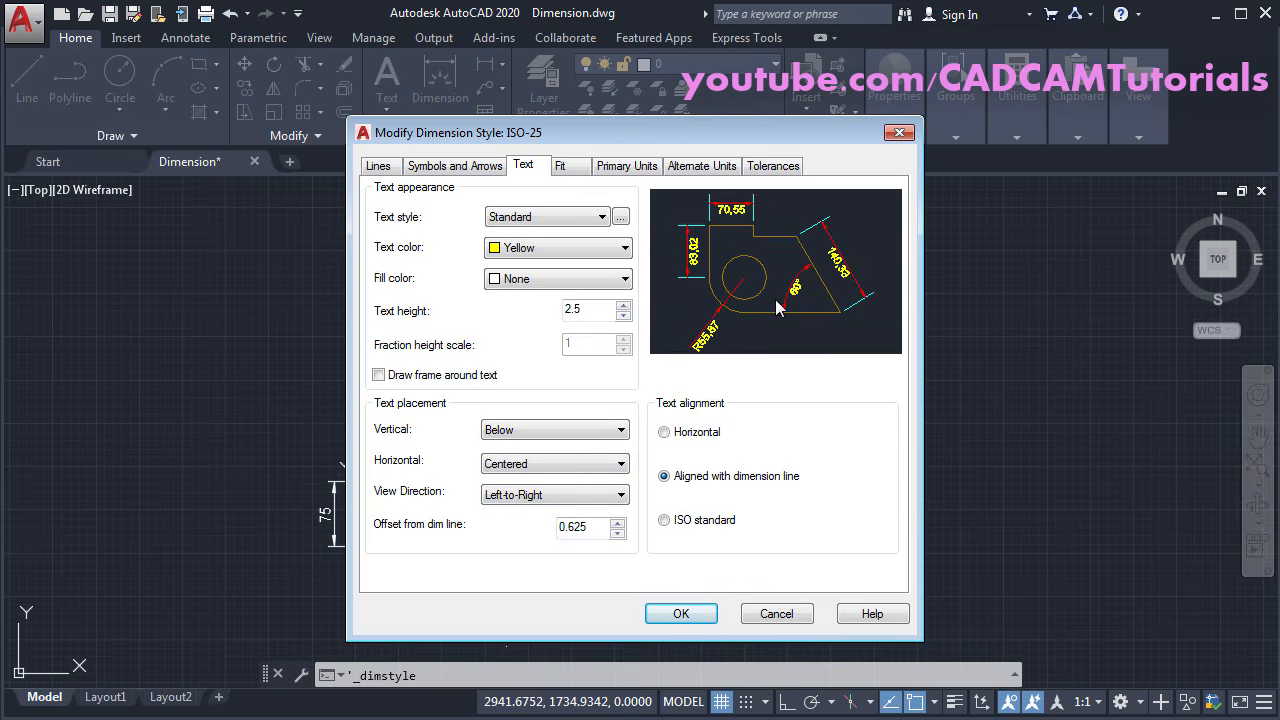
{"action": "left_click", "coordinate": [536, 432]}
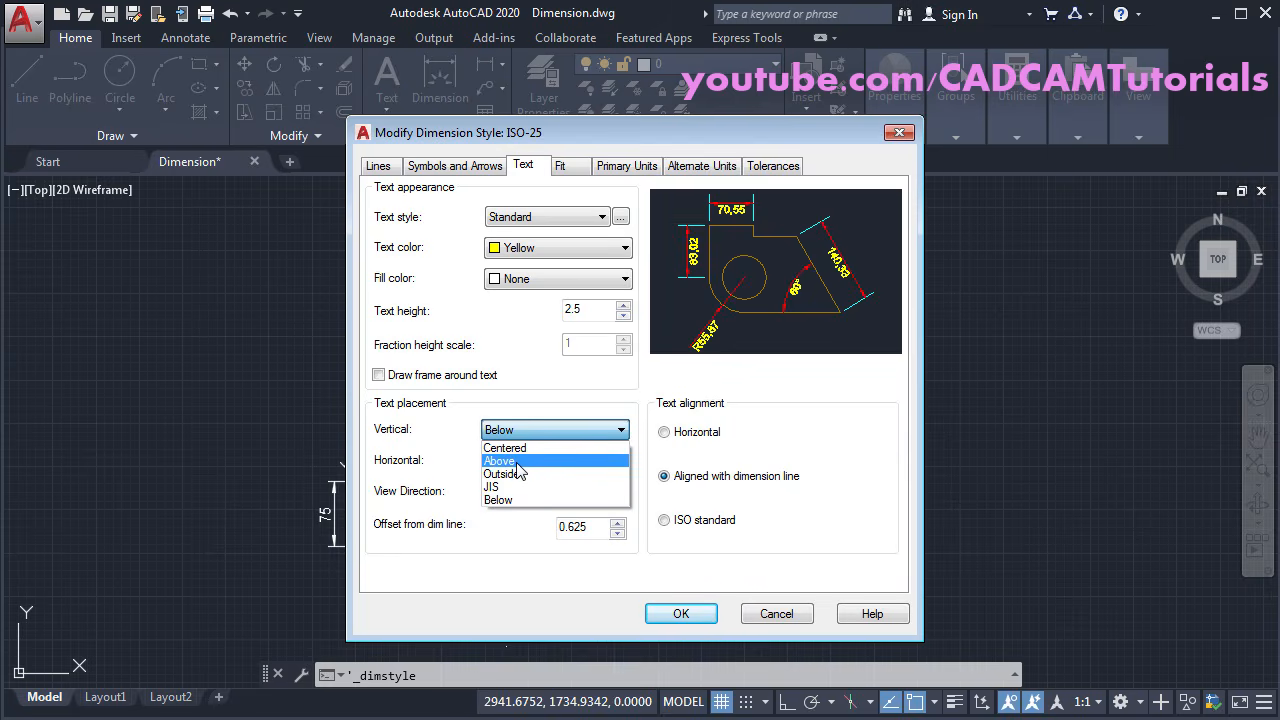
{"action": "left_click", "coordinate": [518, 466]}
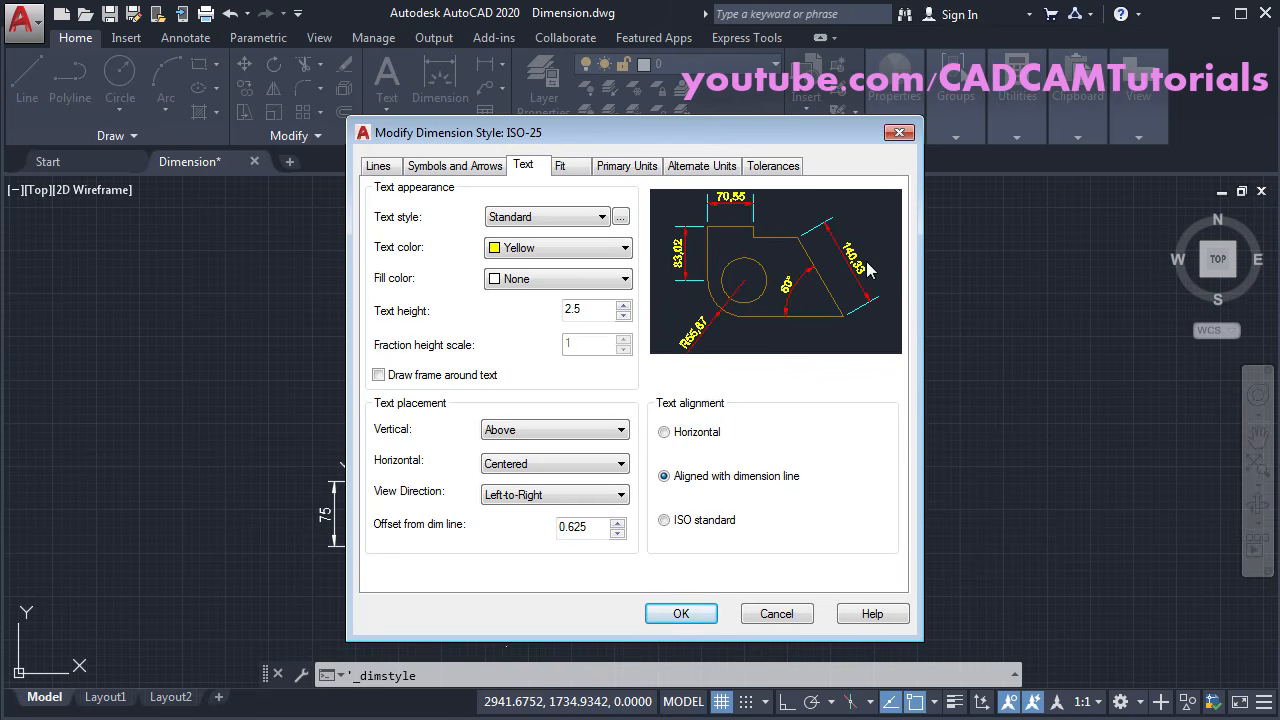
Step: Try Horizontal and aligned text, set the text alignment to ISO standard, and check the PDF reference for the offset from dim line
{"action": "left_click", "coordinate": [664, 433]}
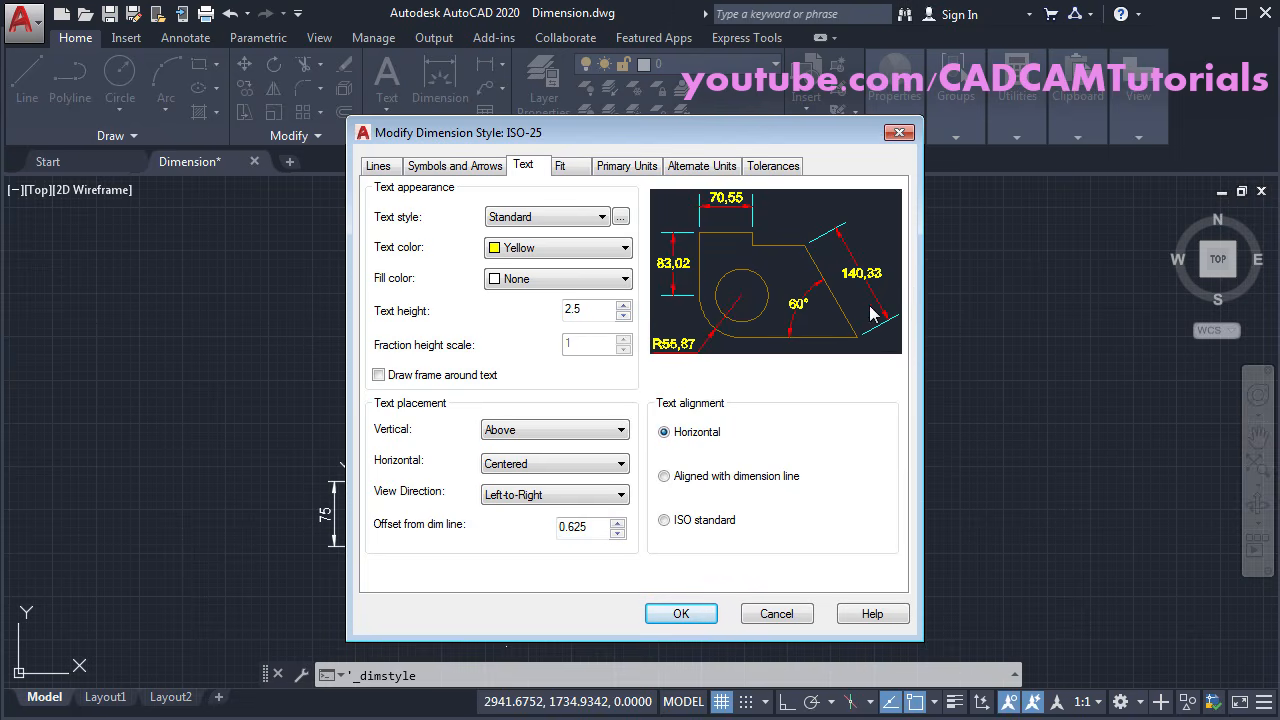
{"action": "left_click", "coordinate": [664, 477]}
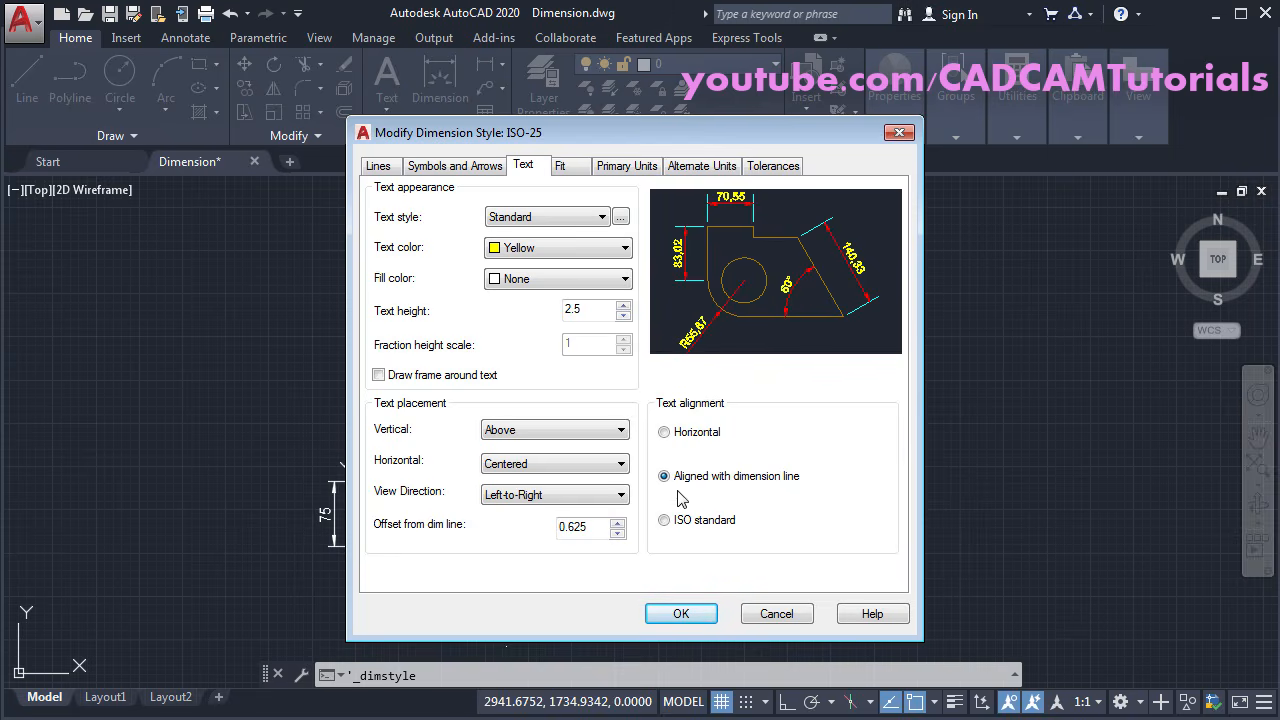
{"action": "left_click", "coordinate": [664, 520]}
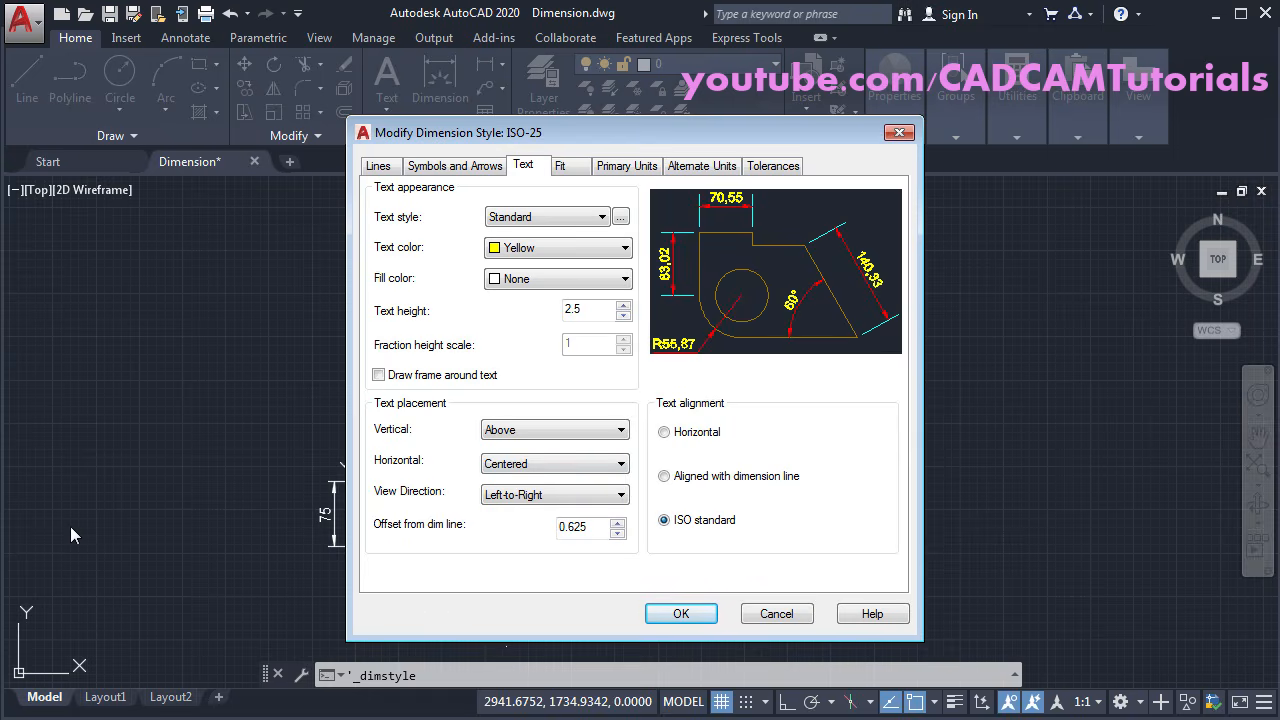
{"action": "key", "text": "alt+Tab"}
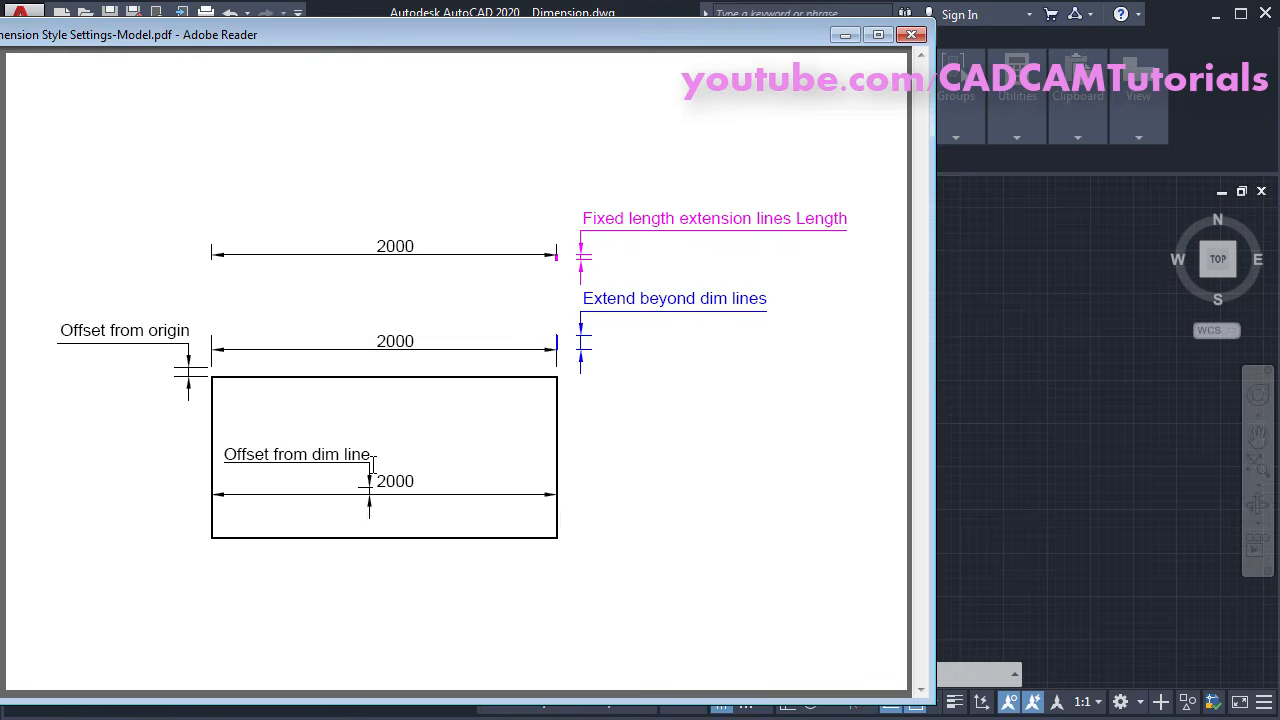
{"action": "left_click", "coordinate": [1006, 406]}
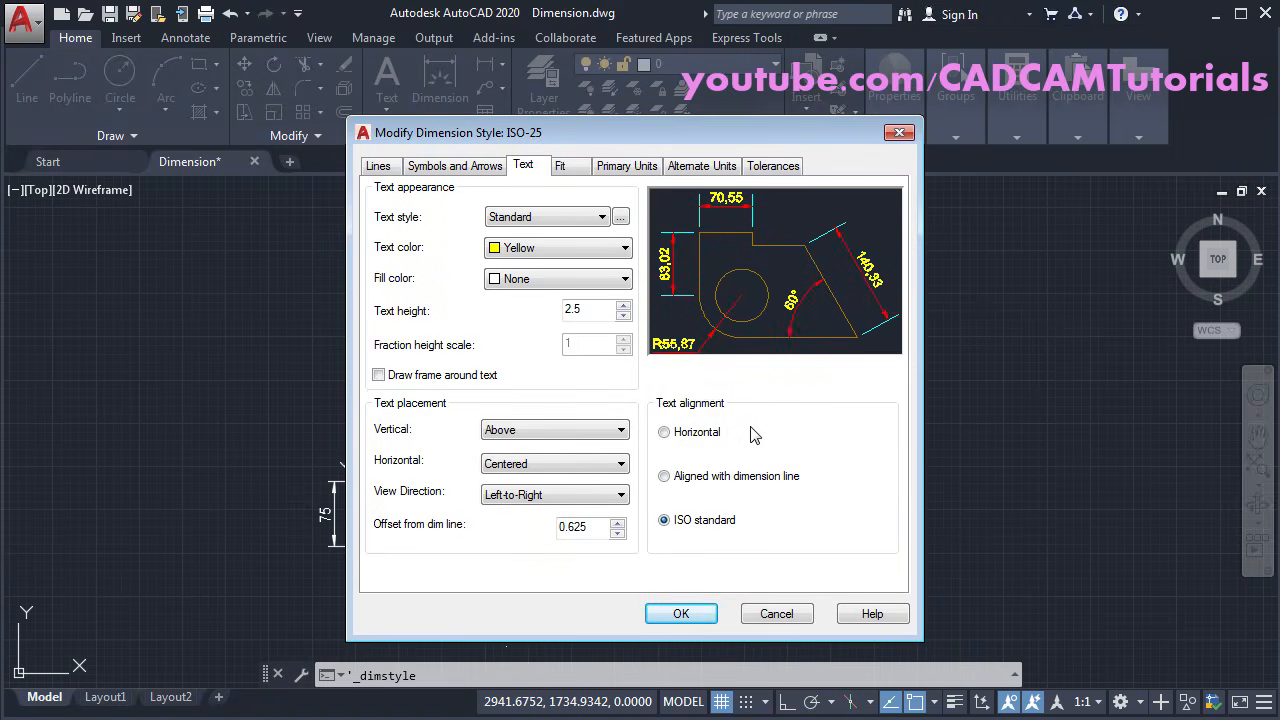
Step: Try turning off the fit option that draws the dimension line between extension lines, and turn it back on
{"action": "left_click", "coordinate": [571, 168]}
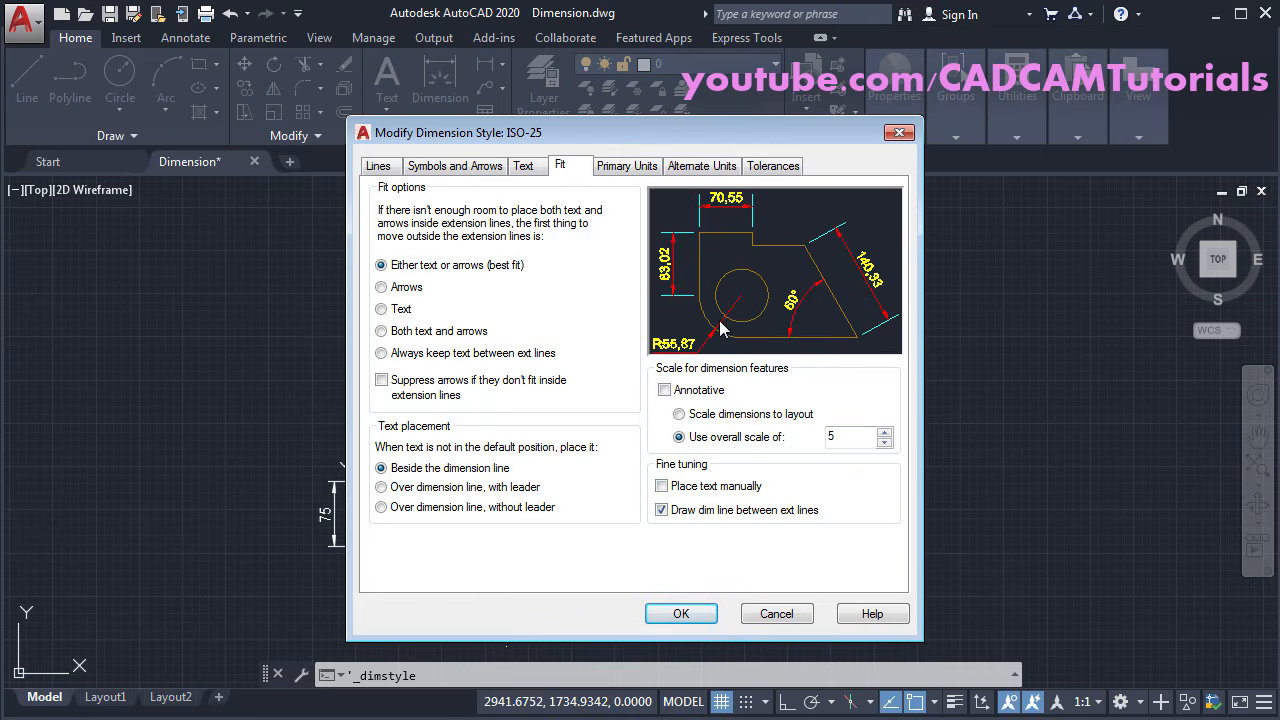
{"action": "left_click", "coordinate": [661, 511]}
{"action": "left_click", "coordinate": [661, 510]}
Step: Try the Engineering unit format for linear dimensions in the primary units, and switch the format to Architectural
{"action": "left_click", "coordinate": [620, 171]}
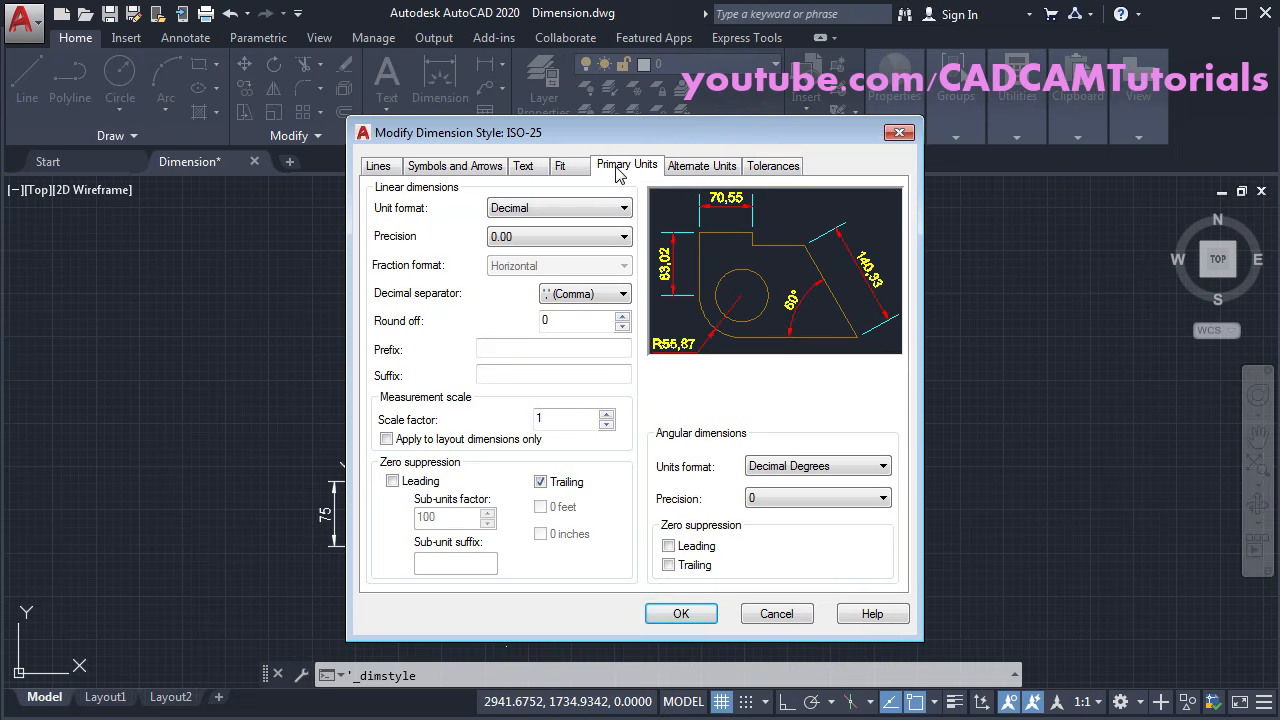
{"action": "left_click", "coordinate": [556, 210]}
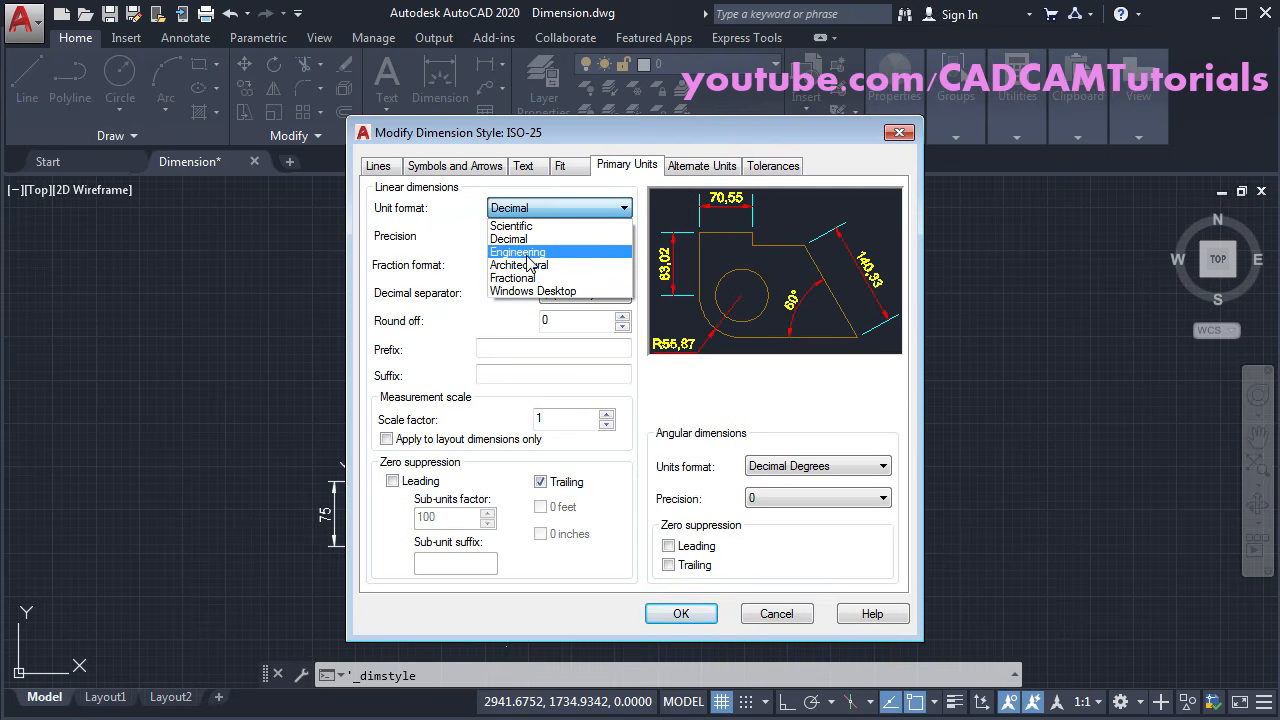
{"action": "left_click", "coordinate": [540, 253]}
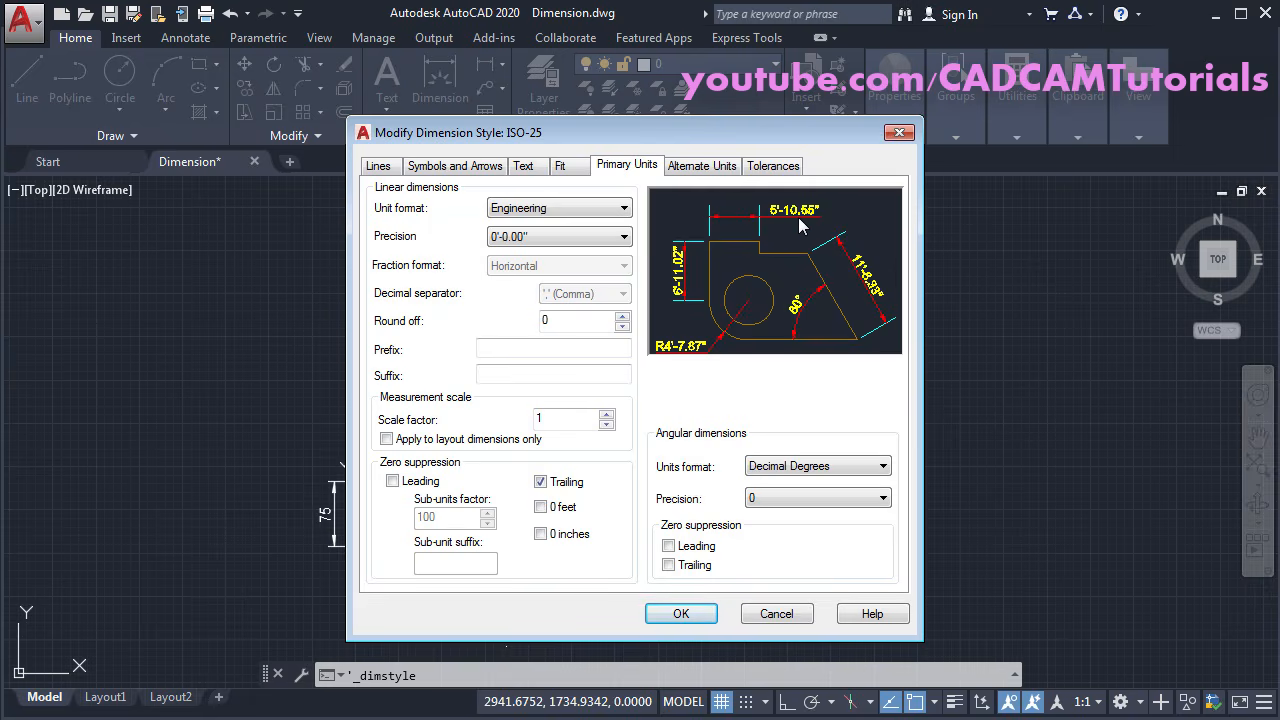
{"action": "left_click", "coordinate": [537, 210]}
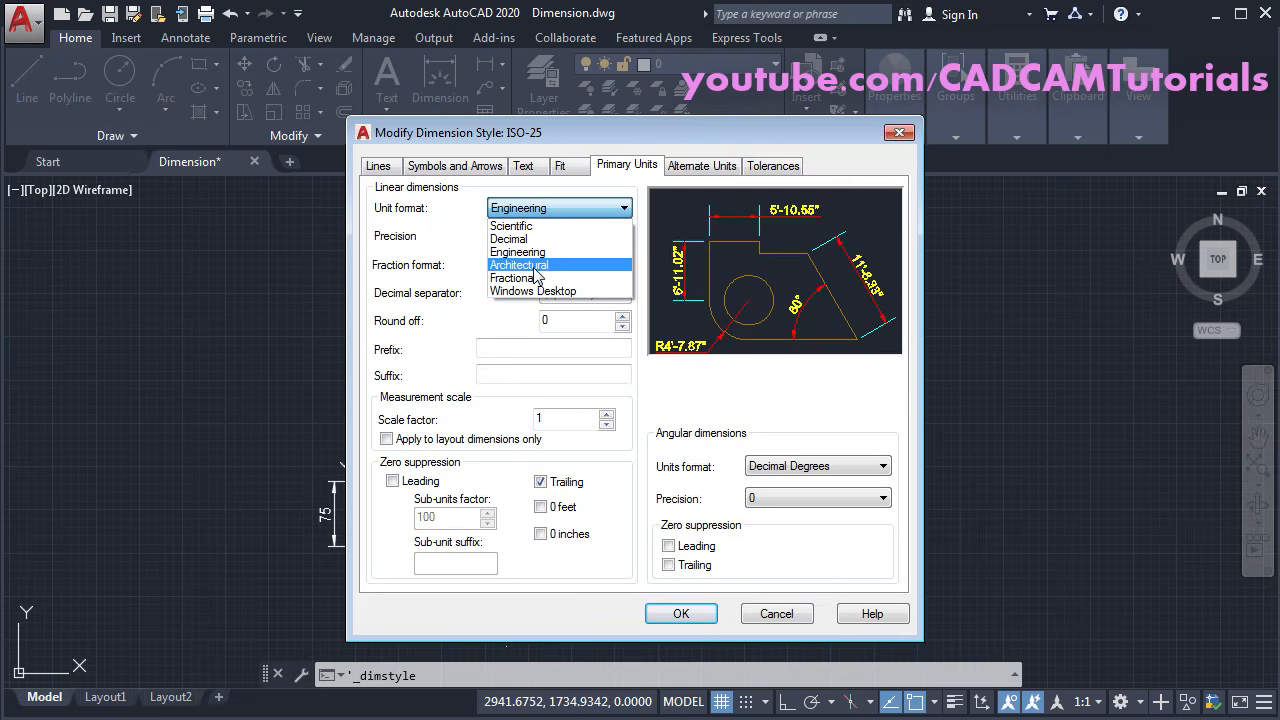
{"action": "left_click", "coordinate": [533, 266]}
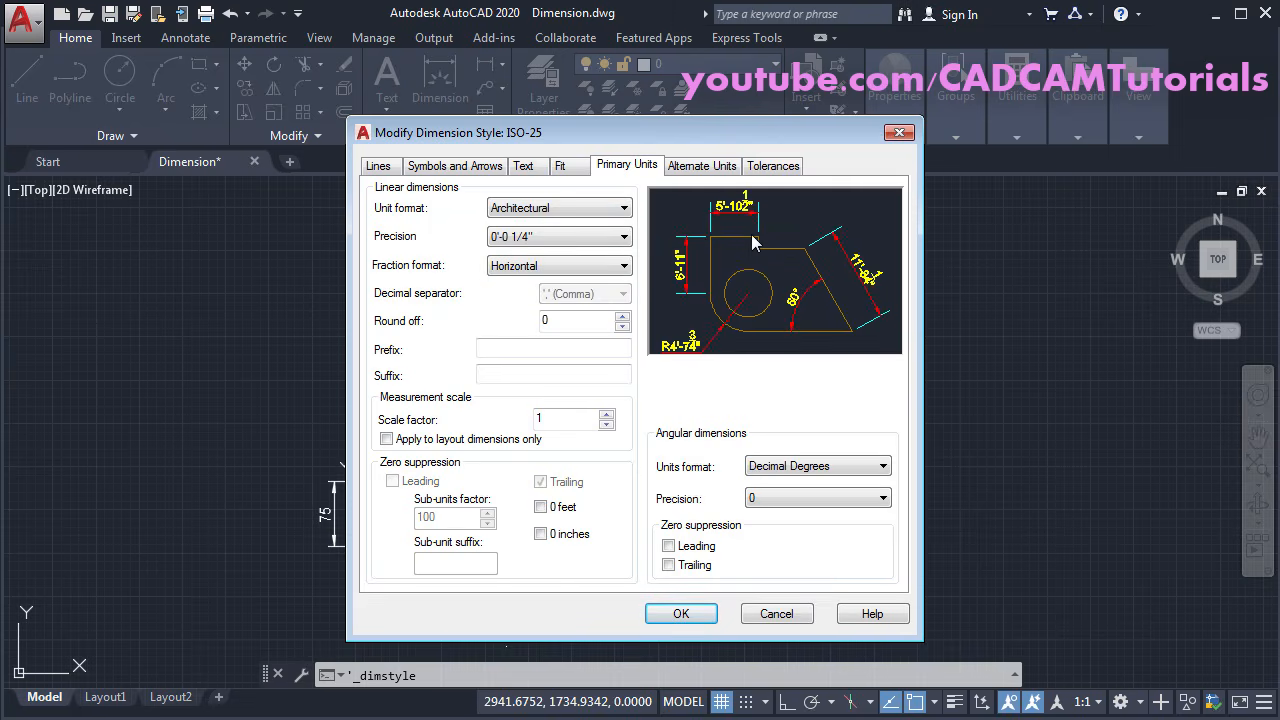
Step: Set the linear dimensions' unit format to Decimal, try a precision of 0.0000, and set the precision to 0.00
{"action": "left_click", "coordinate": [546, 212]}
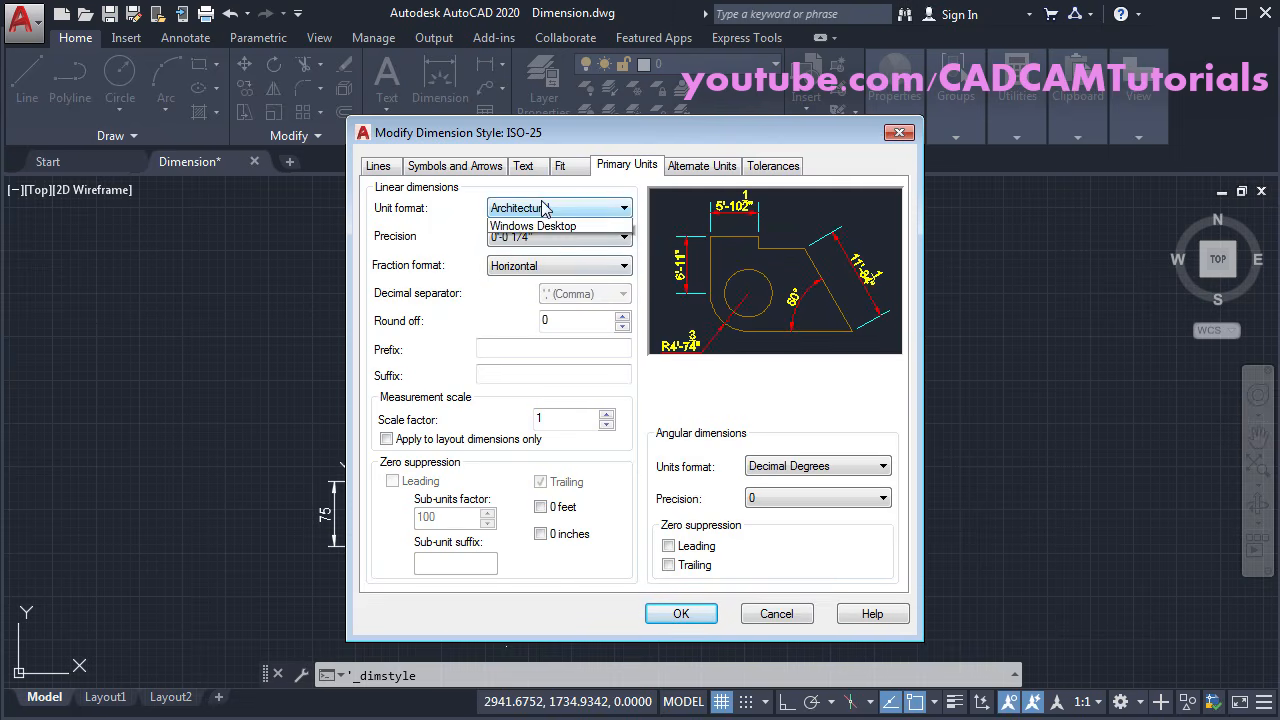
{"action": "left_click", "coordinate": [514, 239]}
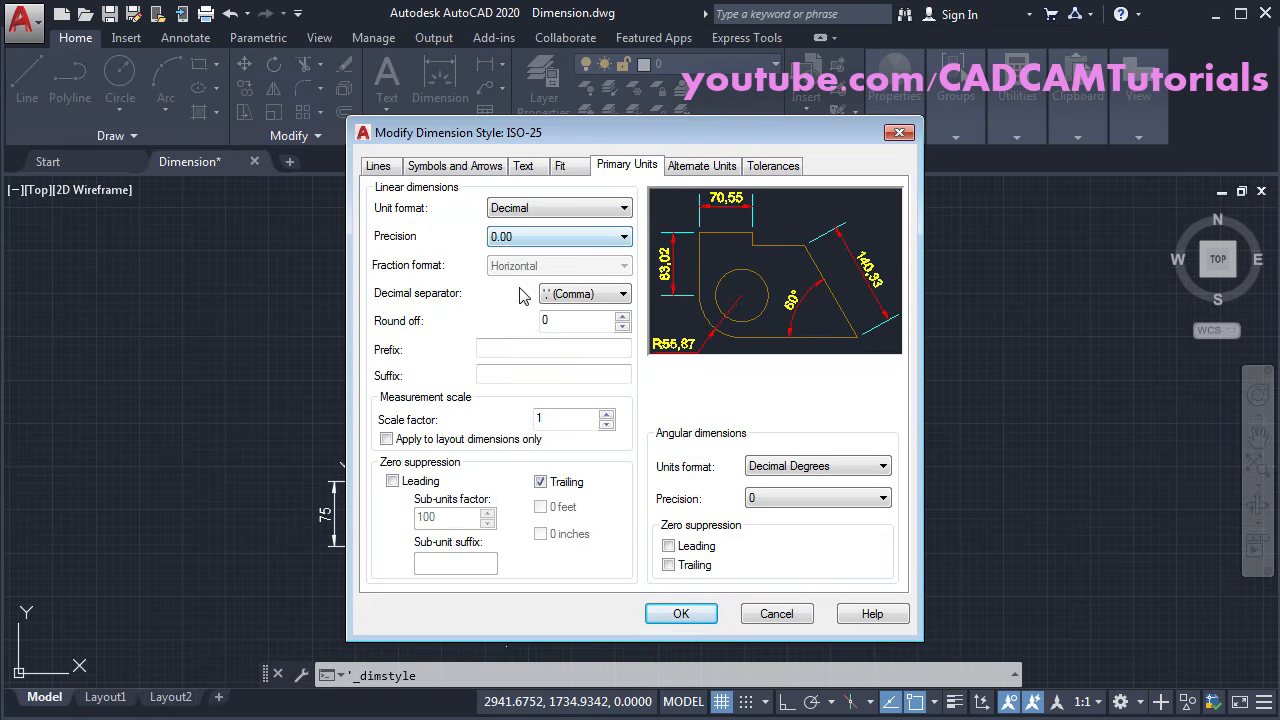
{"action": "left_click", "coordinate": [552, 236]}
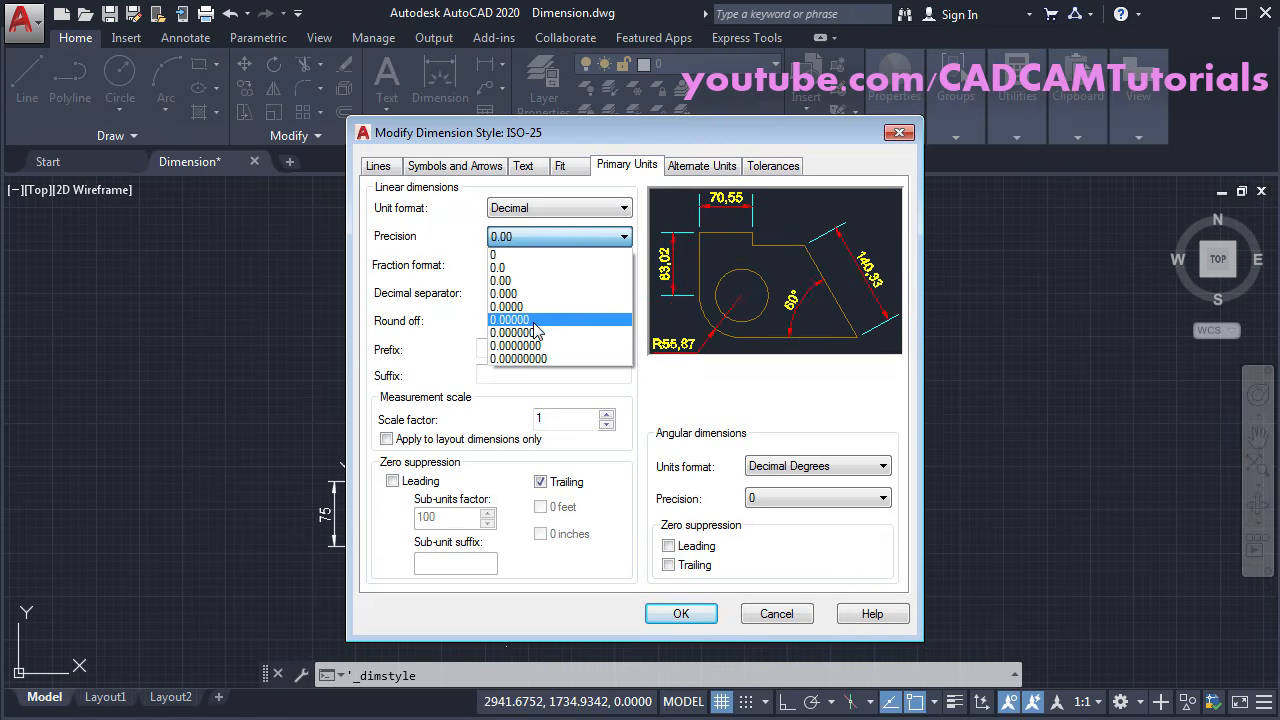
{"action": "left_click", "coordinate": [519, 307]}
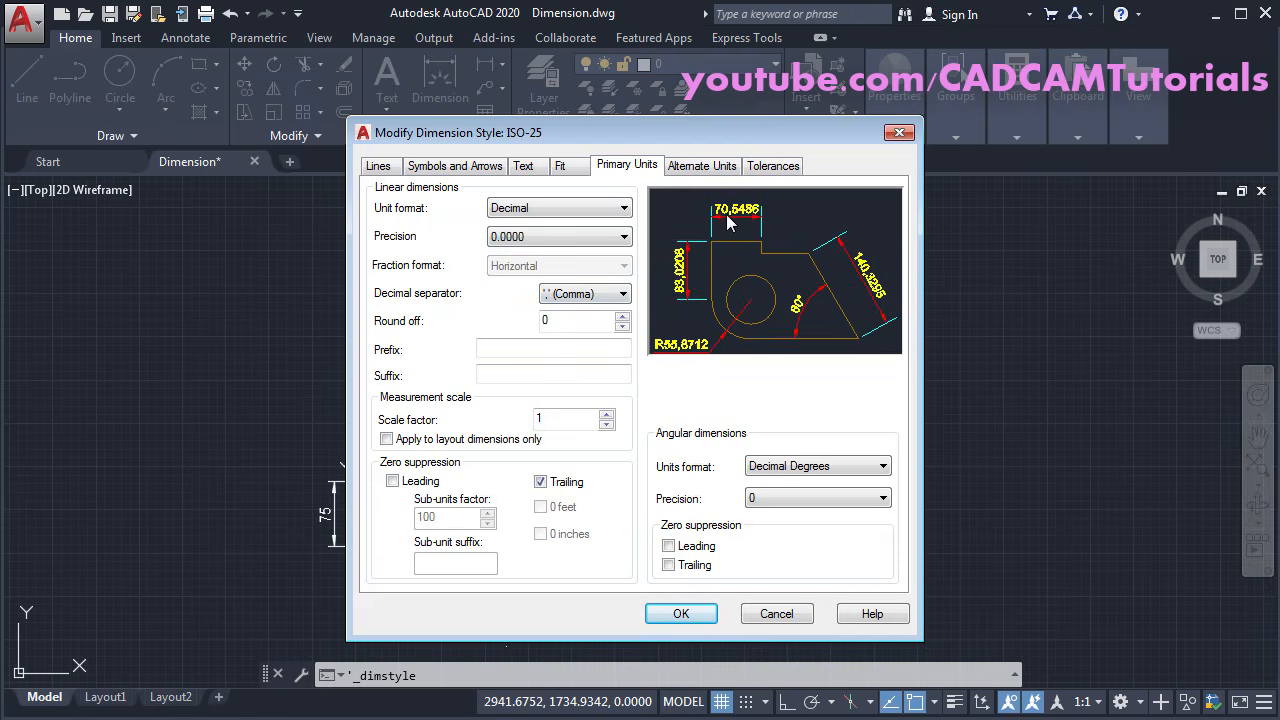
{"action": "left_click", "coordinate": [531, 238]}
{"action": "left_click", "coordinate": [531, 279]}
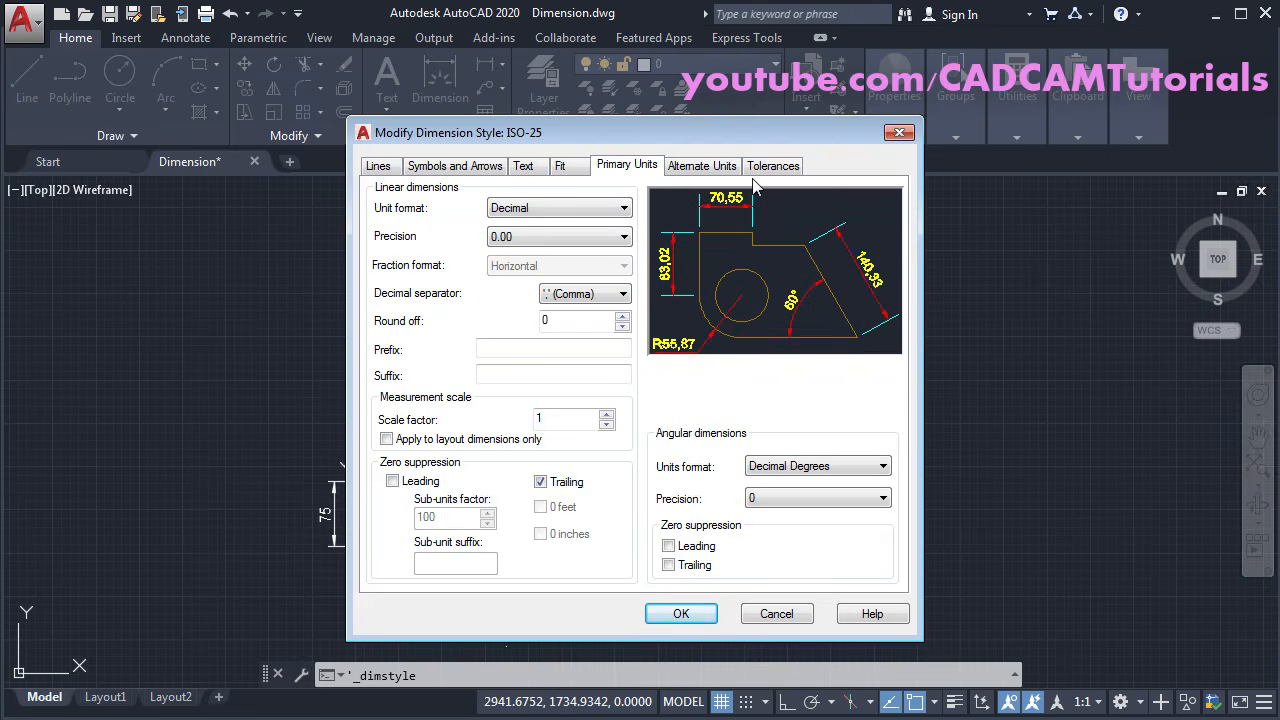
Step: Try a linear precision of 0, set it back to 0.00, and change the decimal separator to Period
{"action": "left_click", "coordinate": [548, 241]}
{"action": "left_click", "coordinate": [500, 256]}
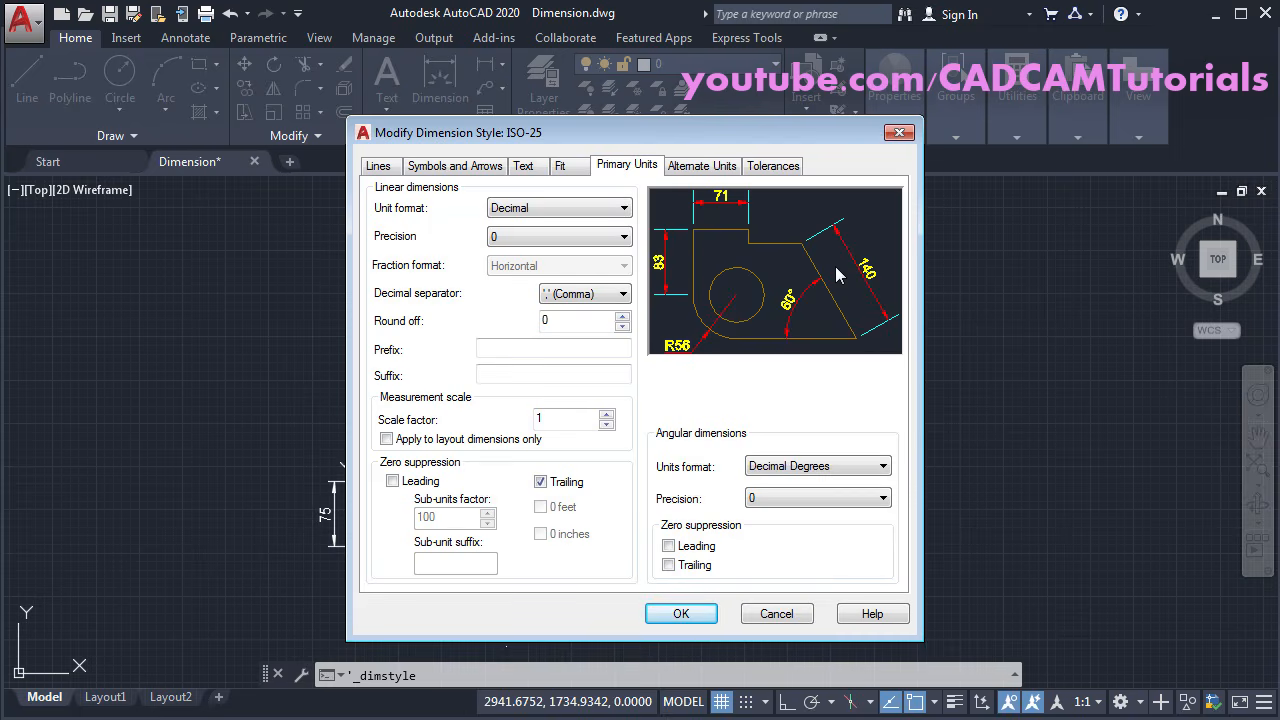
{"action": "left_click", "coordinate": [550, 237]}
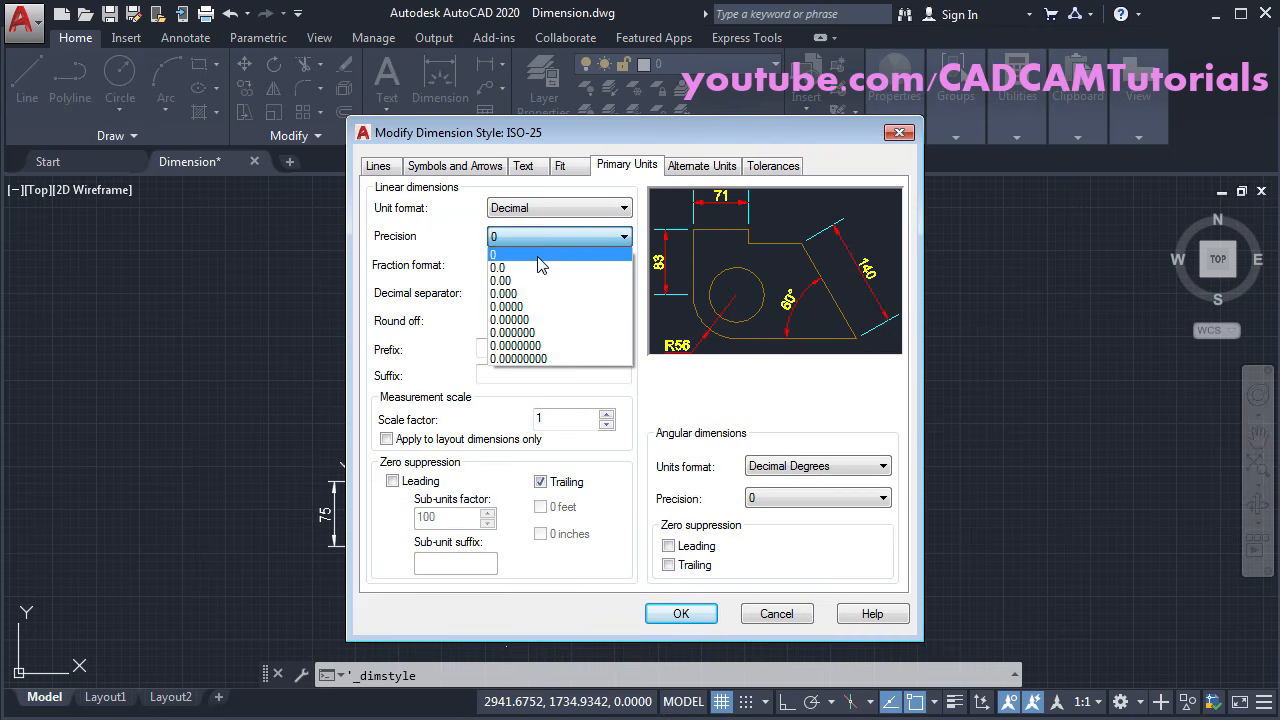
{"action": "left_click", "coordinate": [525, 281]}
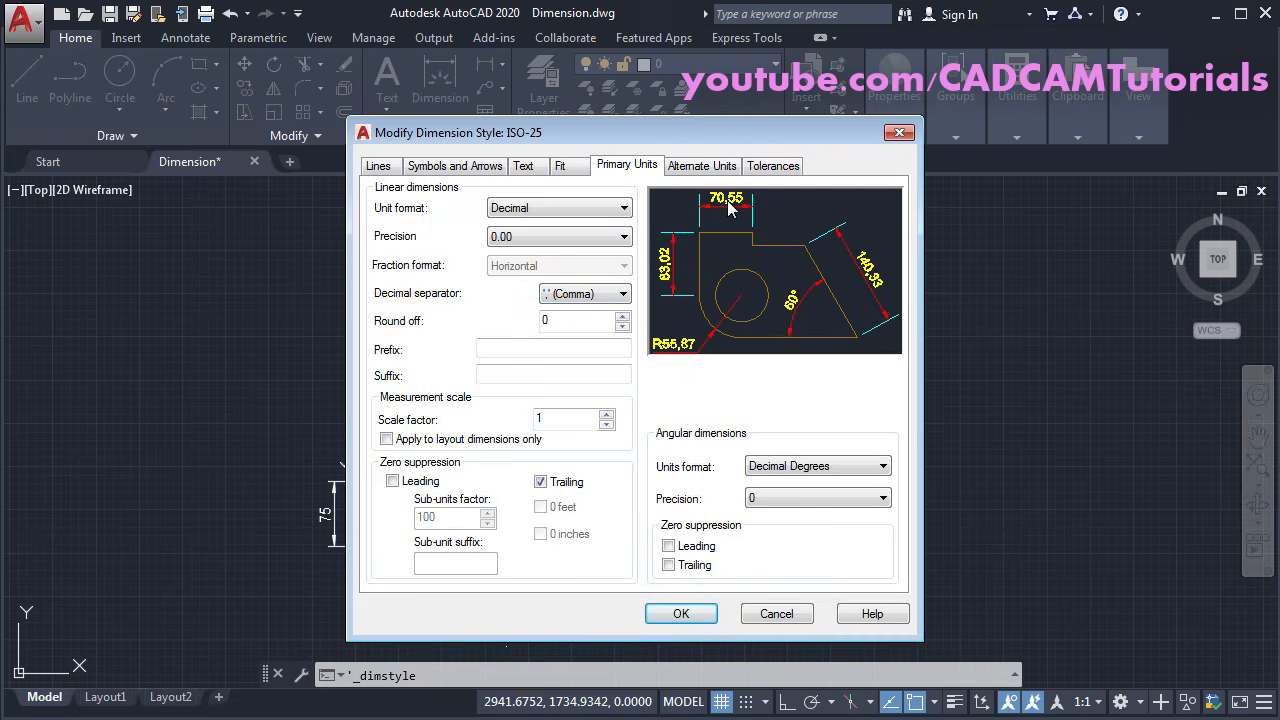
{"action": "left_click", "coordinate": [624, 296]}
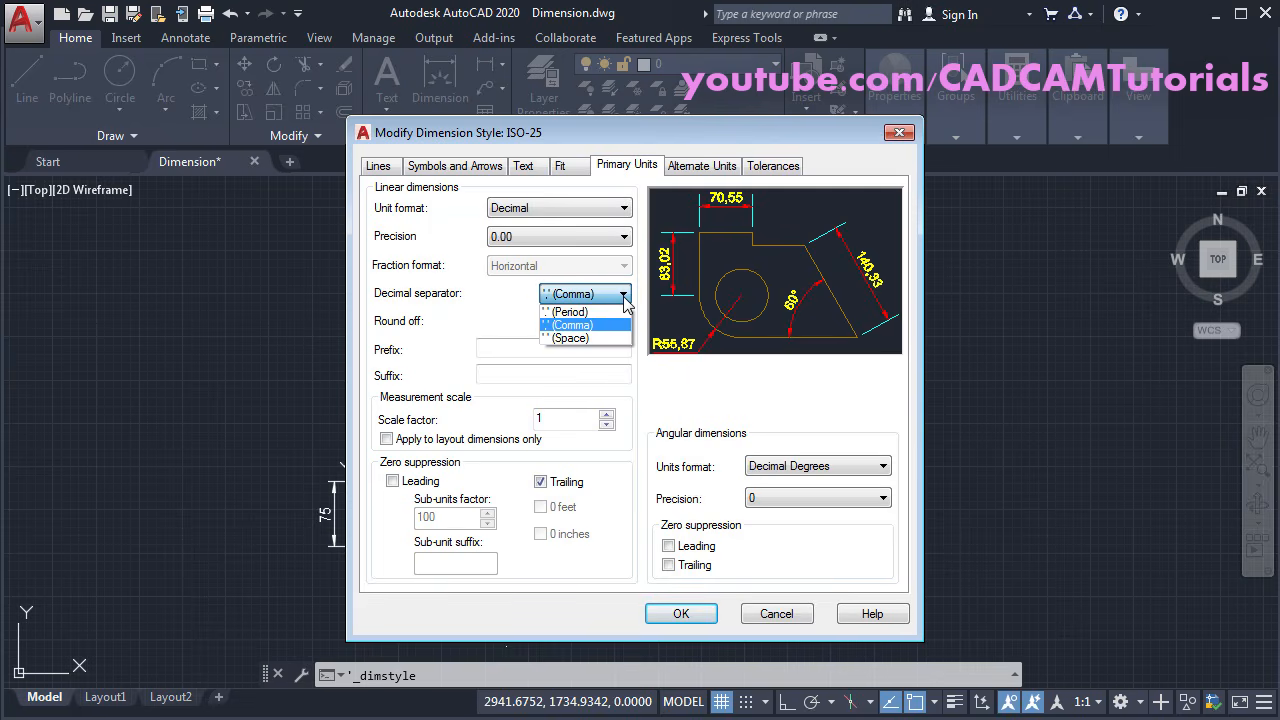
{"action": "left_click", "coordinate": [567, 318]}
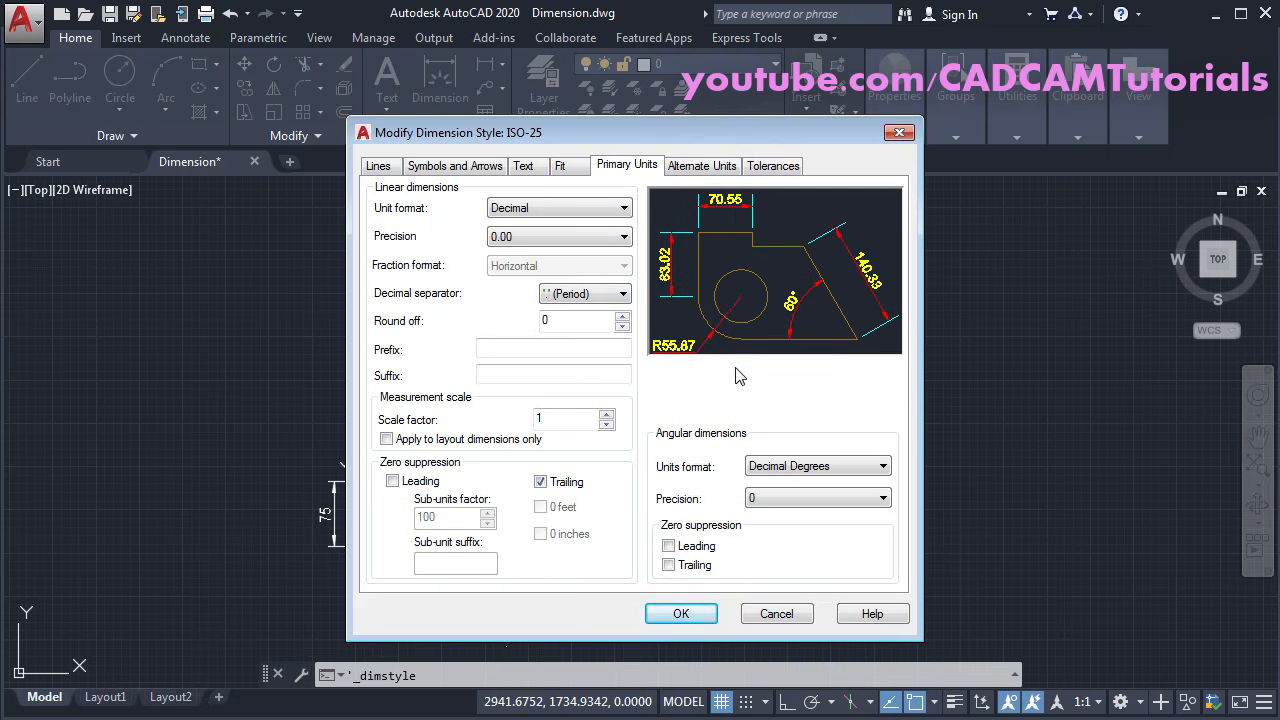
Step: Set the angular dimensions to Decimal Degrees with 0.00 precision, and toggle trailing and leading zero suppression
{"action": "left_click", "coordinate": [824, 470]}
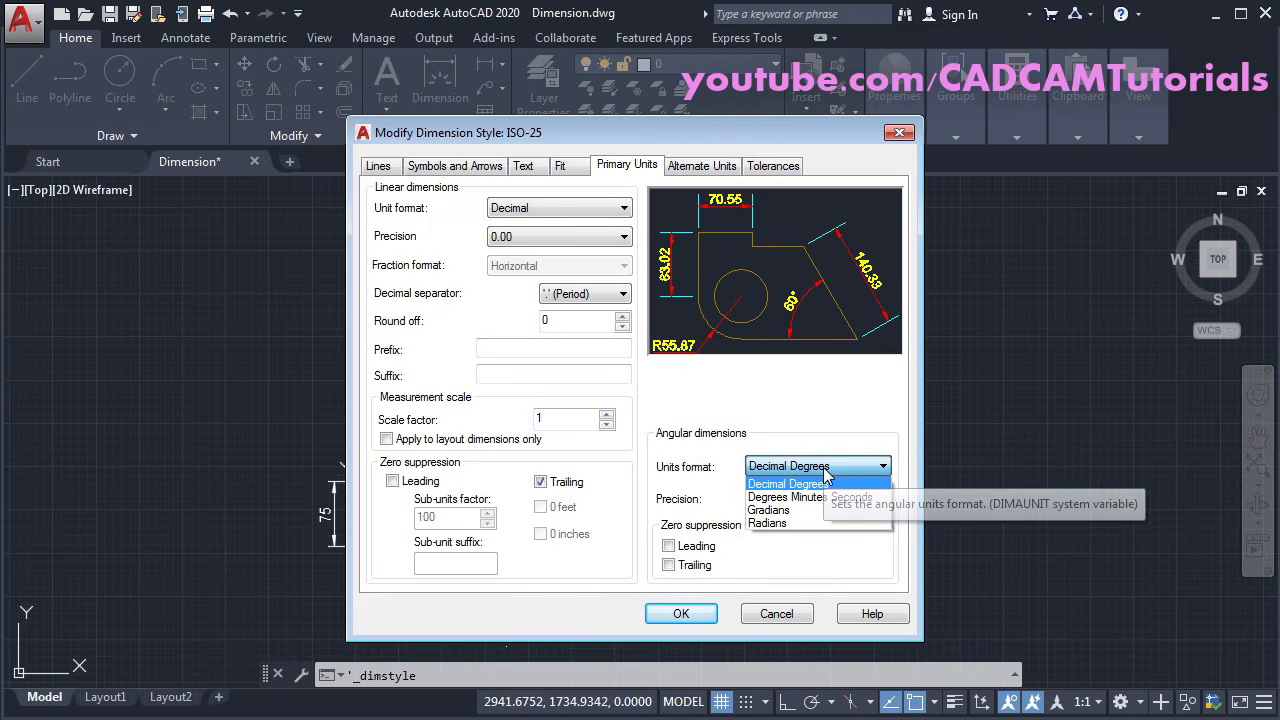
{"action": "left_click", "coordinate": [822, 483]}
{"action": "left_click", "coordinate": [800, 499]}
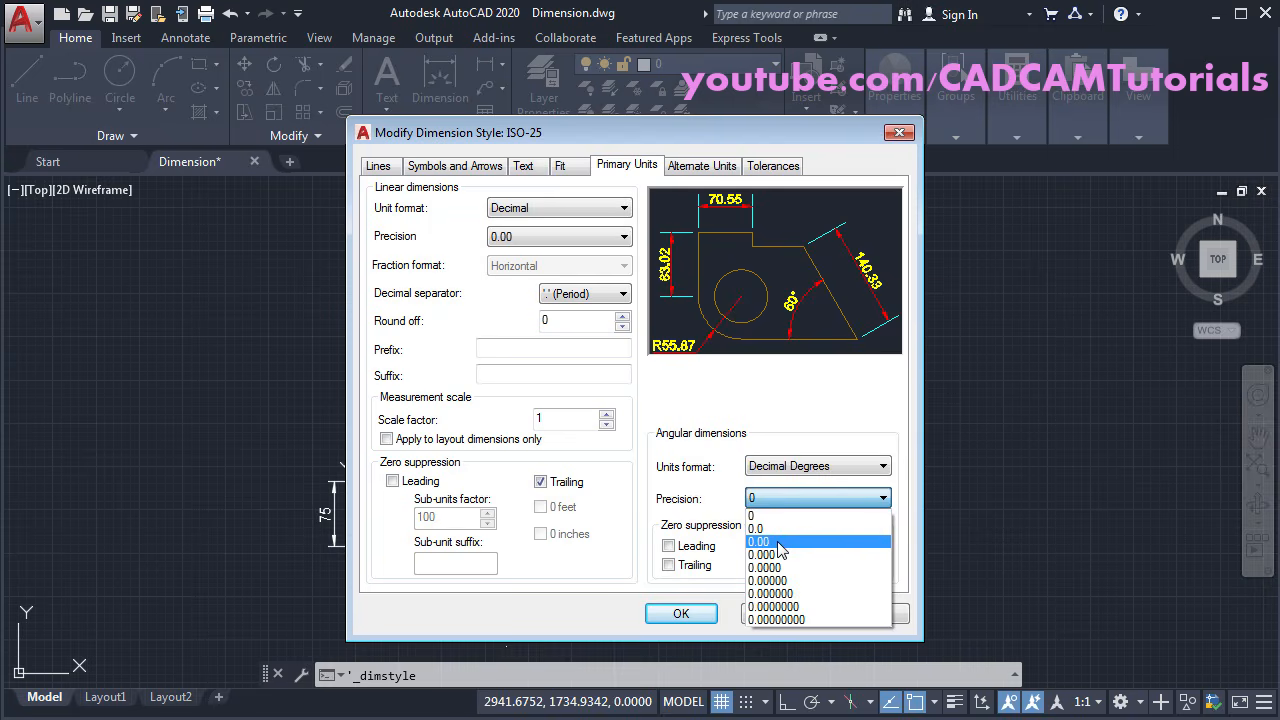
{"action": "left_click", "coordinate": [778, 542]}
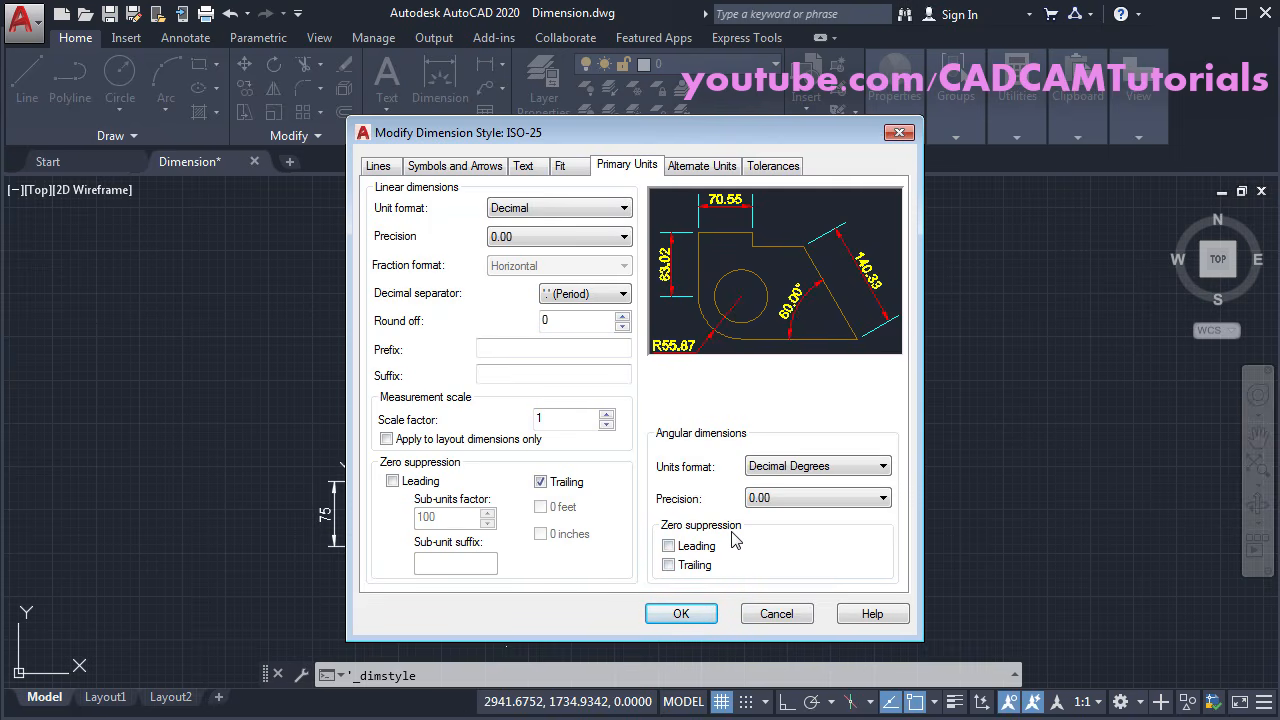
{"action": "left_click", "coordinate": [668, 566]}
{"action": "left_click", "coordinate": [668, 547]}
Step: Try displaying alternate units in the Engineering format, and turn the alternate units display off again
{"action": "left_click", "coordinate": [697, 166]}
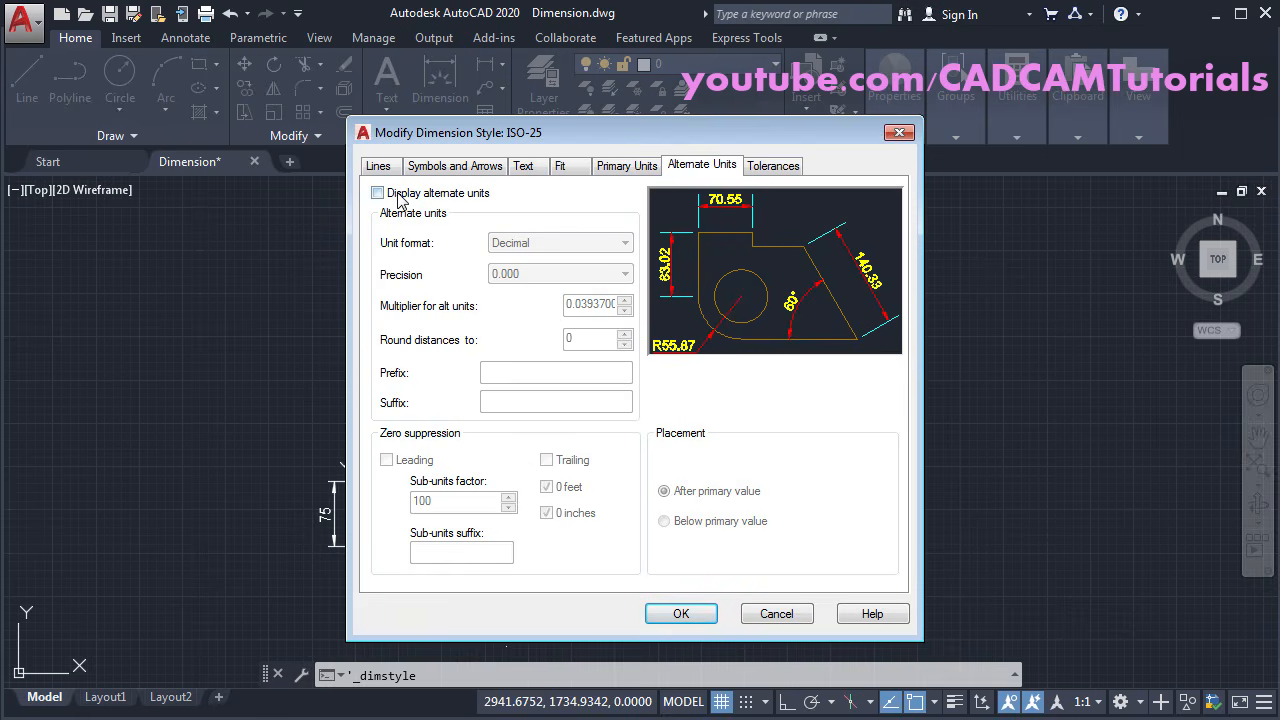
{"action": "left_click", "coordinate": [377, 193]}
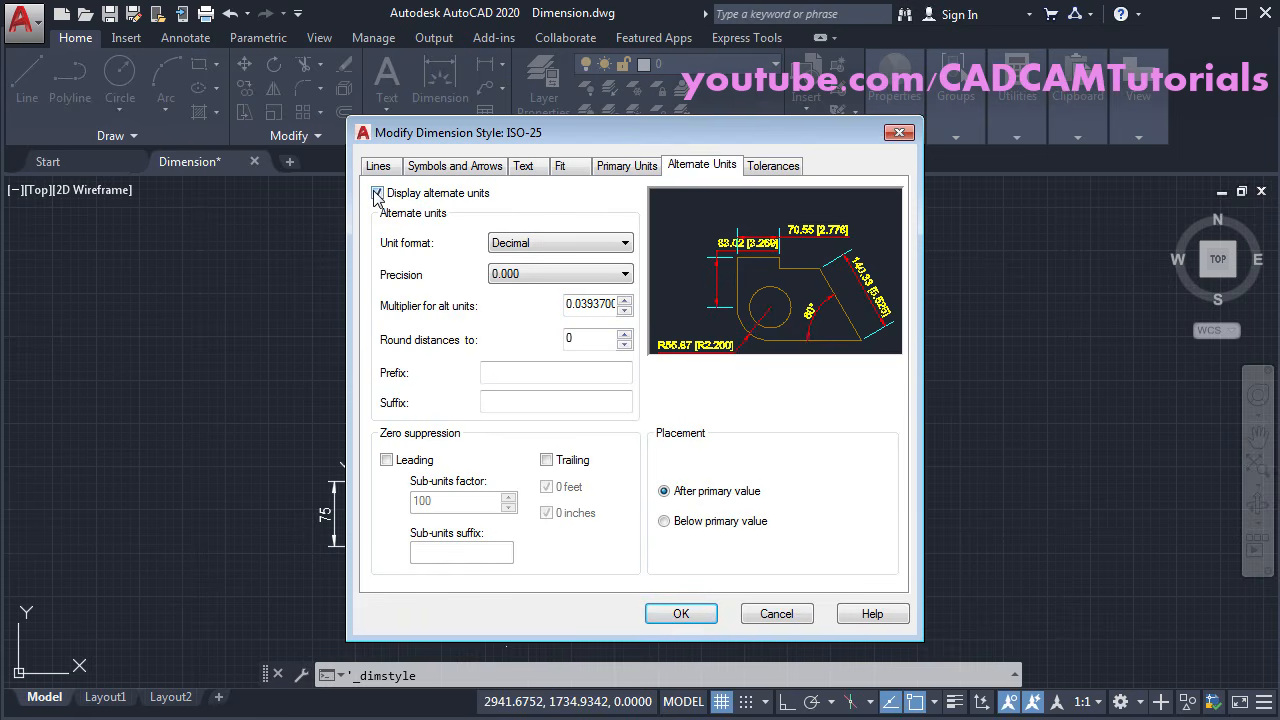
{"action": "left_click", "coordinate": [555, 250]}
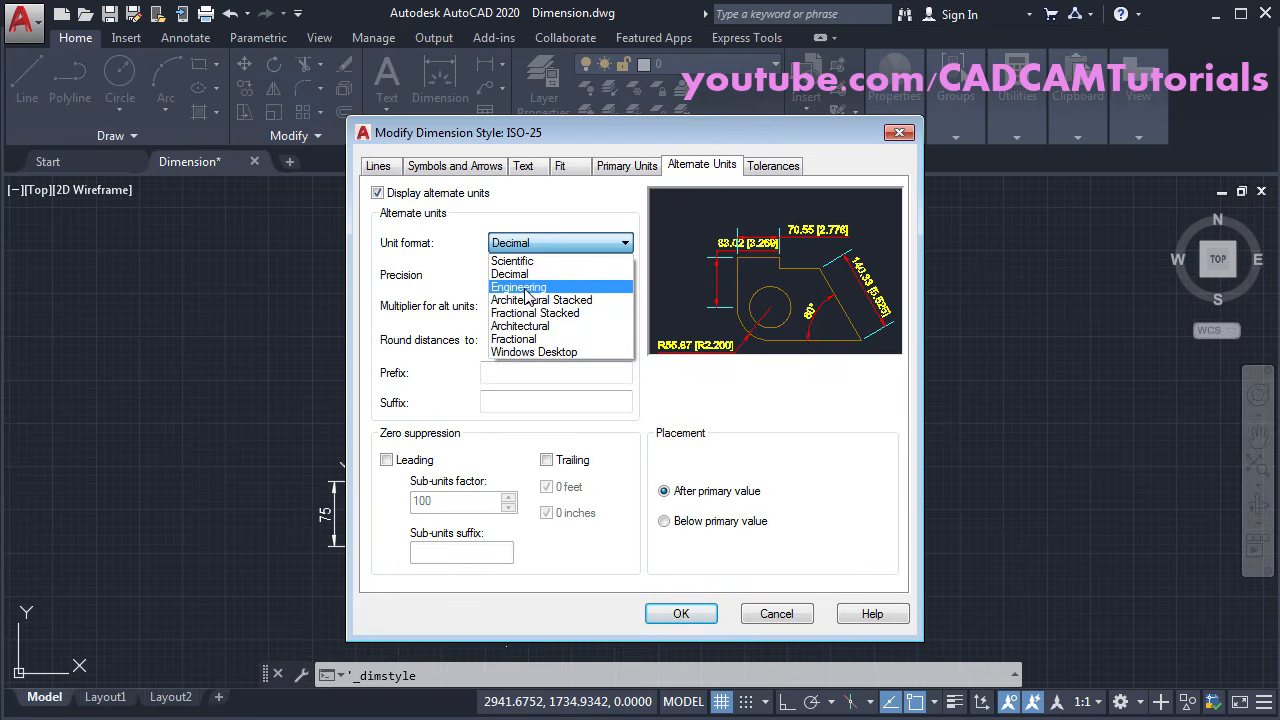
{"action": "left_click", "coordinate": [517, 288]}
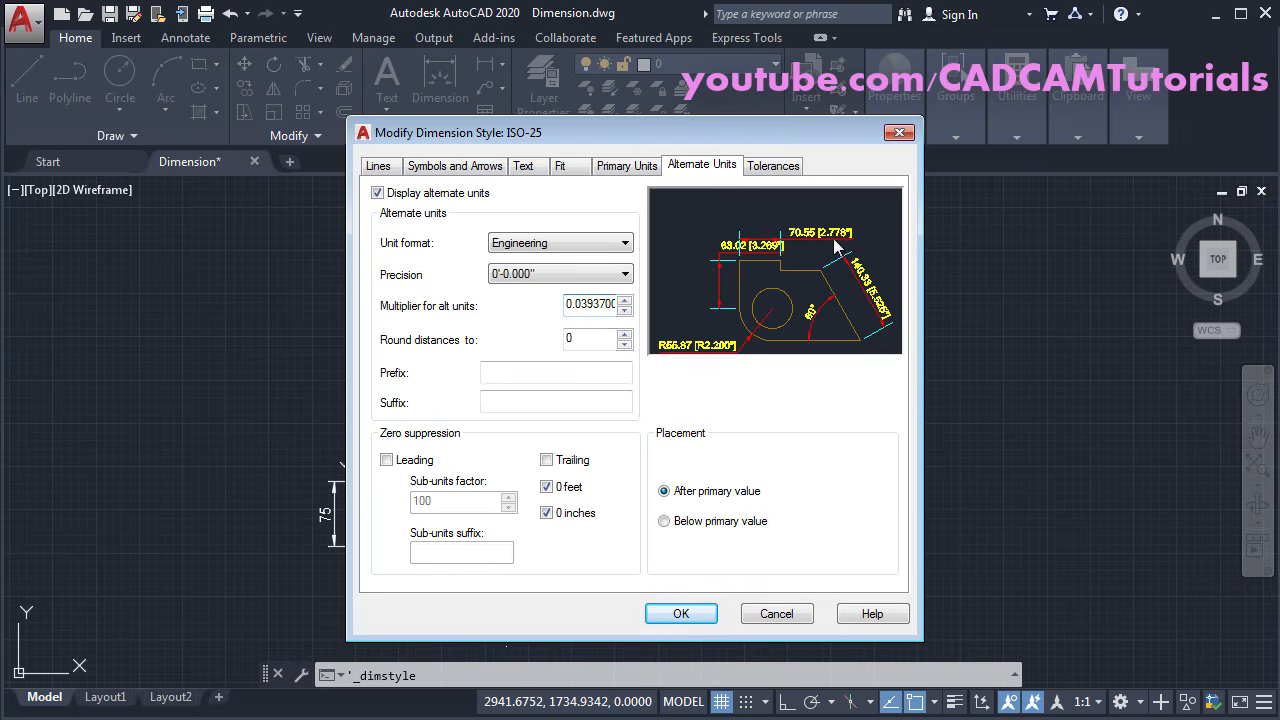
{"action": "left_click", "coordinate": [385, 195]}
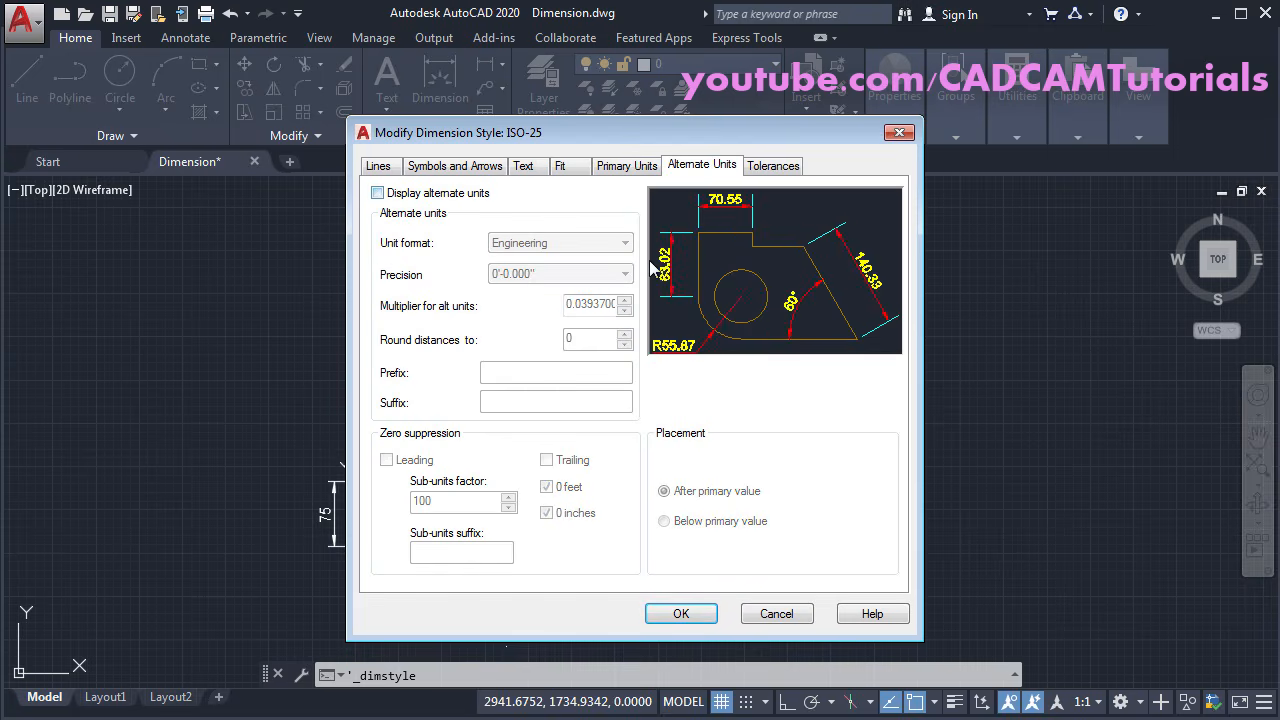
Step: Review the line settings, accept the ISO-25 style changes, and close the Dimension Style Manager
{"action": "left_click", "coordinate": [379, 166]}
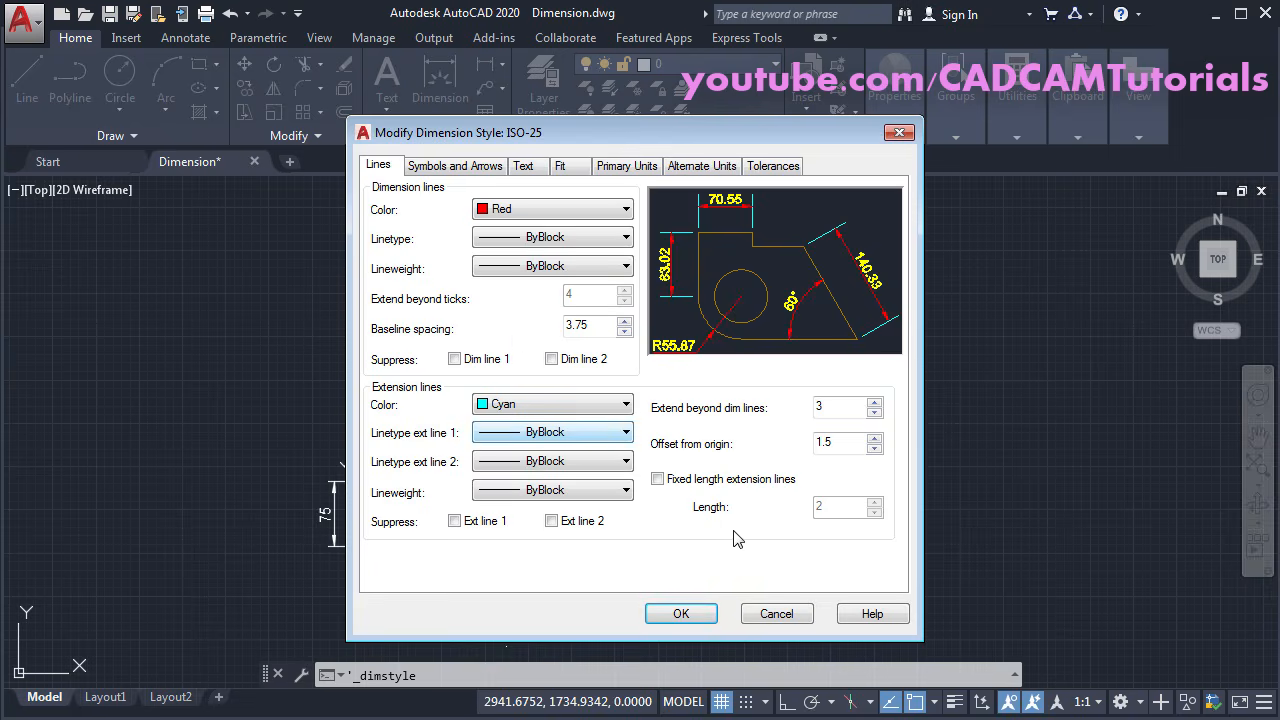
{"action": "left_click", "coordinate": [682, 615]}
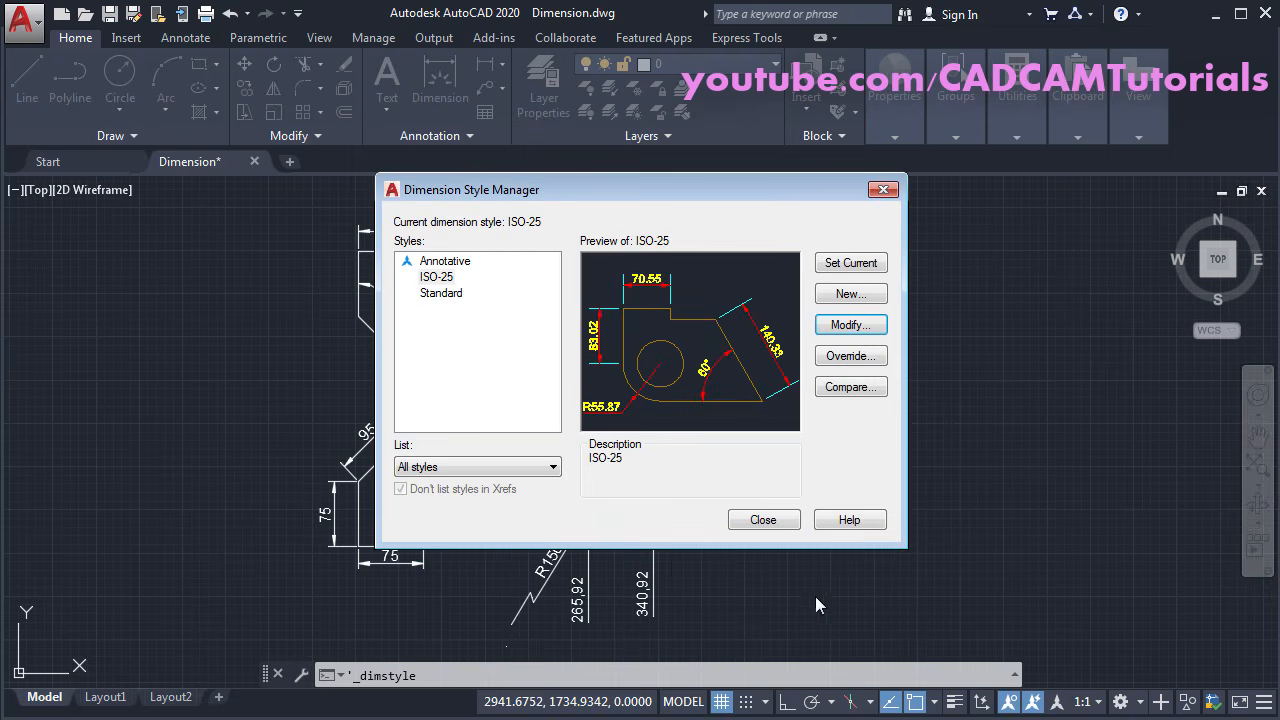
{"action": "left_click", "coordinate": [776, 521]}
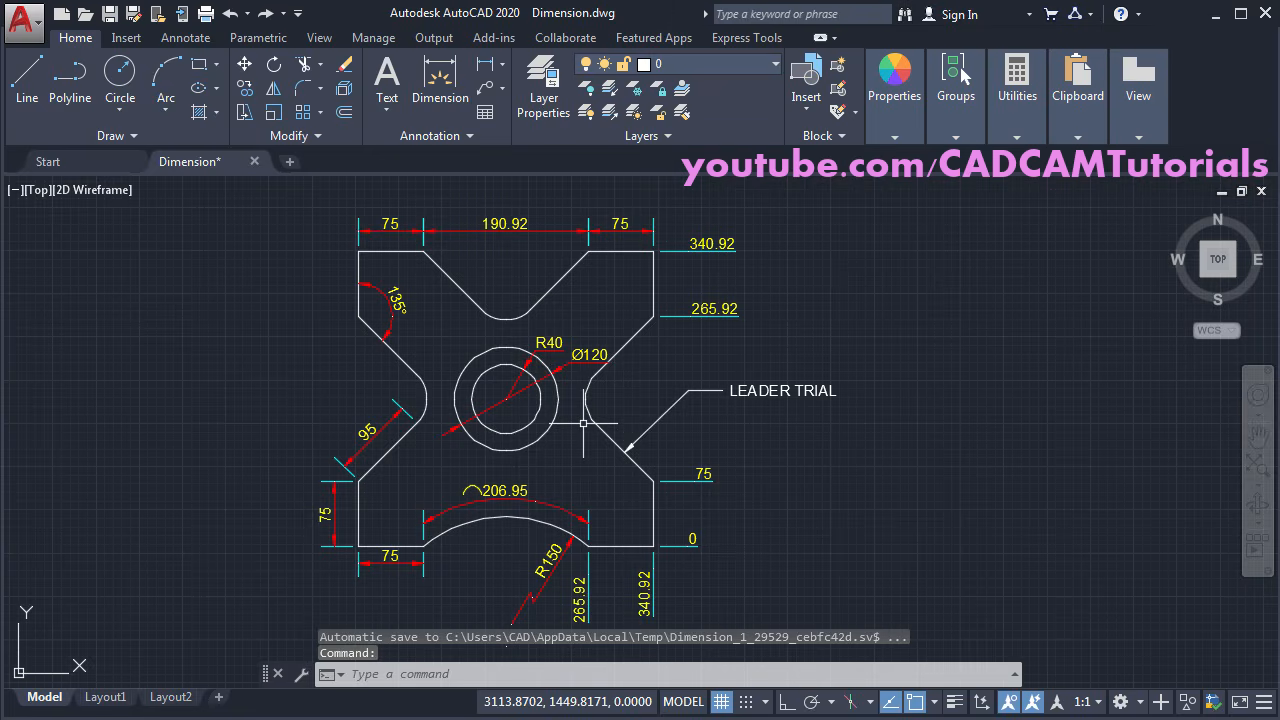
Step: Replace the text of the 190.92 dimension above the part with "2 HOLES 20Ø", inserting the diameter symbol
{"action": "scroll", "coordinate": [504, 255], "scroll_direction": "up", "scroll_amount": 3}
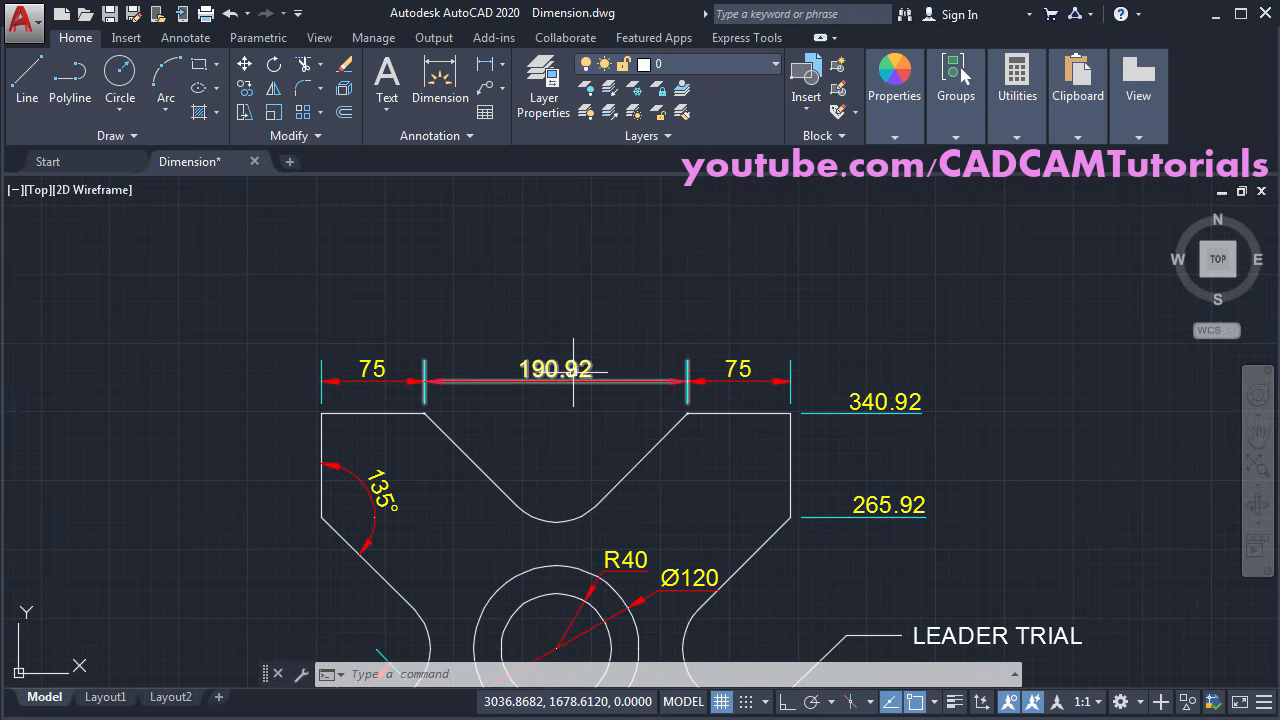
{"action": "double_click", "coordinate": [576, 368]}
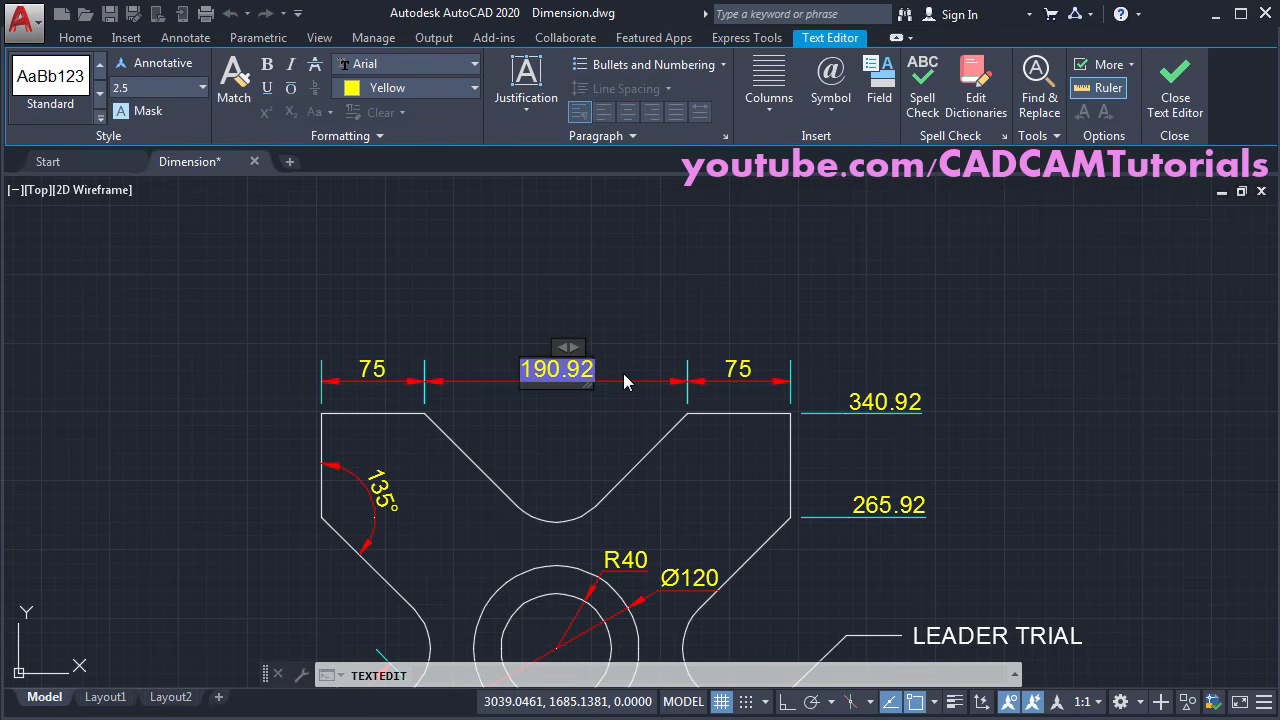
{"action": "type", "text": "2 HOLE"}
{"action": "type", "text": "S  "}
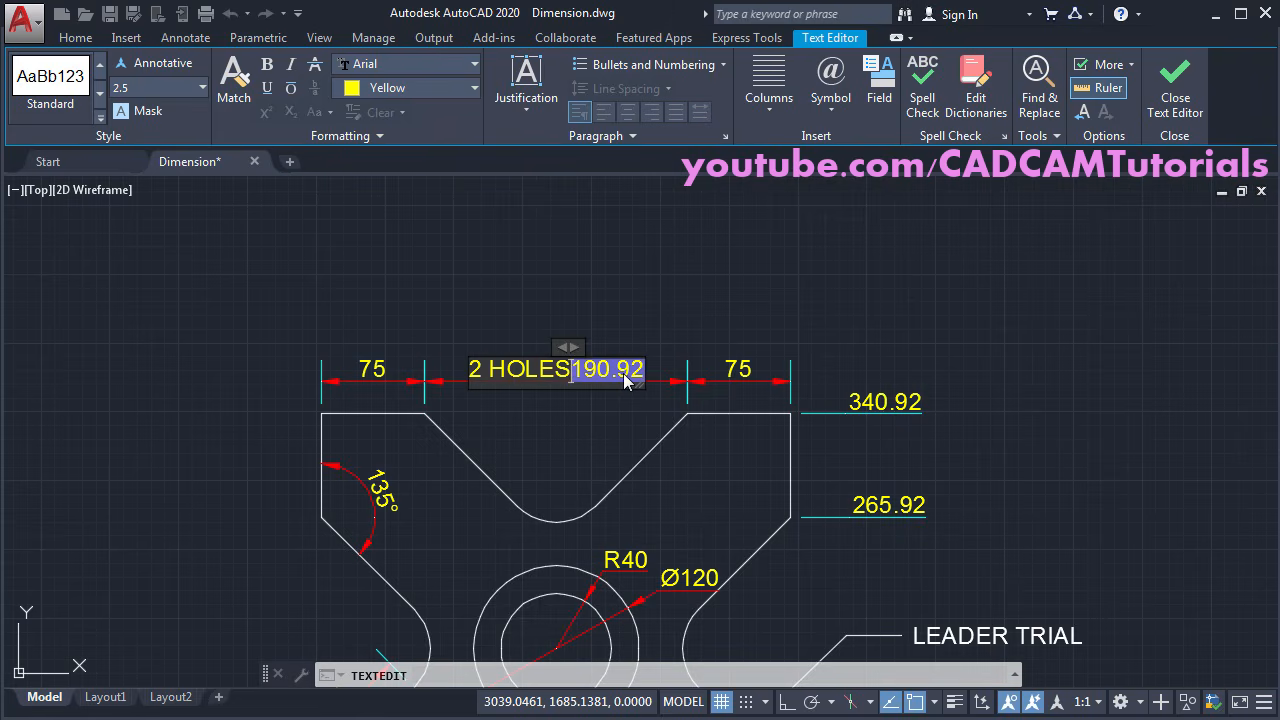
{"action": "type", "text": "20"}
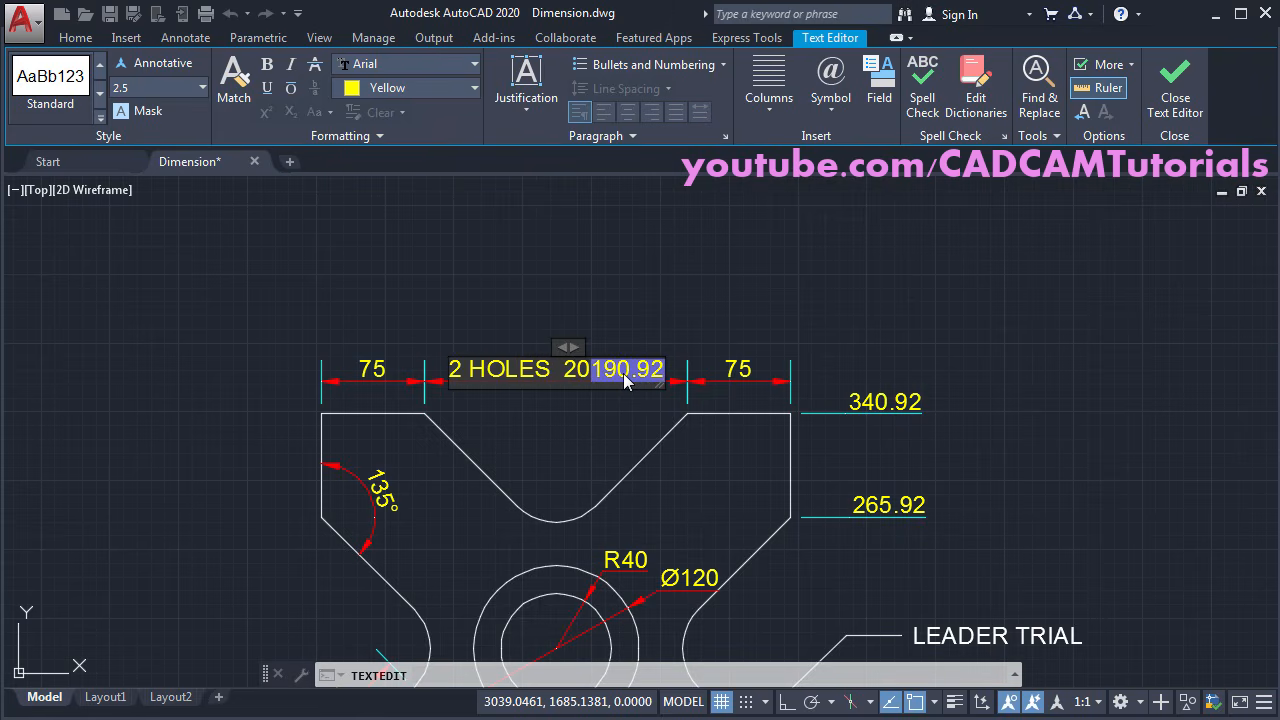
{"action": "left_click", "coordinate": [828, 90]}
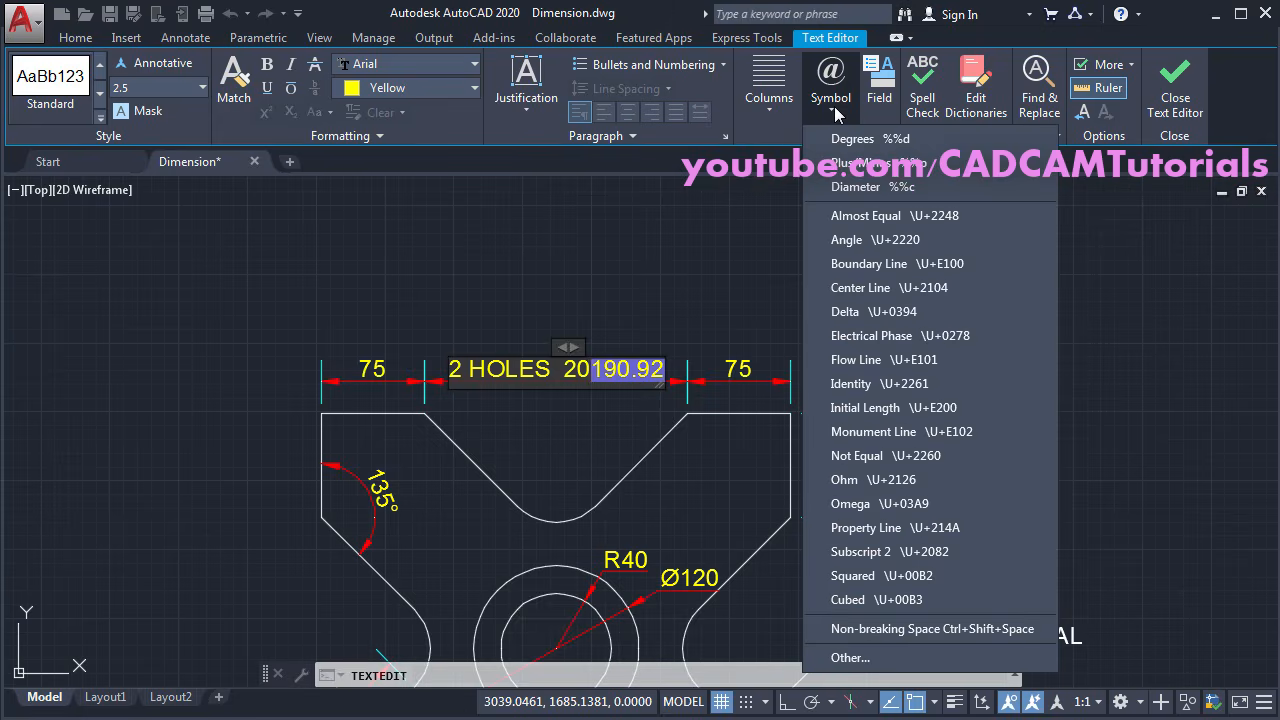
{"action": "left_click", "coordinate": [874, 188]}
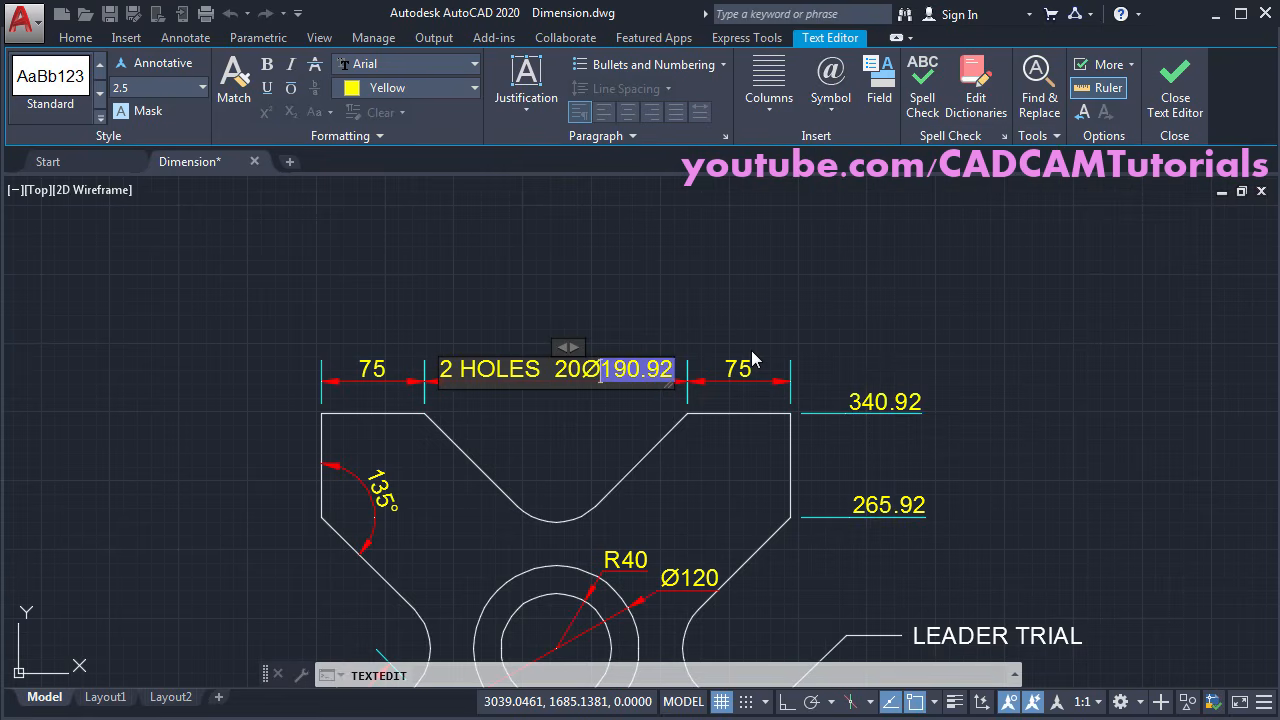
{"action": "key", "text": "Delete"}
{"action": "left_click", "coordinate": [729, 297]}
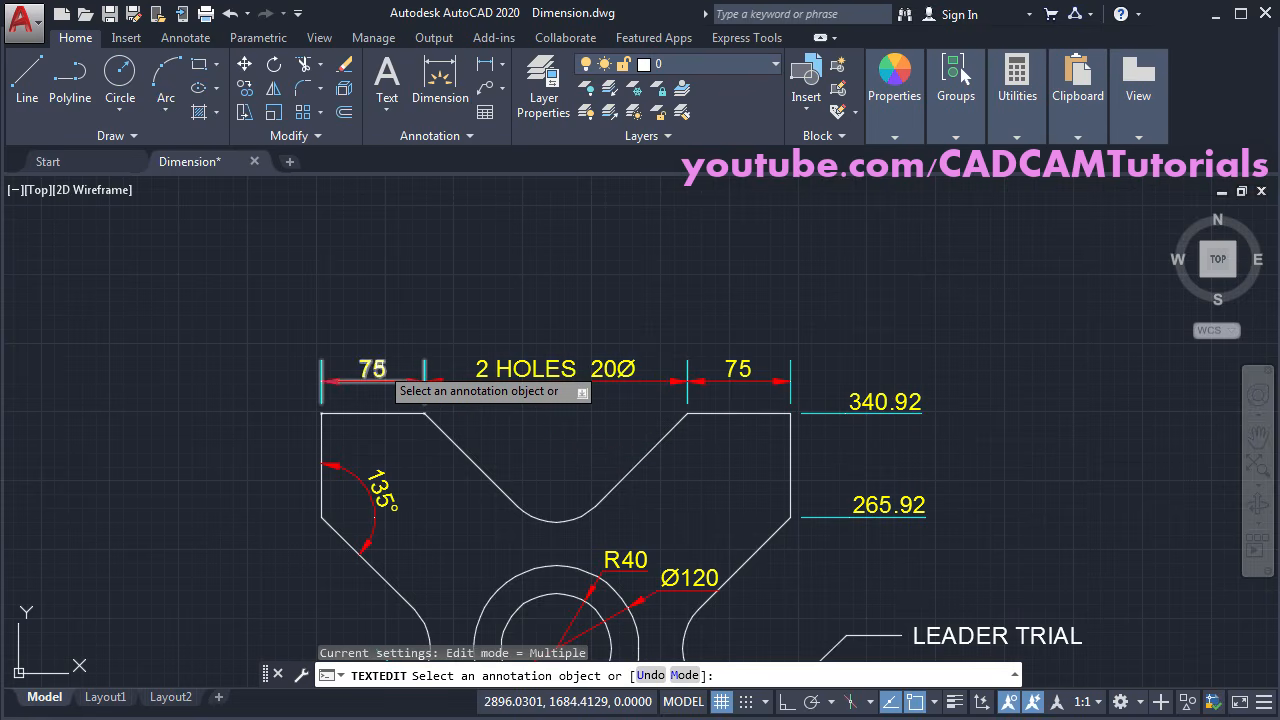
Step: Override the text of the 75 dimension above the part's upper-left arm with 100, and end text editing
{"action": "left_click", "coordinate": [410, 383]}
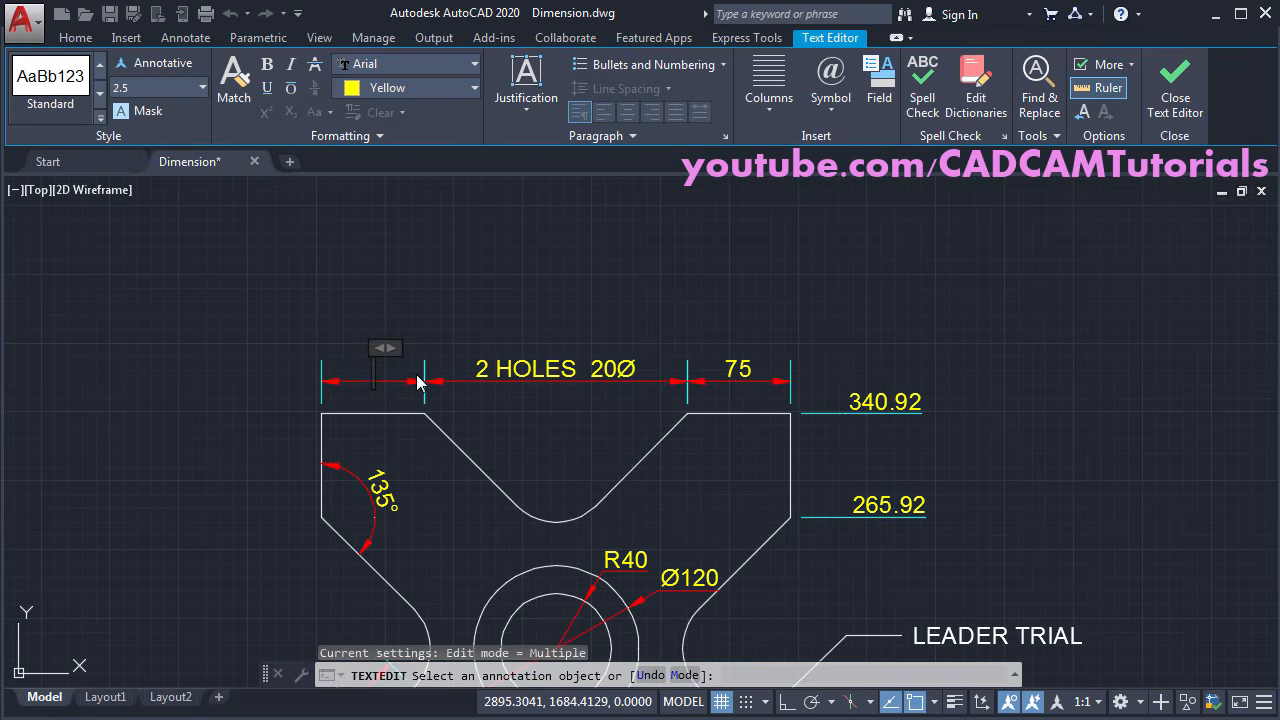
{"action": "left_click", "coordinate": [465, 325]}
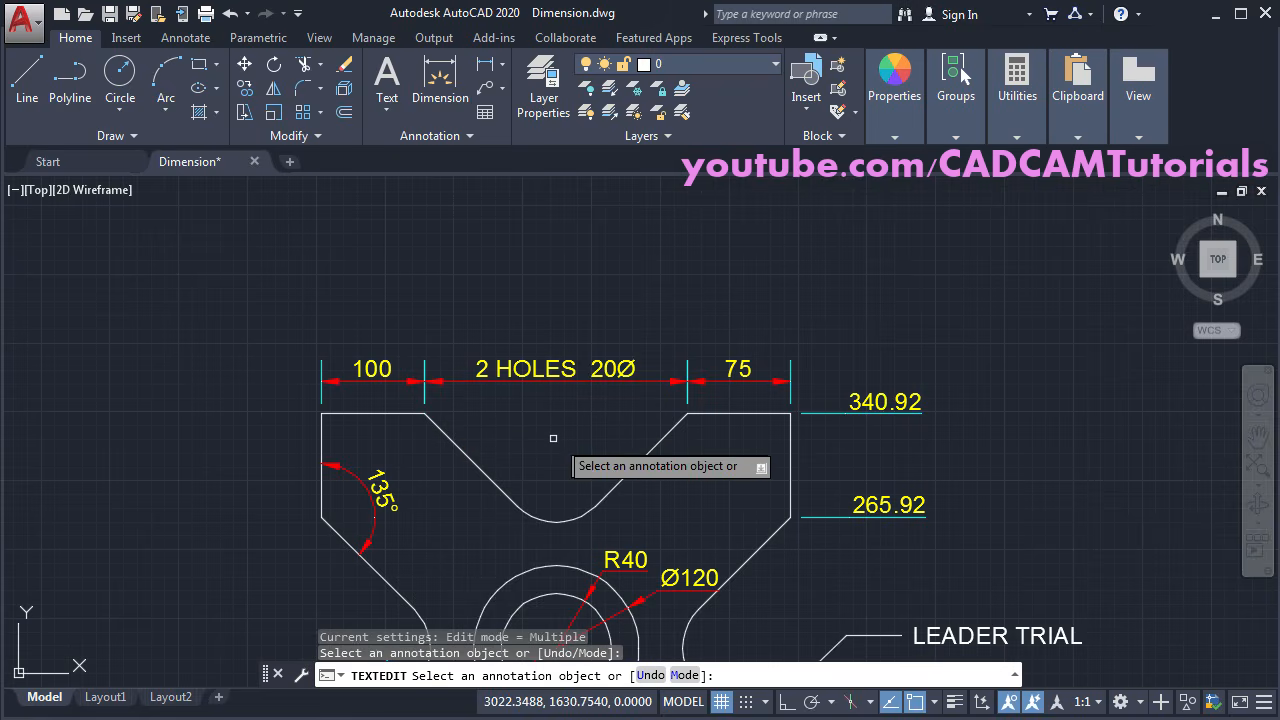
{"action": "key", "text": "Escape"}
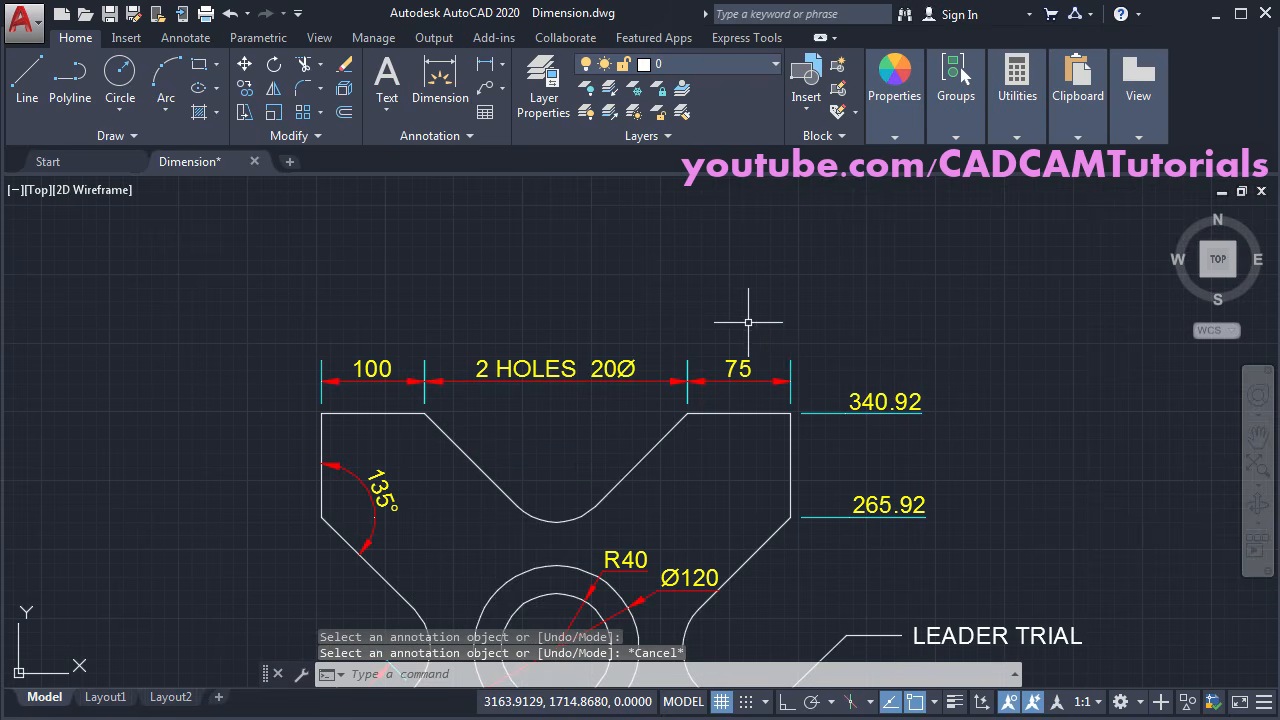
Step: Start a geometric tolerance with the perpendicularity symbol and a first tolerance of 0.02 preceded by the diameter symbol
{"action": "scroll", "coordinate": [654, 266], "scroll_direction": "down", "scroll_amount": 4}
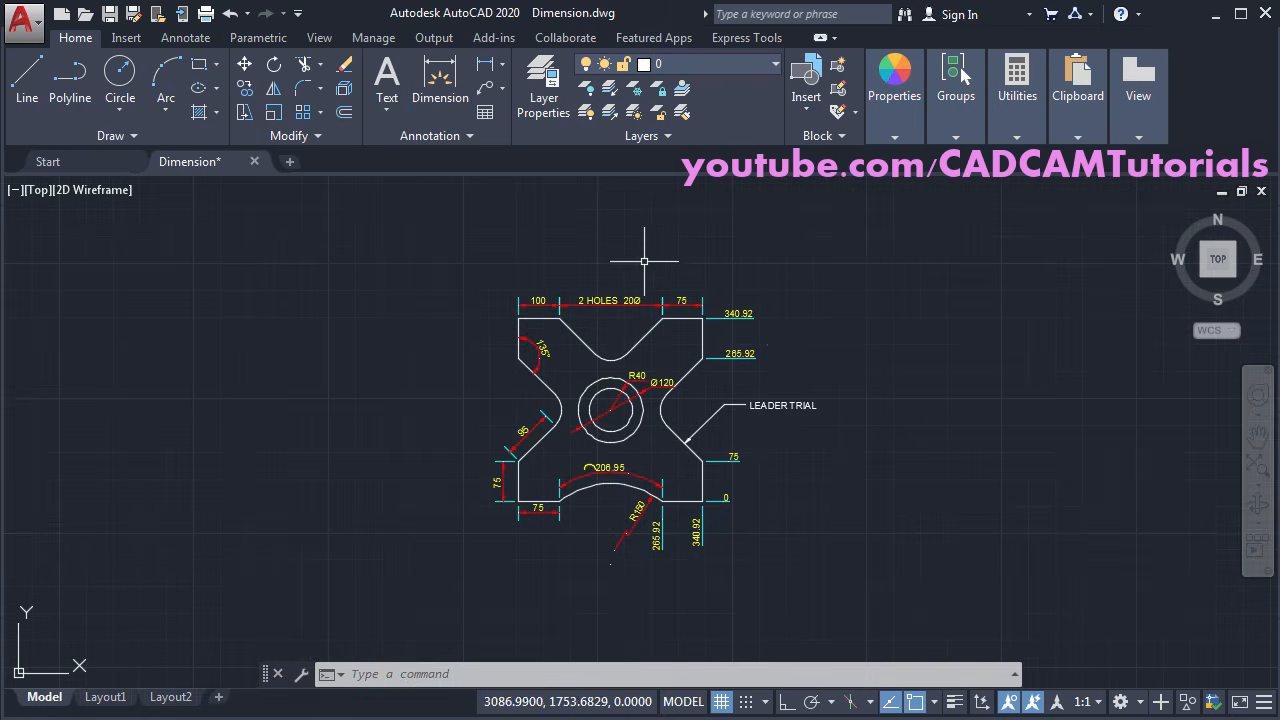
{"action": "scroll", "coordinate": [670, 350], "scroll_direction": "up", "scroll_amount": 2}
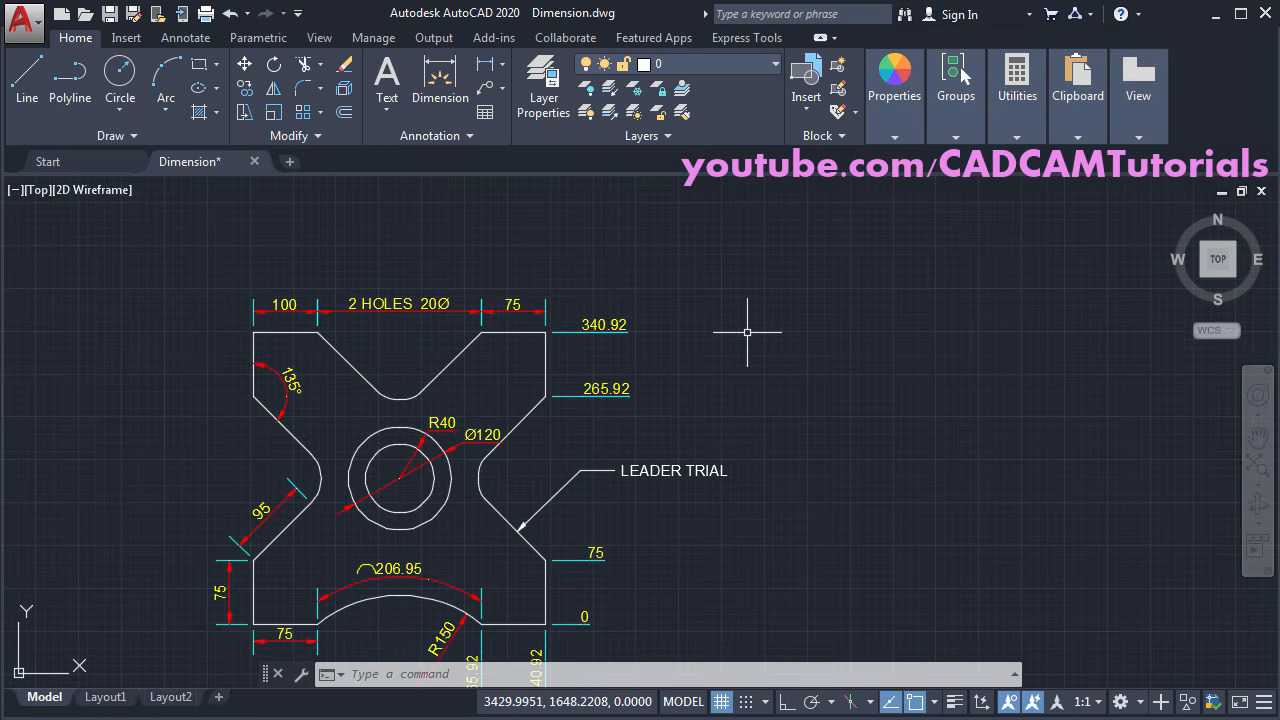
{"action": "type", "text": "TOL"}
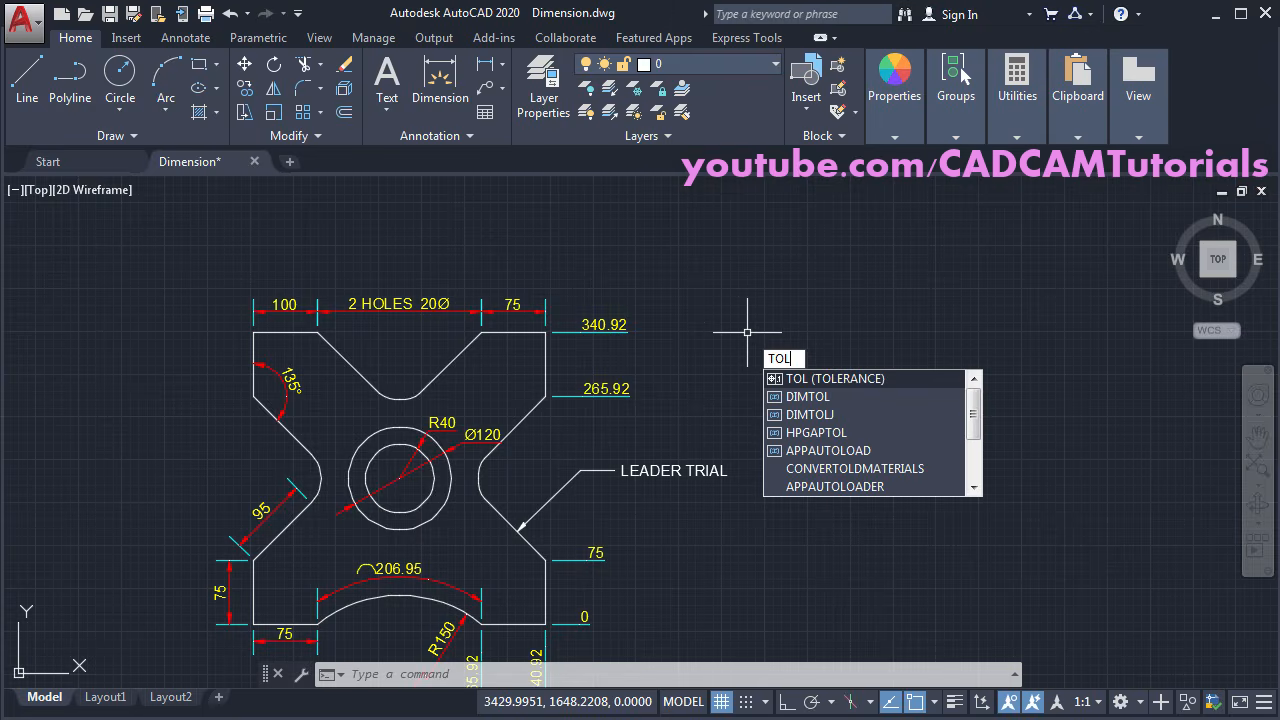
{"action": "key", "text": "Return"}
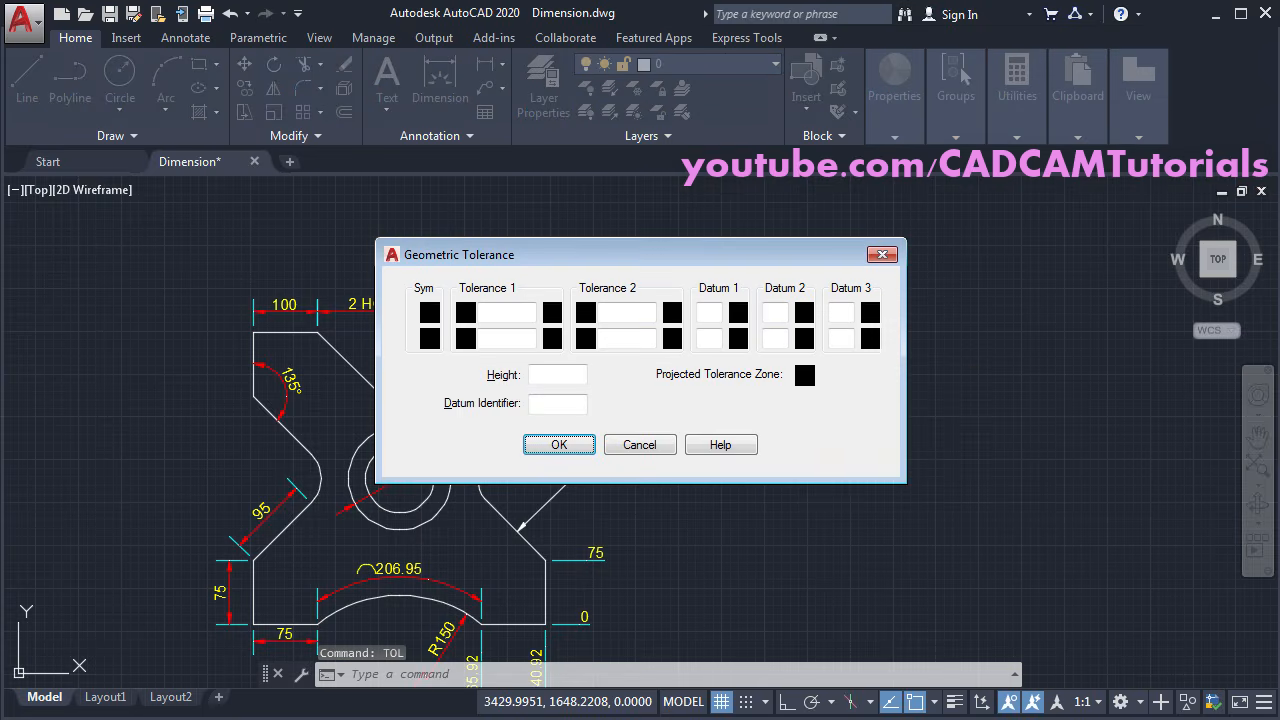
{"action": "left_click", "coordinate": [430, 315]}
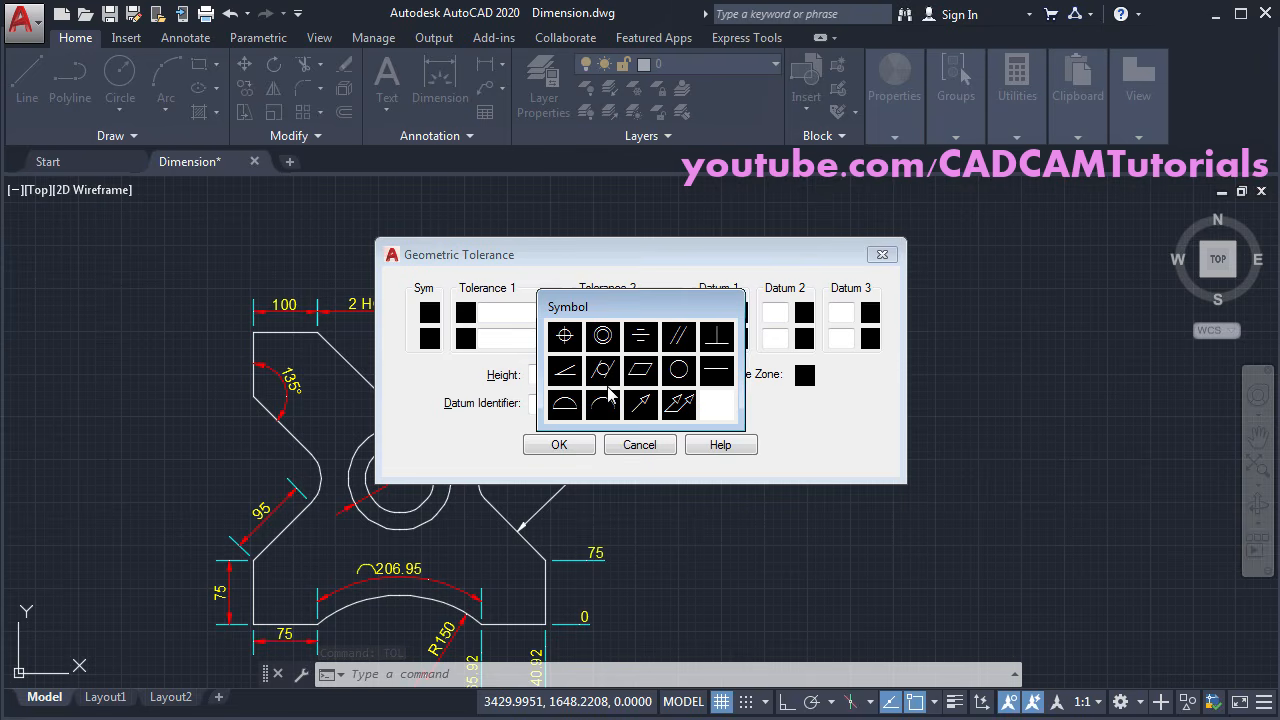
{"action": "left_click", "coordinate": [717, 338]}
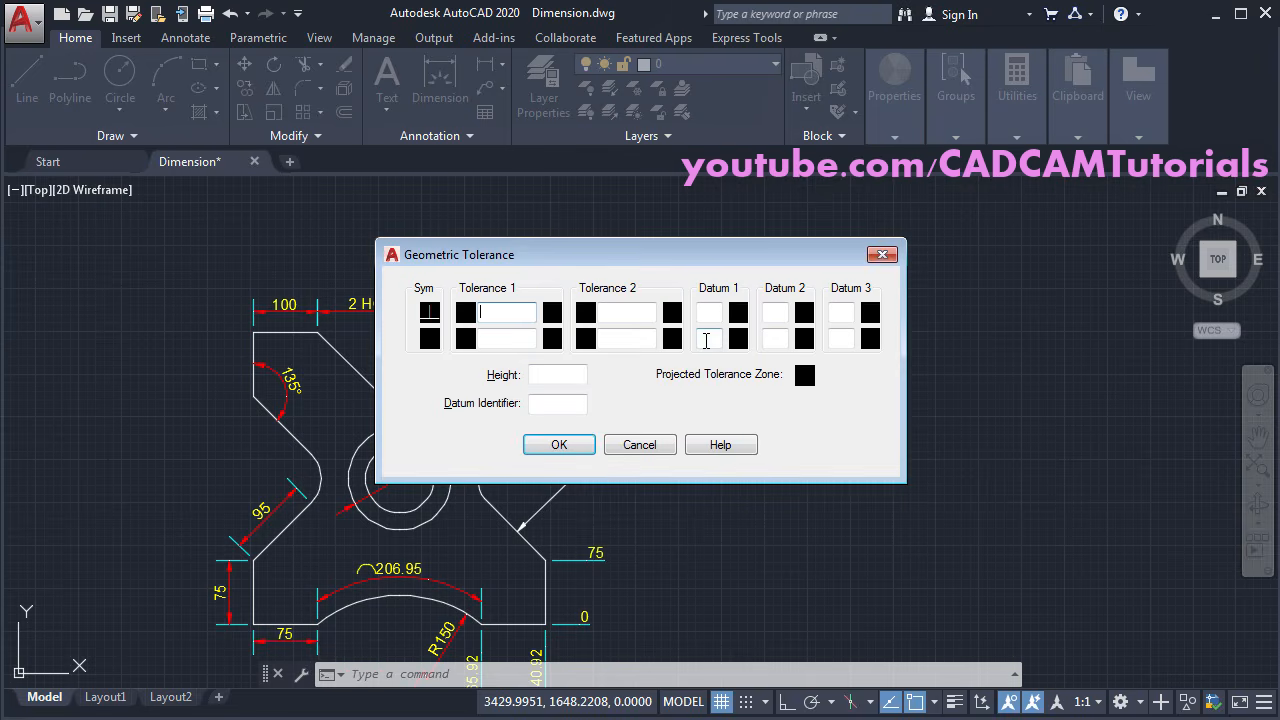
{"action": "type", "text": "0"}
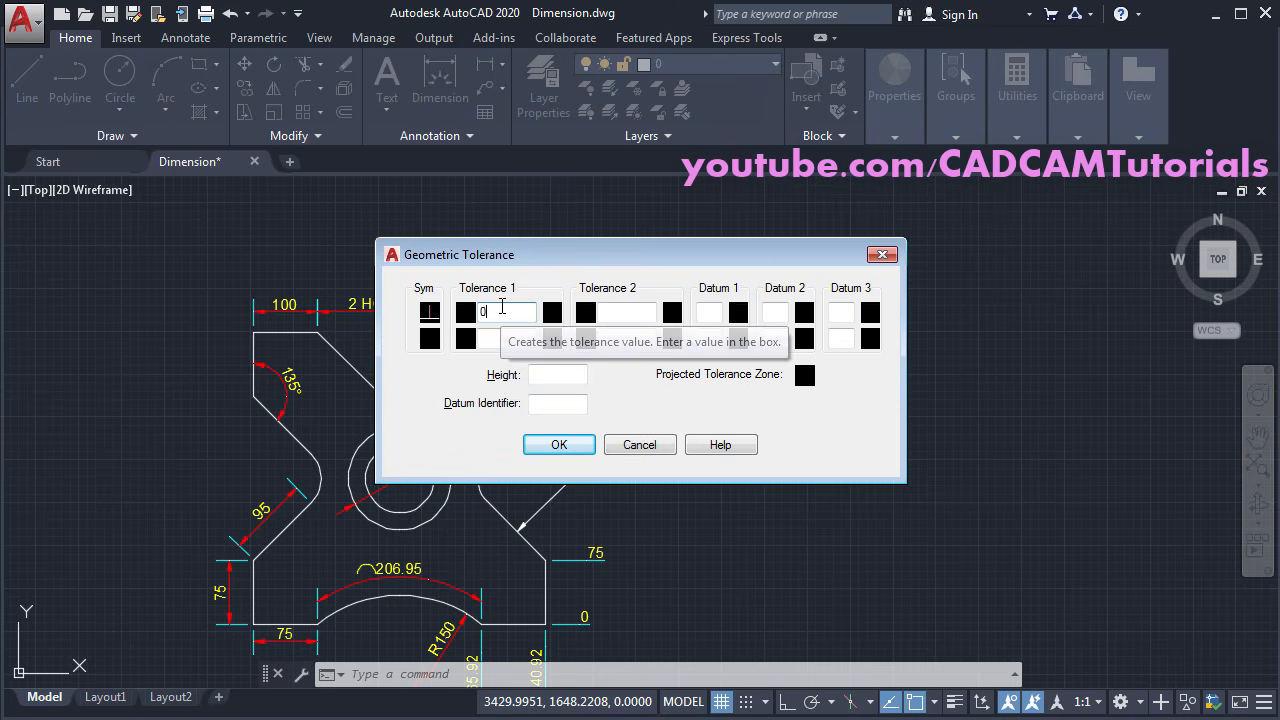
{"action": "type", "text": ".02"}
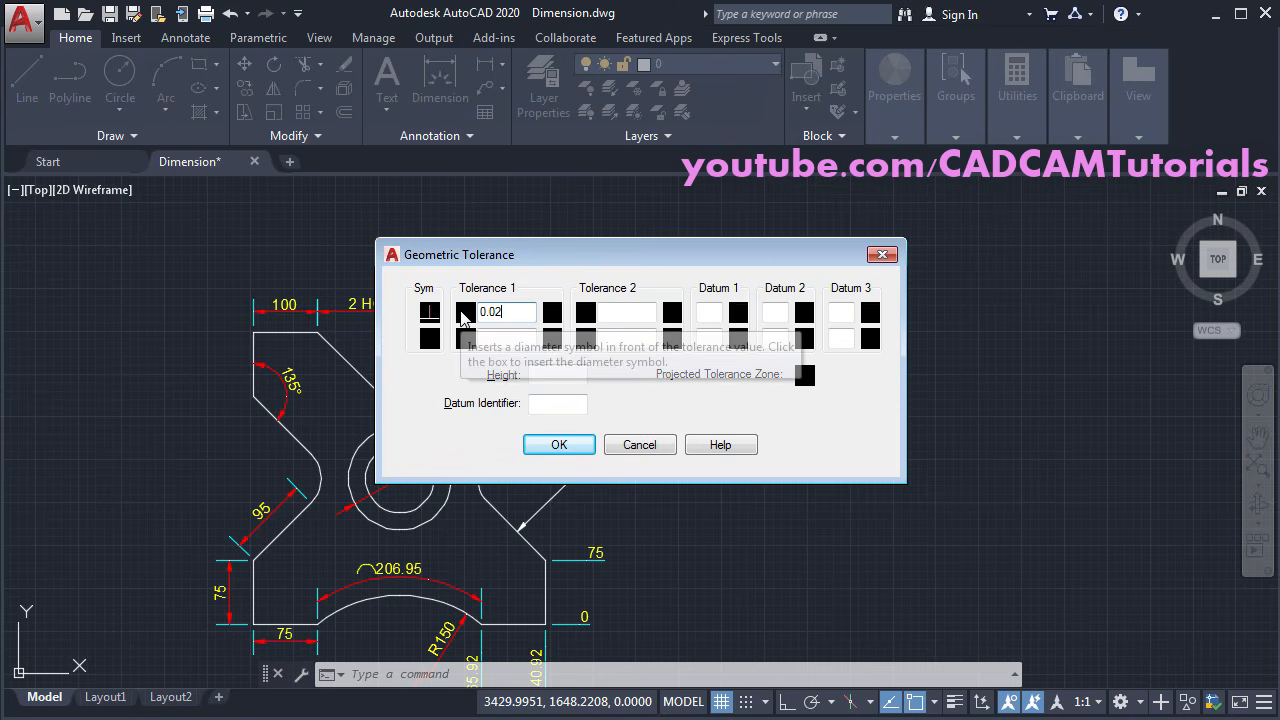
{"action": "left_click", "coordinate": [463, 311]}
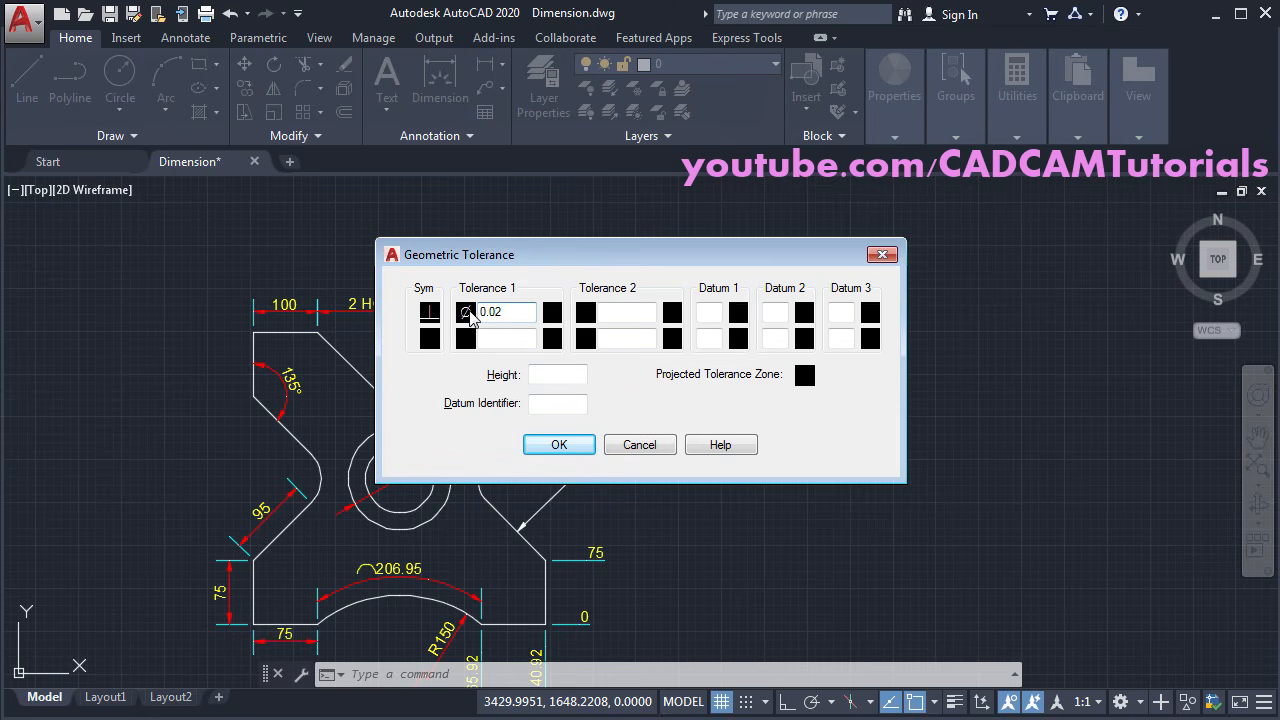
Step: Add the L material condition and datum A to the tolerance, and place the frame in the empty space beside the part's upper-right arm
{"action": "left_click", "coordinate": [553, 316]}
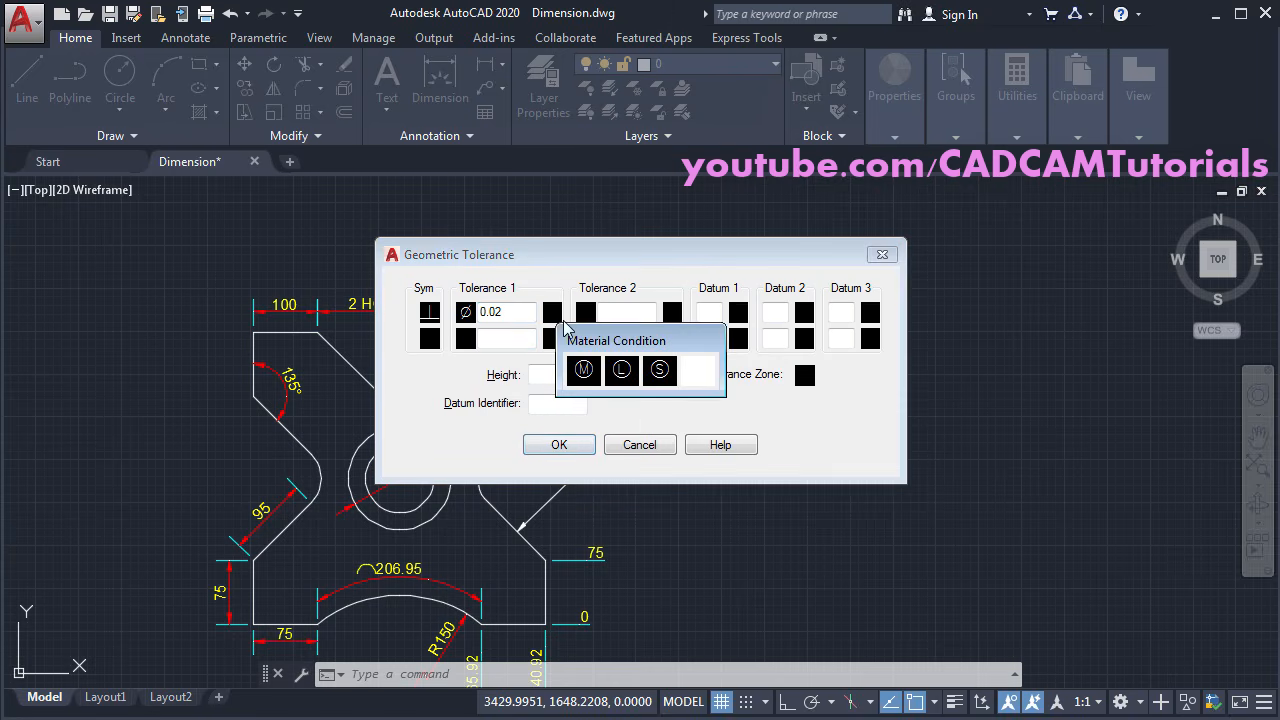
{"action": "left_click", "coordinate": [621, 371]}
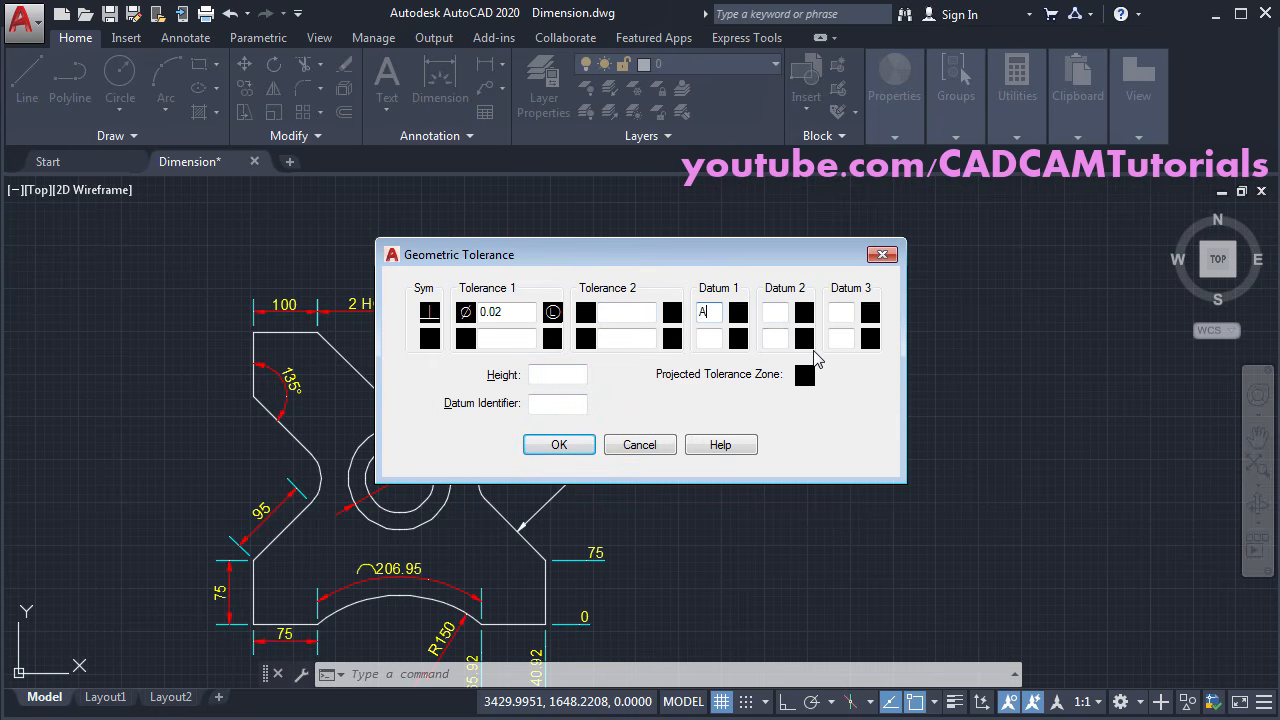
{"action": "left_click", "coordinate": [559, 445]}
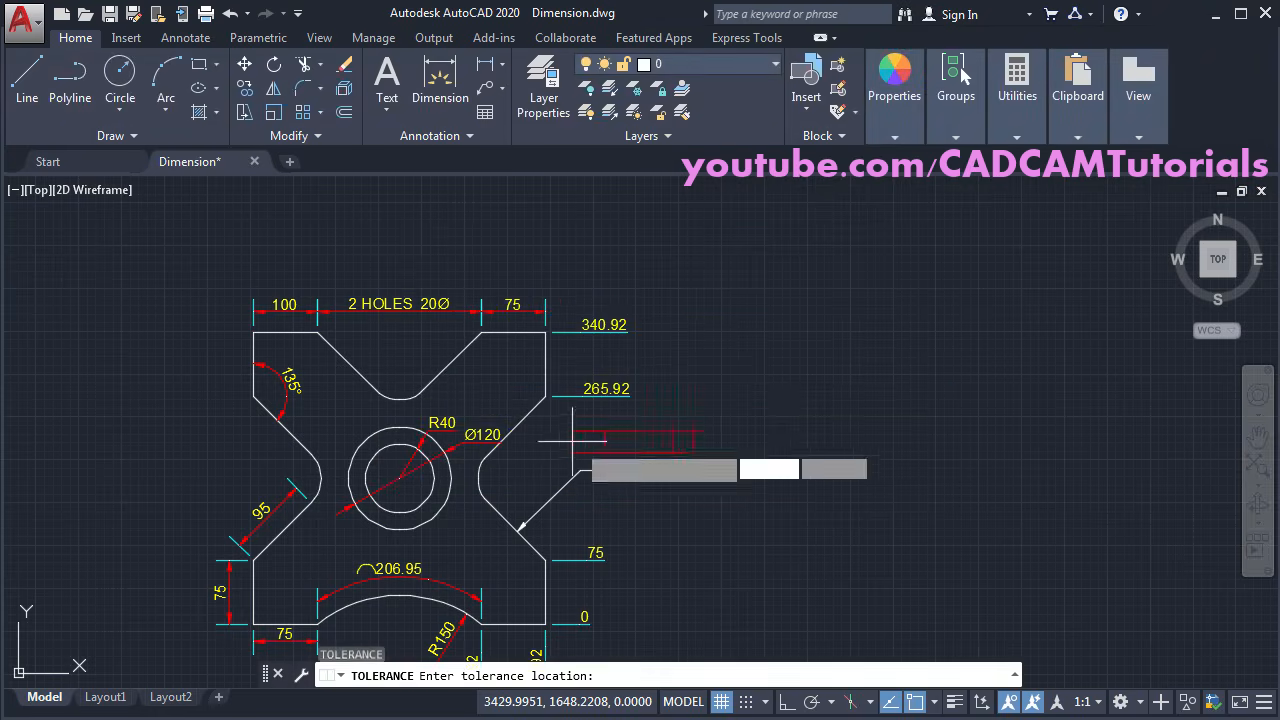
{"action": "left_click", "coordinate": [767, 331]}
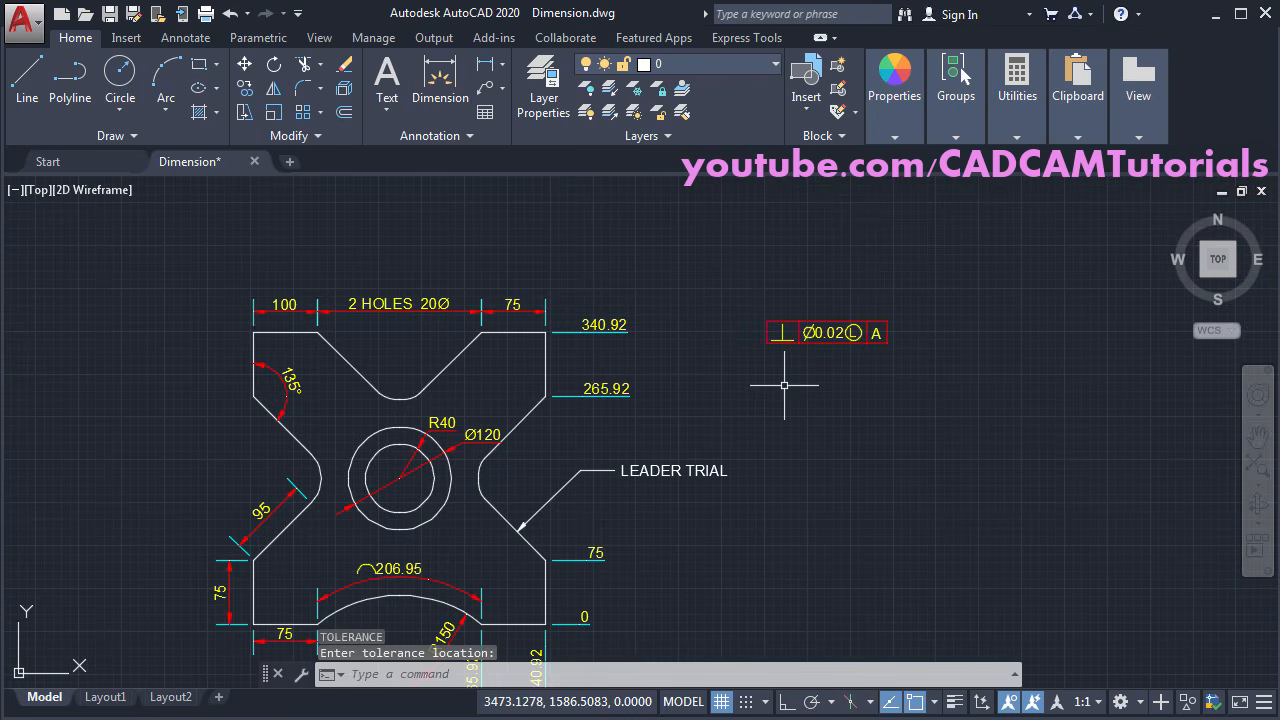
Step: Erase the 340.92 and 265.92 ordinate dimensions, the upper-right 75 dimension and the "2 HOLES 20Ø" dimension
{"action": "scroll", "coordinate": [827, 364], "scroll_direction": "up", "scroll_amount": 2}
{"action": "middle_click_drag", "start_coordinate": [805, 403], "coordinate": [932, 503]}
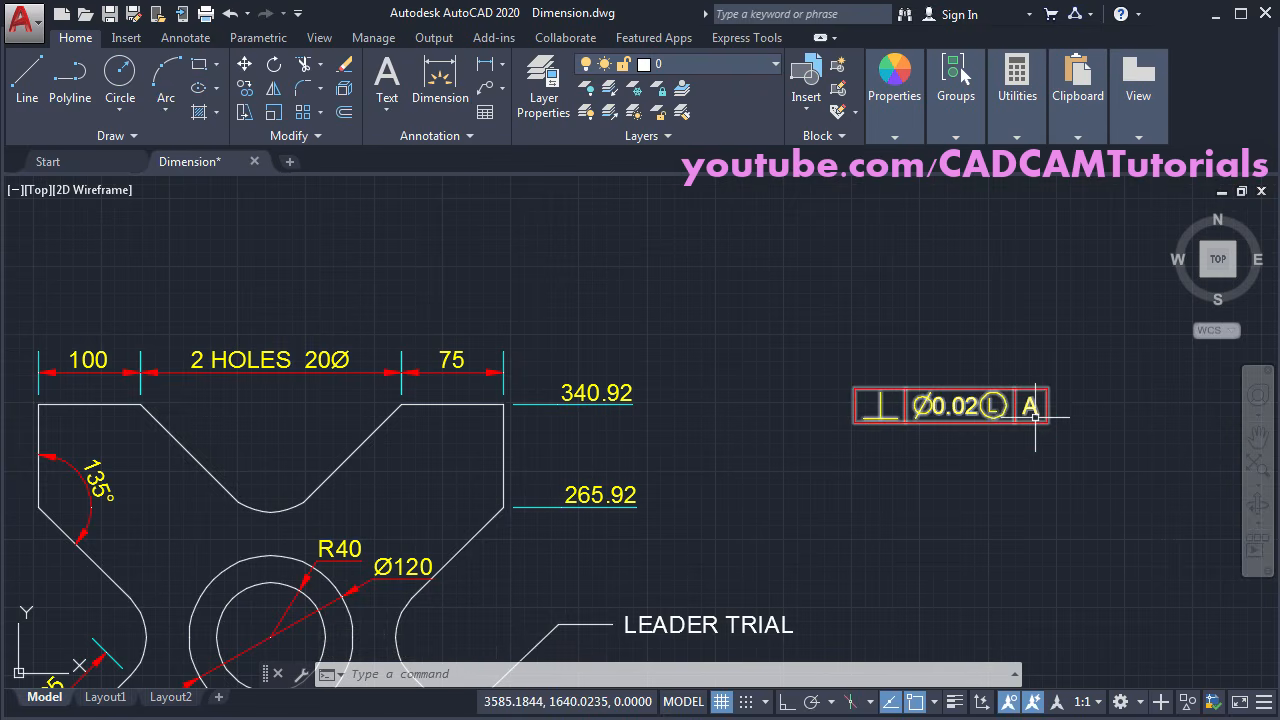
{"action": "type", "text": "e"}
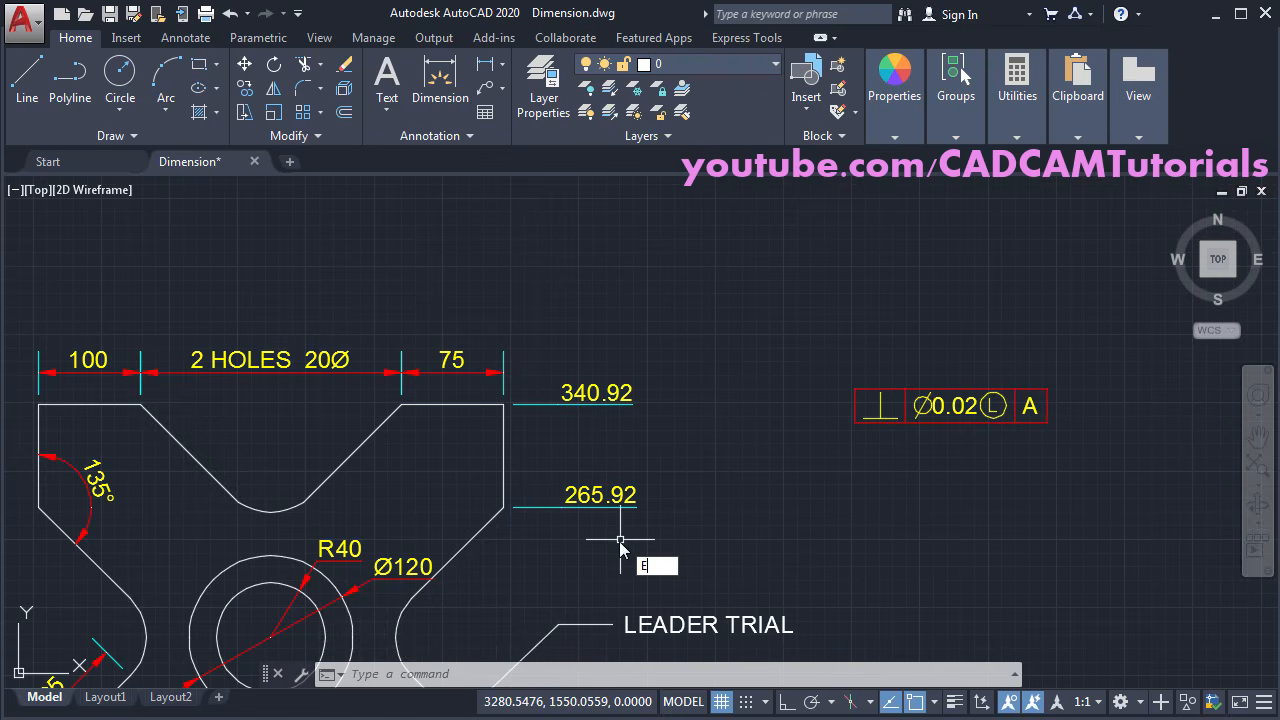
{"action": "key", "text": "Return"}
{"action": "left_click", "coordinate": [624, 537]}
{"action": "left_click", "coordinate": [594, 356]}
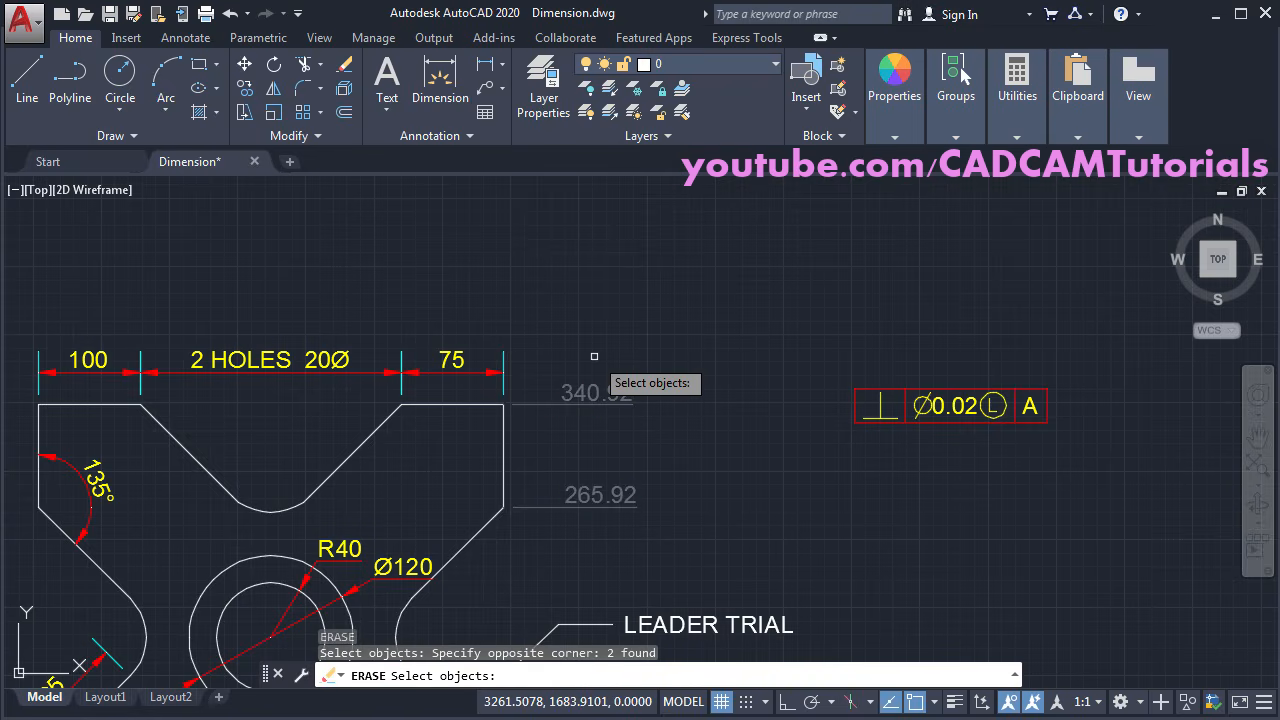
{"action": "left_click", "coordinate": [525, 312]}
{"action": "left_click", "coordinate": [270, 385]}
{"action": "key", "text": "Return"}
Step: Add a horizontal multileader without text, pointing at the midpoint of the upper-right arm's outer vertical edge
{"action": "middle_click_drag", "start_coordinate": [801, 466], "coordinate": [747, 400]}
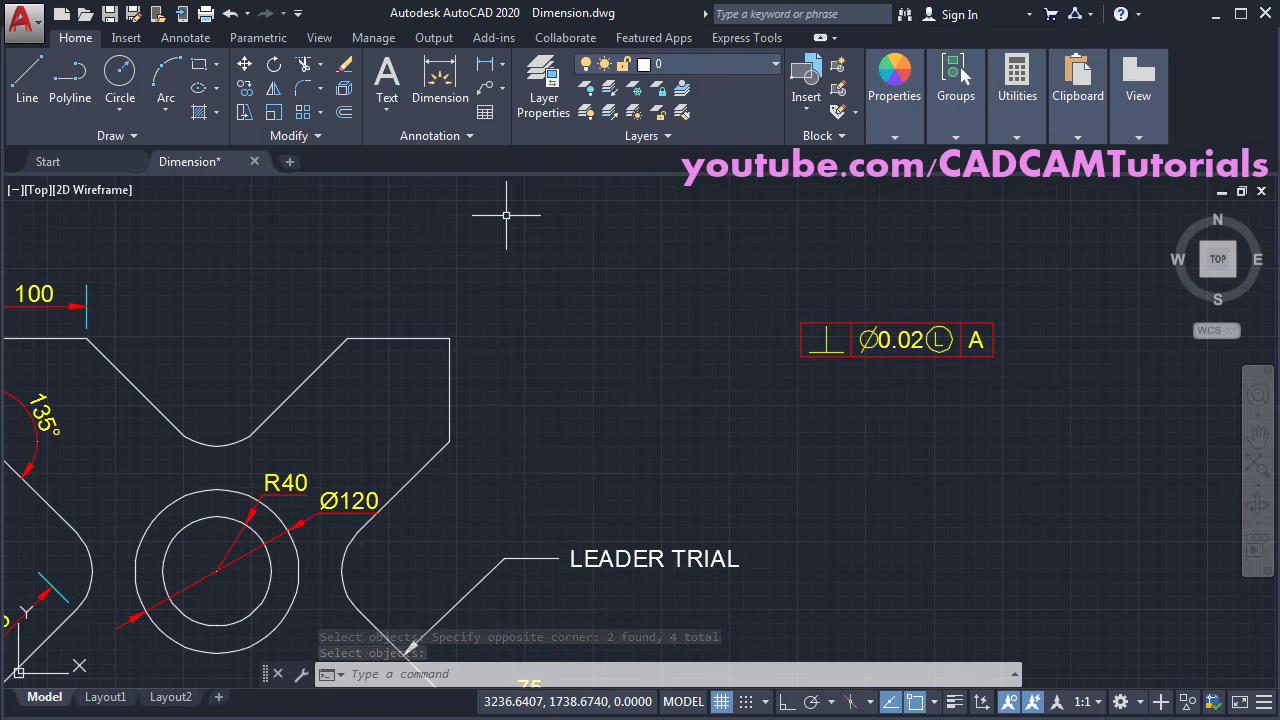
{"action": "left_click", "coordinate": [483, 93]}
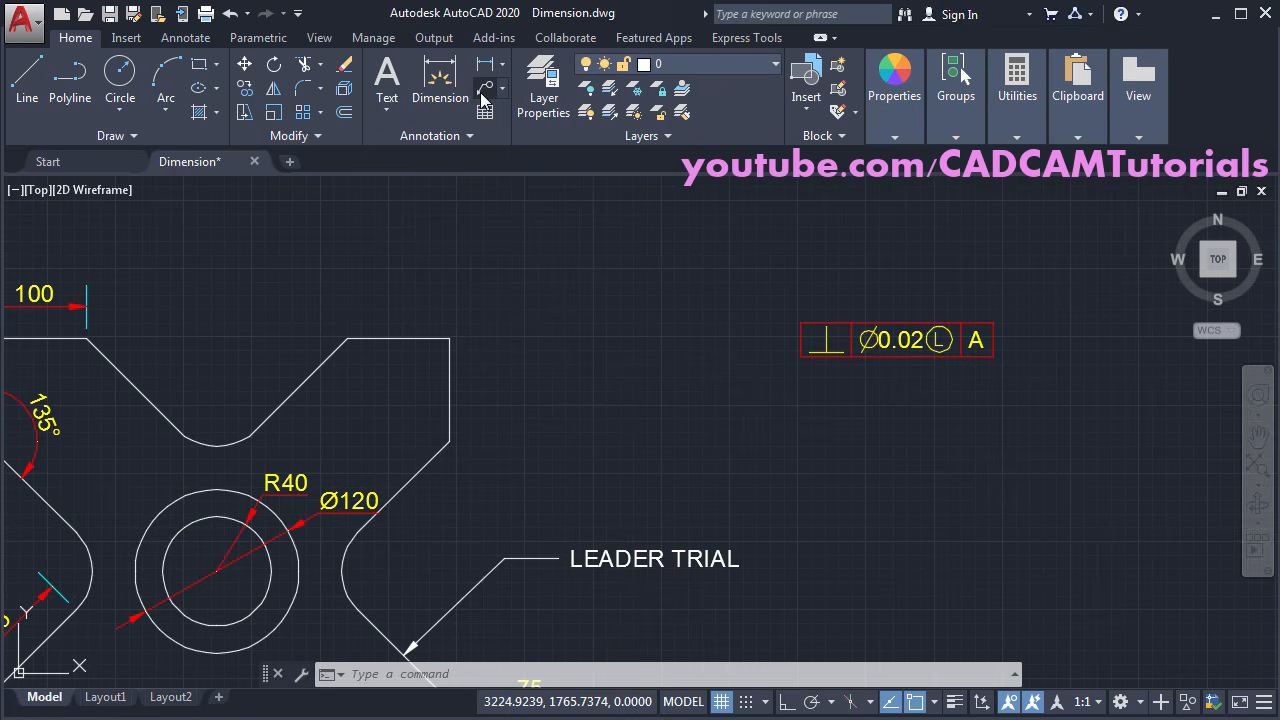
{"action": "left_click", "coordinate": [450, 390]}
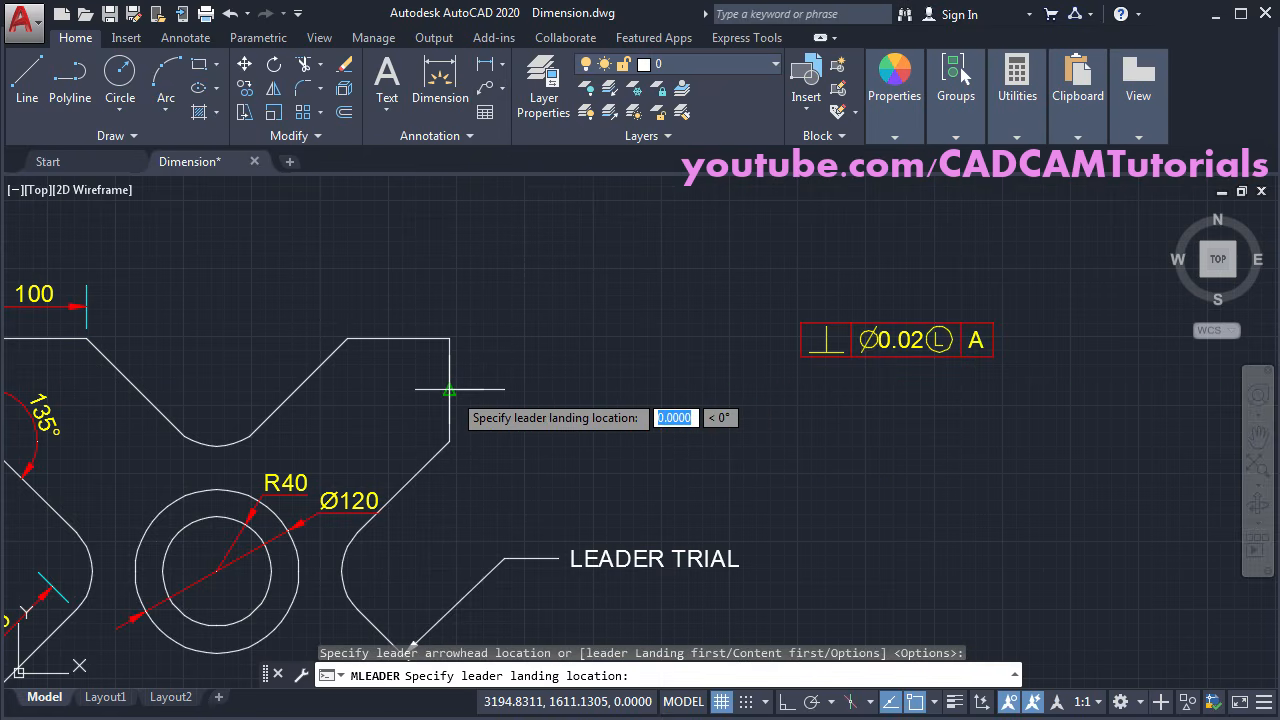
{"action": "left_click", "coordinate": [521, 392]}
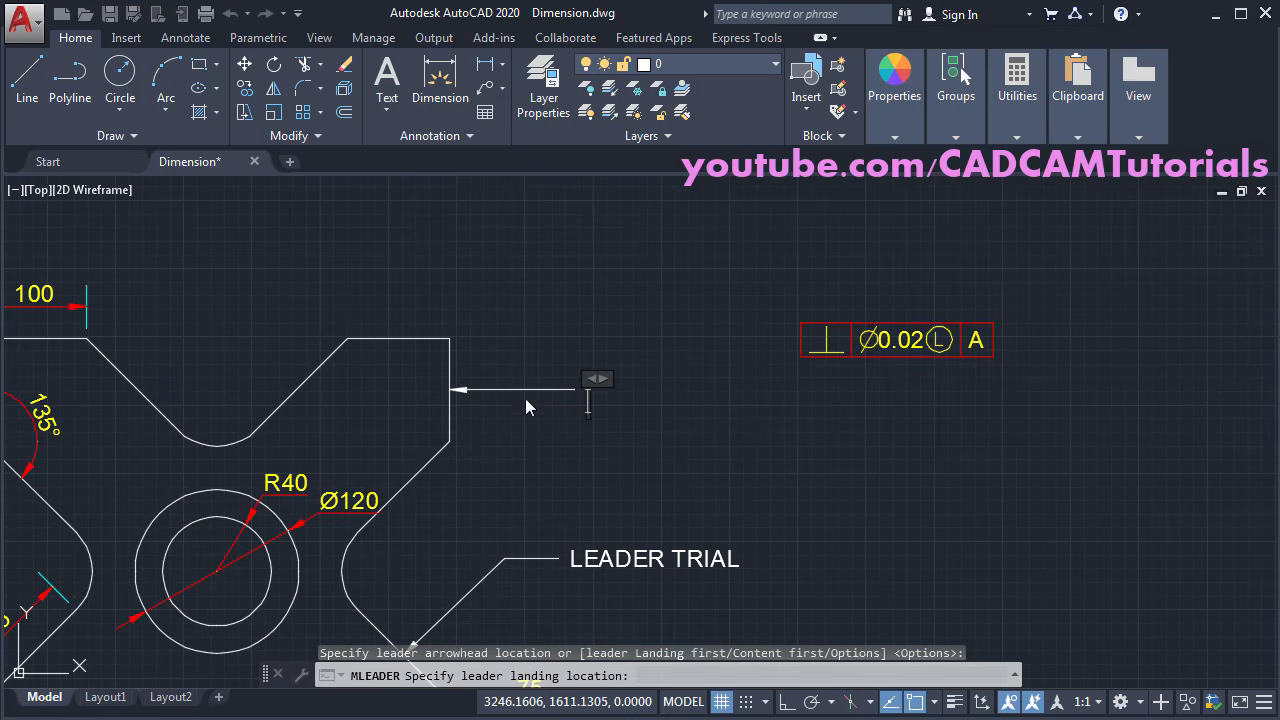
{"action": "left_click", "coordinate": [632, 458]}
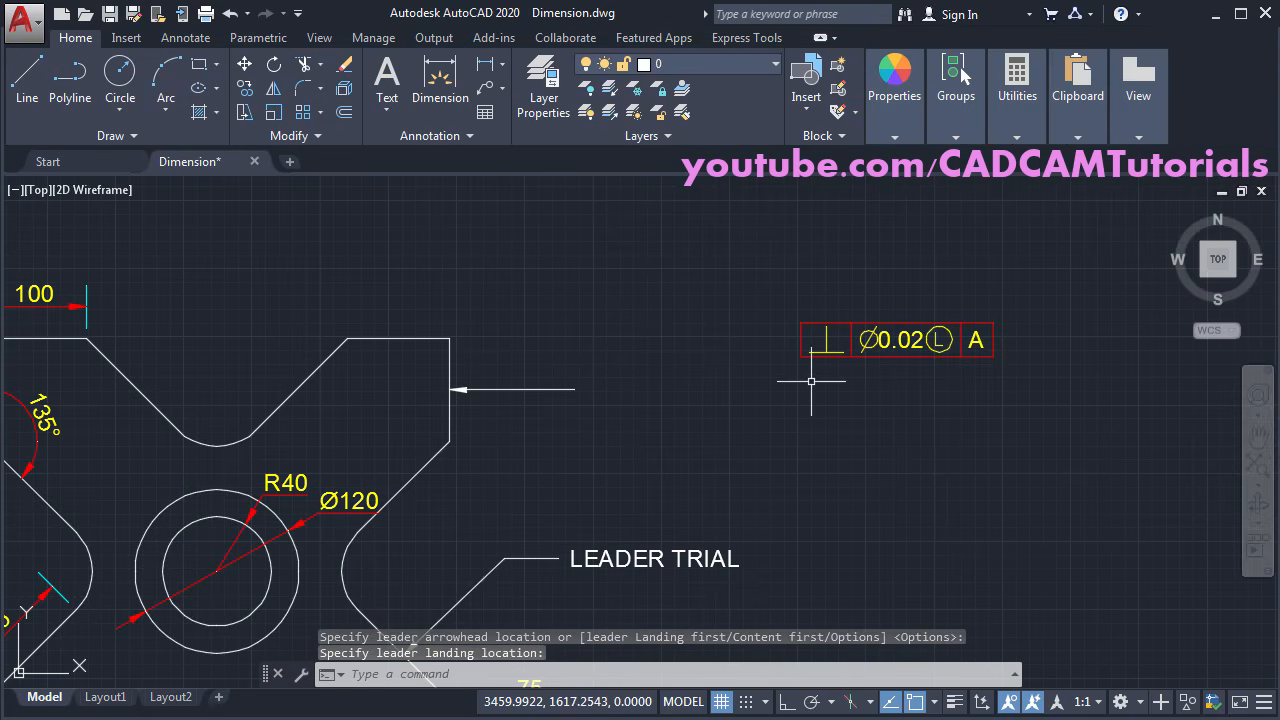
Step: Move the tolerance frame by the midpoint between its two left corners onto the free end of the new leader
{"action": "left_click", "coordinate": [246, 65]}
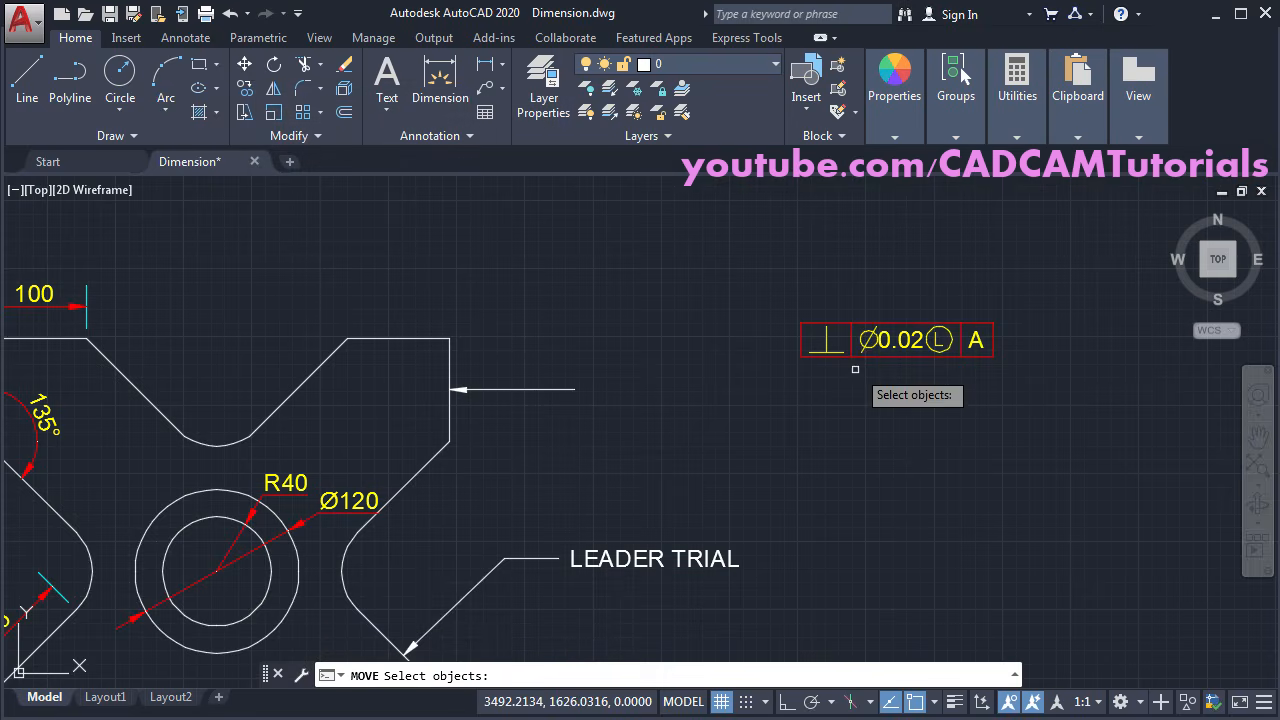
{"action": "left_click", "coordinate": [852, 348]}
{"action": "key", "text": "Return"}
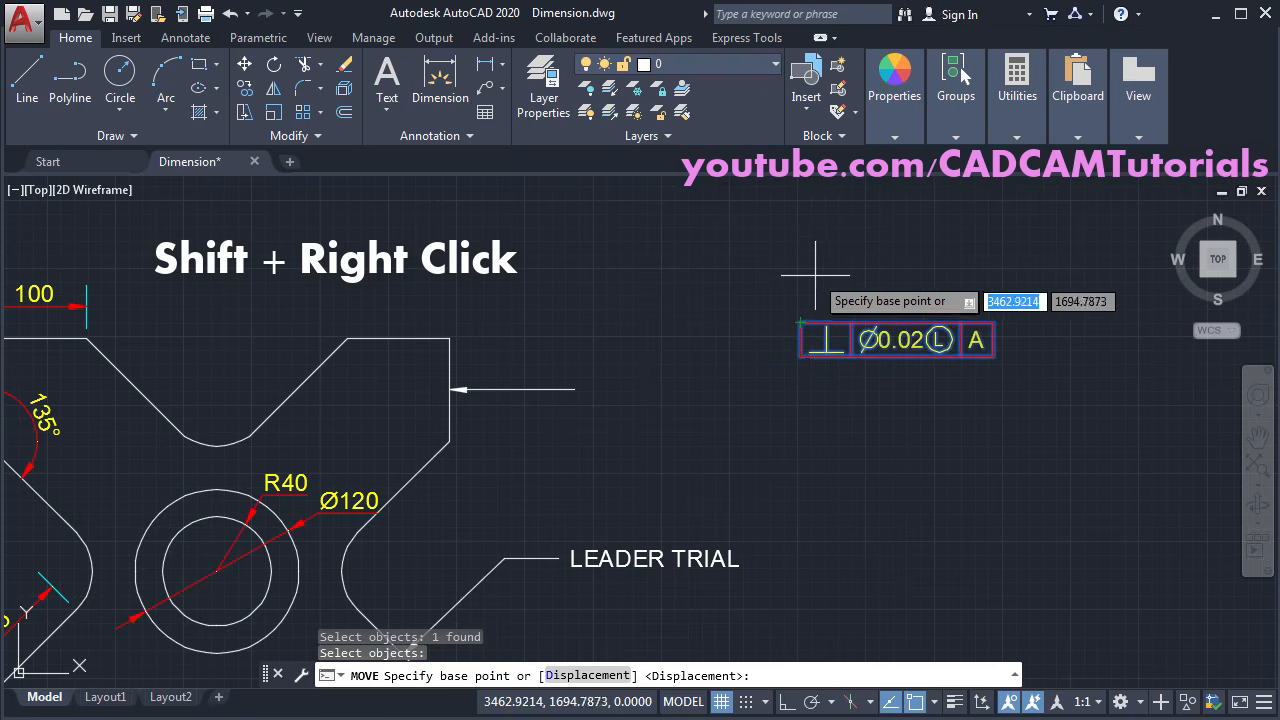
{"action": "right_click", "coordinate": [818, 232], "text": "shift"}
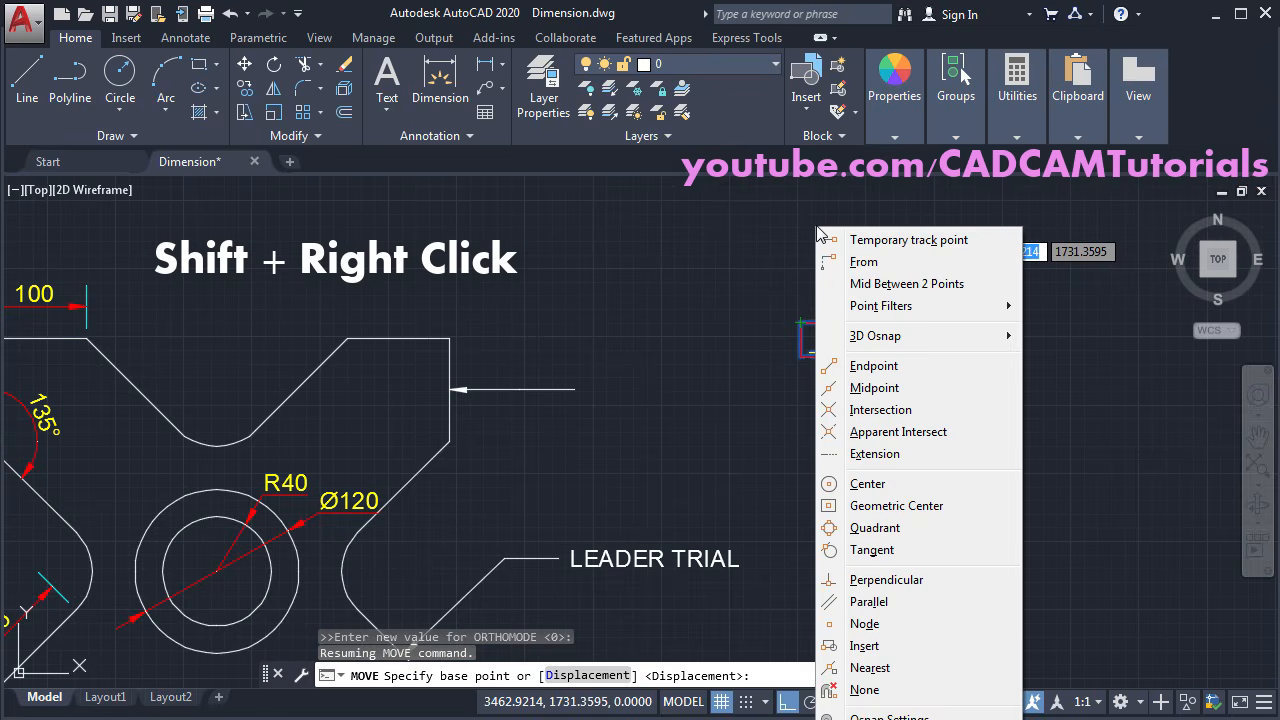
{"action": "left_click", "coordinate": [928, 287]}
{"action": "left_click", "coordinate": [800, 323]}
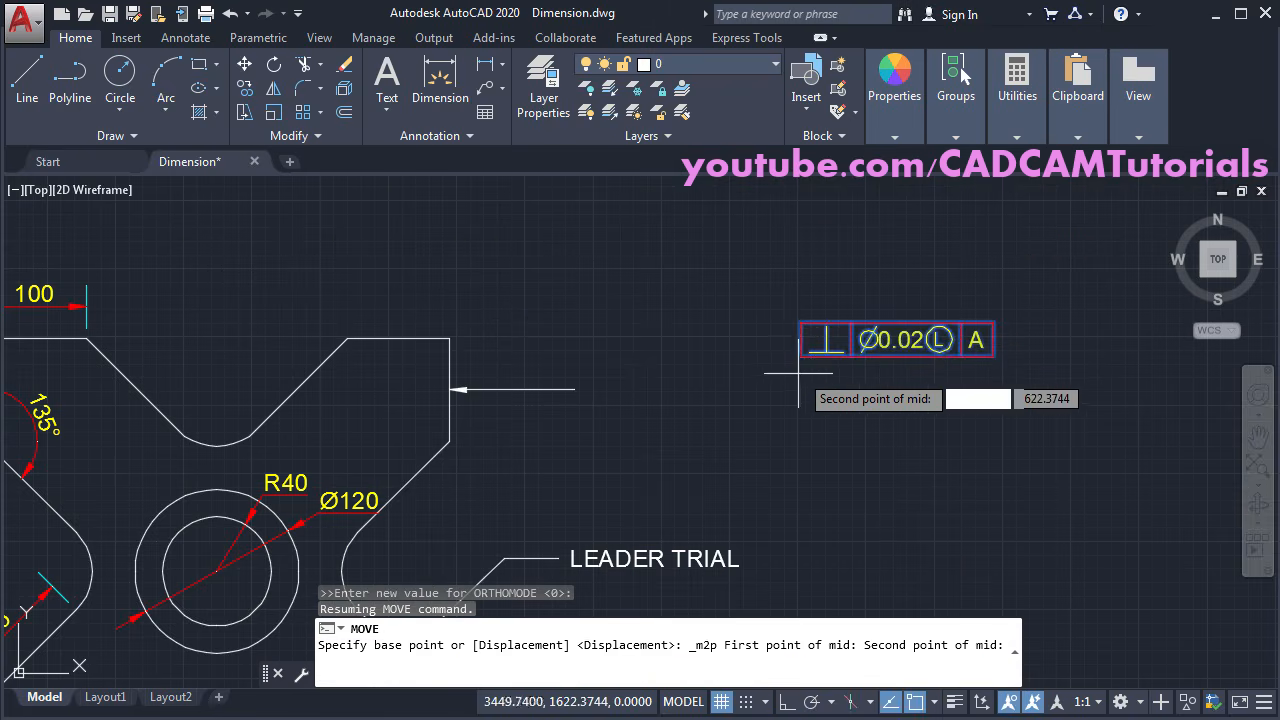
{"action": "left_click", "coordinate": [792, 360]}
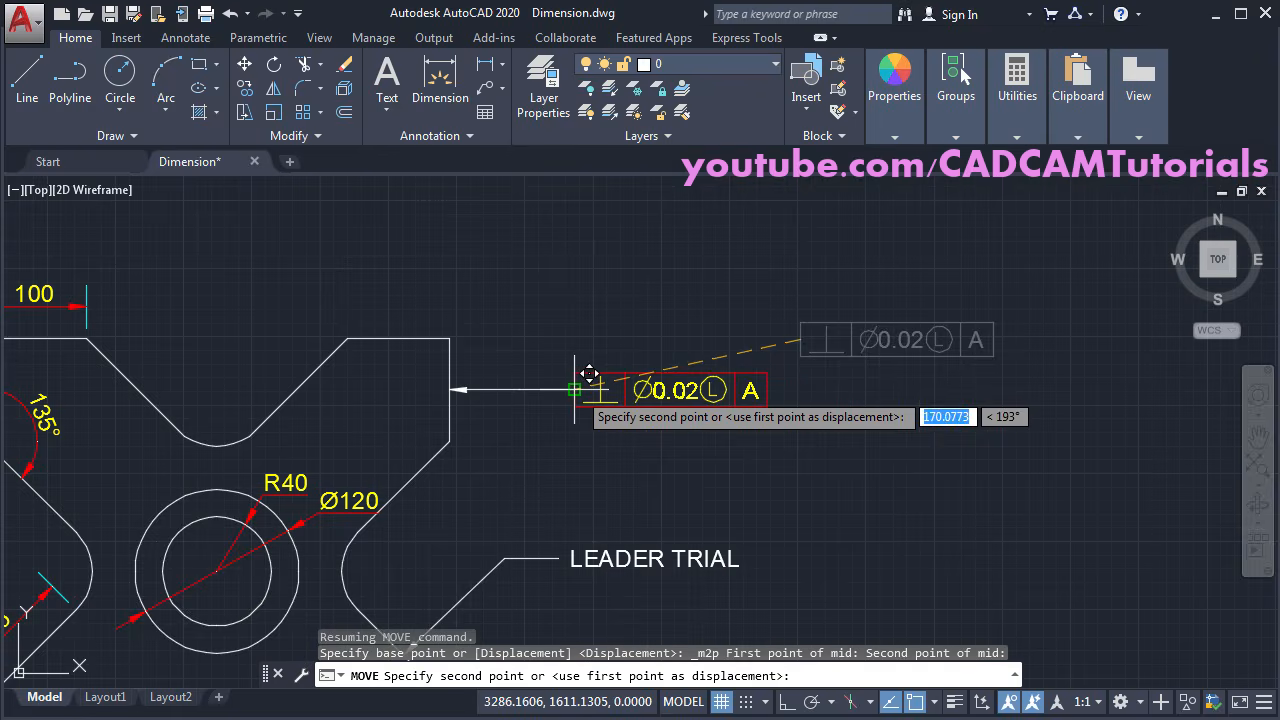
{"action": "left_click", "coordinate": [575, 389]}
{"action": "middle_click_drag", "start_coordinate": [519, 461], "coordinate": [738, 500]}
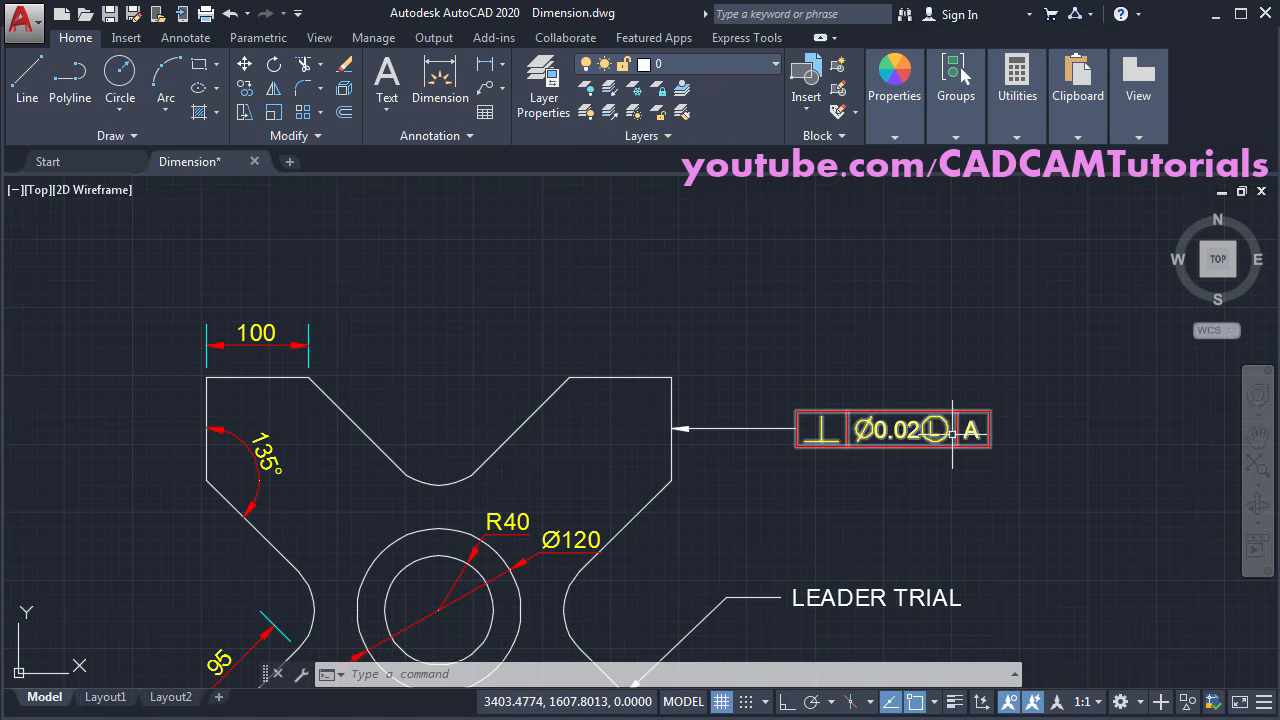
Step: Draw a small 3-sided polygon by its edge above the upper-right arm, with Ortho on to keep the base horizontal
{"action": "mouse_move", "coordinate": [727, 405]}
{"action": "middle_mouse_down"}
{"action": "mouse_move", "coordinate": [694, 434]}
{"action": "mouse_move", "coordinate": [701, 451]}
{"action": "middle_mouse_up"}
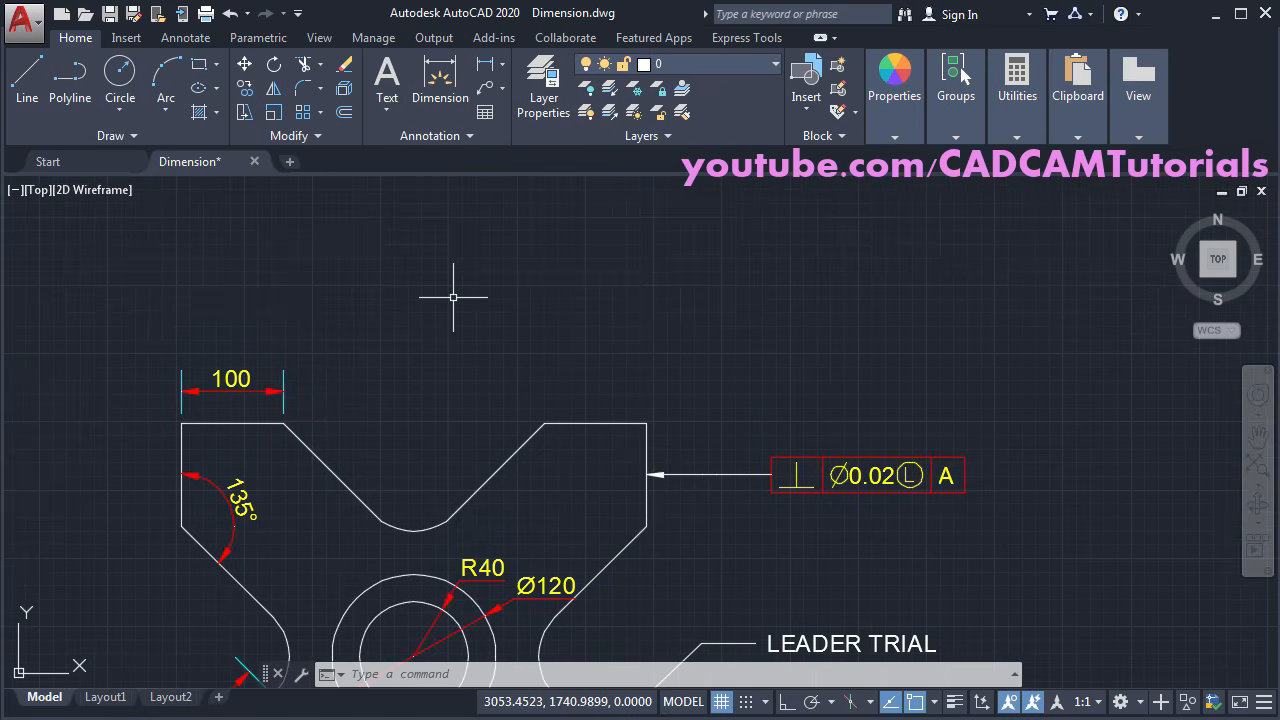
{"action": "left_click", "coordinate": [217, 65]}
{"action": "left_click", "coordinate": [240, 134]}
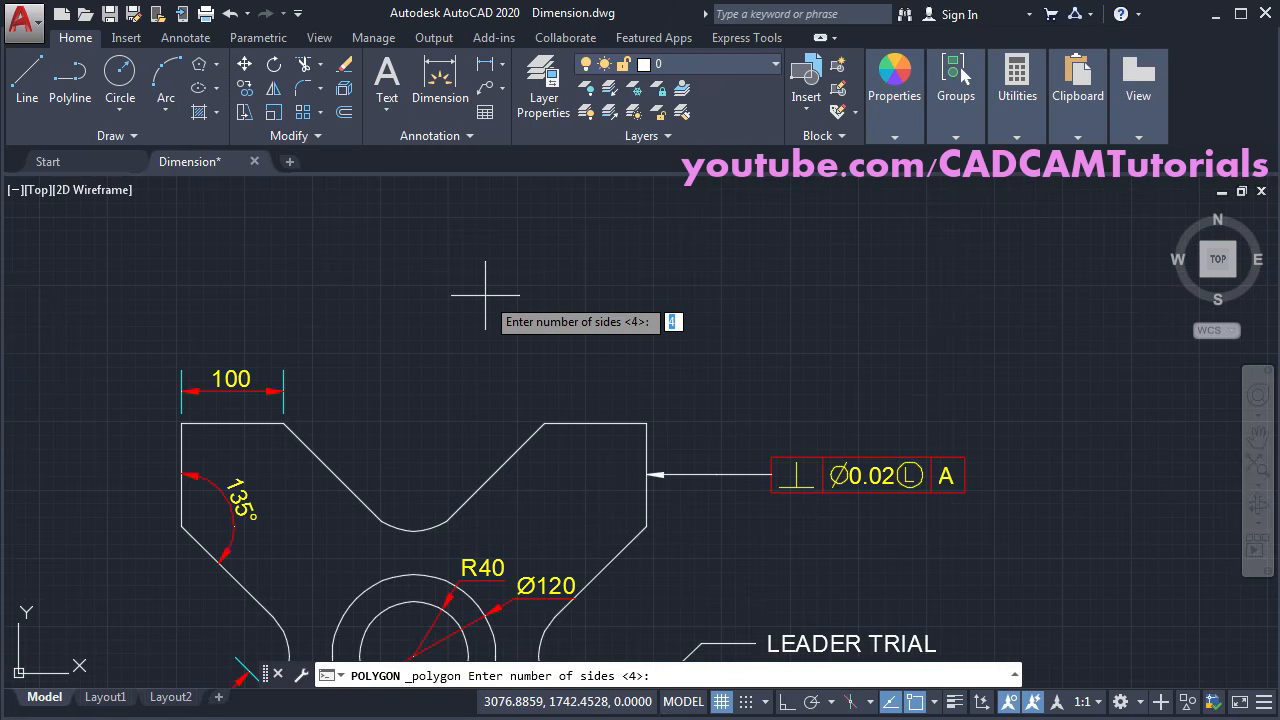
{"action": "key", "text": "Return"}
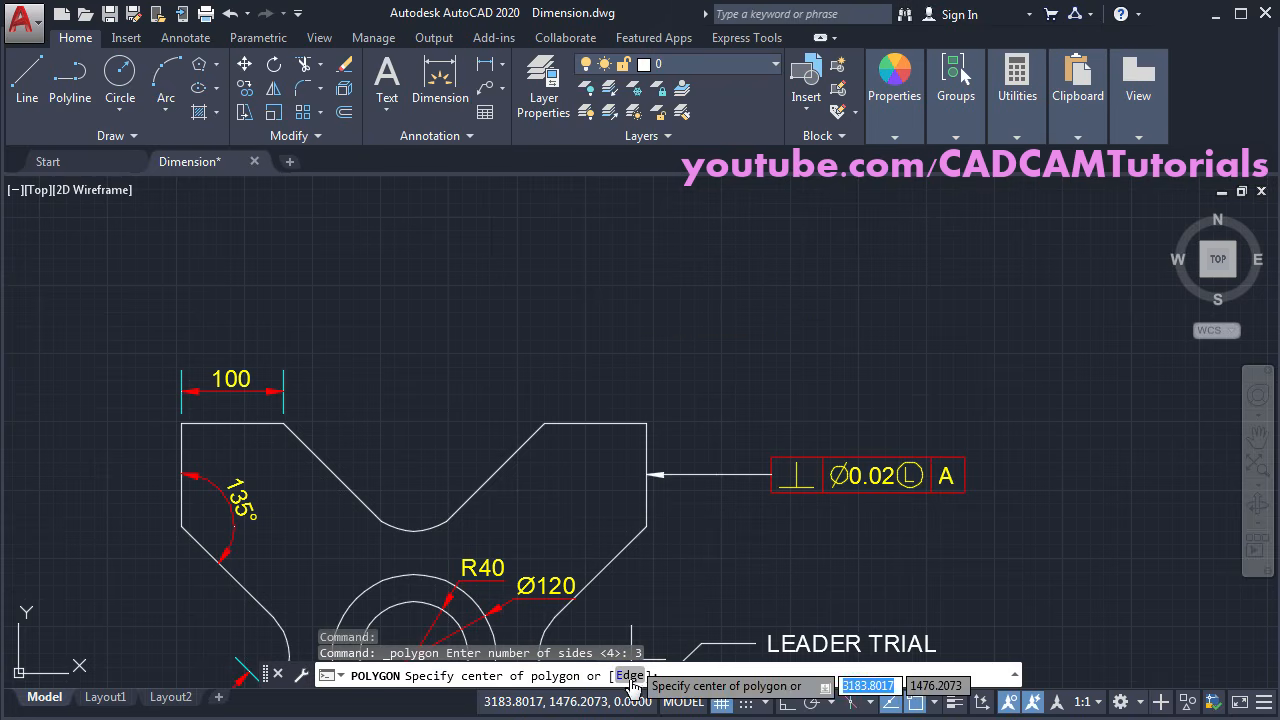
{"action": "left_click", "coordinate": [631, 677]}
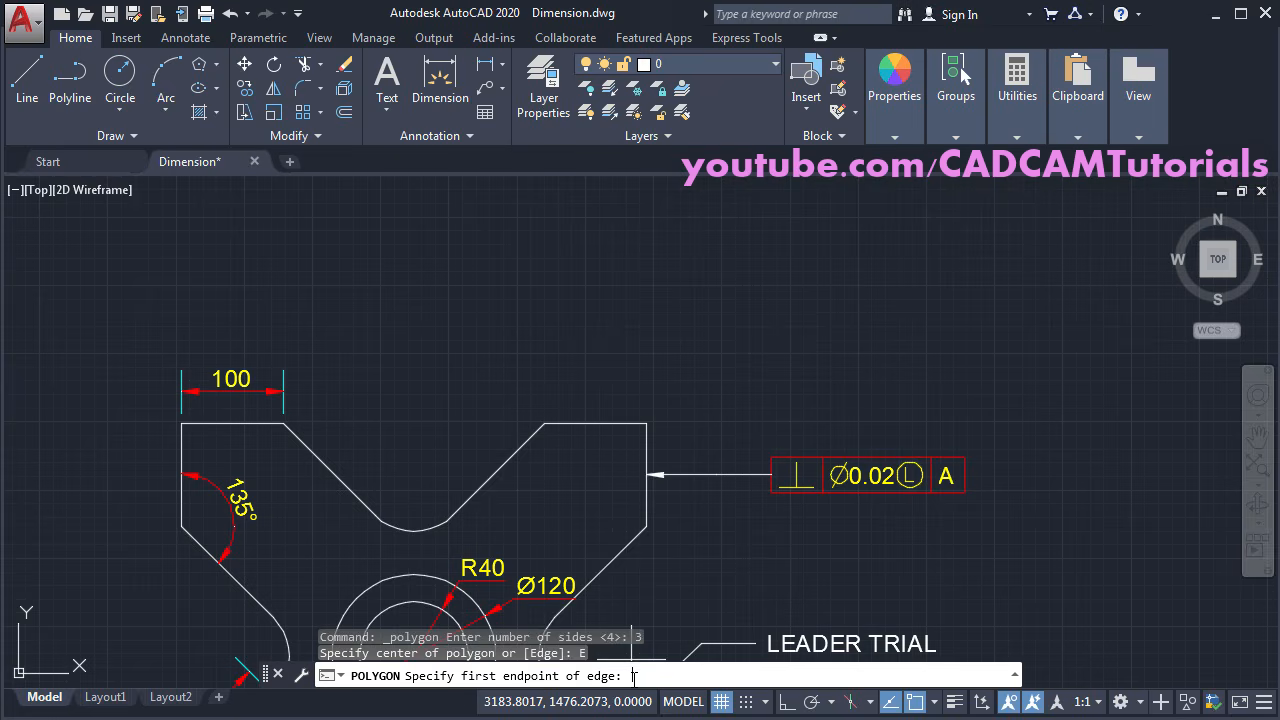
{"action": "left_click", "coordinate": [584, 337]}
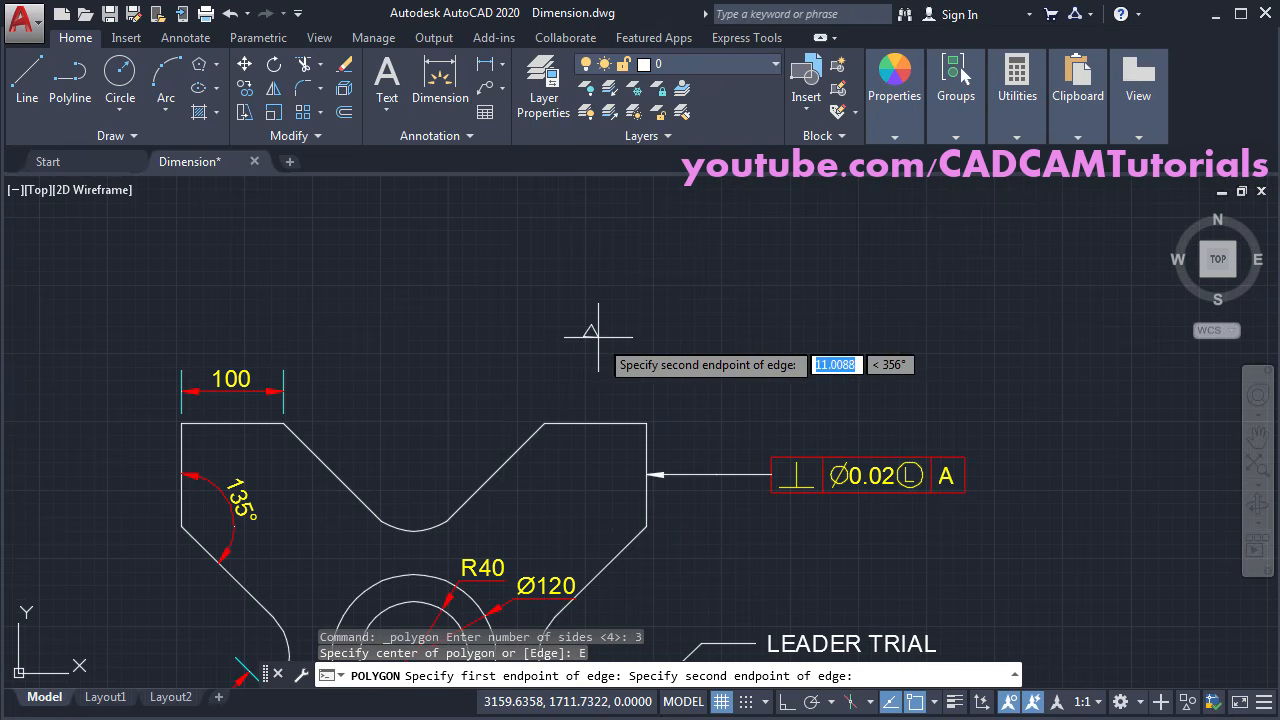
{"action": "left_click", "coordinate": [789, 701]}
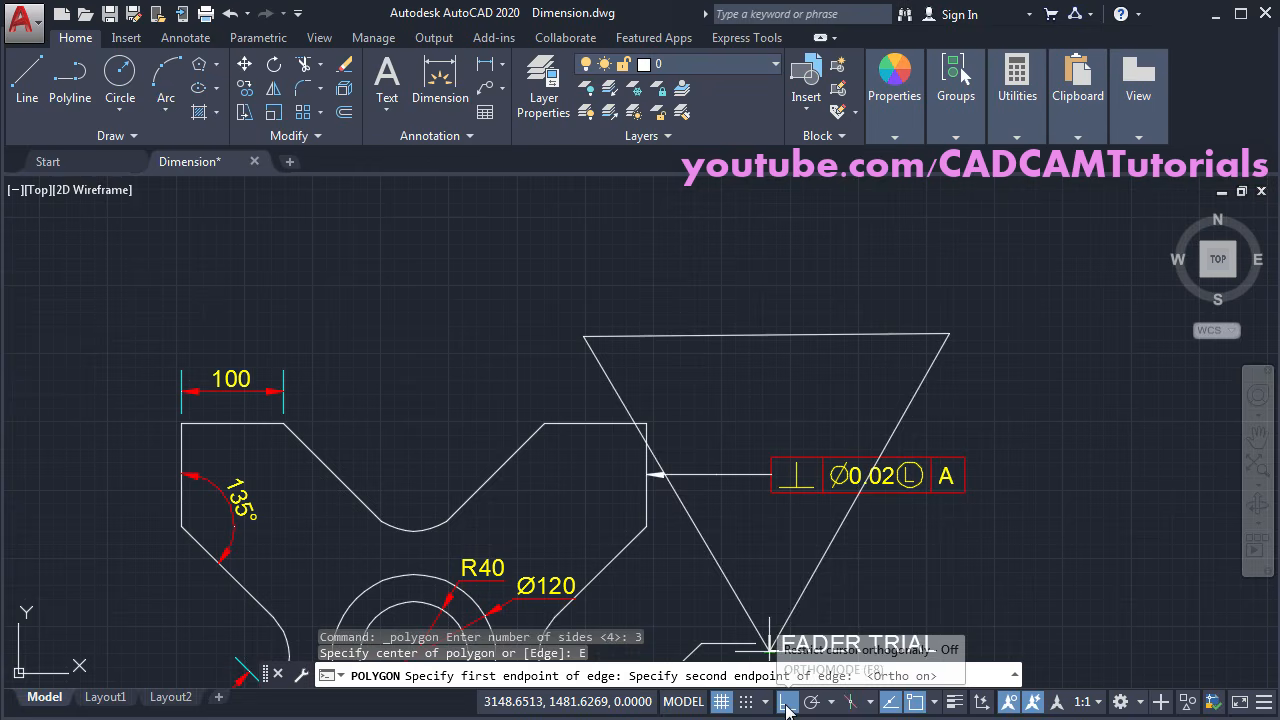
{"action": "left_click", "coordinate": [615, 339]}
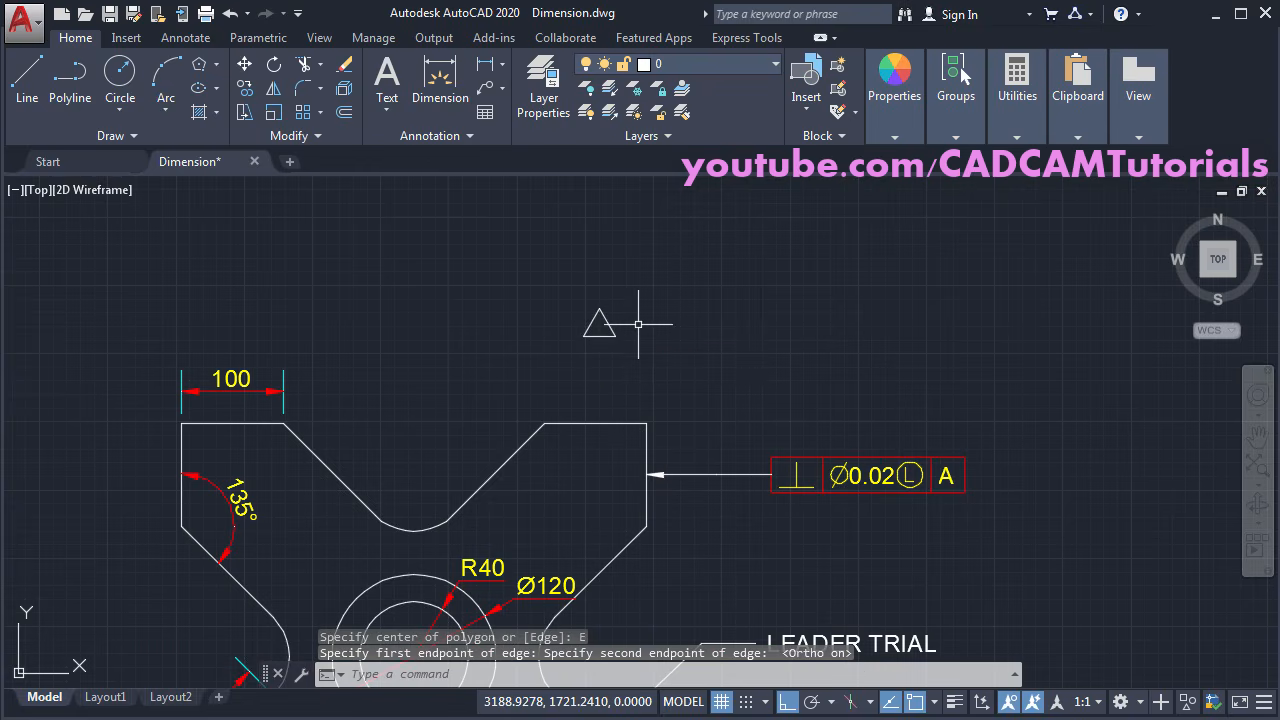
Step: Fill the small triangle above the upper-right arm with a SOLID hatch
{"action": "left_click", "coordinate": [197, 114]}
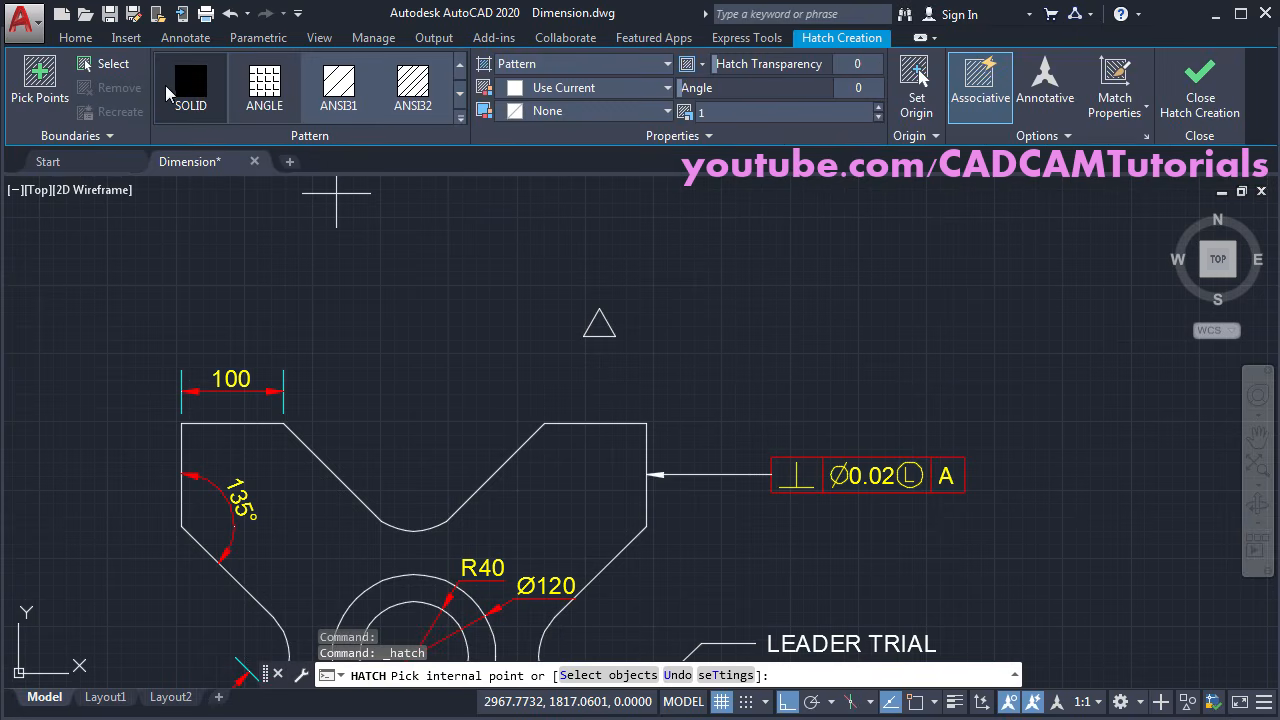
{"action": "left_click", "coordinate": [197, 90]}
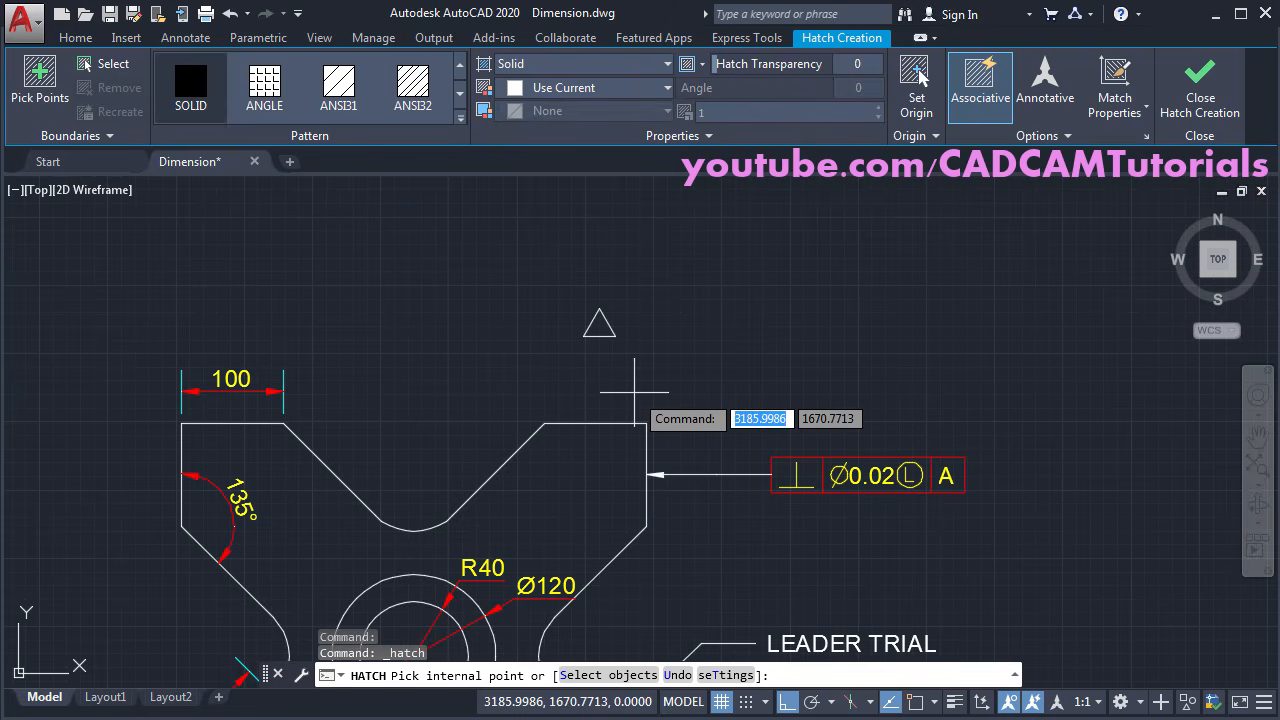
{"action": "left_click", "coordinate": [597, 326]}
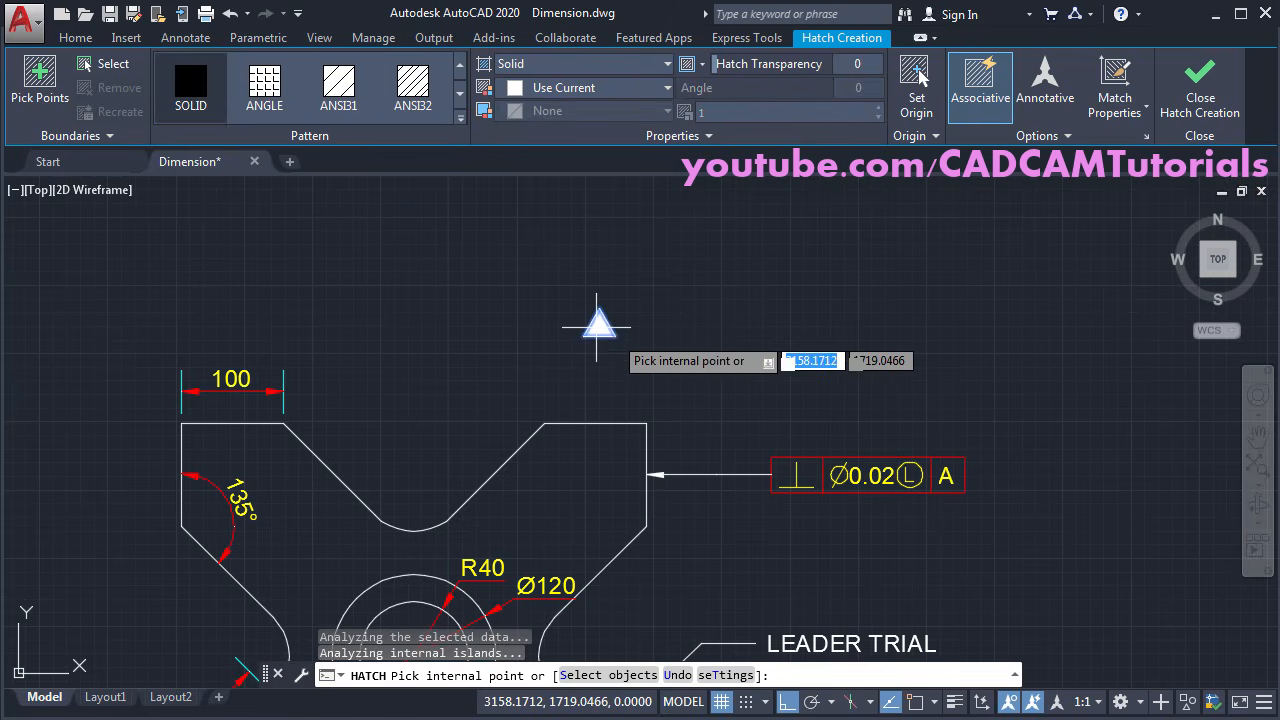
{"action": "left_click", "coordinate": [1200, 92]}
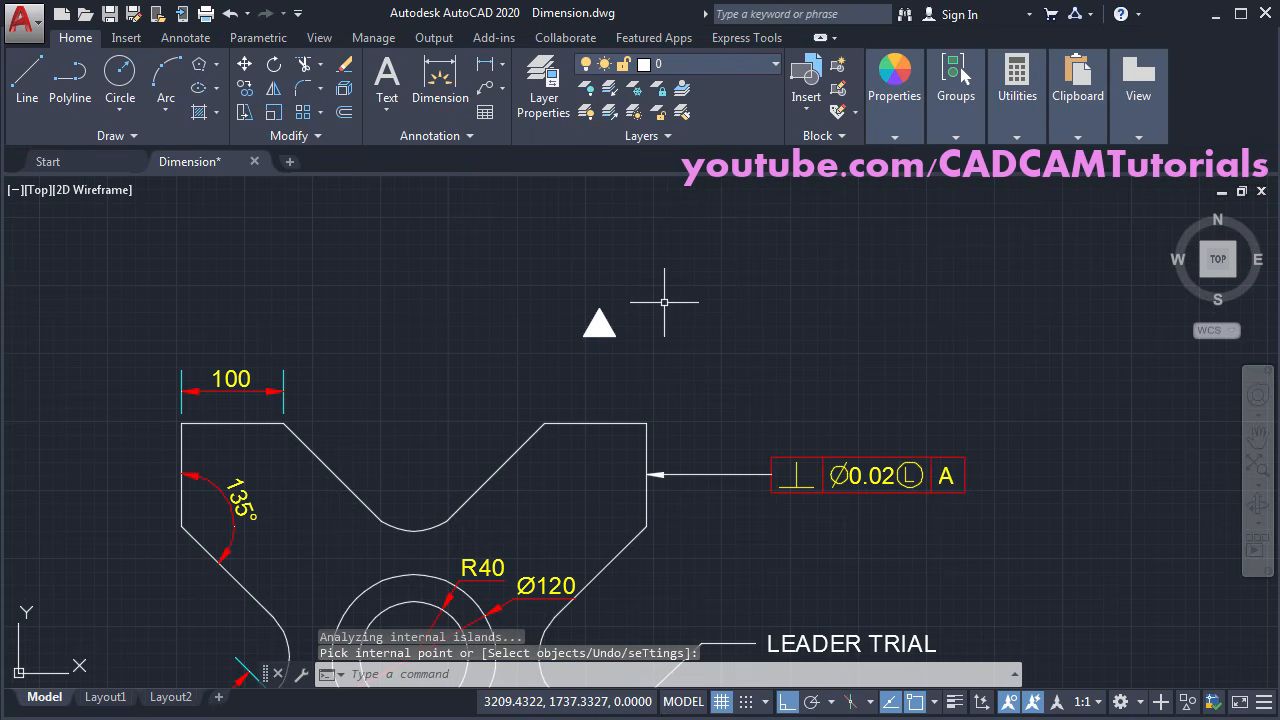
Step: Move the filled triangle with its hatch by its base midpoint onto the midpoint of the upper-right arm's top edge
{"action": "middle_click_drag", "start_coordinate": [658, 332], "coordinate": [685, 352]}
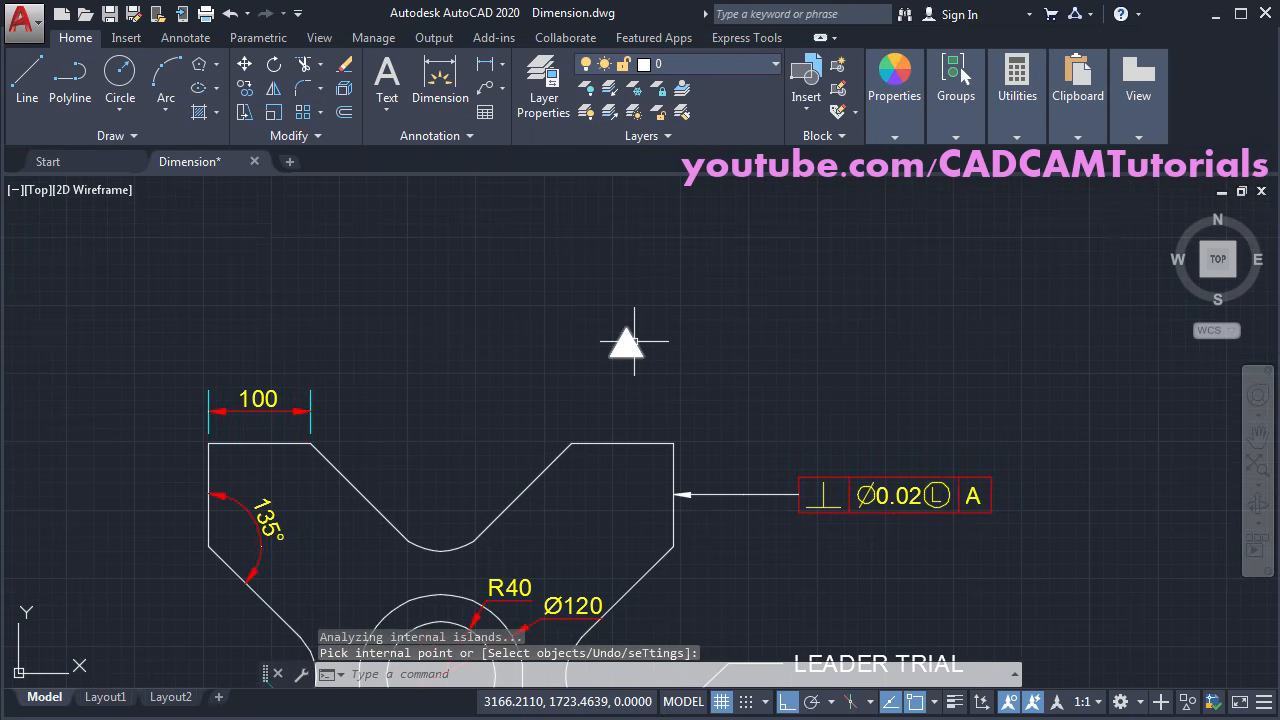
{"action": "left_click", "coordinate": [248, 64]}
{"action": "left_click", "coordinate": [676, 316]}
{"action": "left_click", "coordinate": [563, 376]}
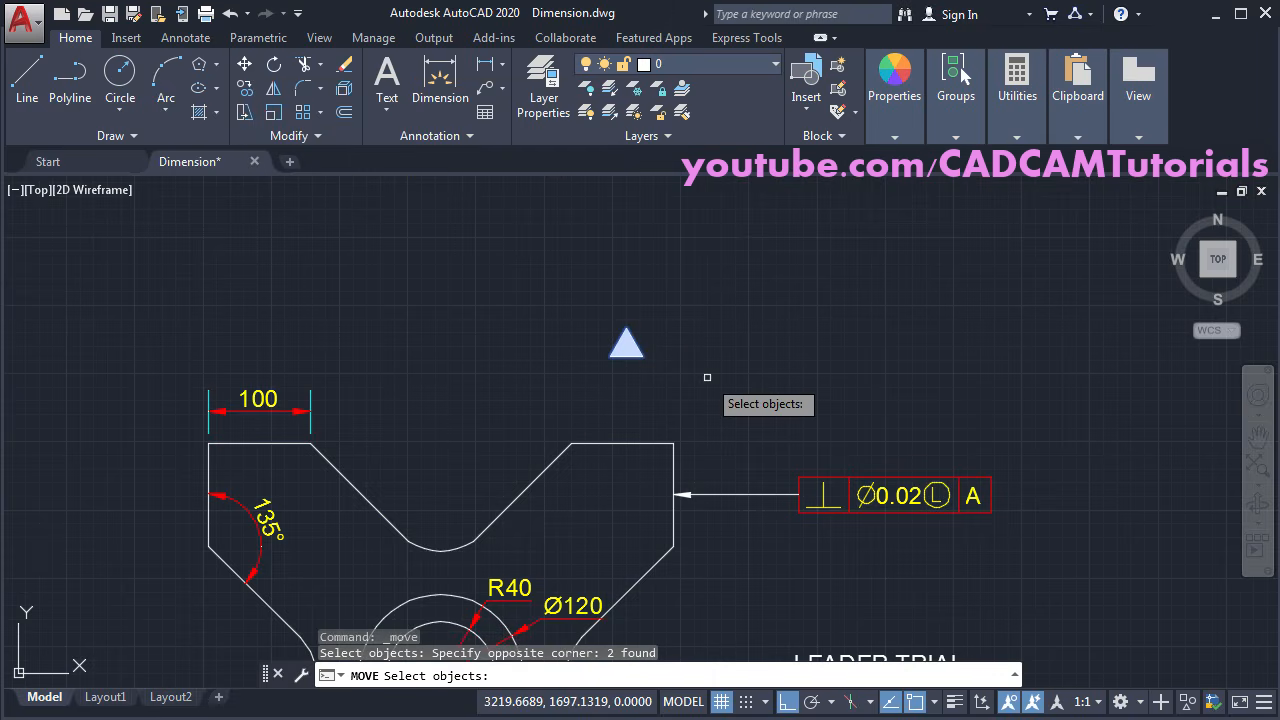
{"action": "key", "text": "Return"}
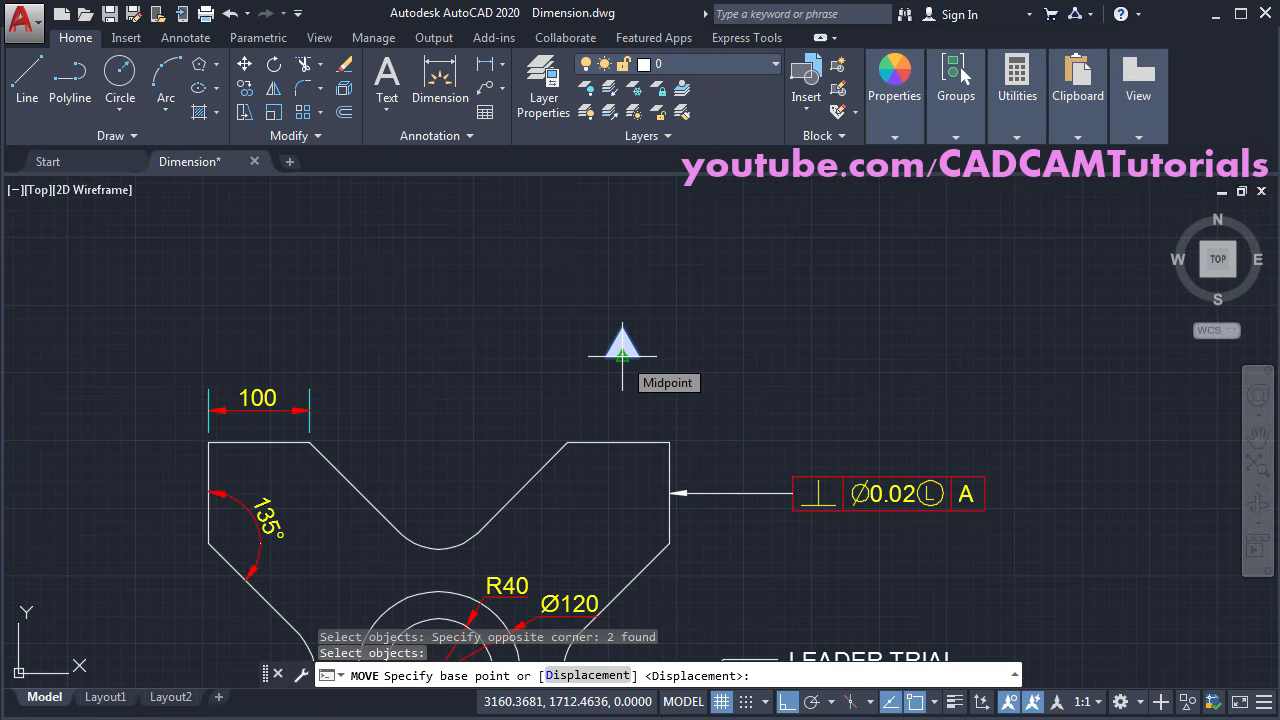
{"action": "left_click", "coordinate": [622, 354]}
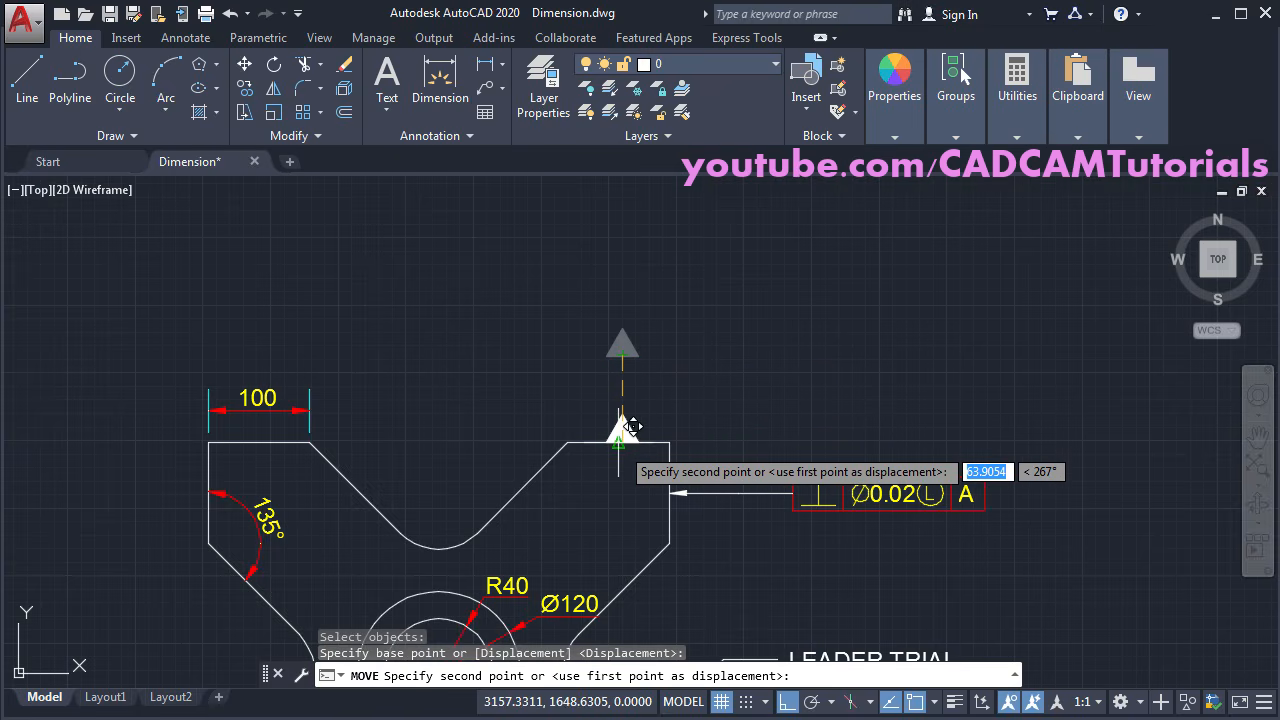
{"action": "left_click", "coordinate": [631, 427]}
Step: Draw a vertical line upward from the apex of the filled triangle
{"action": "scroll", "coordinate": [609, 386], "scroll_direction": "up", "scroll_amount": 2}
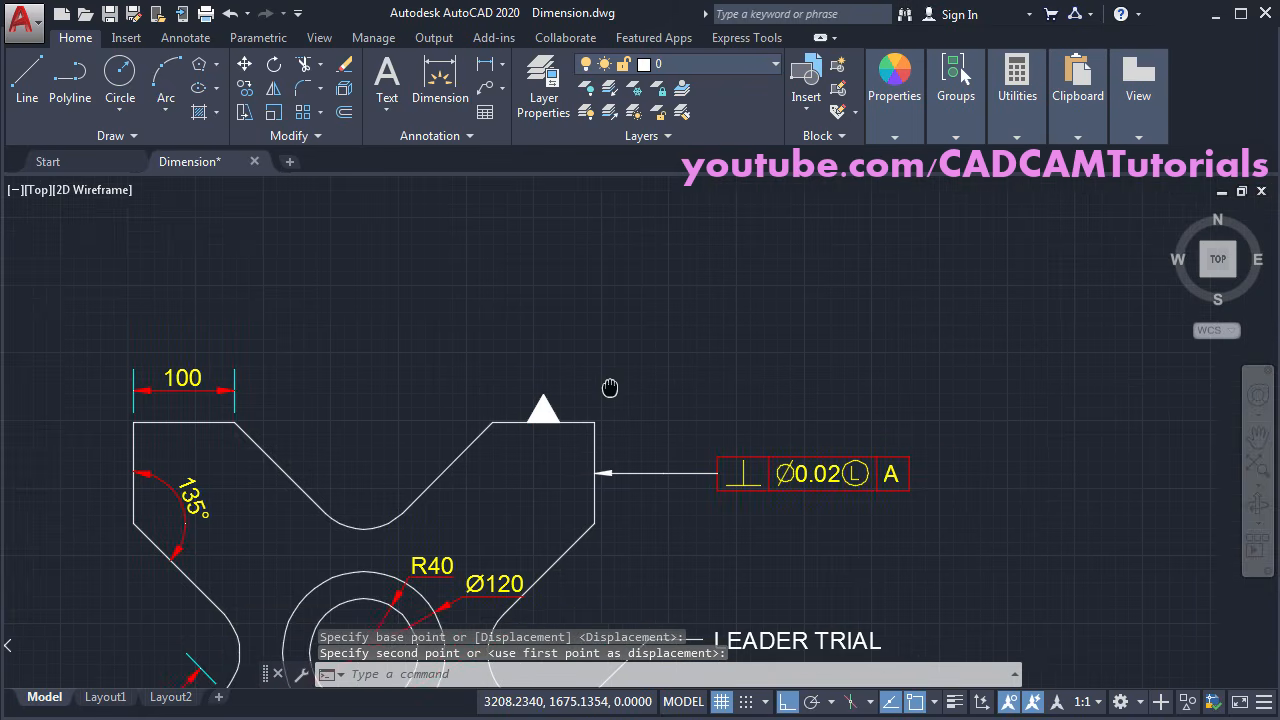
{"action": "left_click", "coordinate": [31, 100]}
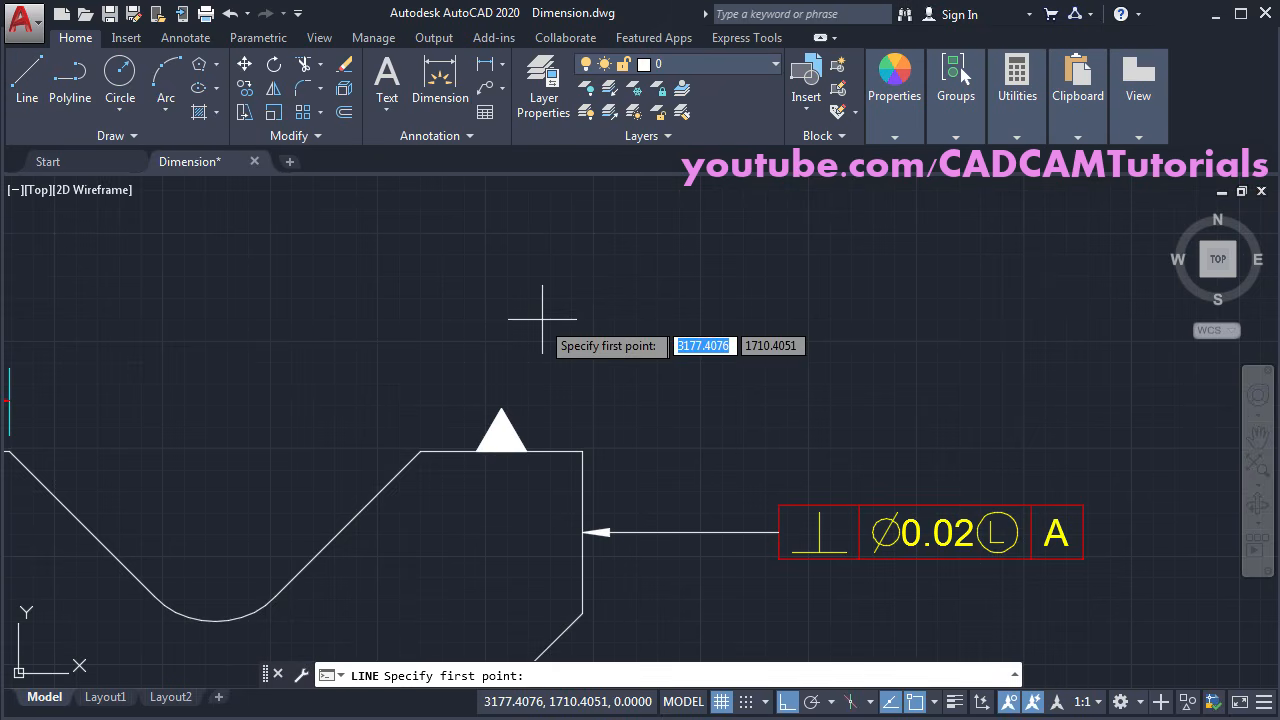
{"action": "left_click", "coordinate": [501, 407]}
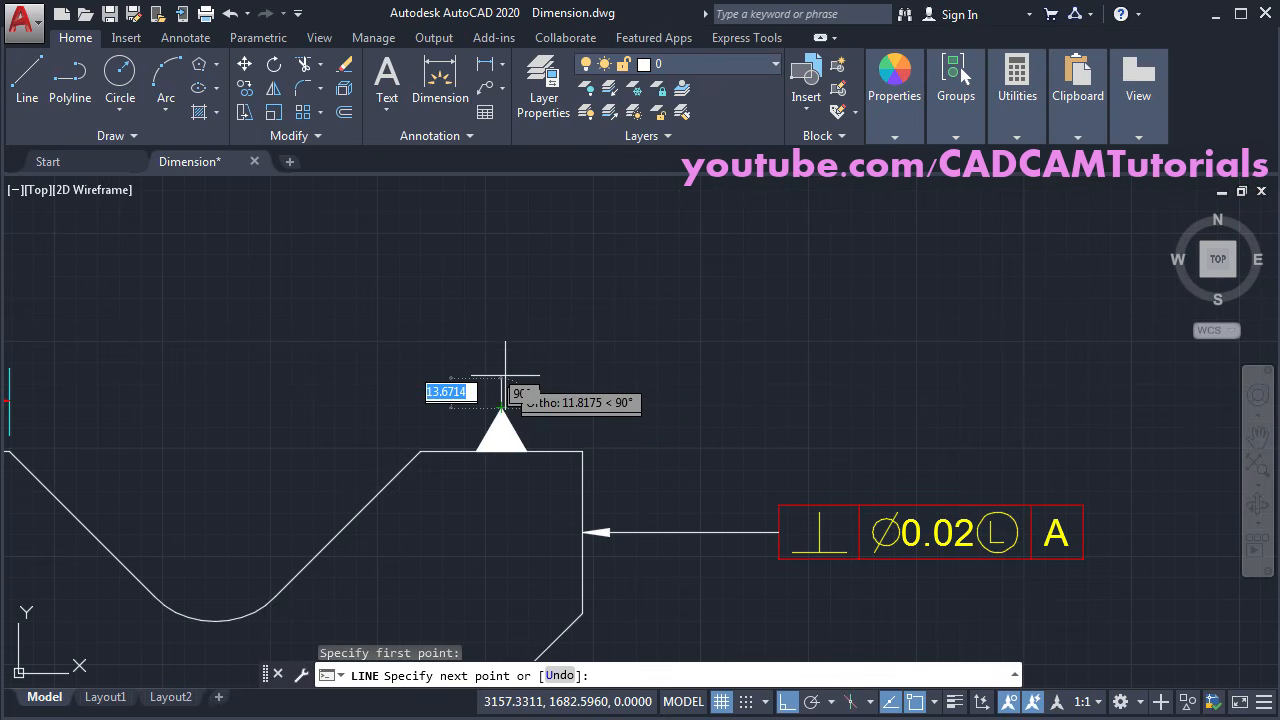
{"action": "left_click", "coordinate": [508, 318]}
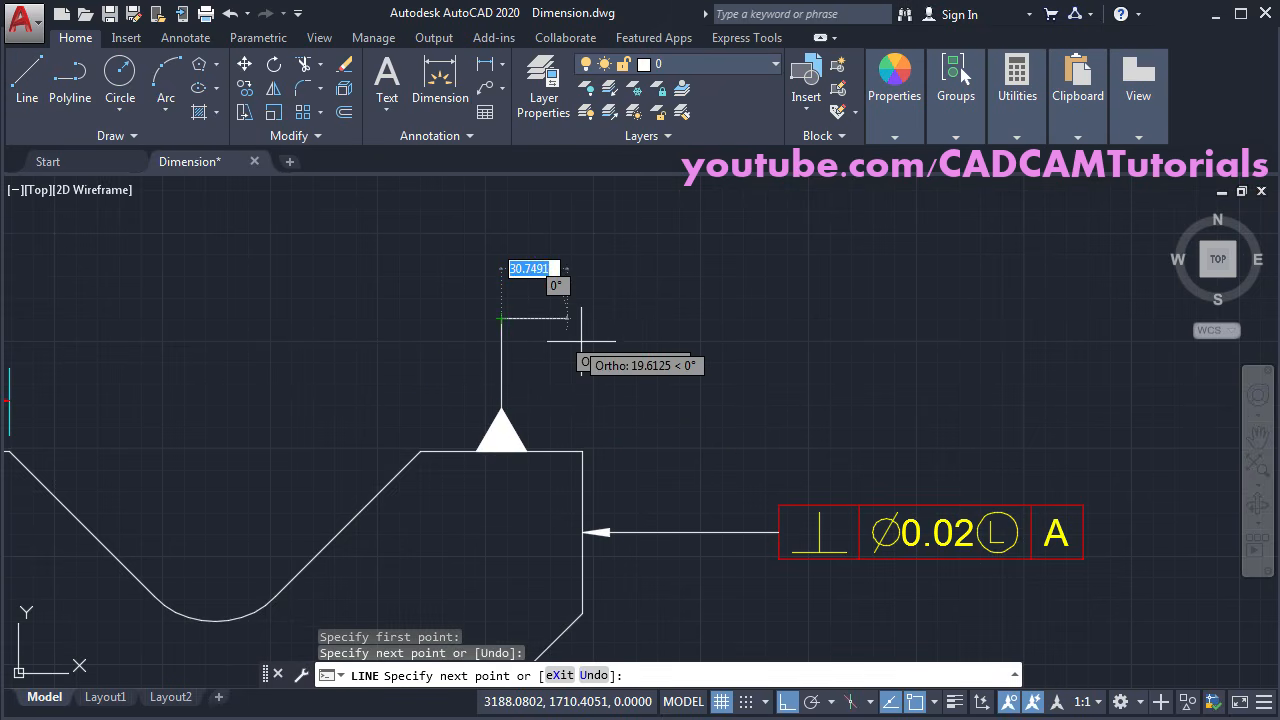
{"action": "key", "text": "Return"}
{"action": "scroll", "coordinate": [615, 370], "scroll_direction": "down", "scroll_amount": 3}
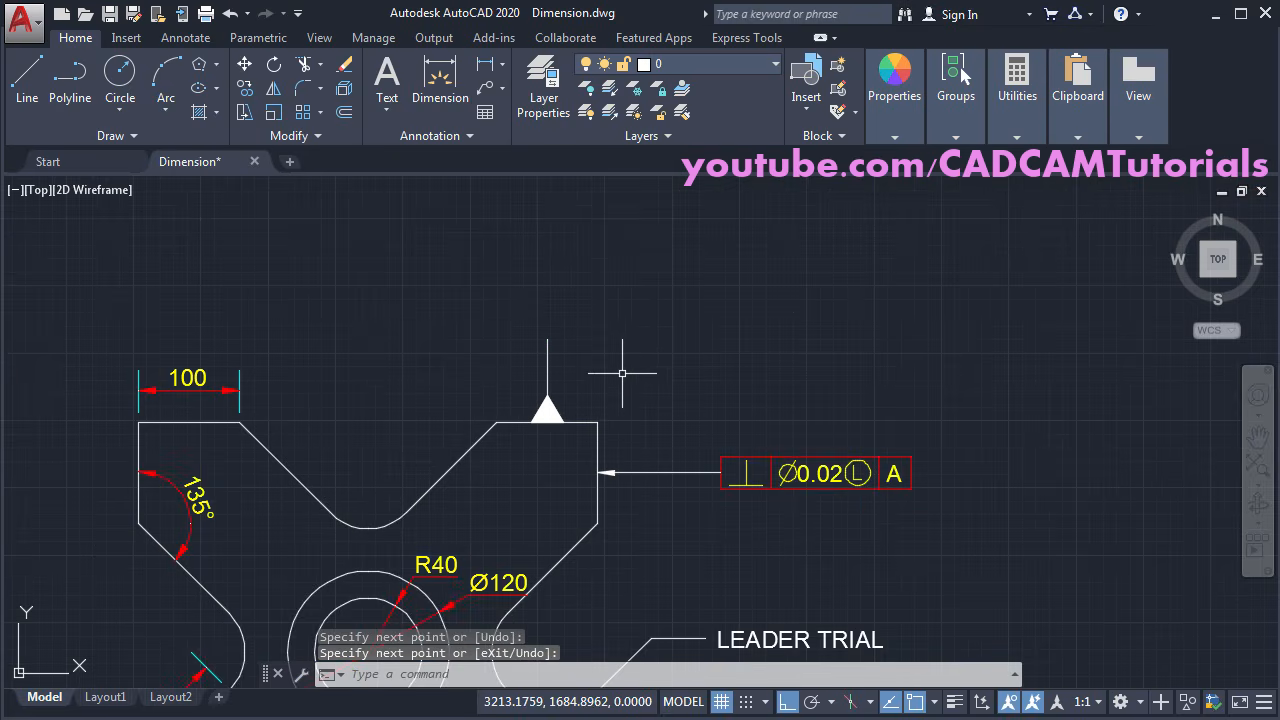
Step: Create a geometric tolerance frame containing only datum A and place it above the triangle's vertical line
{"action": "scroll", "coordinate": [700, 380], "scroll_direction": "up", "scroll_amount": 2}
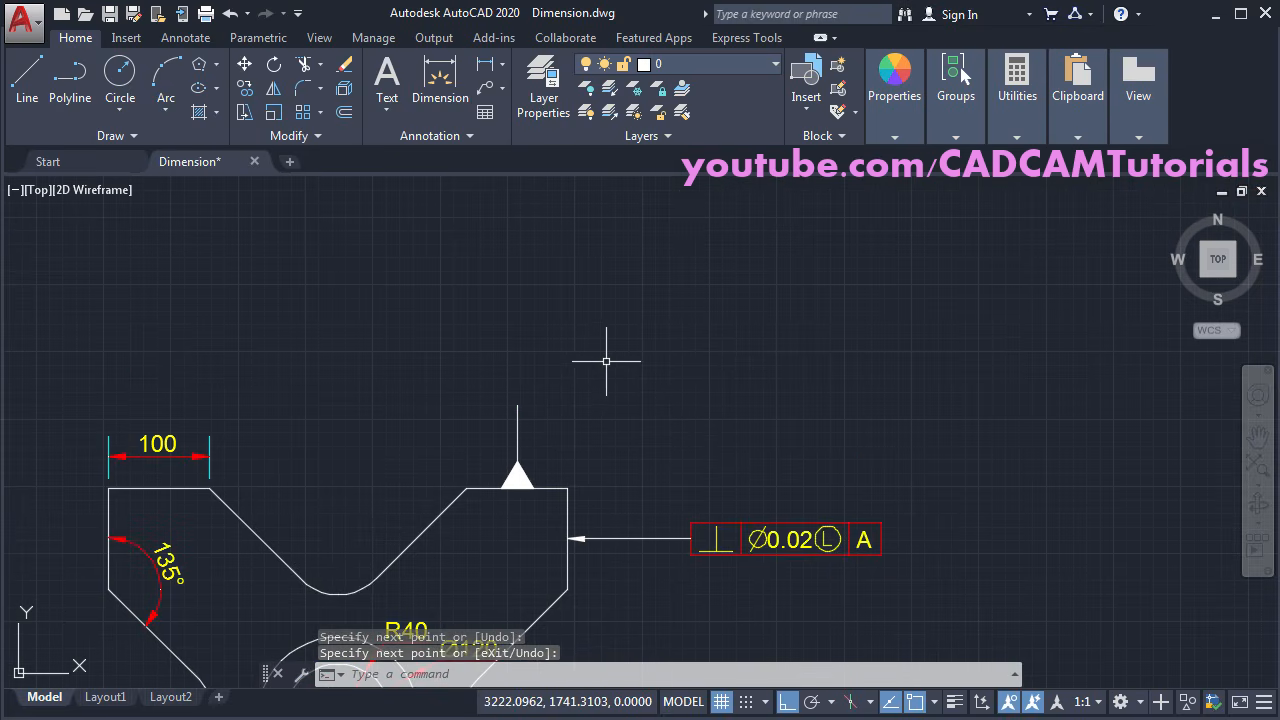
{"action": "type", "text": "TOL"}
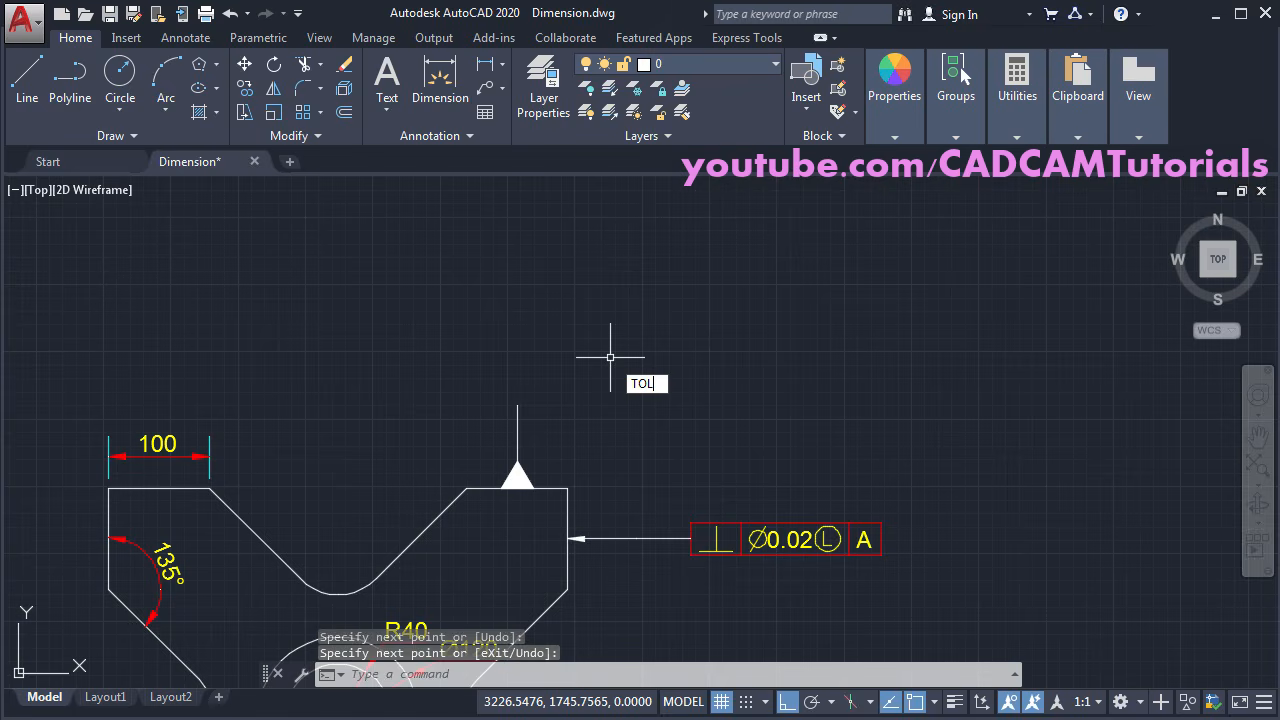
{"action": "key", "text": "Return"}
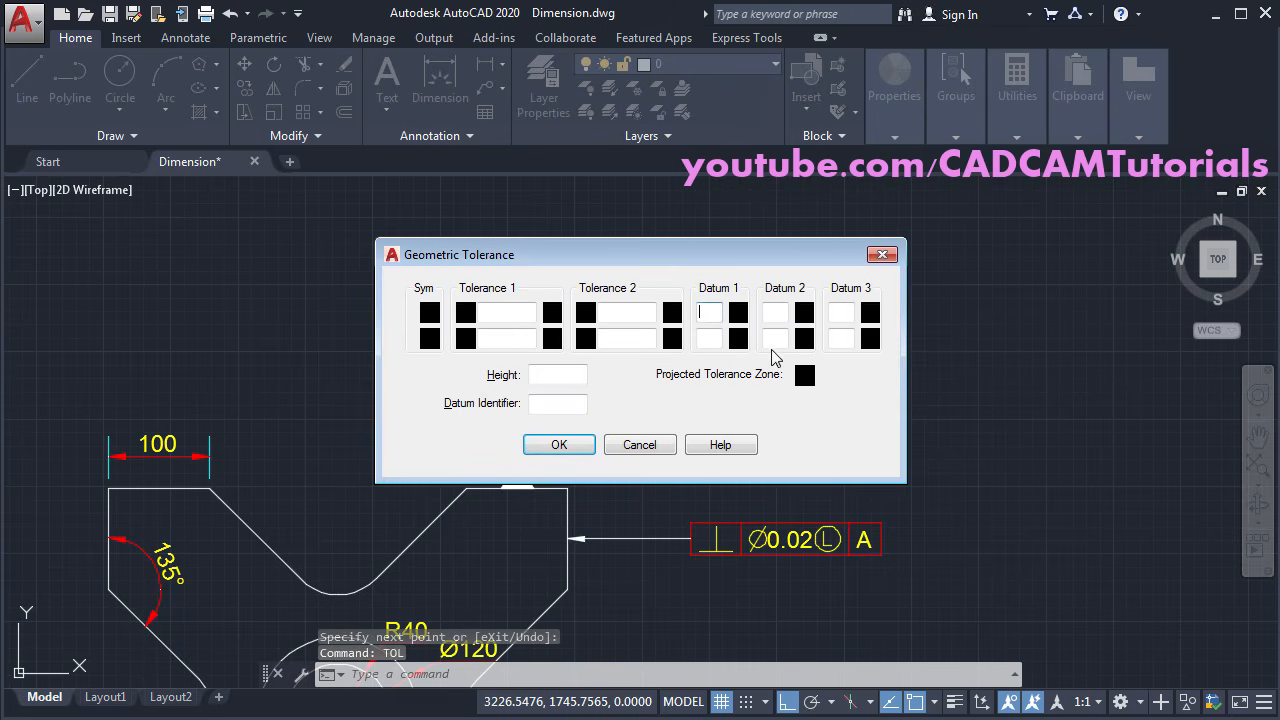
{"action": "left_click", "coordinate": [560, 446]}
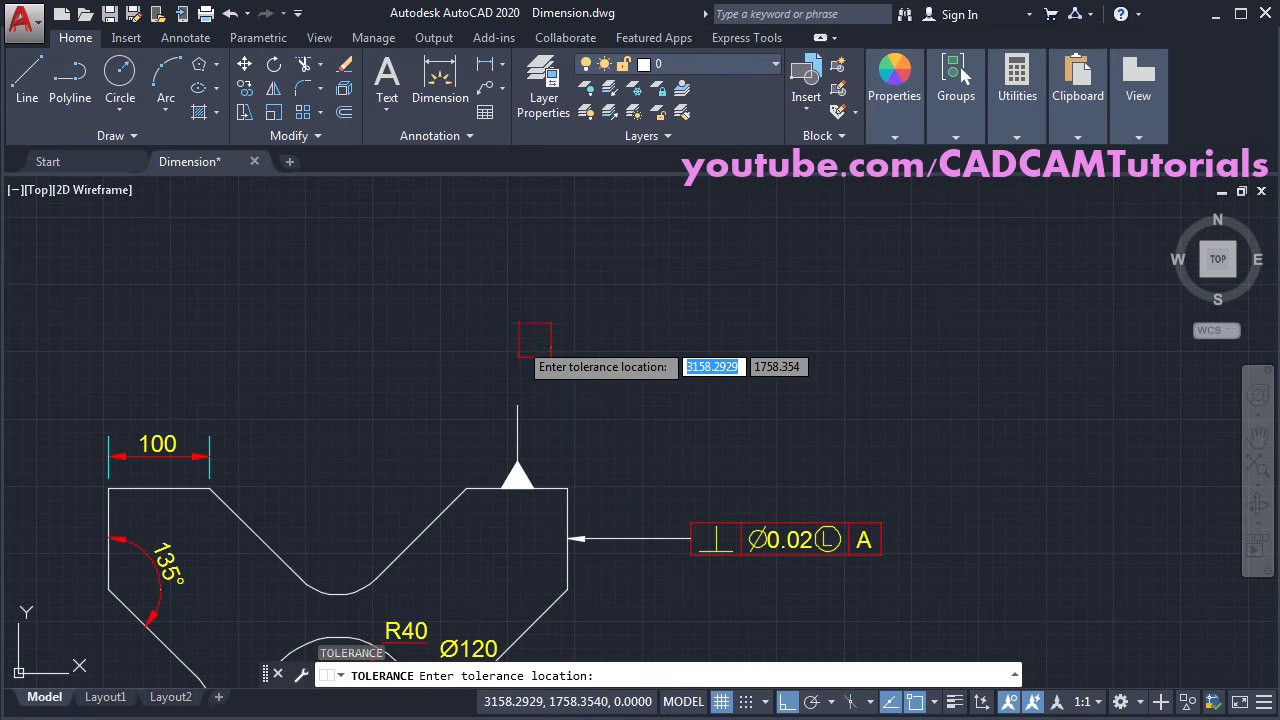
{"action": "left_click", "coordinate": [518, 340]}
Step: Move the datum A frame by the midpoint of its bottom edge onto the upper end of the vertical line
{"action": "left_click", "coordinate": [244, 64]}
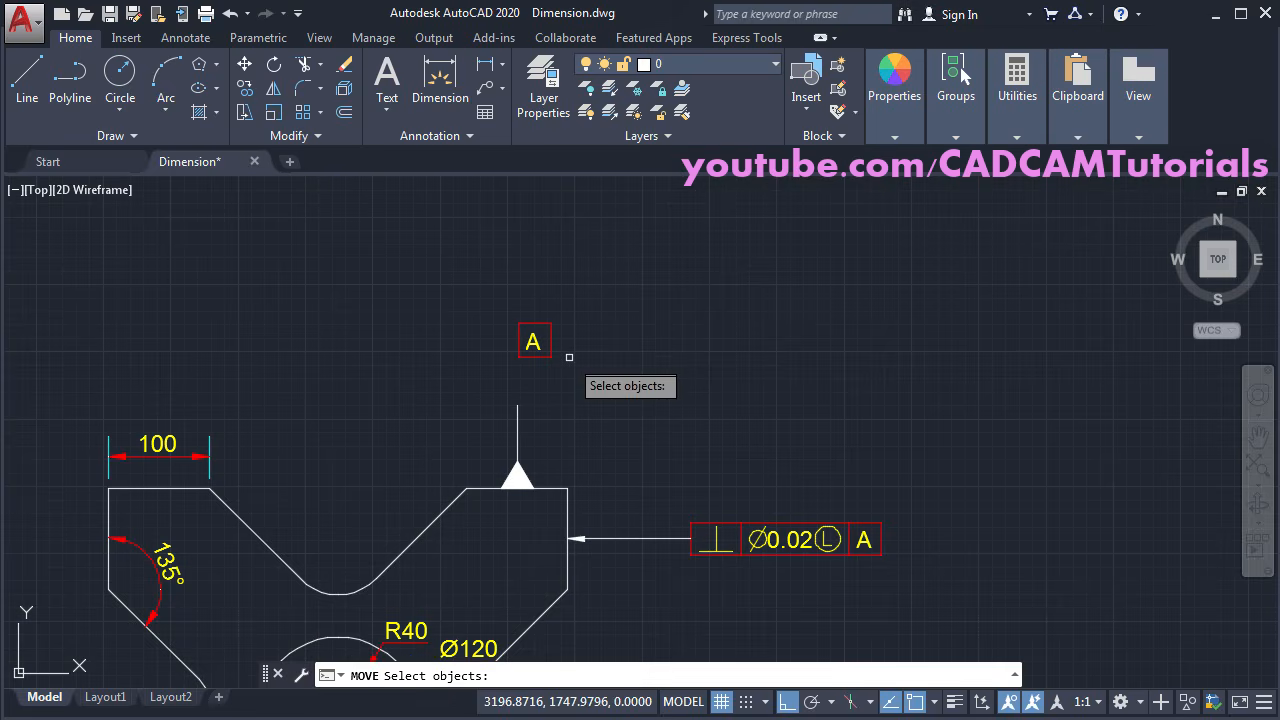
{"action": "left_click", "coordinate": [532, 355]}
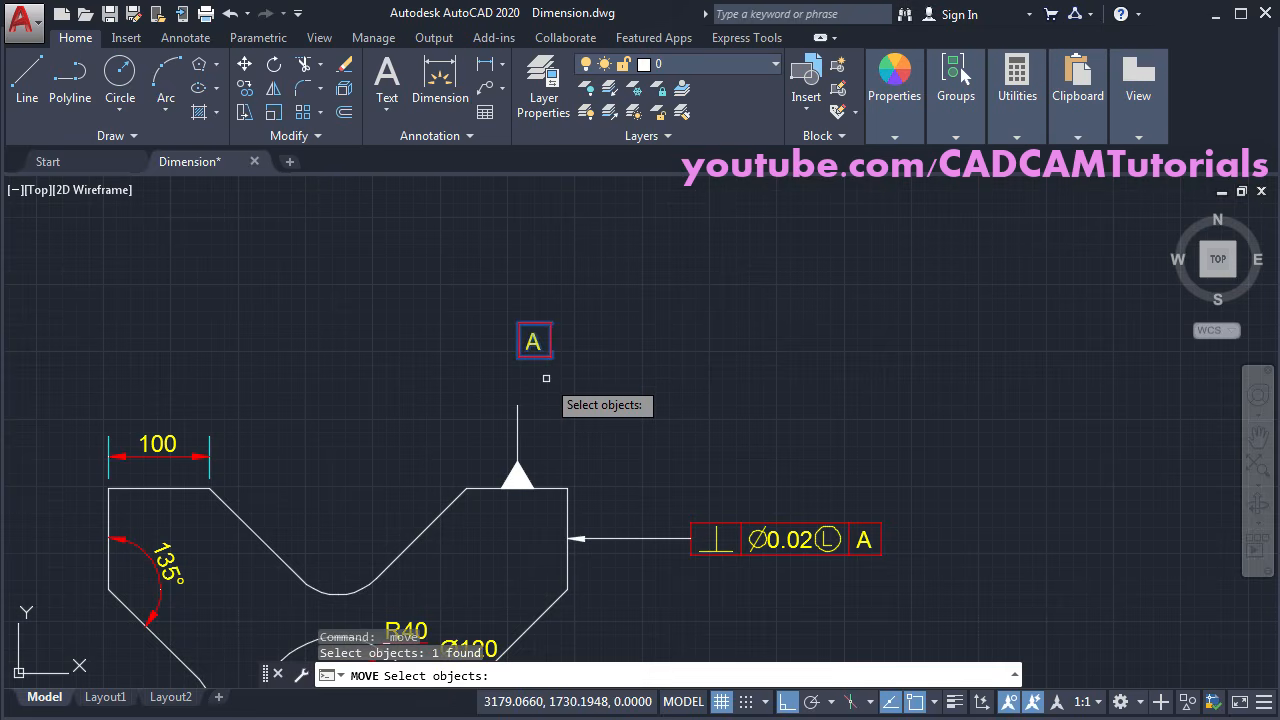
{"action": "key", "text": "Return"}
{"action": "left_click", "coordinate": [533, 357]}
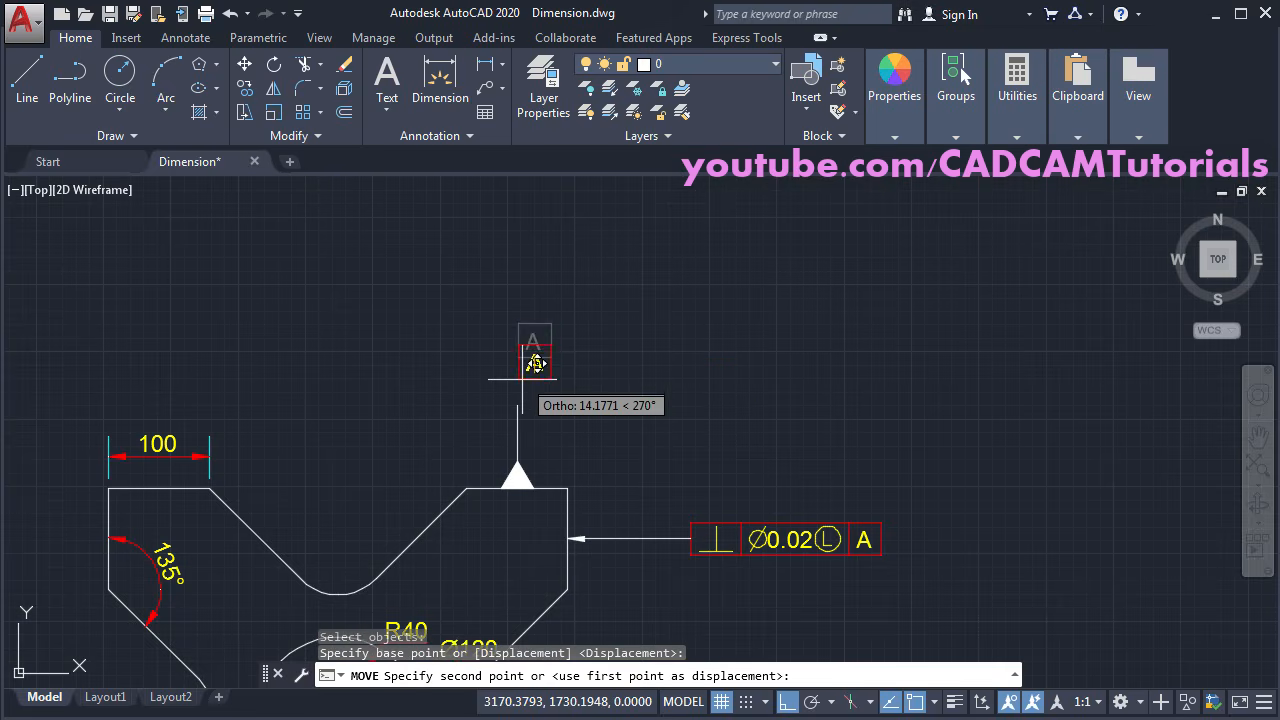
{"action": "left_click", "coordinate": [519, 400]}
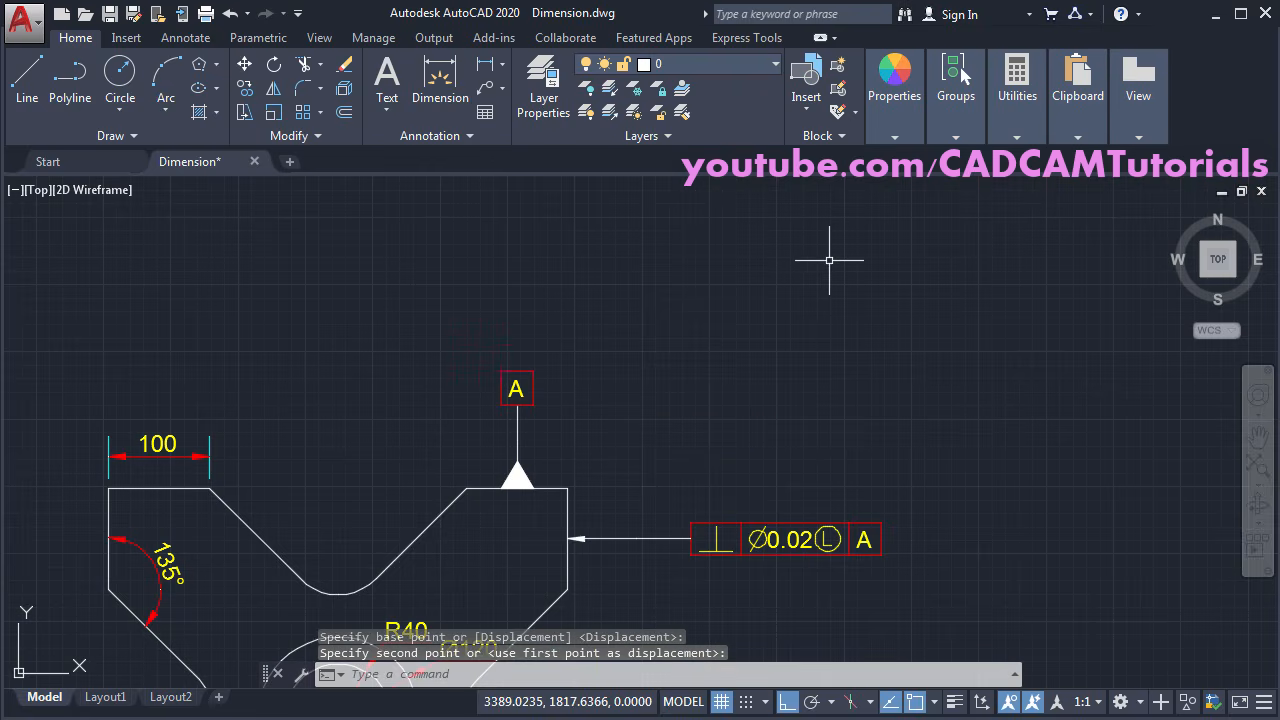
{"action": "scroll", "coordinate": [829, 260], "scroll_direction": "down", "scroll_amount": 2}
{"action": "scroll", "coordinate": [843, 384], "scroll_direction": "up", "scroll_amount": 5}
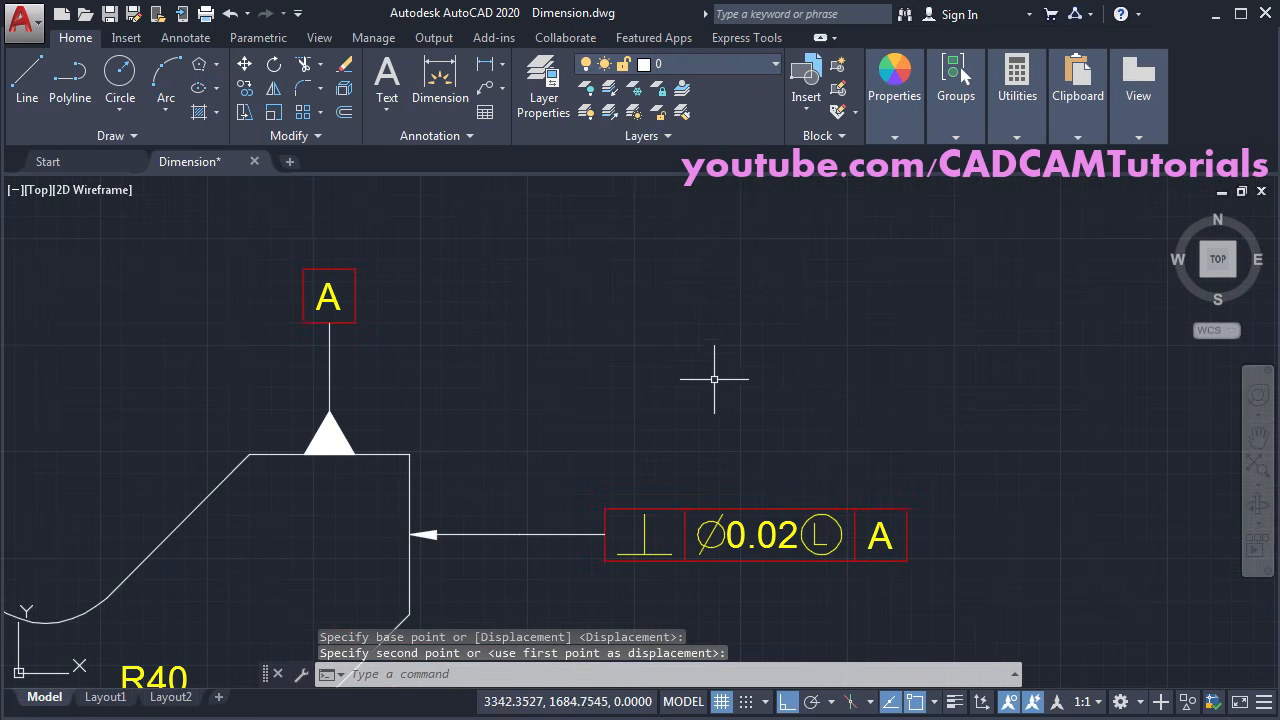
{"action": "middle_click_drag", "start_coordinate": [715, 379], "coordinate": [797, 379]}
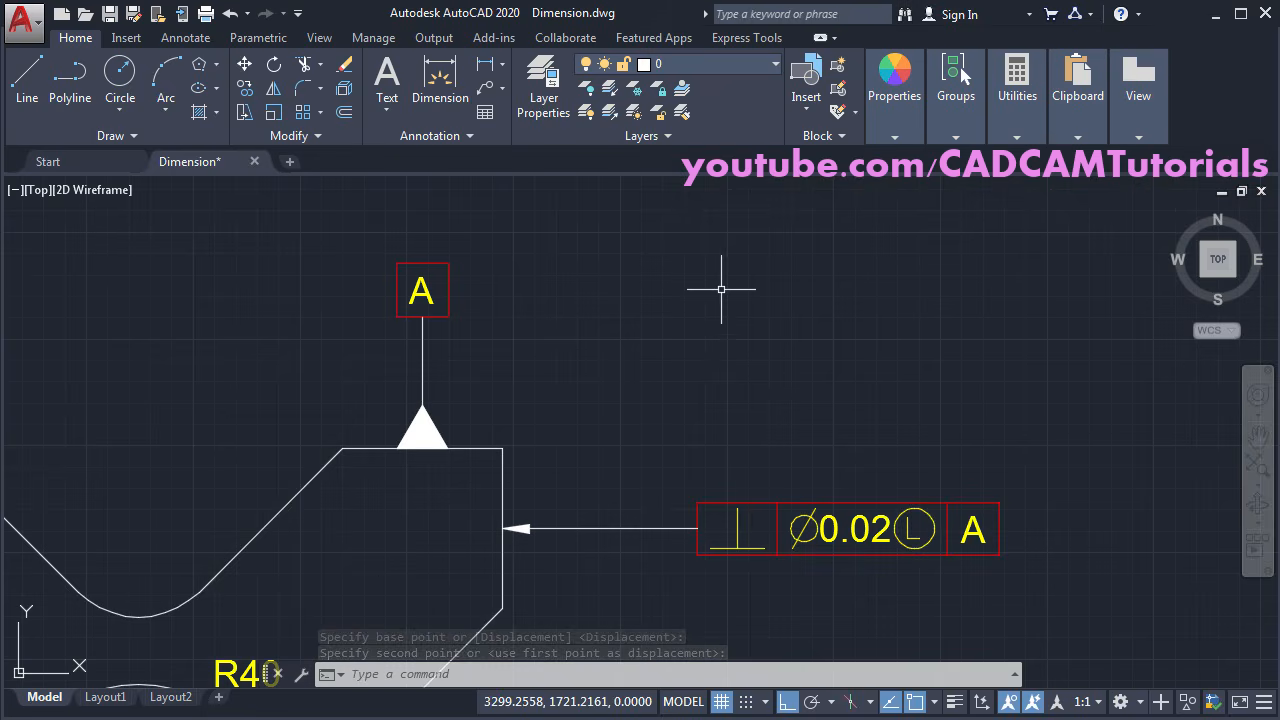